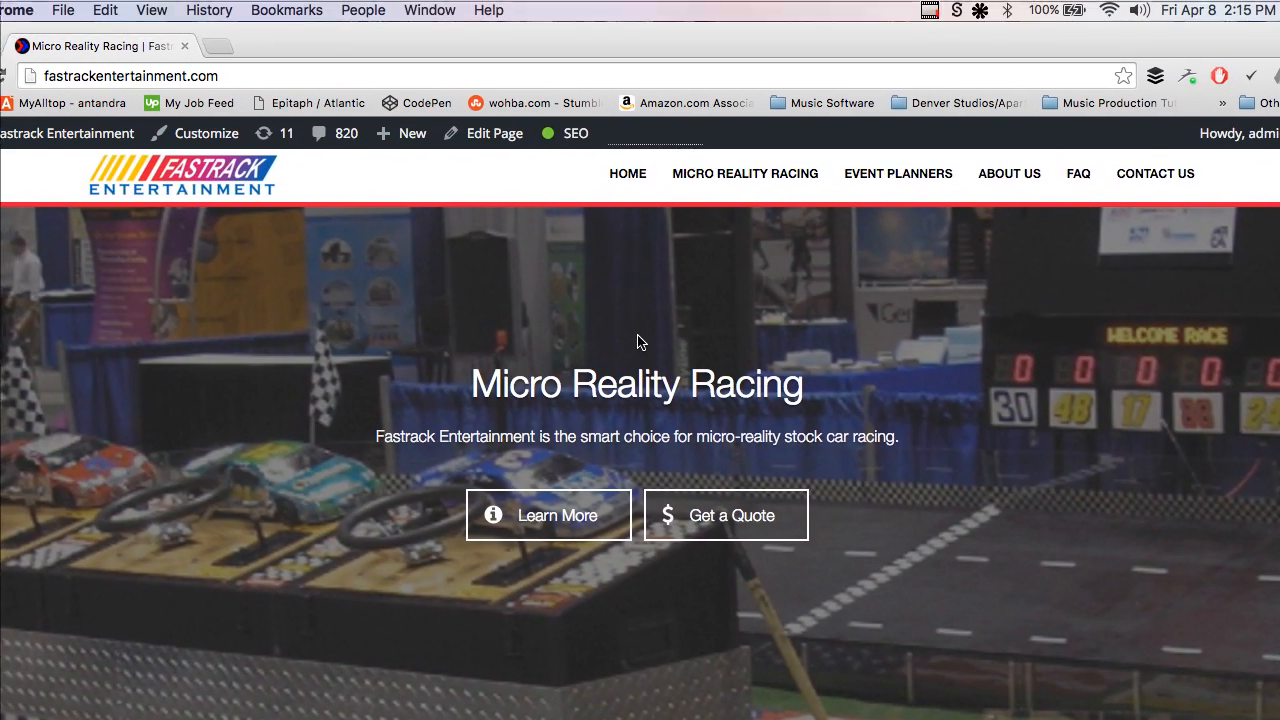
# - Review the home page from the hero banner through Our Story, the feature icons, the service sections and the contact form to the footer
pyautogui.scroll(-1, 641, 344)
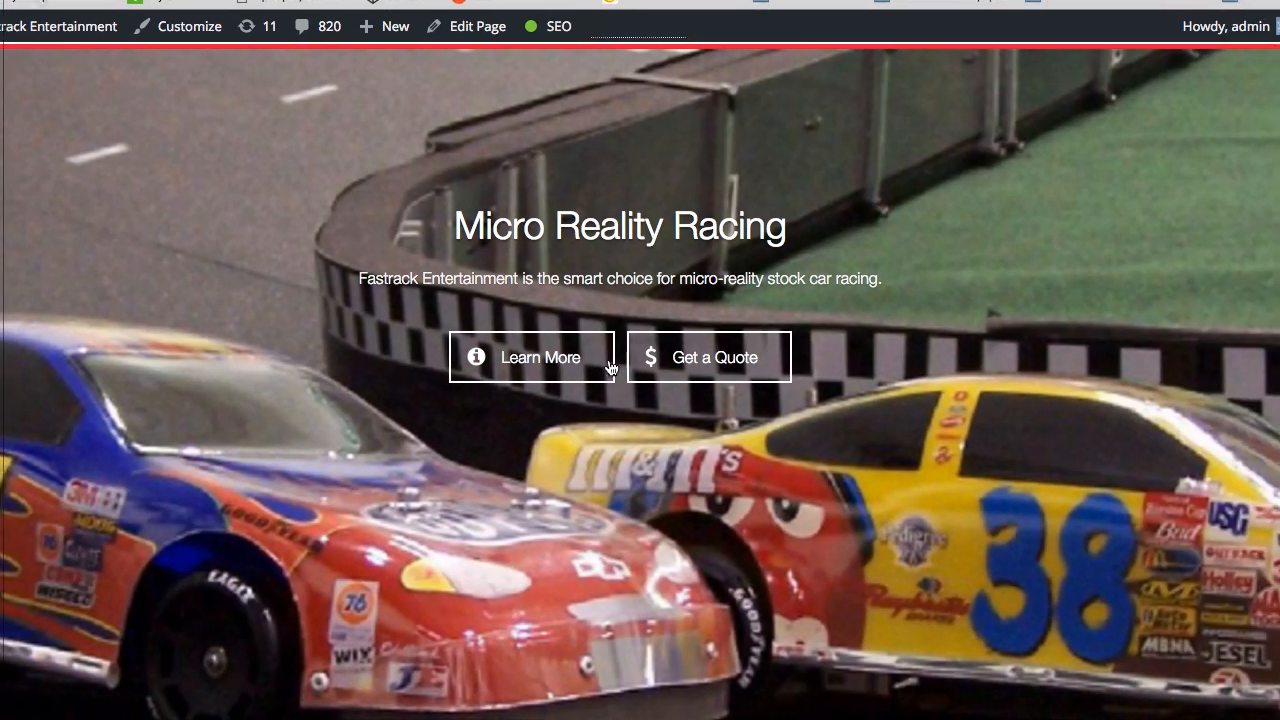
pyautogui.scroll(-1, 608, 367)
pyautogui.scroll(-8, 608, 367)
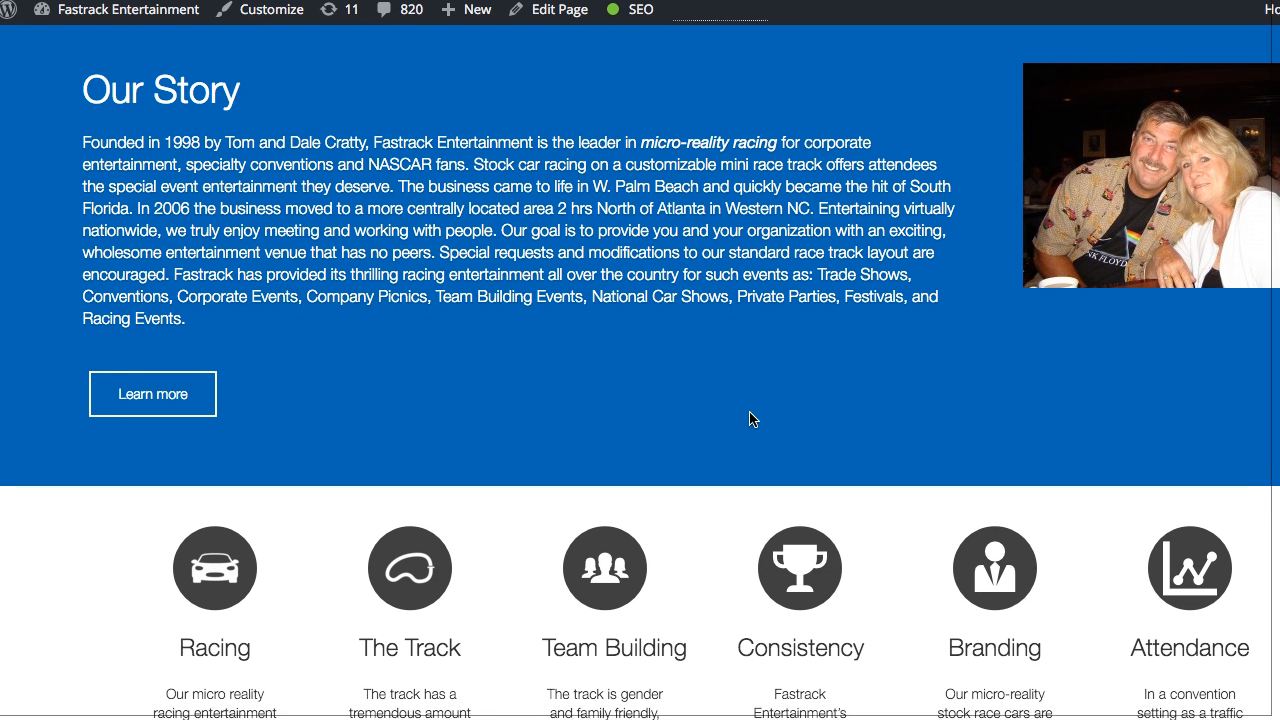
pyautogui.scroll(-5, 616, 371)
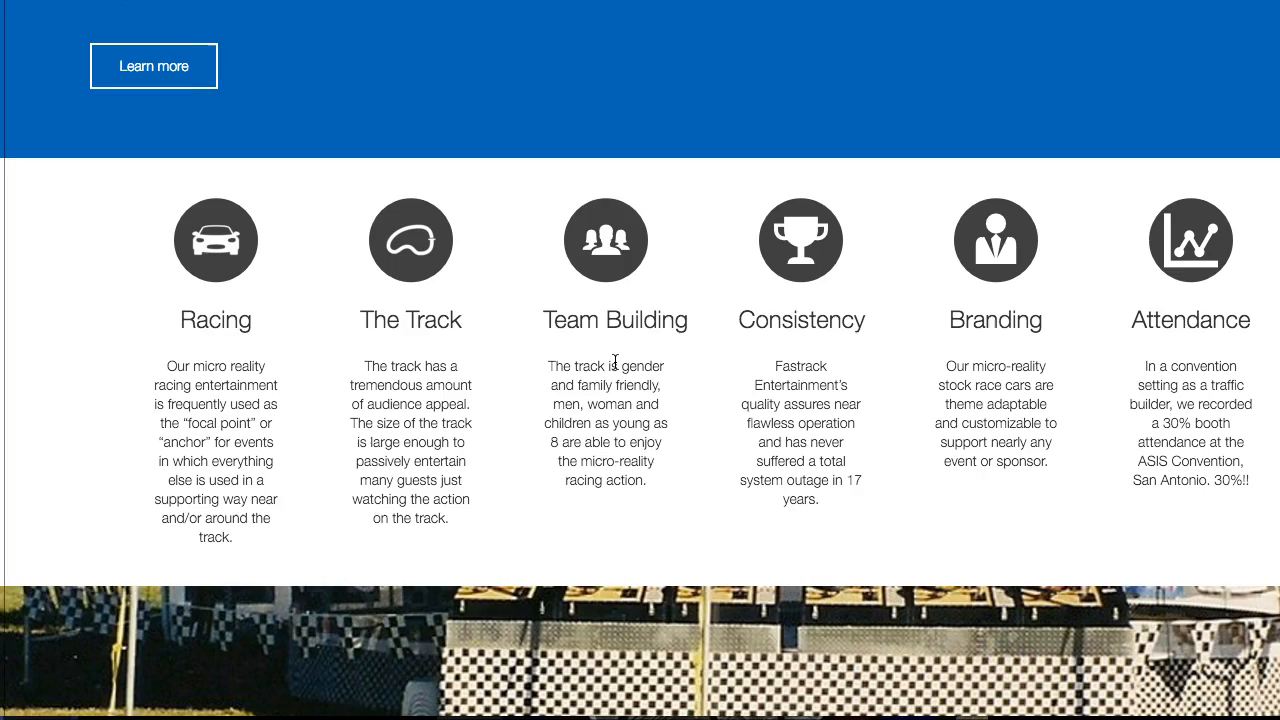
pyautogui.scroll(-4, 622, 362)
pyautogui.scroll(-5, 623, 362)
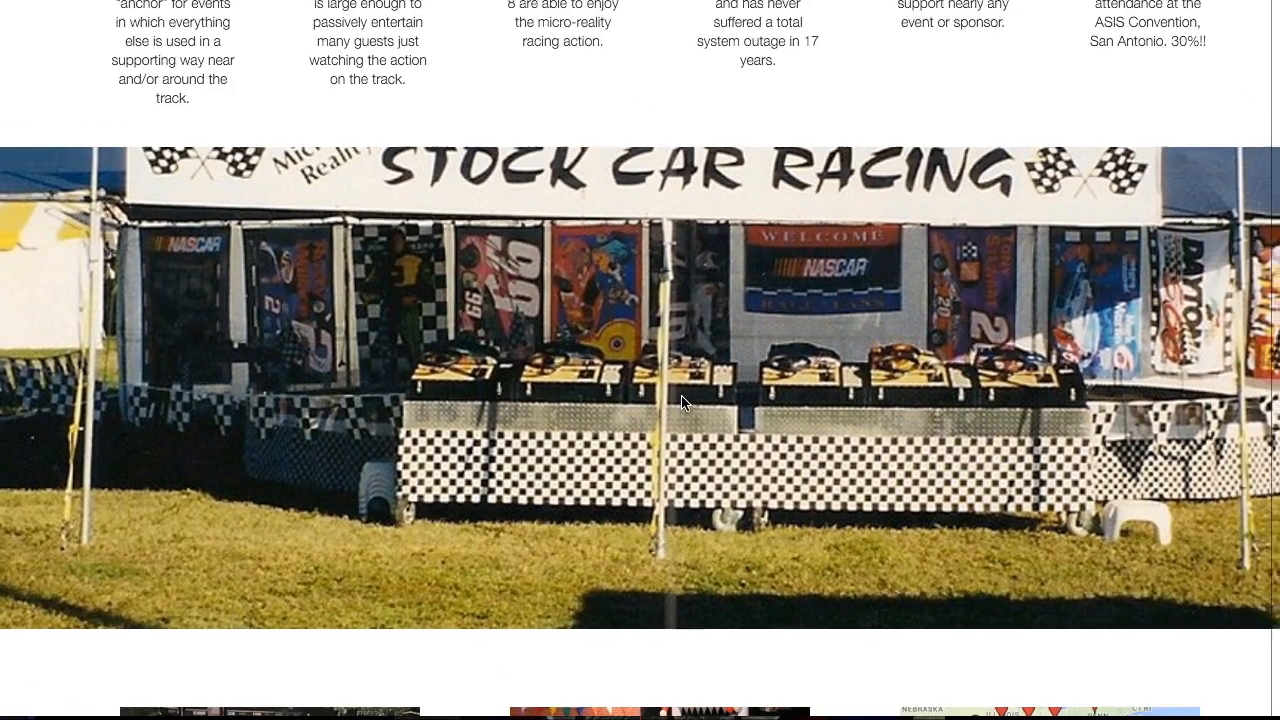
pyautogui.scroll(-4, 645, 402)
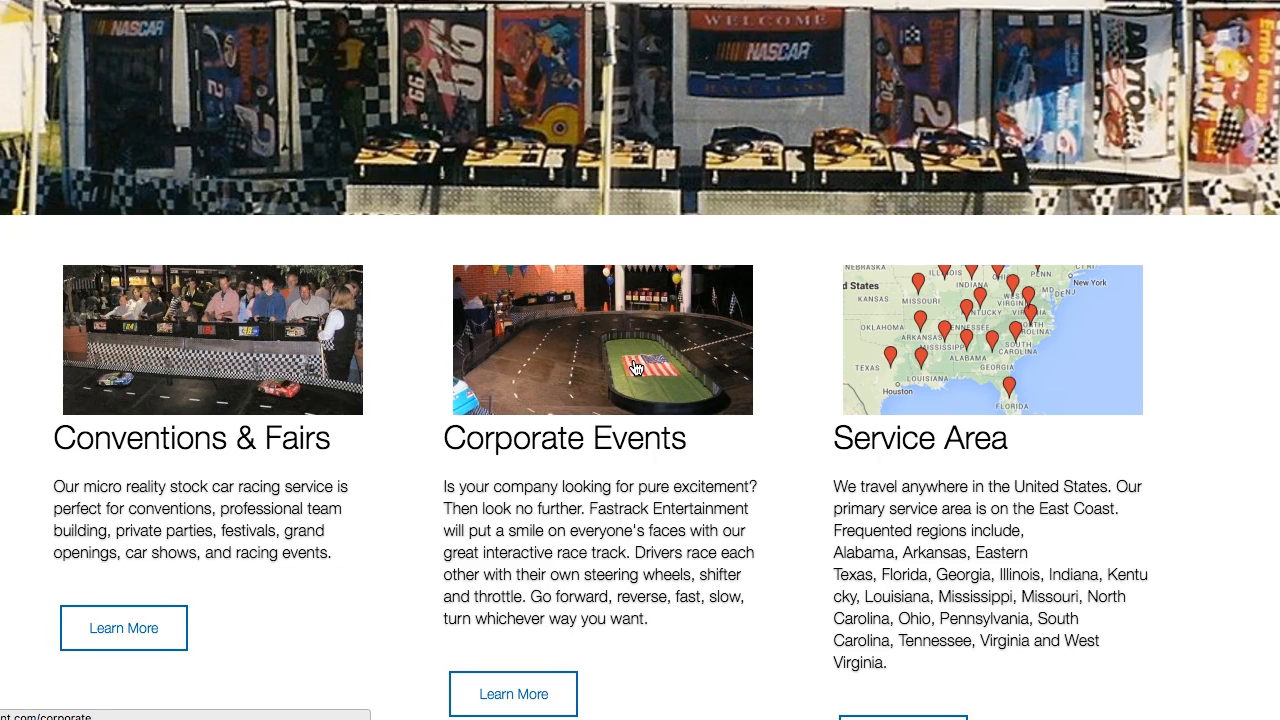
pyautogui.scroll(-3, 597, 370)
pyautogui.scroll(-10, 642, 368)
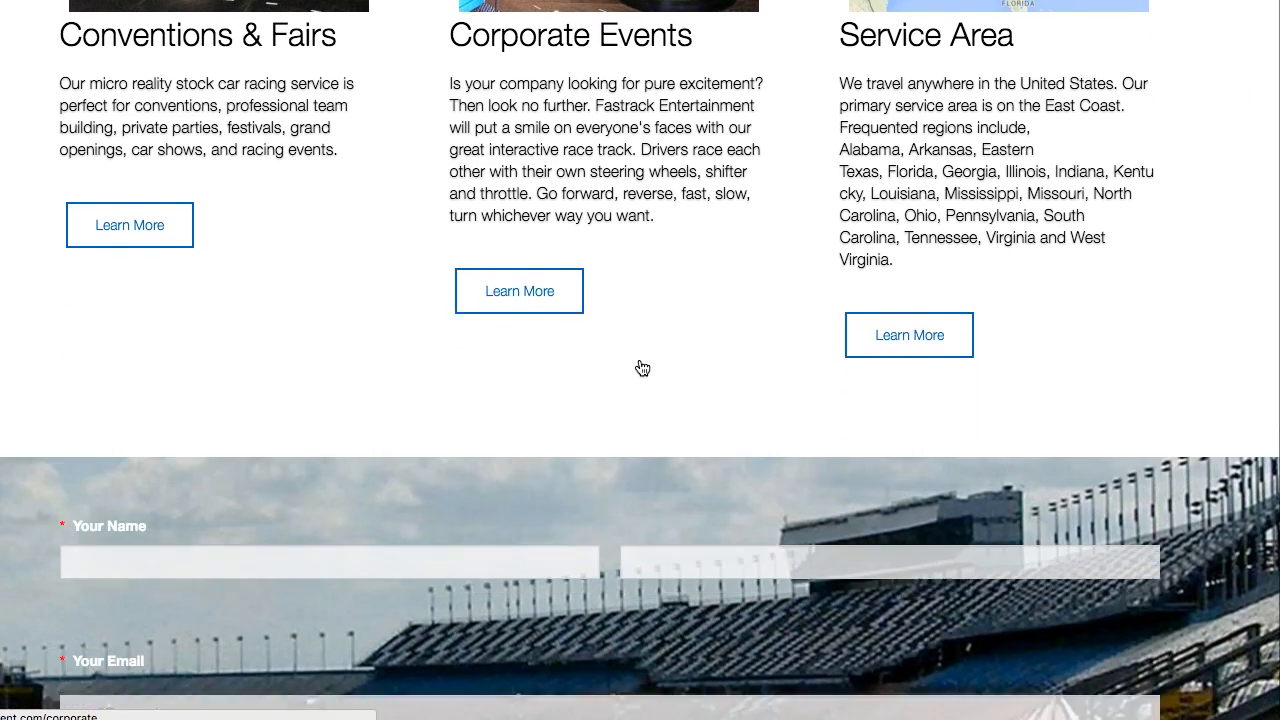
pyautogui.scroll(-7, 642, 368)
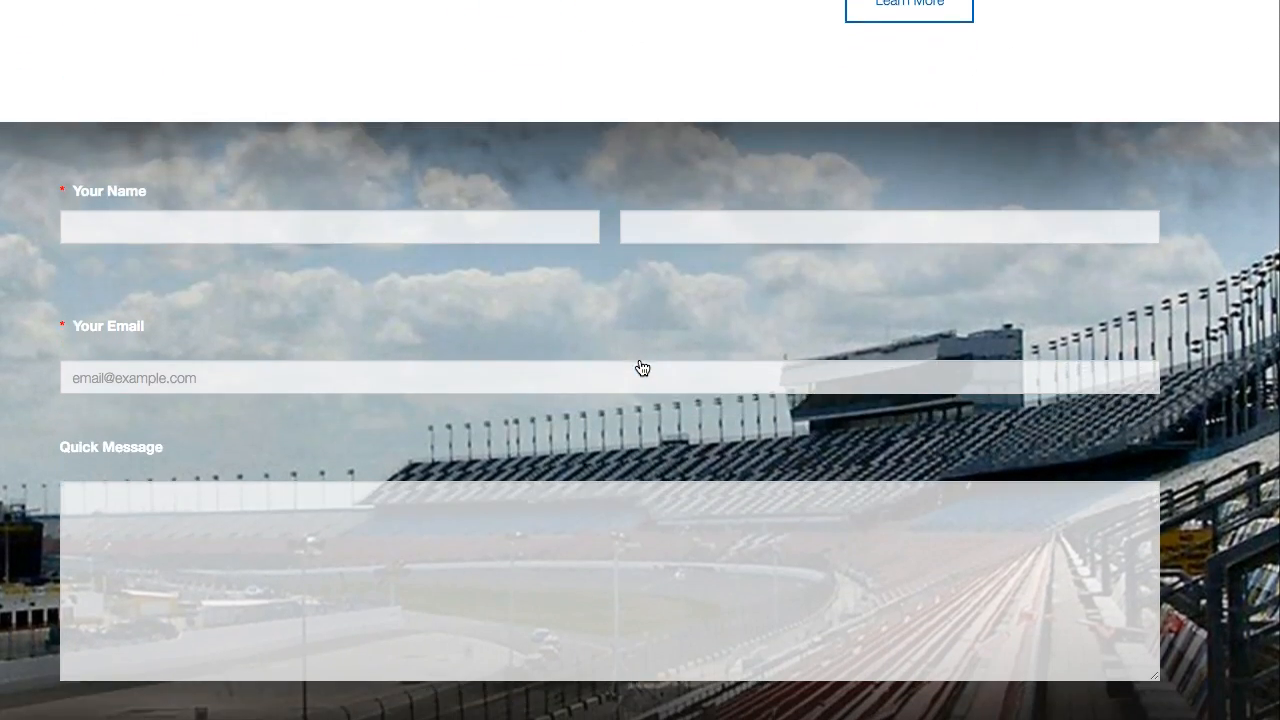
pyautogui.scroll(-7, 628, 358)
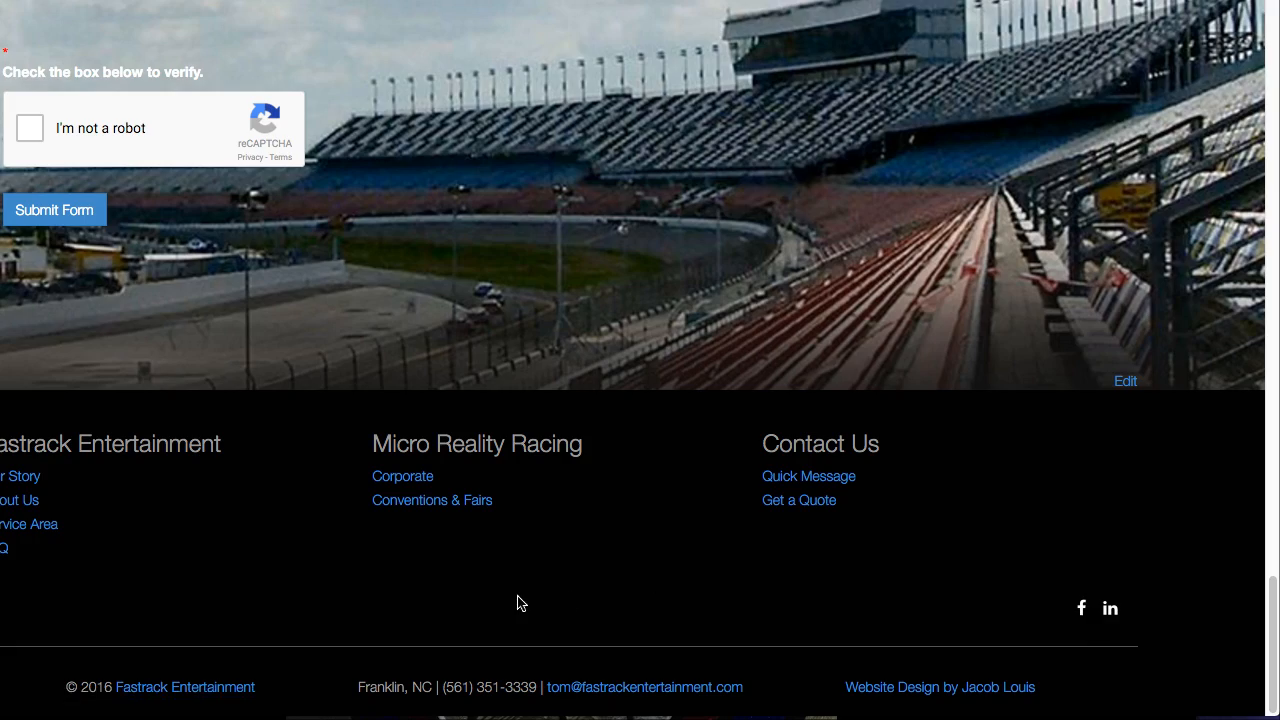
# - Open the Micro Reality Racing page and examine its banner and yellow Micro Reality Stock Car Racing introduction
pyautogui.scroll(10, 276, 610)
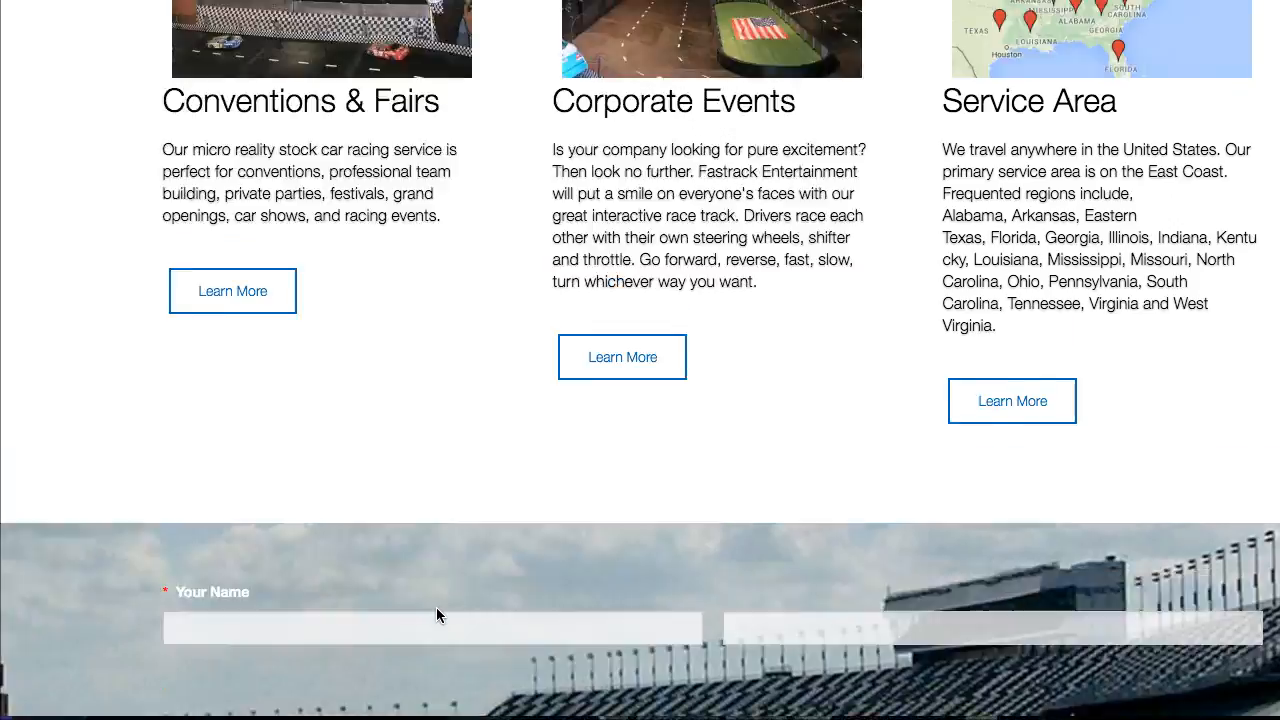
pyautogui.scroll(20, 436, 613)
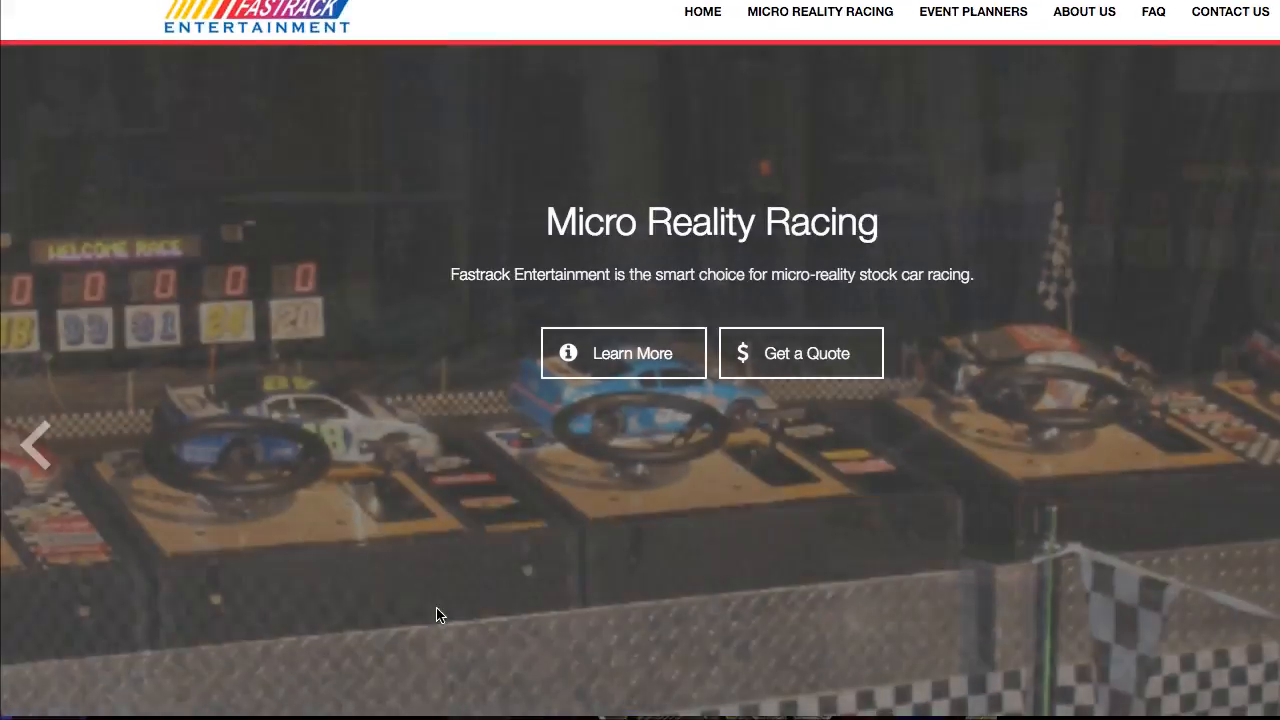
pyautogui.moveTo(782, 18)
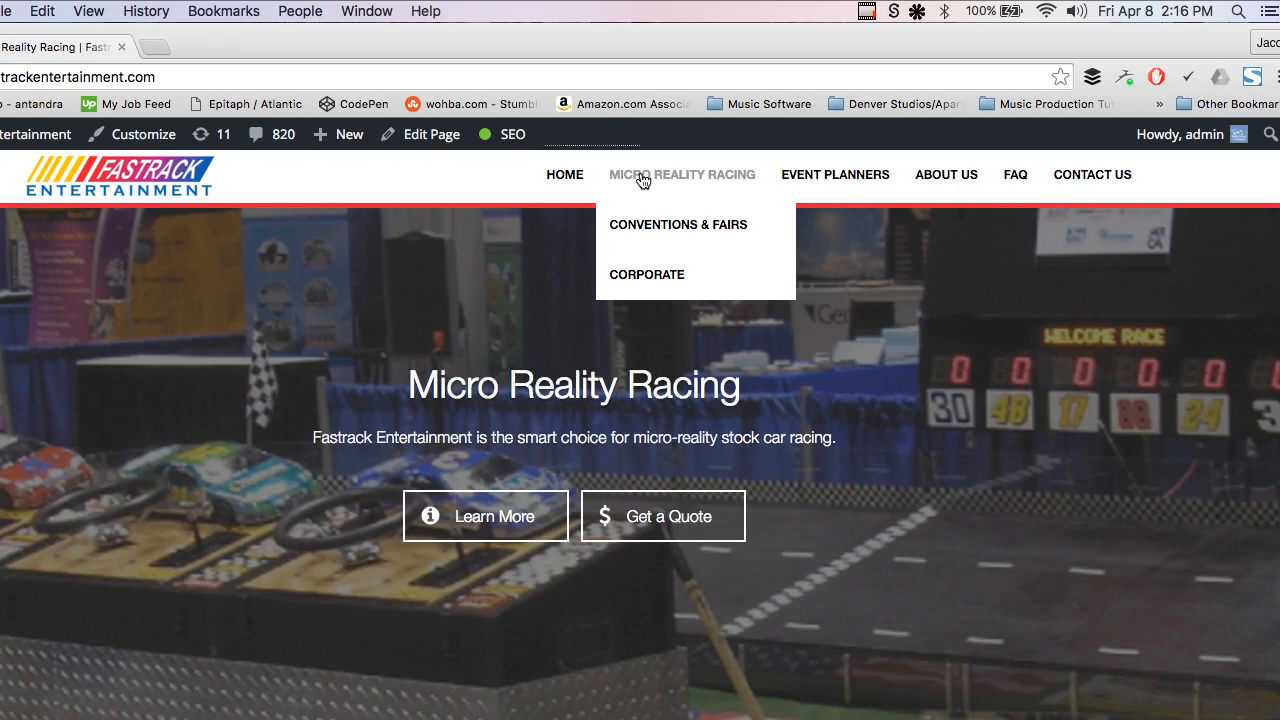
pyautogui.click(642, 178)
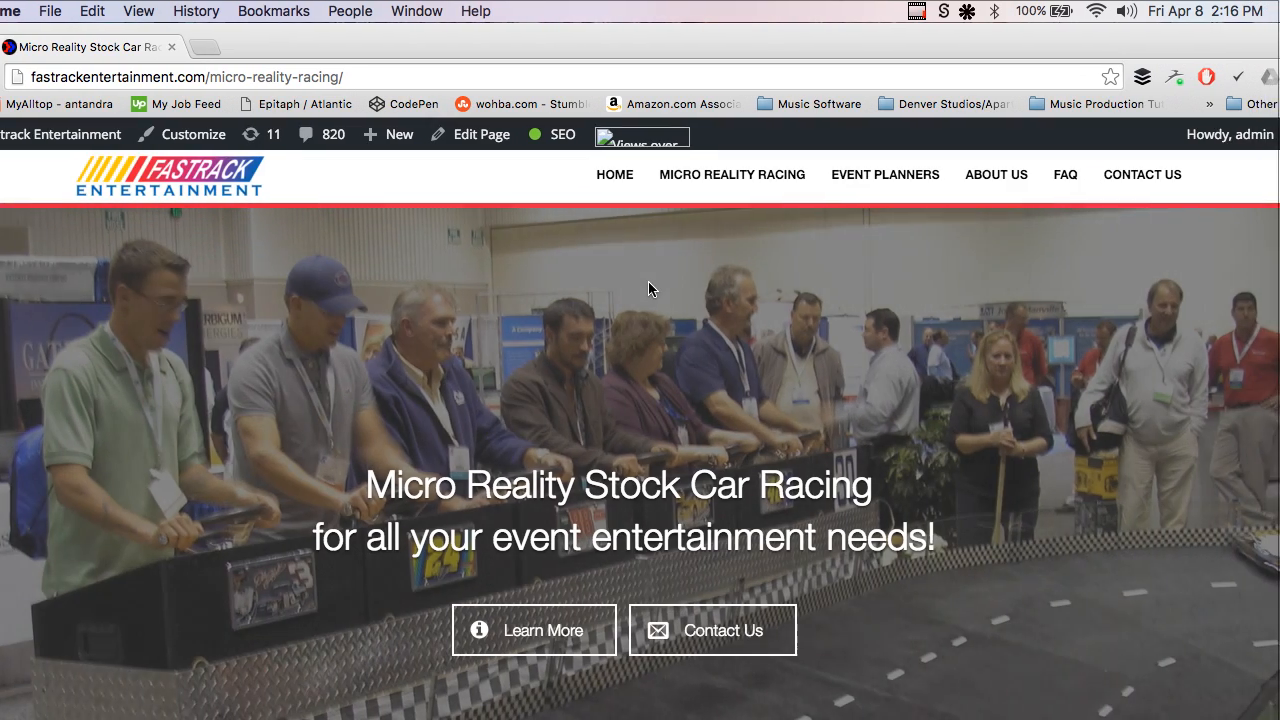
pyautogui.scroll(-1, 737, 283)
pyautogui.scroll(-3, 641, 289)
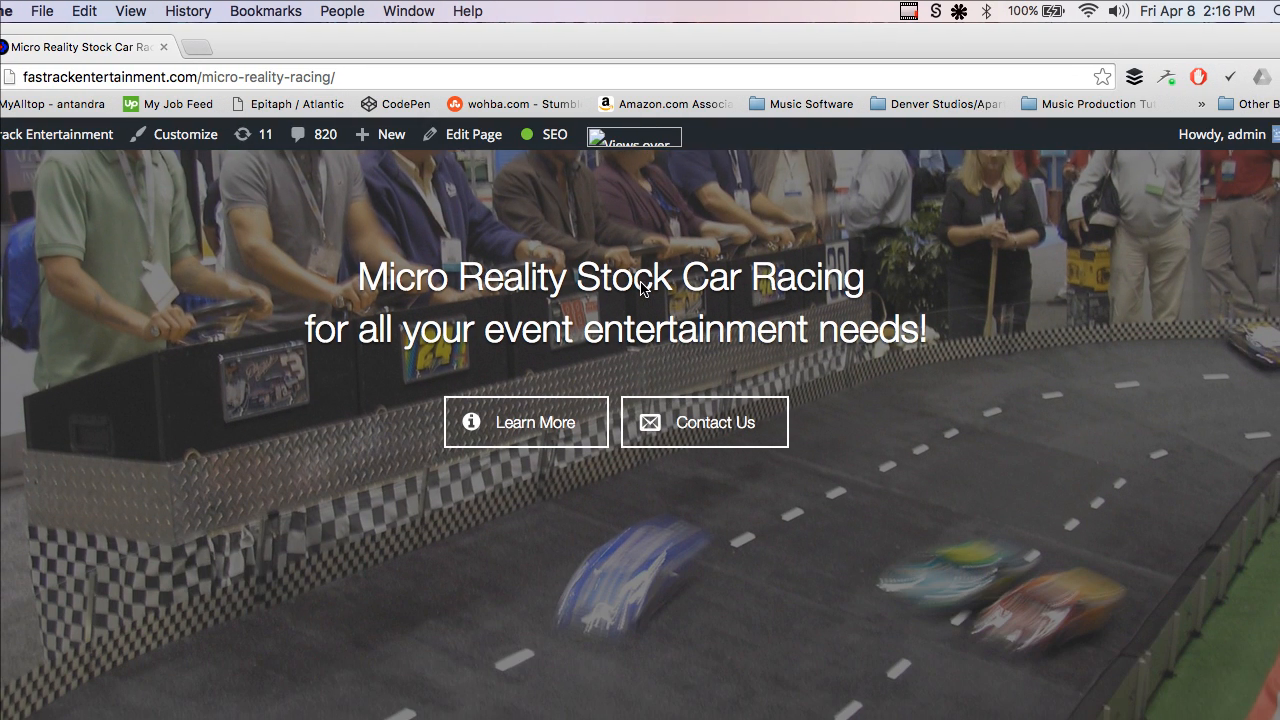
pyautogui.scroll(-2, 641, 289)
pyautogui.scroll(-8, 641, 289)
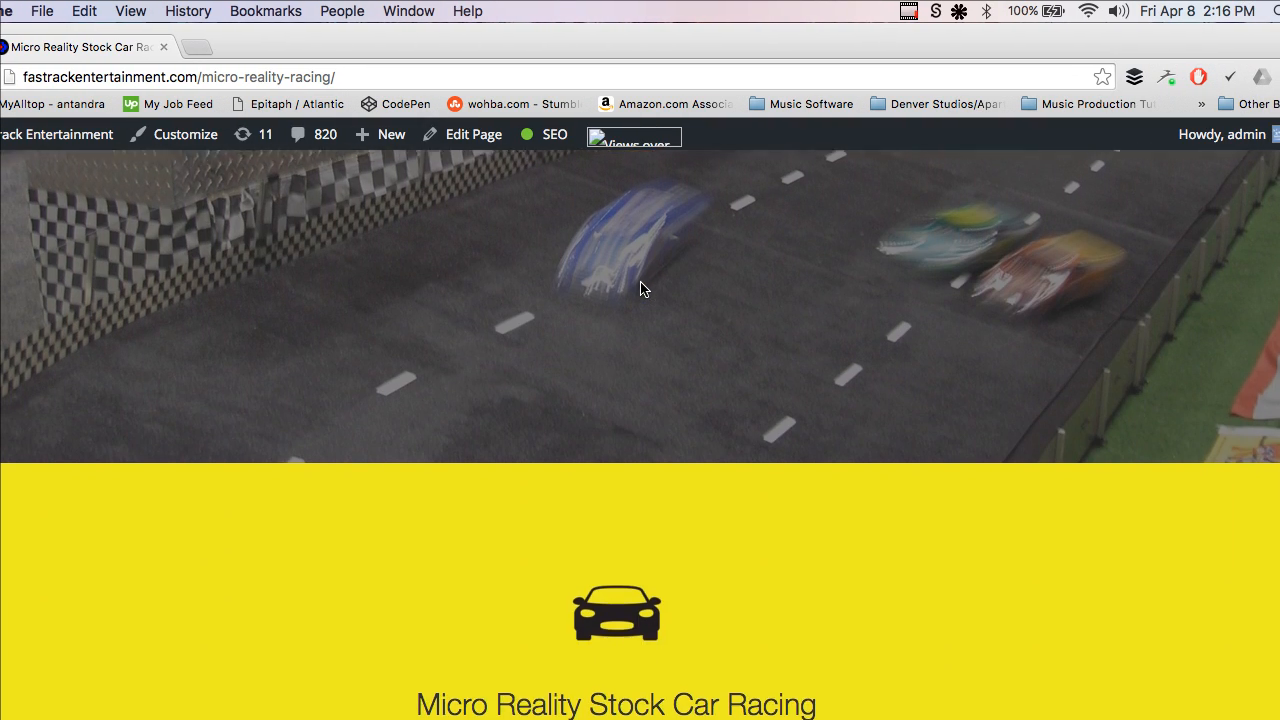
pyautogui.scroll(-8, 641, 289)
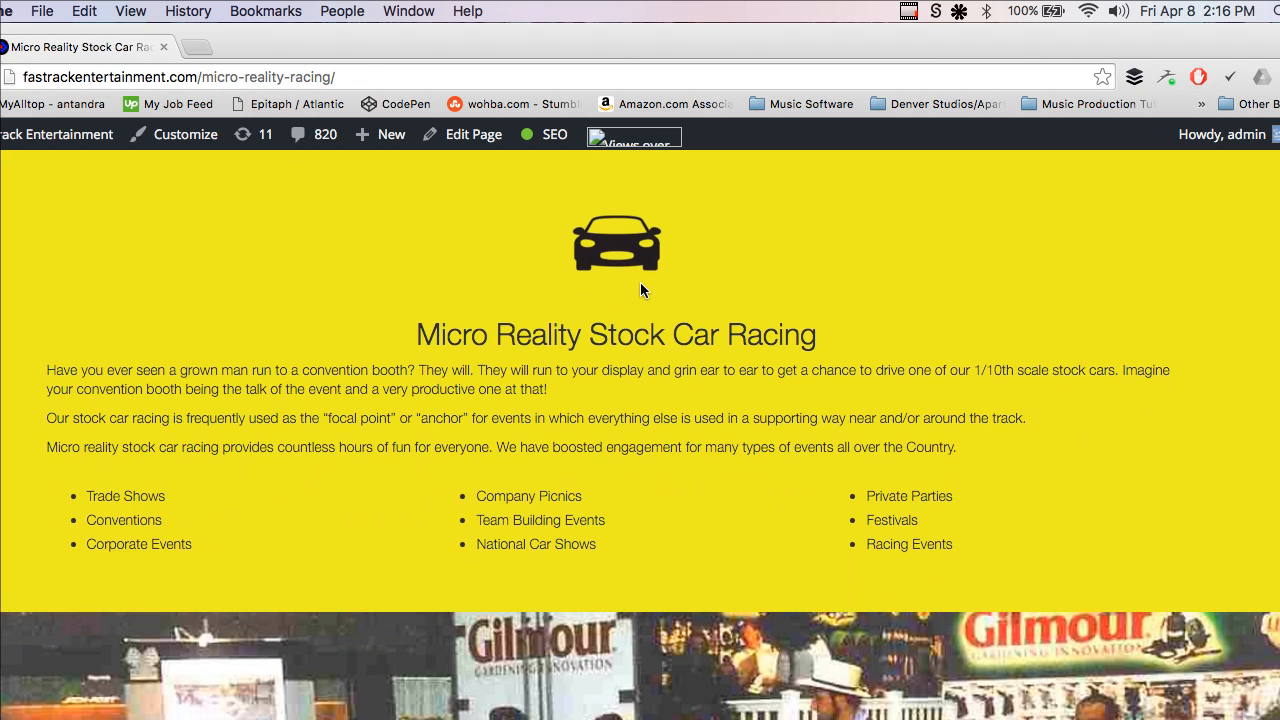
pyautogui.scroll(5, 640, 289)
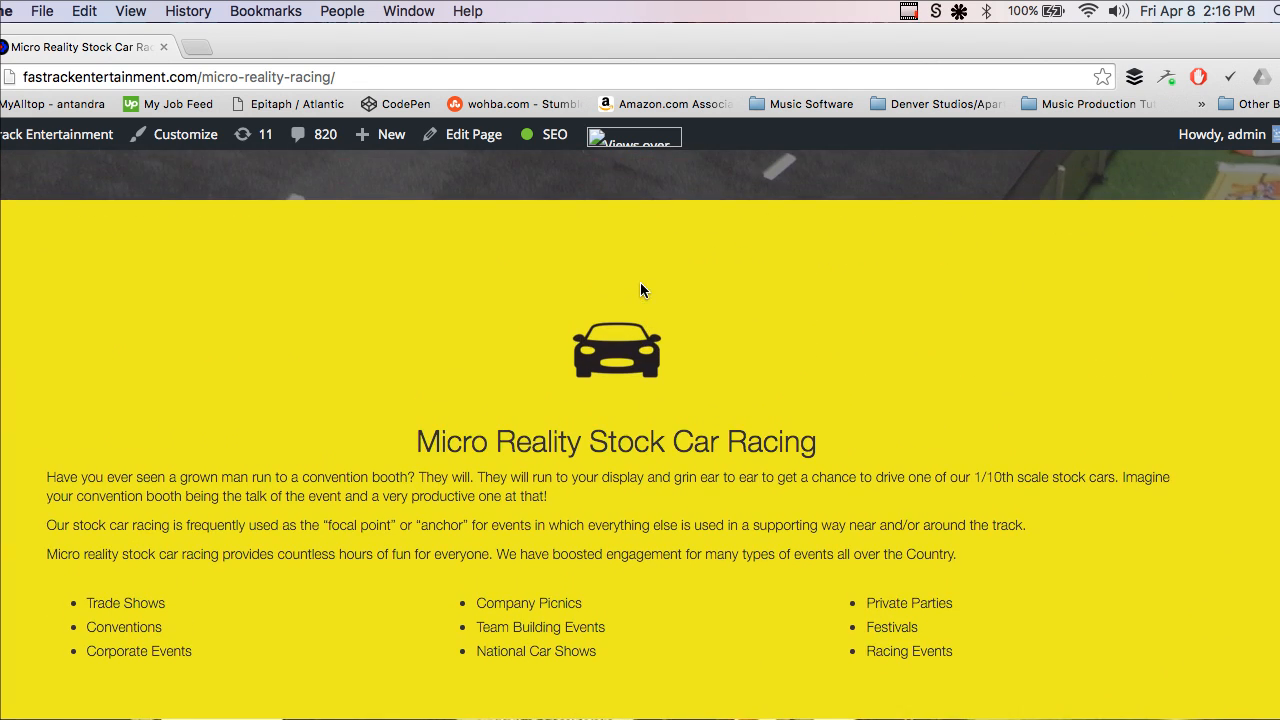
# - Review the Conventions & Fairs, Corporate Events and Sponsor Branded Stock Car Racing sections of the Micro Reality Racing page
pyautogui.scroll(-1, 640, 289)
pyautogui.scroll(-10, 640, 289)
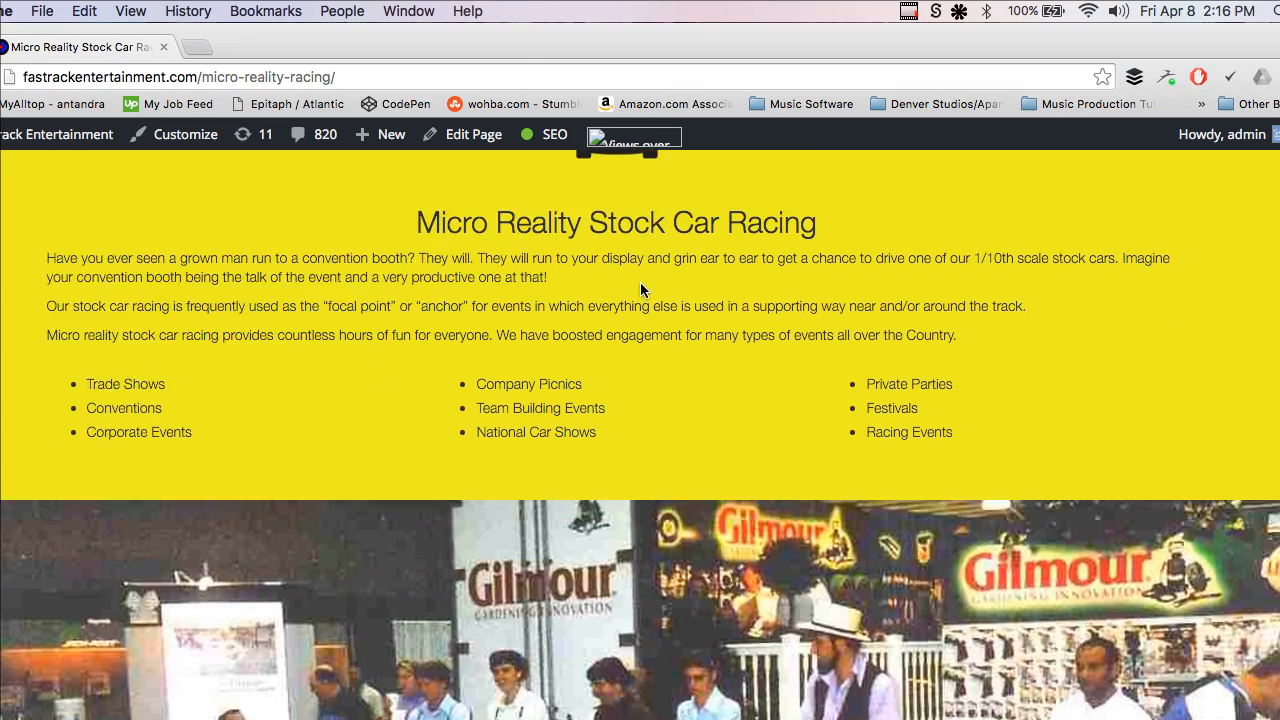
pyautogui.scroll(-9, 641, 298)
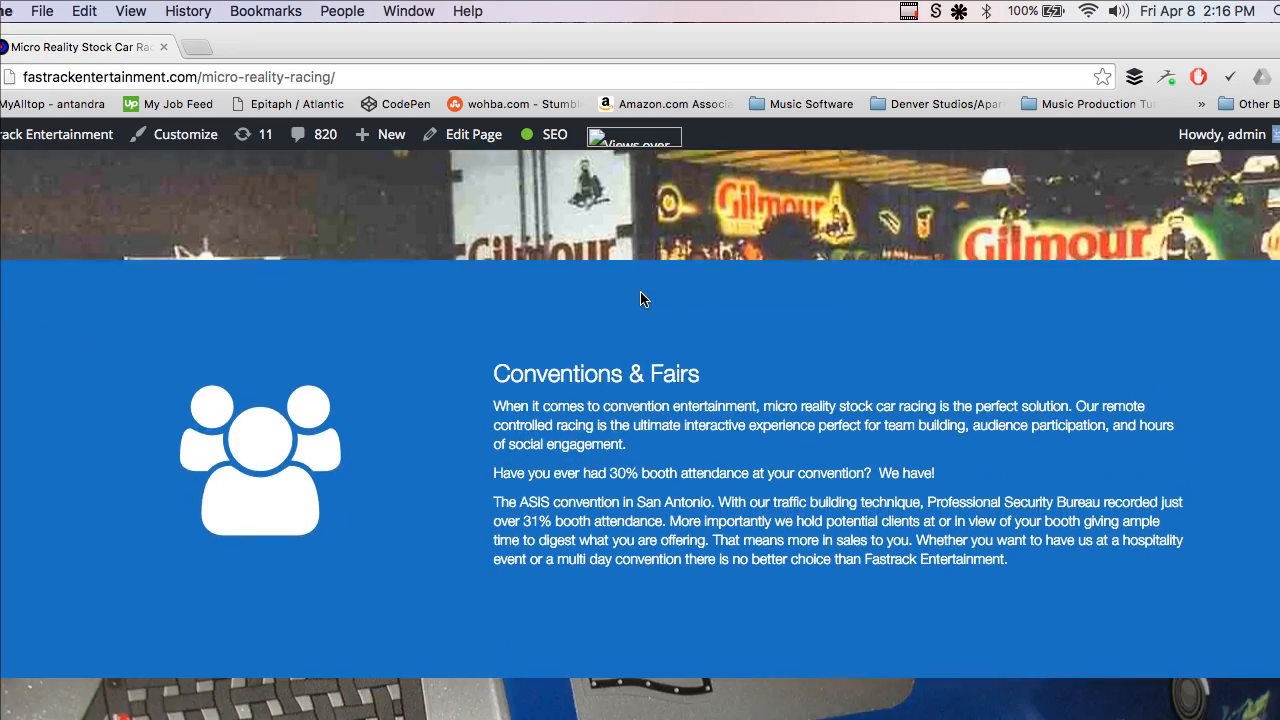
pyautogui.scroll(-6, 641, 298)
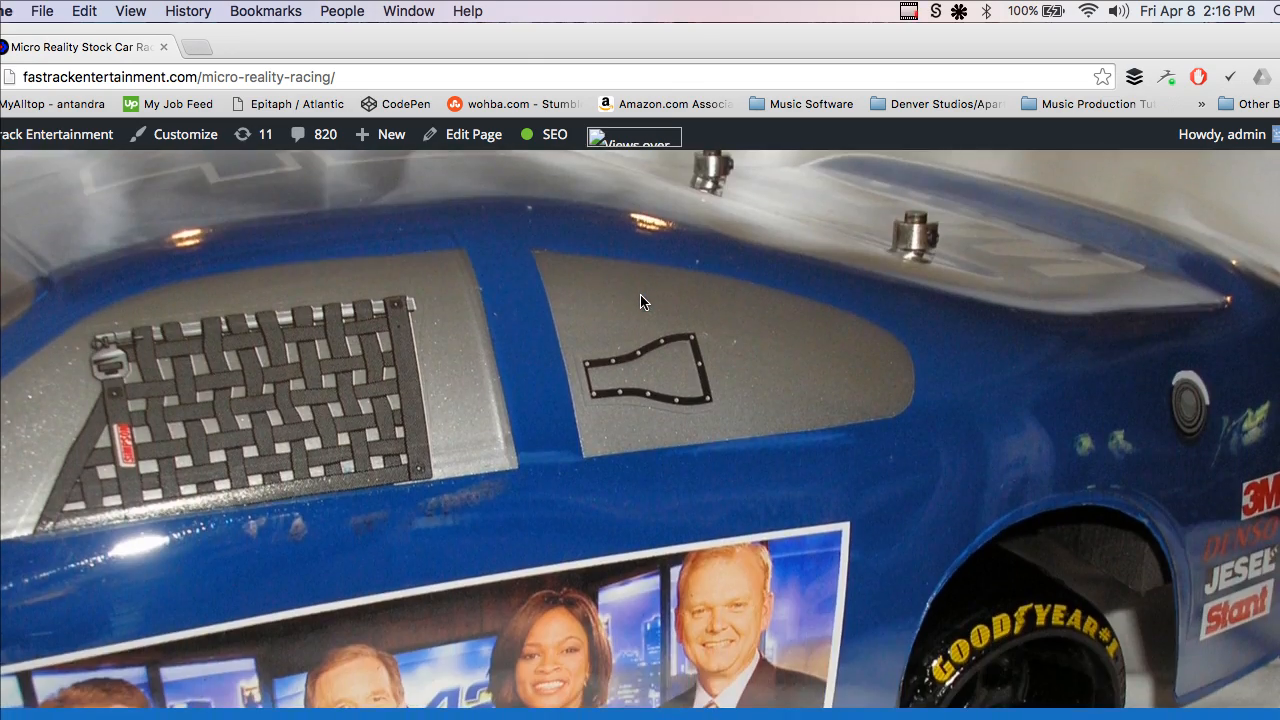
pyautogui.scroll(-5, 644, 464)
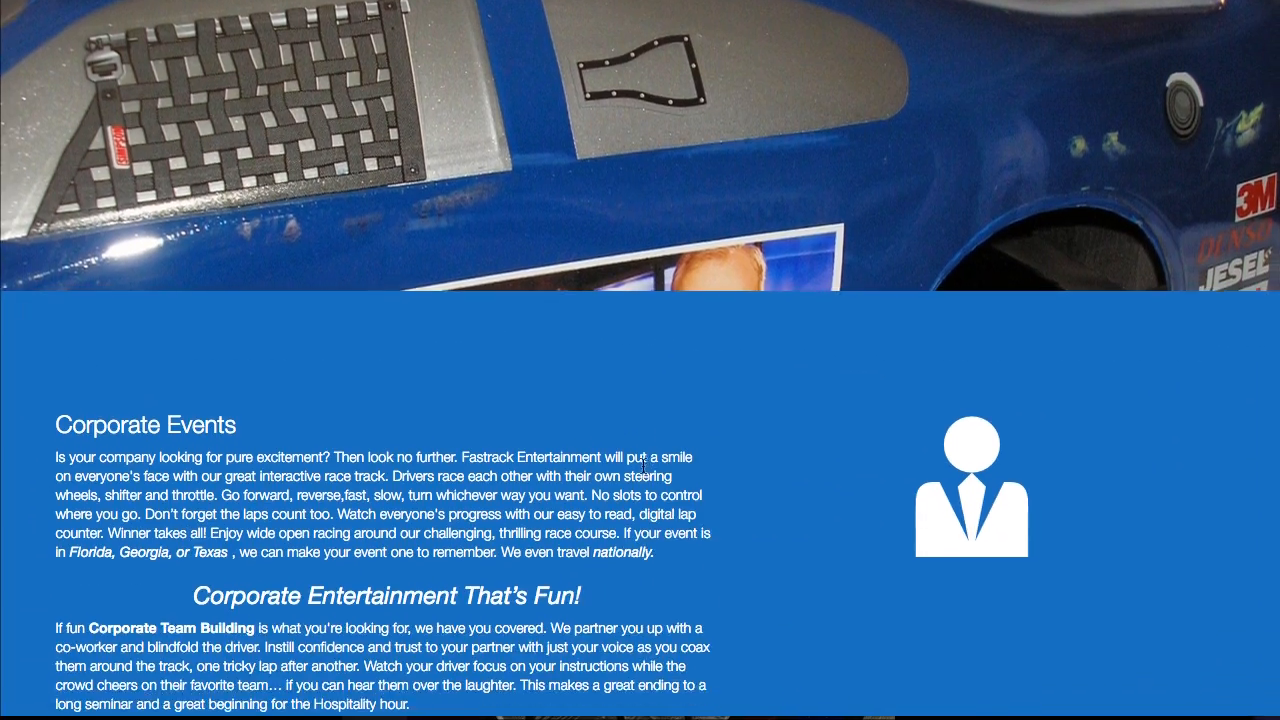
pyautogui.scroll(-10, 642, 464)
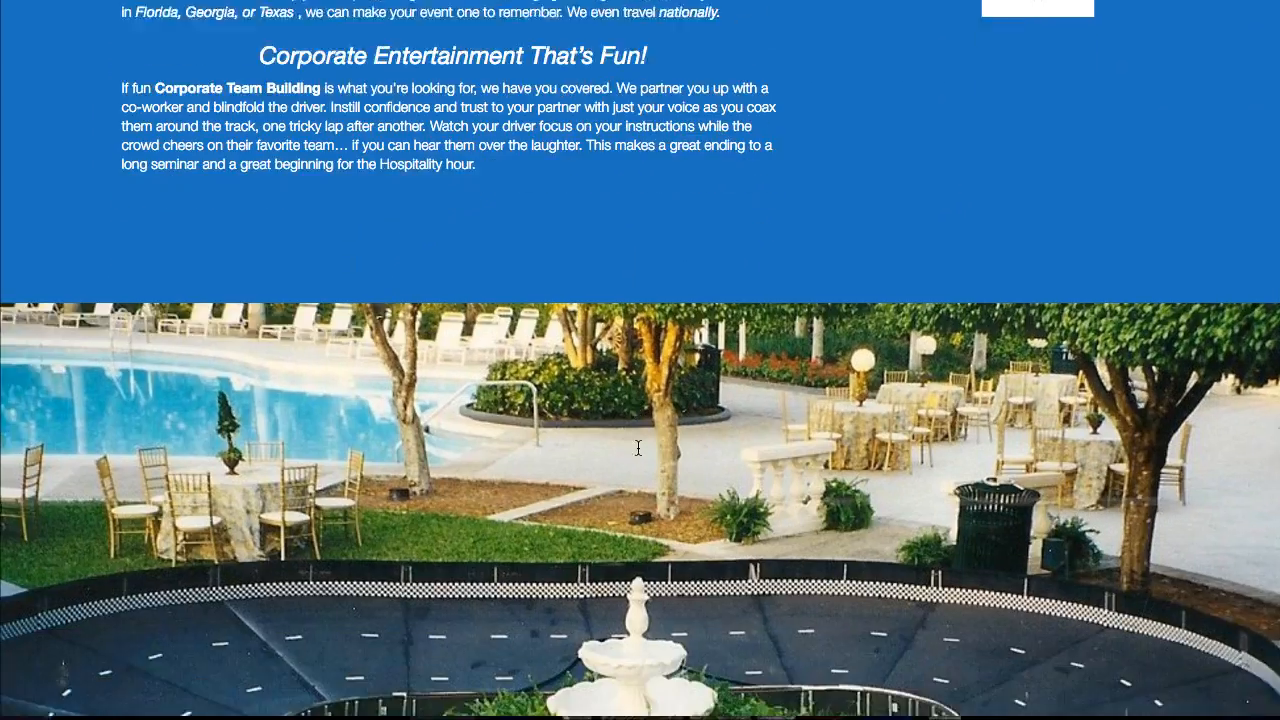
pyautogui.scroll(-8, 638, 448)
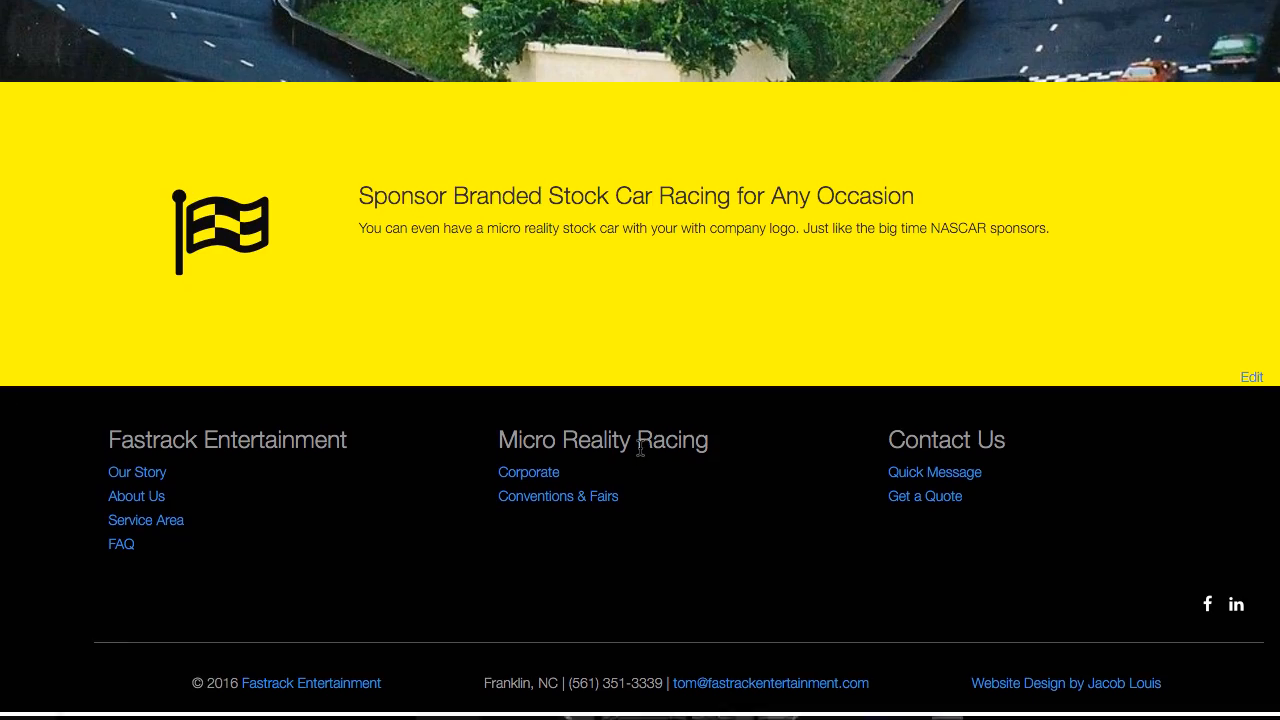
# - Open the Event Planners page and review its event entertainment, custom branding and track question sections
pyautogui.scroll(15, 640, 449)
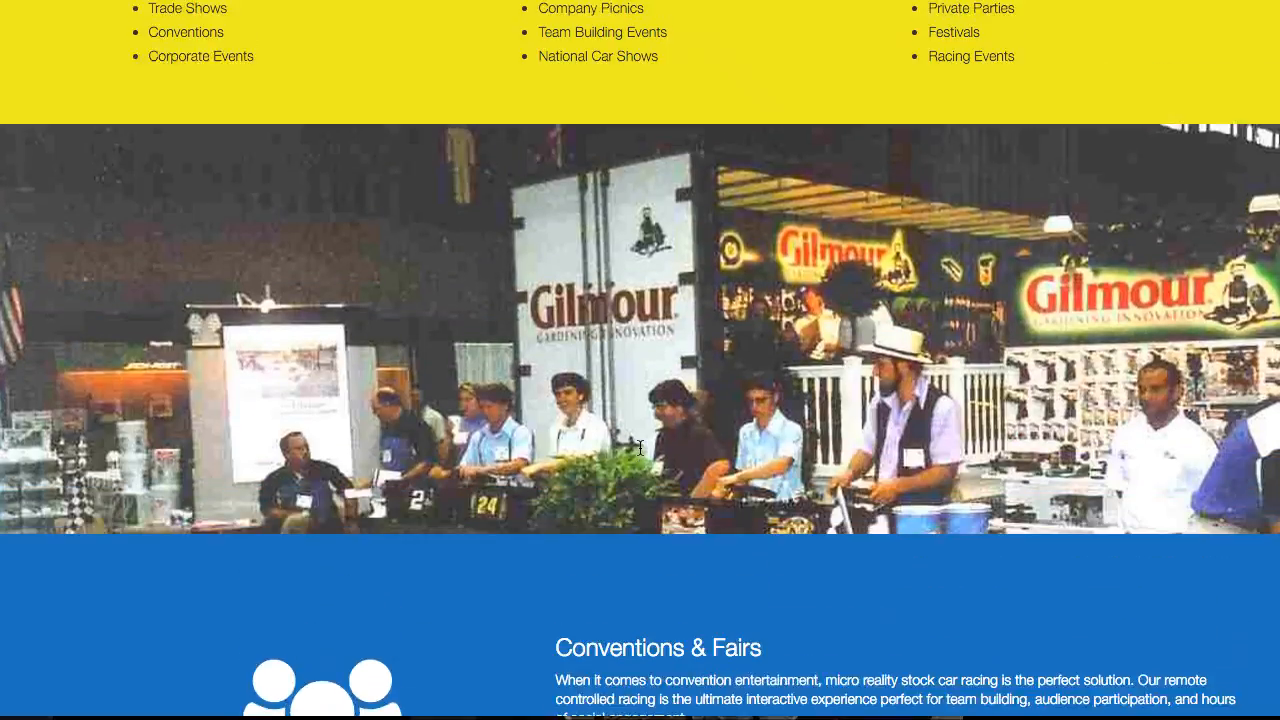
pyautogui.scroll(10, 639, 446)
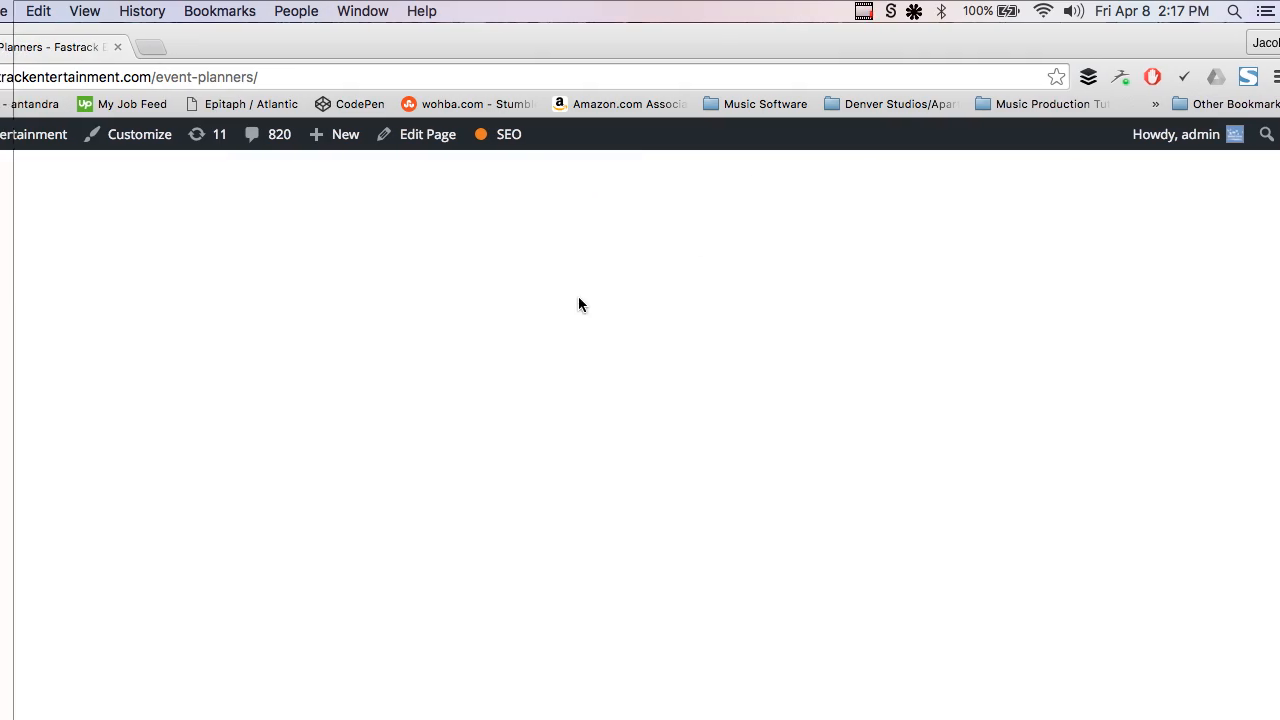
pyautogui.scroll(-2, 628, 386)
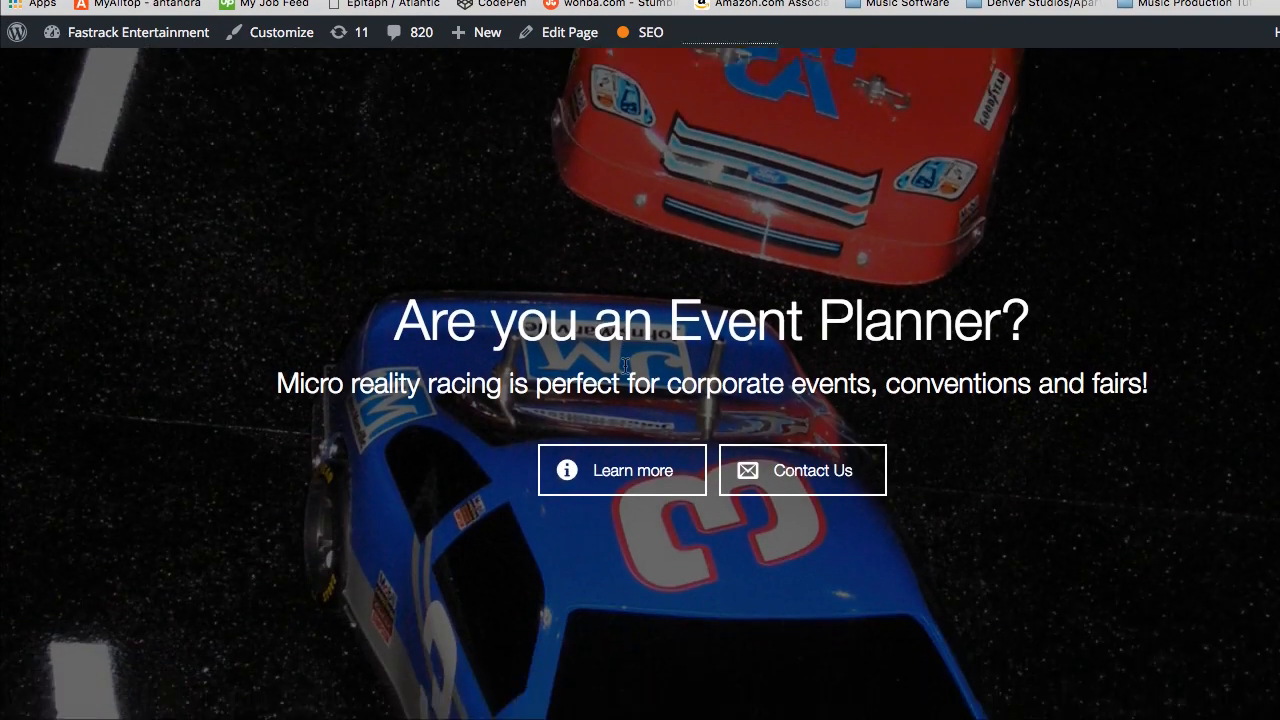
pyautogui.scroll(-8, 624, 366)
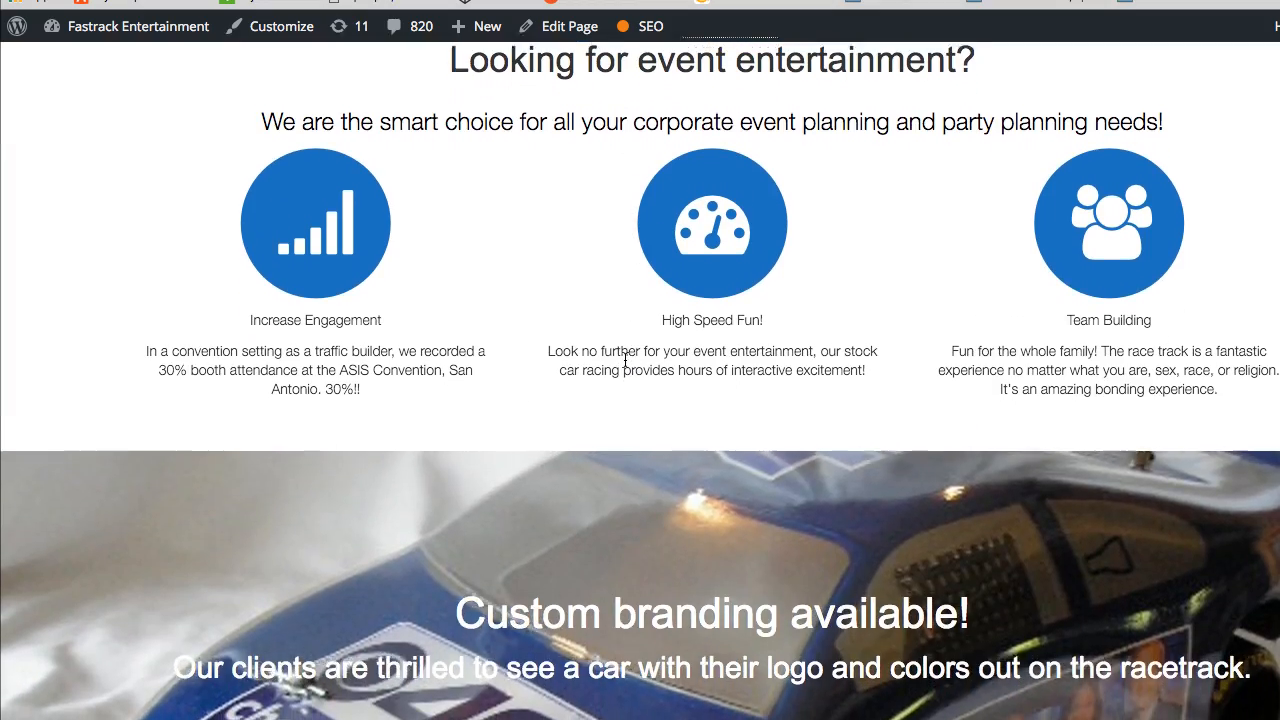
pyautogui.scroll(1, 625, 360)
pyautogui.scroll(-7, 625, 362)
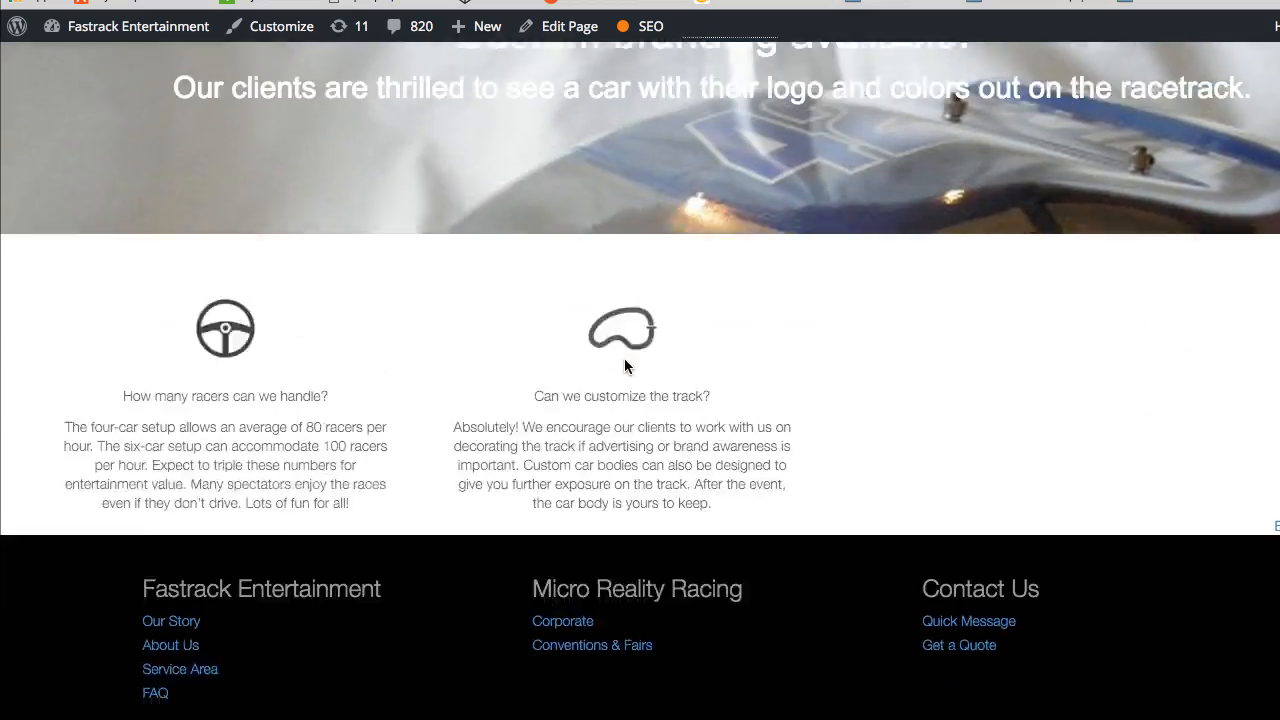
# - Open the About Us page and look through the company history and the photos below it
pyautogui.scroll(10, 624, 366)
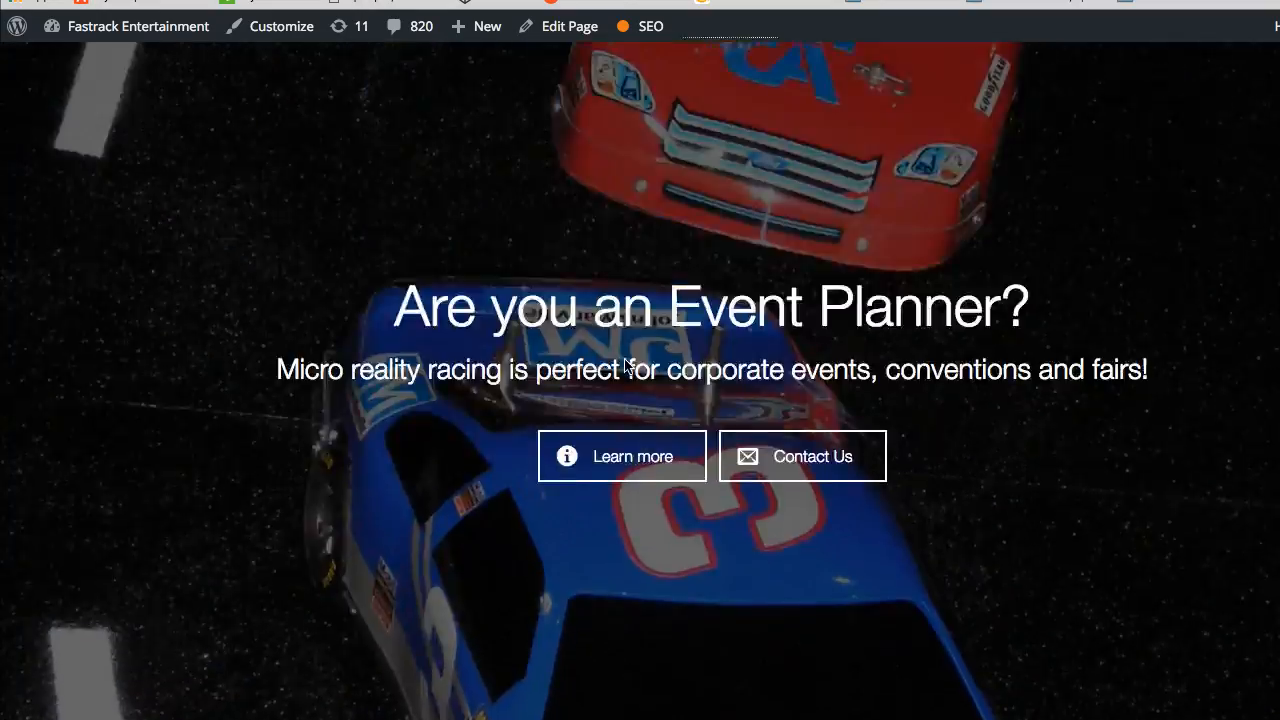
pyautogui.scroll(2, 627, 367)
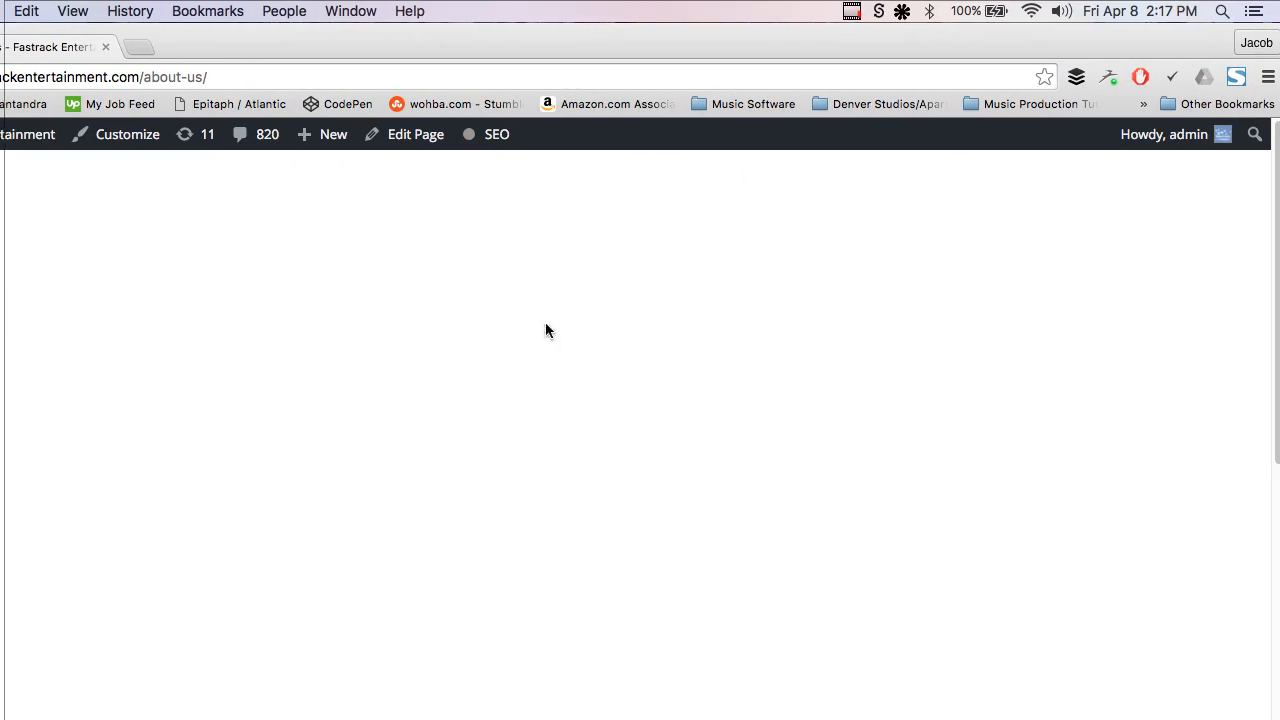
pyautogui.scroll(-8, 620, 390)
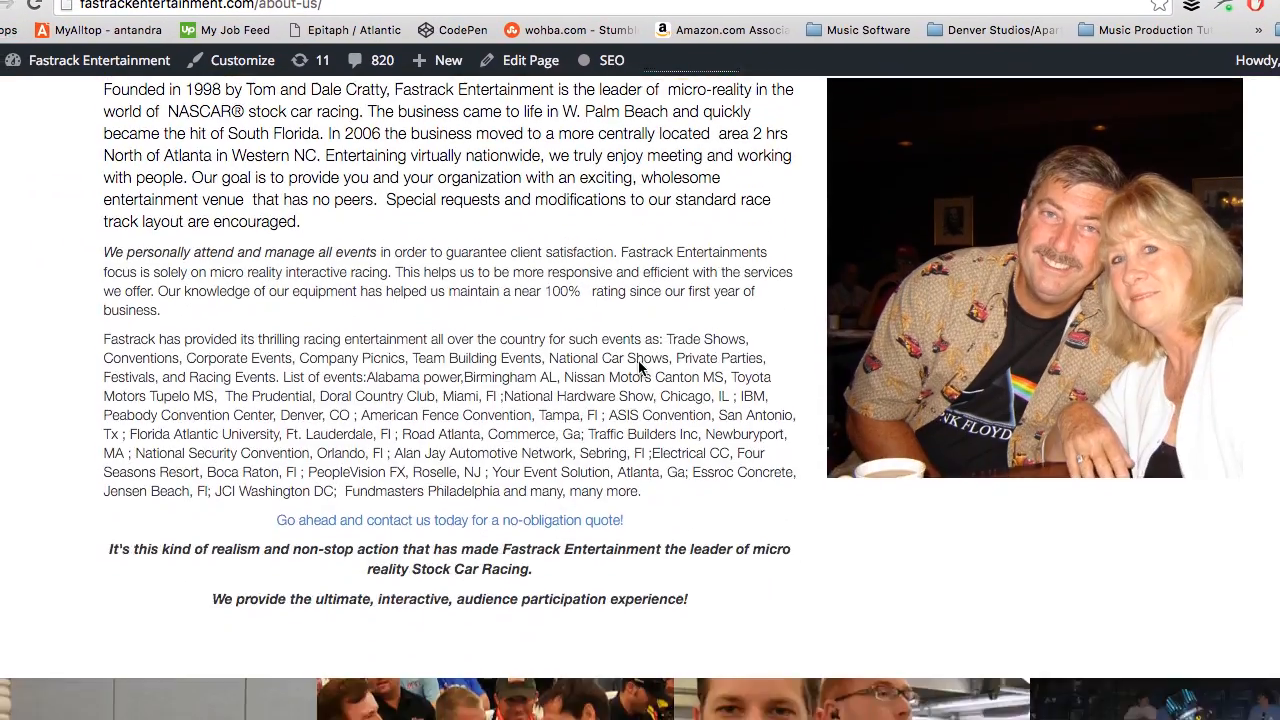
pyautogui.scroll(-6, 640, 367)
# - Open the FAQ page and look through the questions and answers down to the footer
pyautogui.scroll(5, 641, 366)
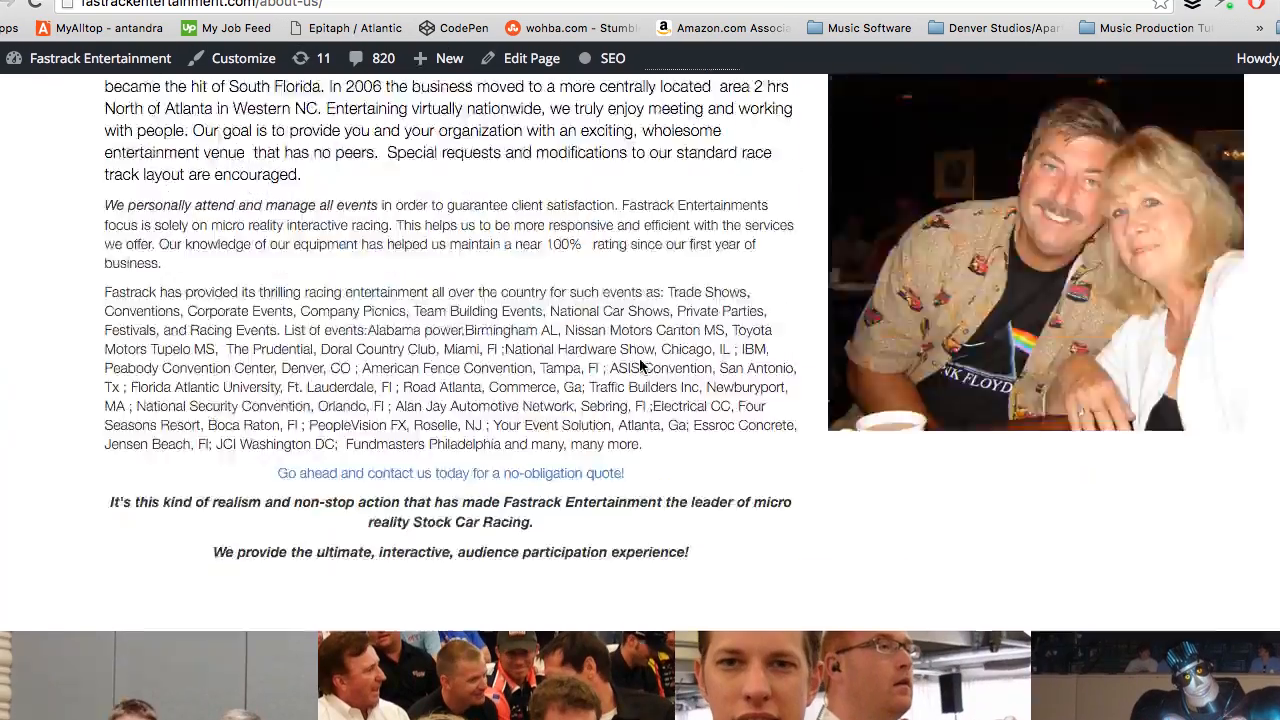
pyautogui.scroll(5, 641, 367)
pyautogui.moveTo(1219, 101)
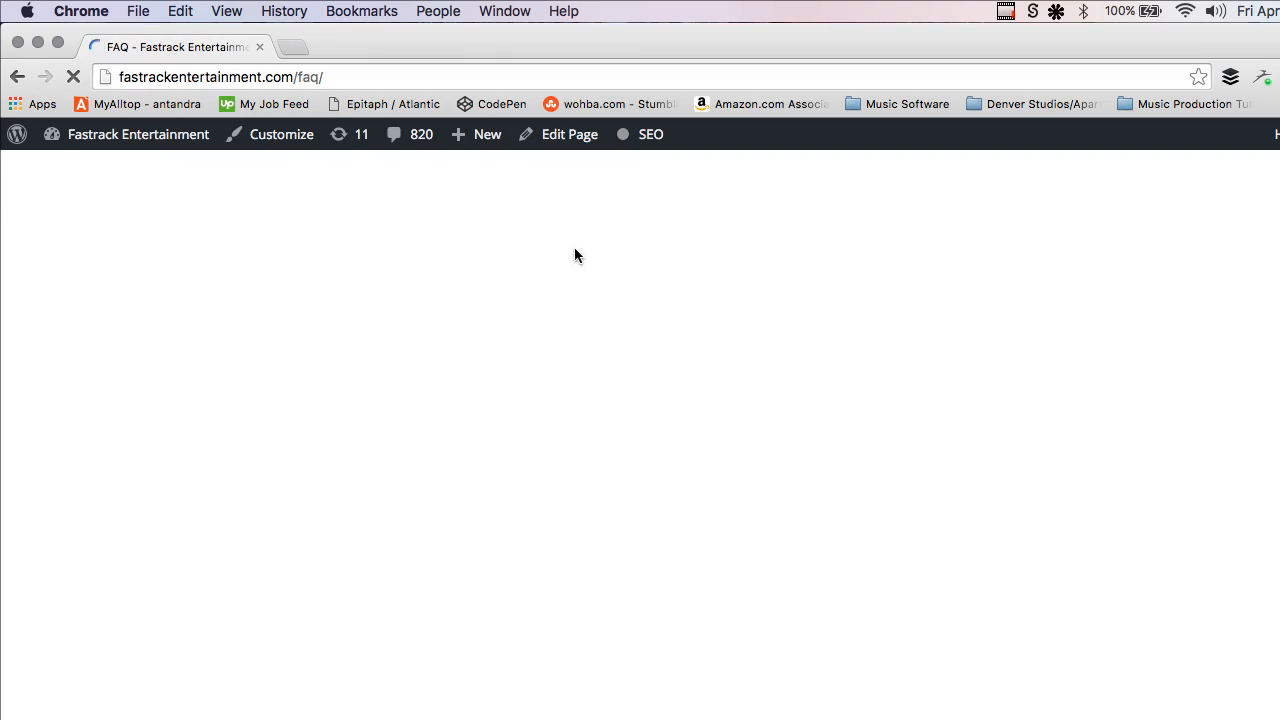
pyautogui.scroll(-3, 635, 349)
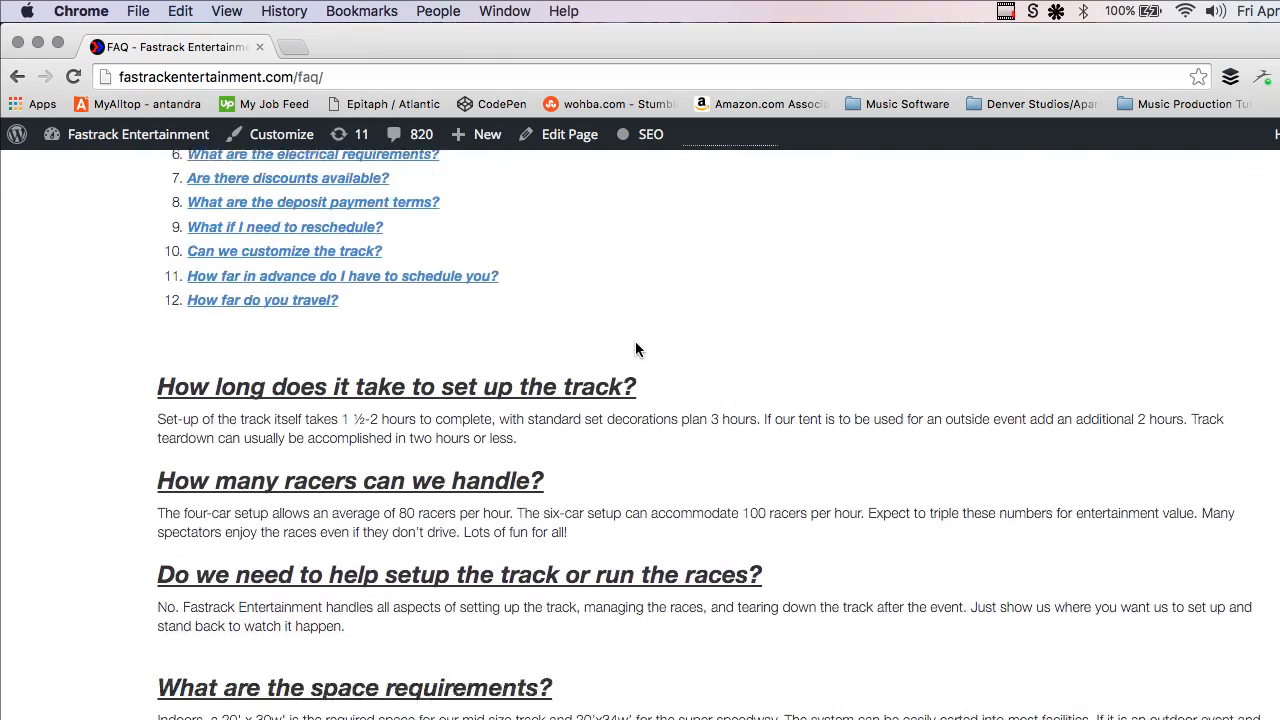
pyautogui.scroll(-15, 636, 349)
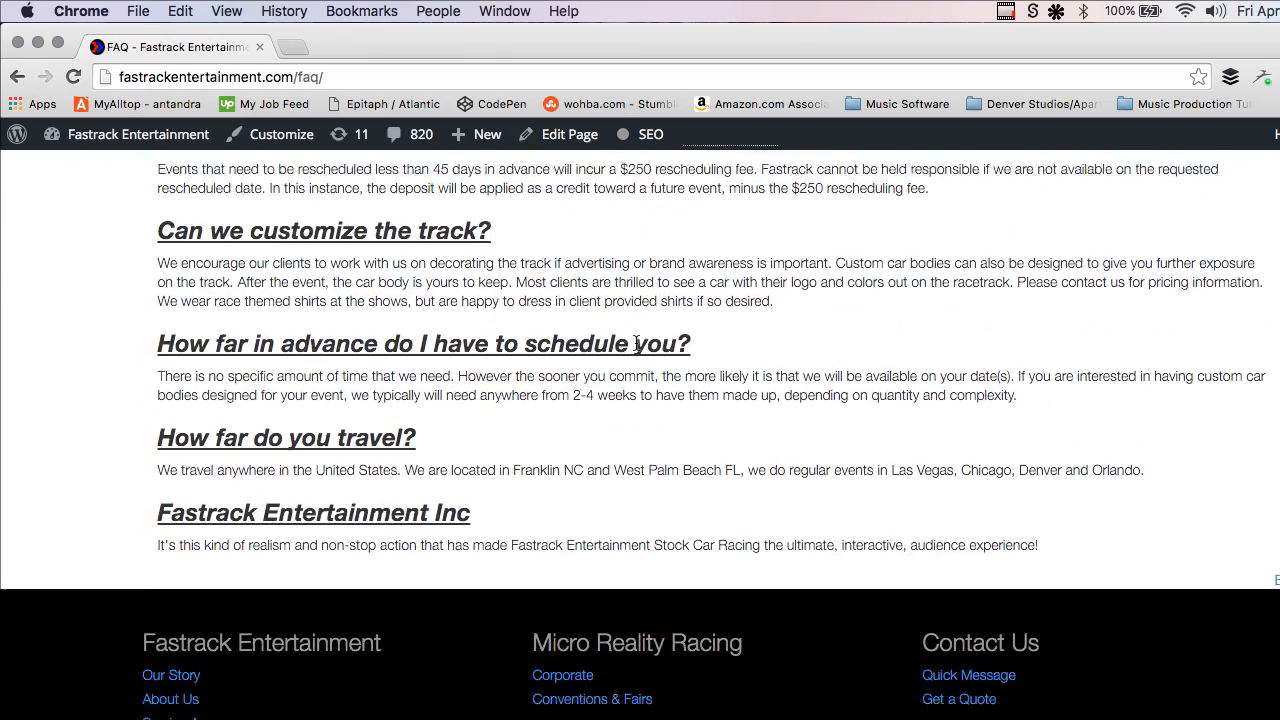
pyautogui.scroll(-1, 636, 343)
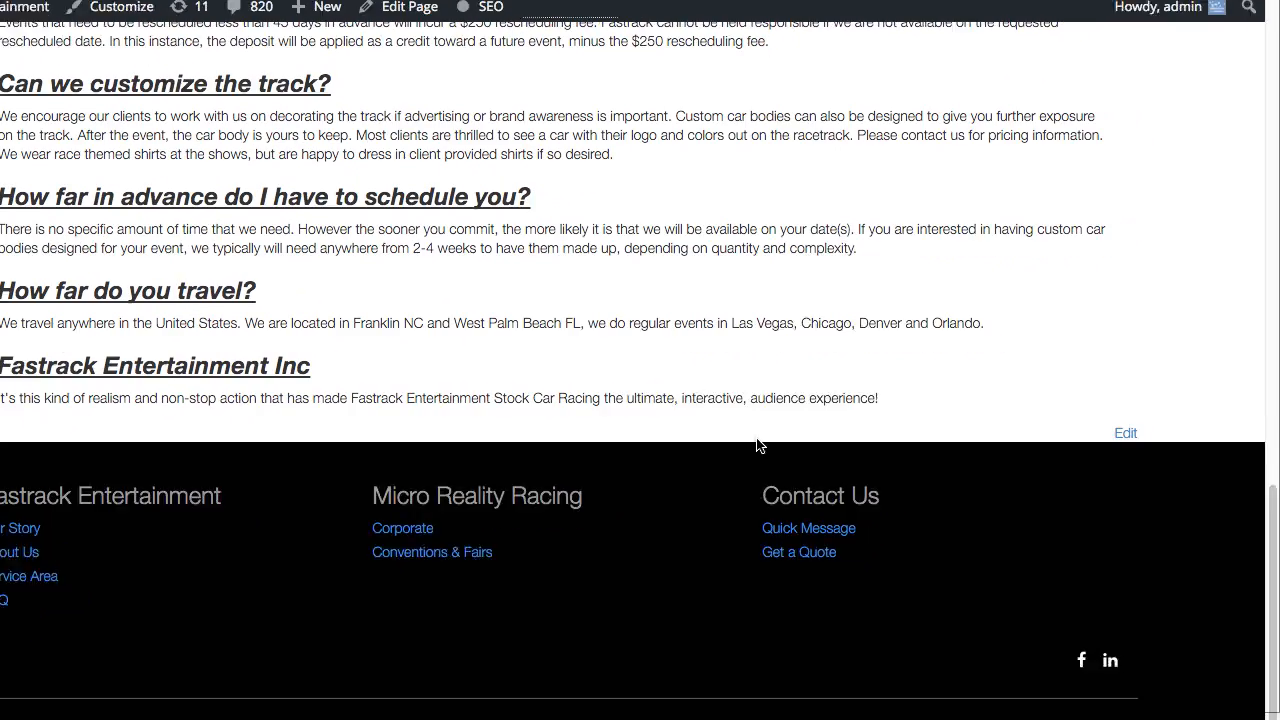
# - Open the Get a Quote page from the site navigation and look through its form fields down to the footer
pyautogui.scroll(20, 757, 445)
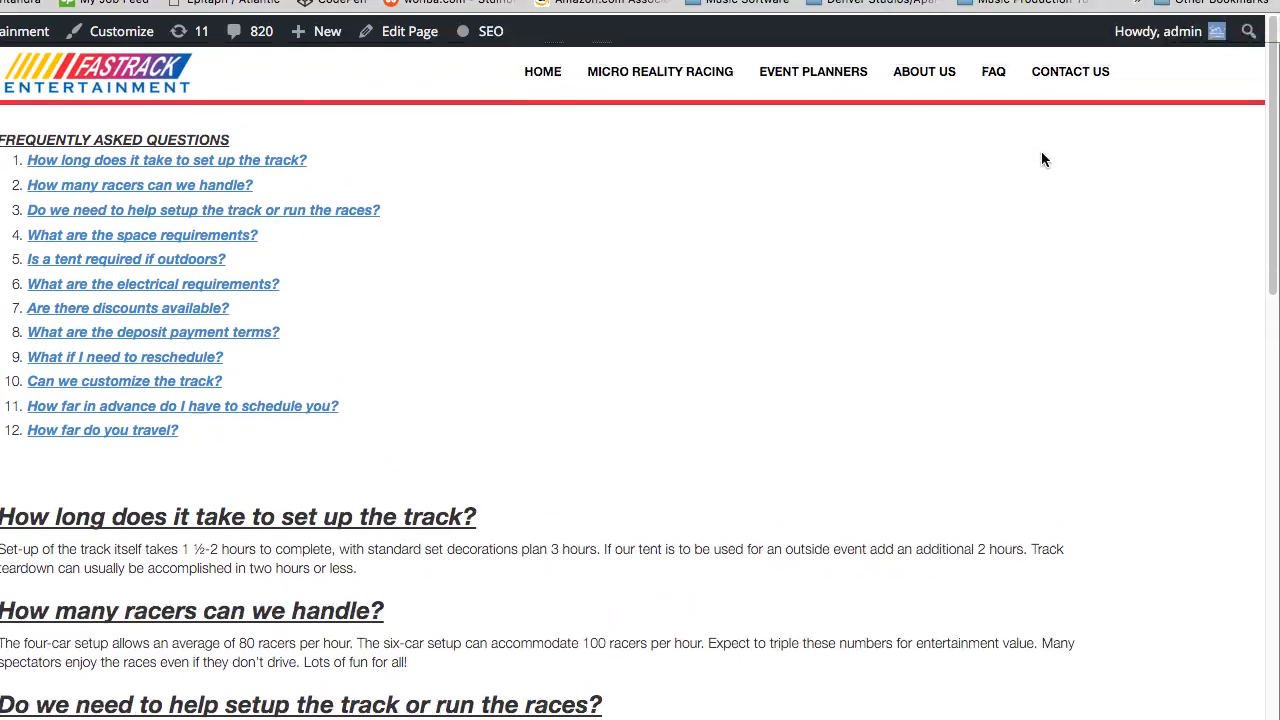
pyautogui.moveTo(1049, 87)
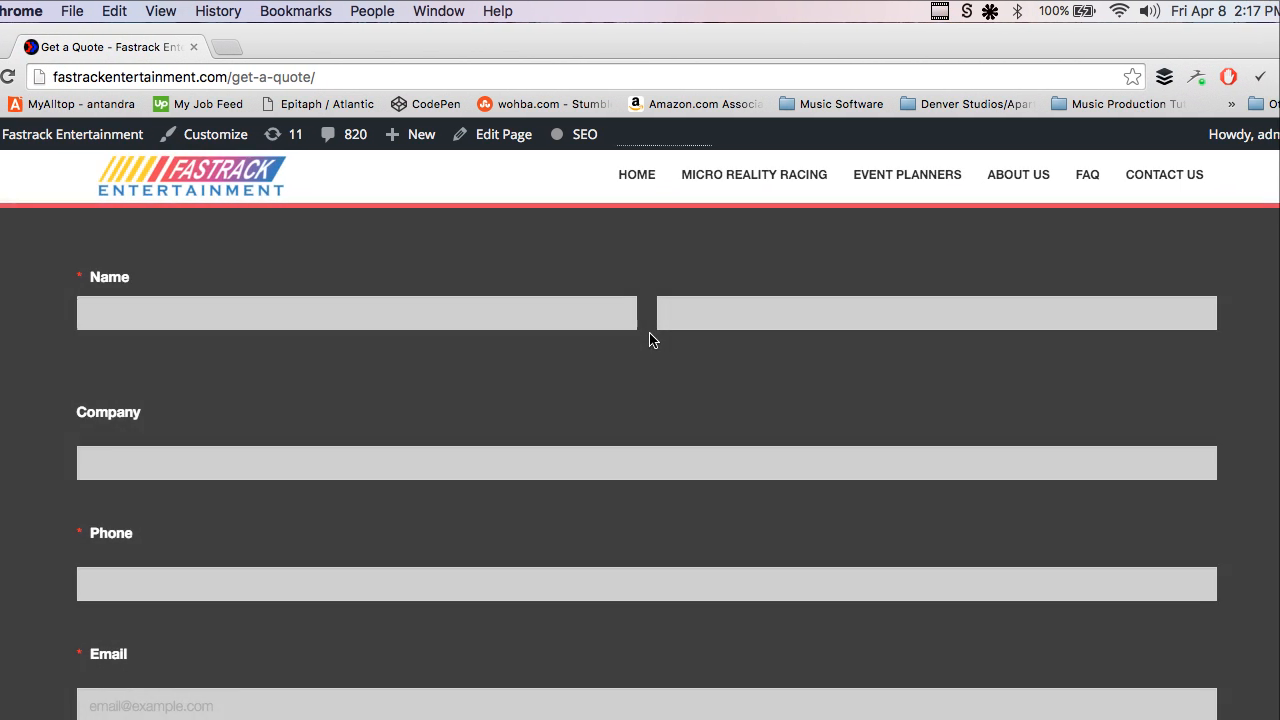
pyautogui.scroll(-3, 683, 334)
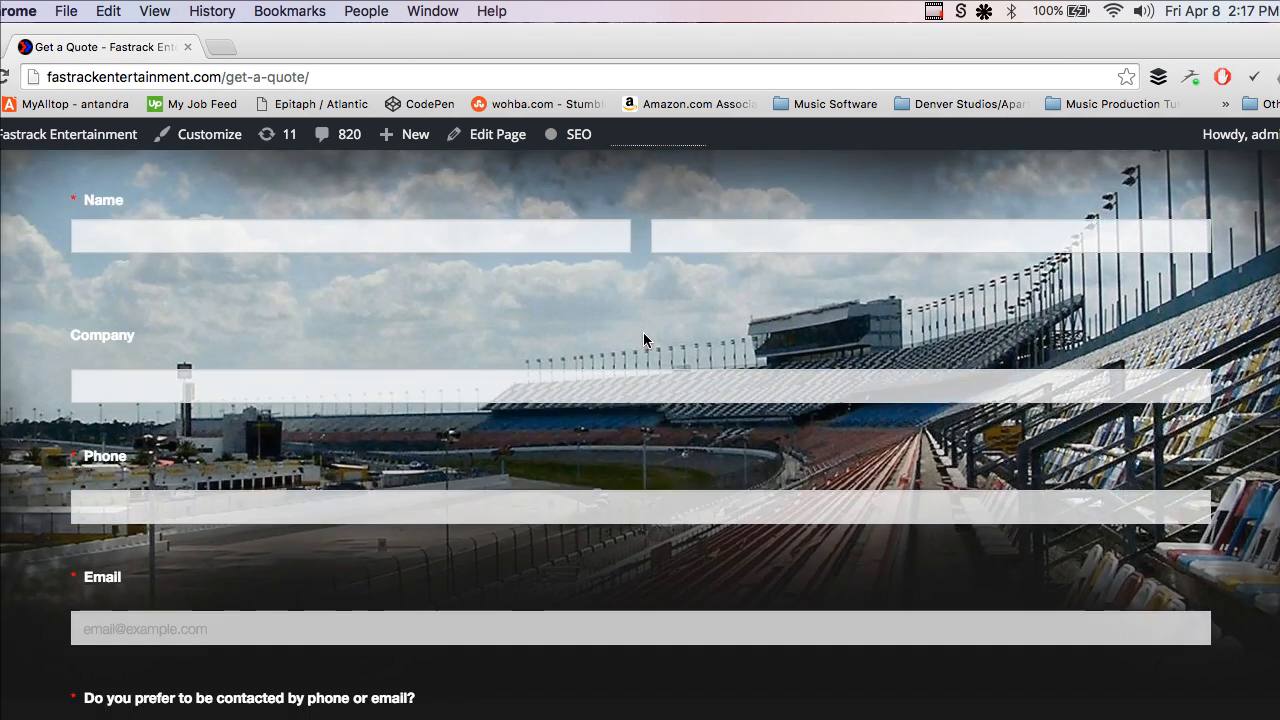
pyautogui.scroll(-8, 641, 336)
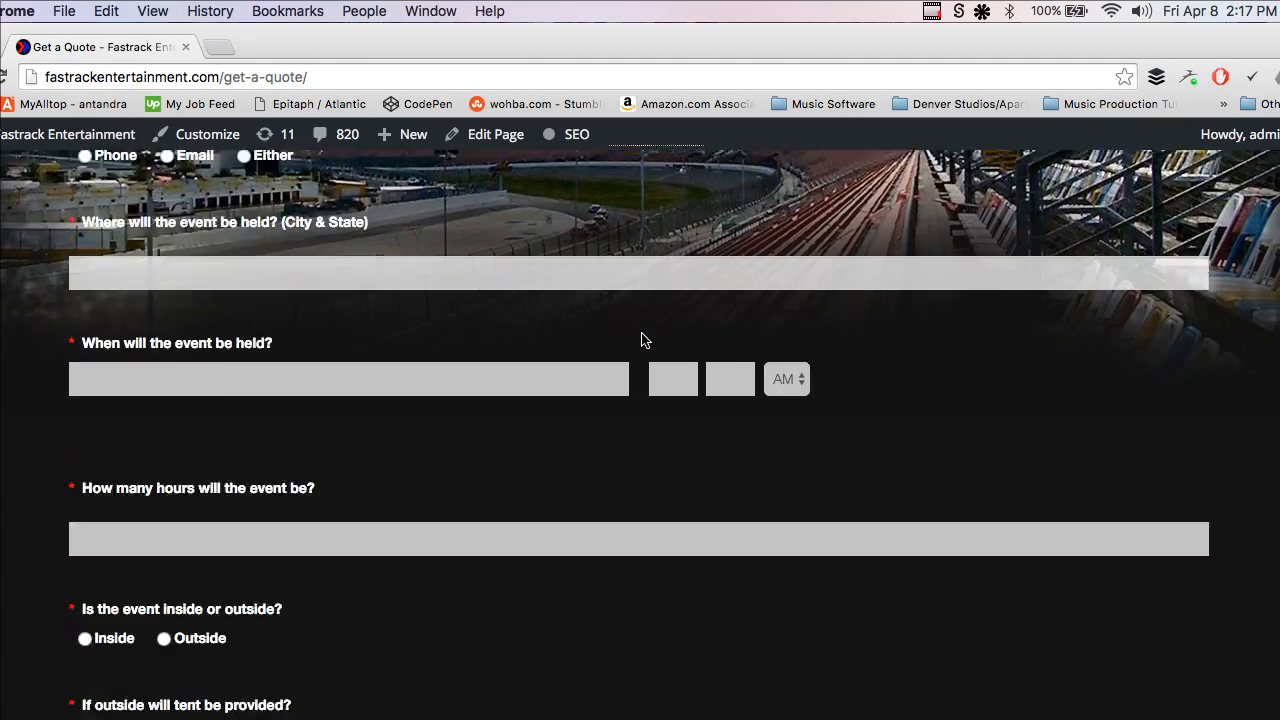
pyautogui.scroll(-6, 641, 340)
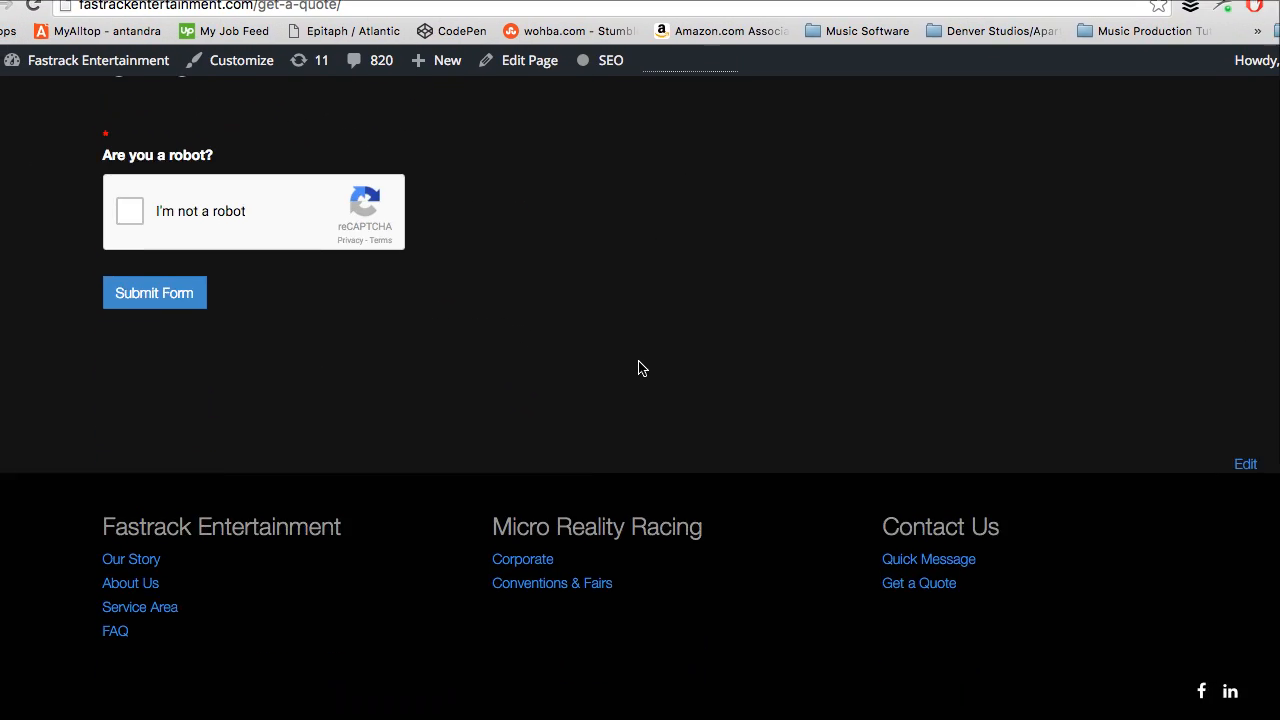
pyautogui.scroll(15, 642, 368)
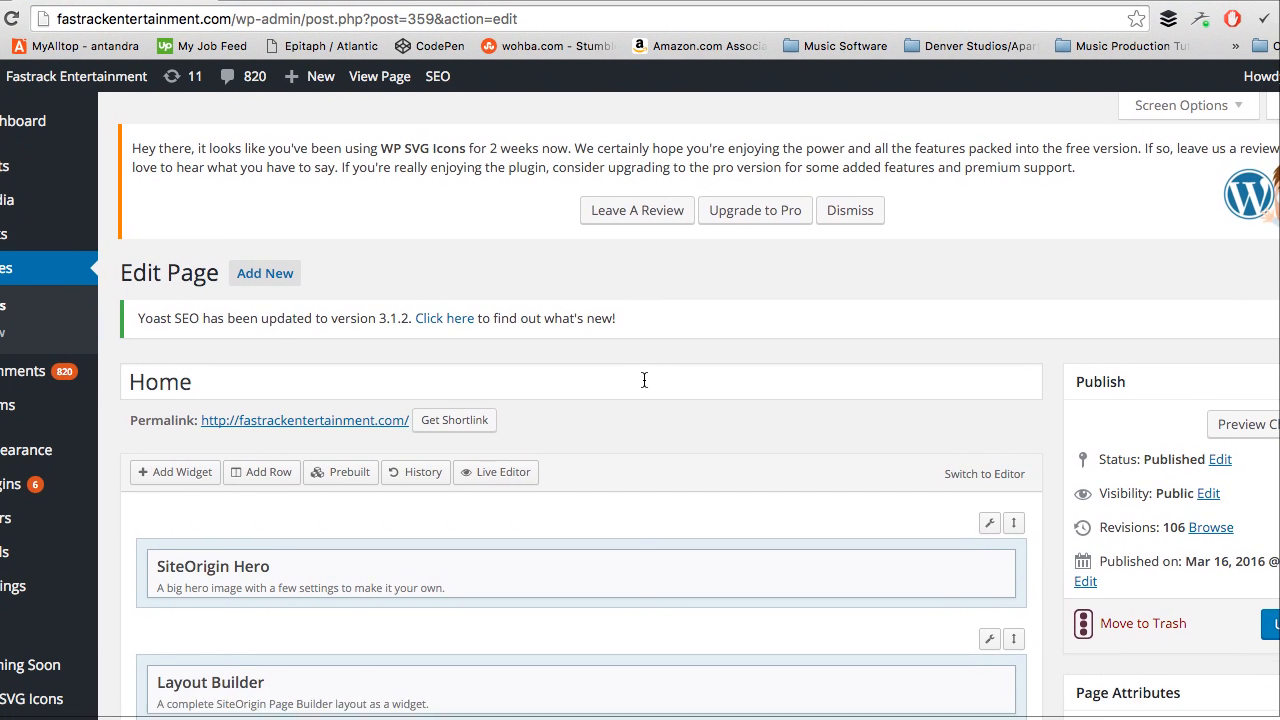
# - Look over the Home page's builder rows in the page editor and open the SiteOrigin Hero widget for editing
pyautogui.scroll(-3, 688, 442)
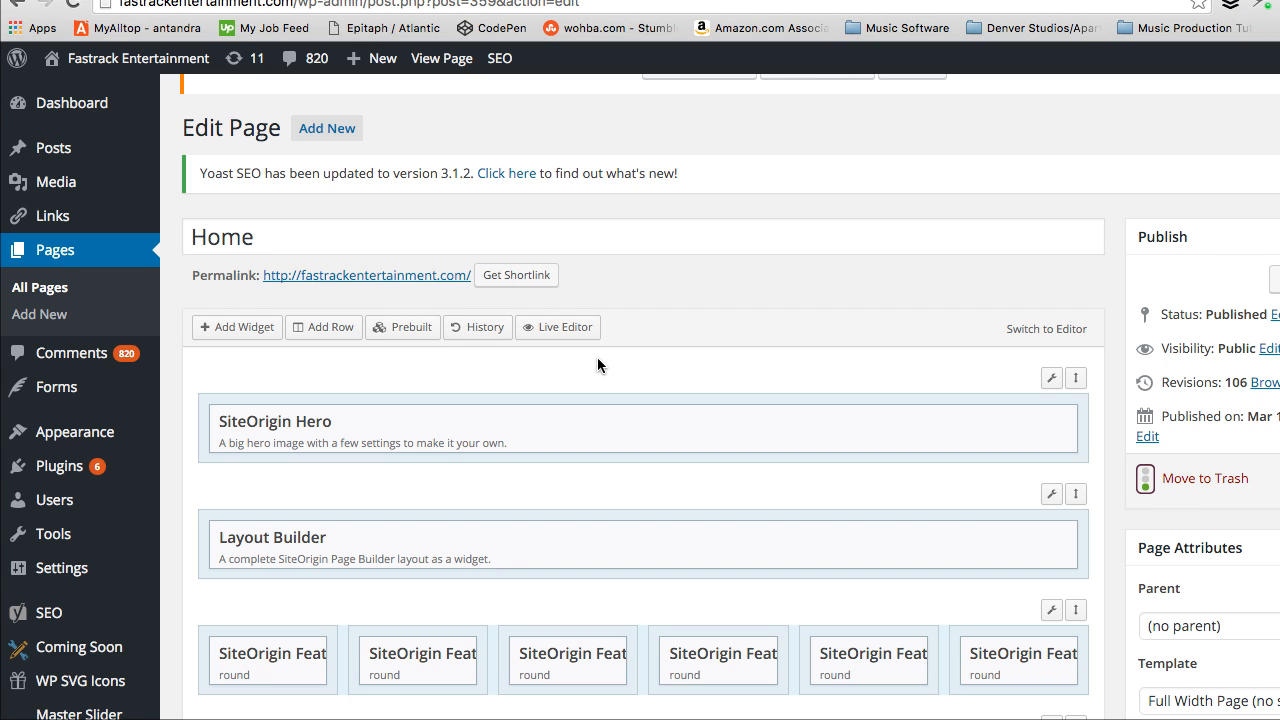
pyautogui.scroll(-1, 597, 364)
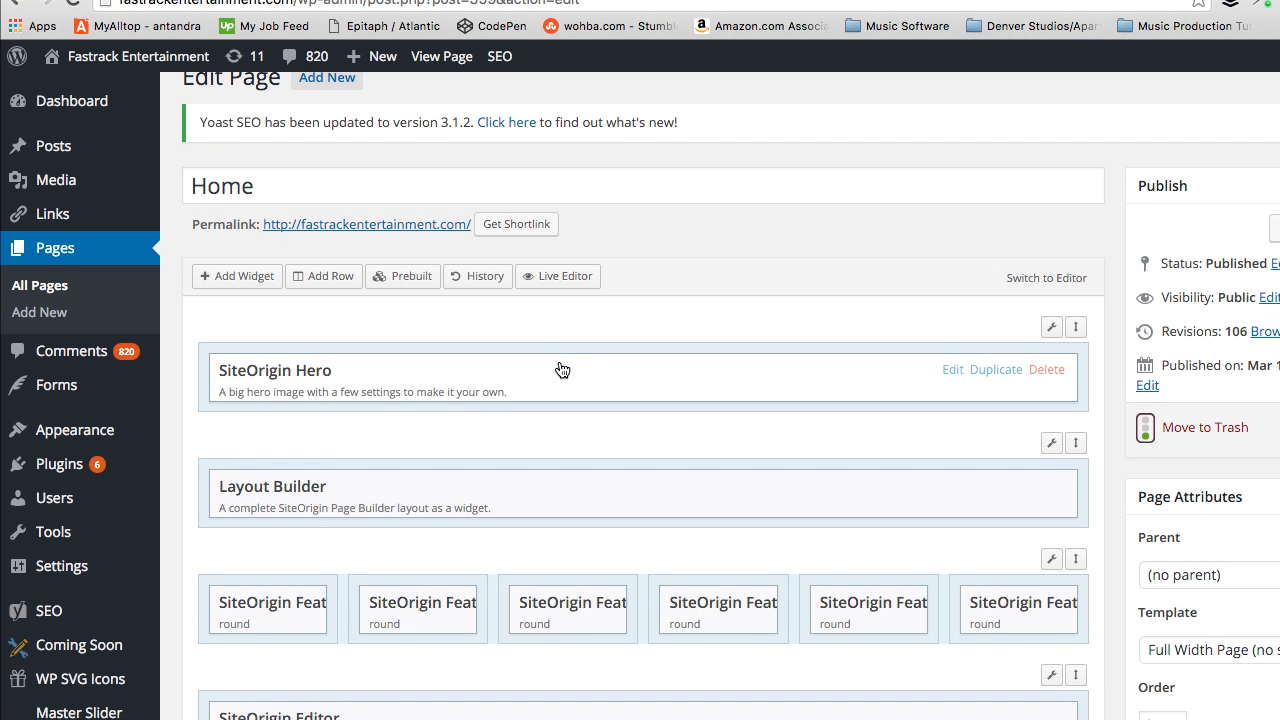
pyautogui.scroll(-1, 744, 318)
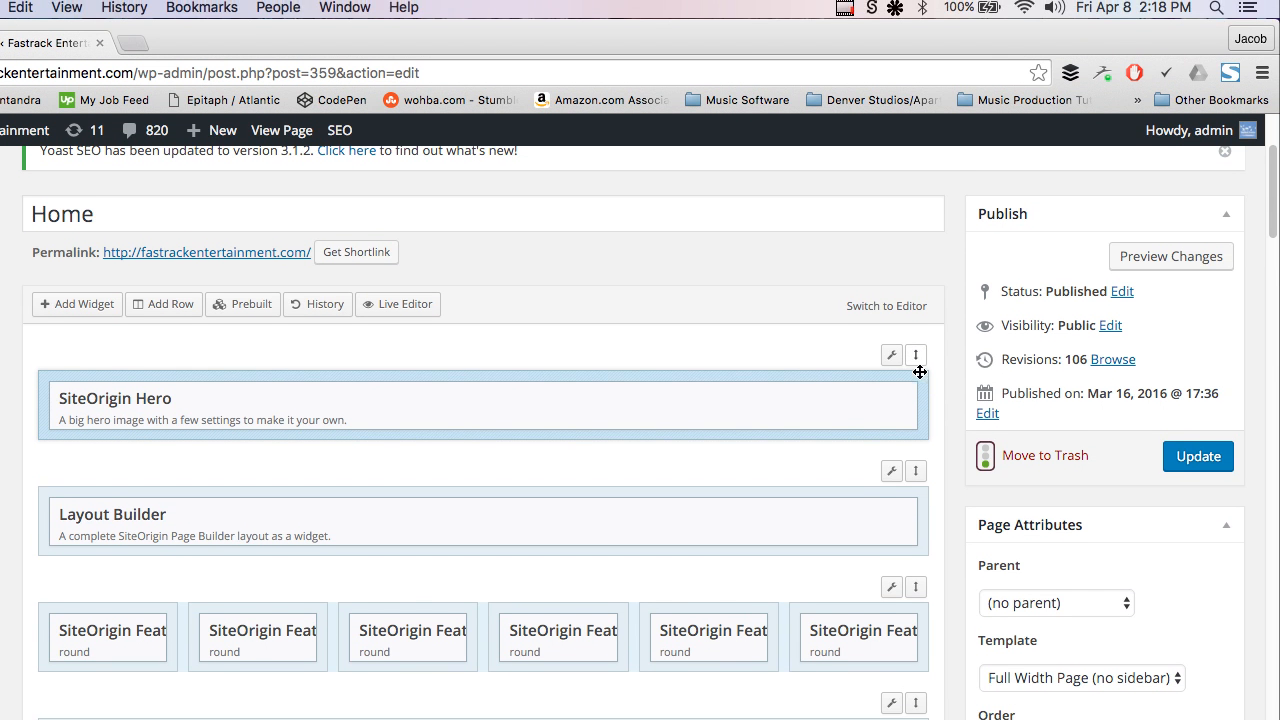
pyautogui.moveTo(919, 372)
pyautogui.mouseDown()
pyautogui.moveTo(917, 489)
pyautogui.moveTo(920, 321)
pyautogui.moveTo(922, 355)
pyautogui.mouseUp()
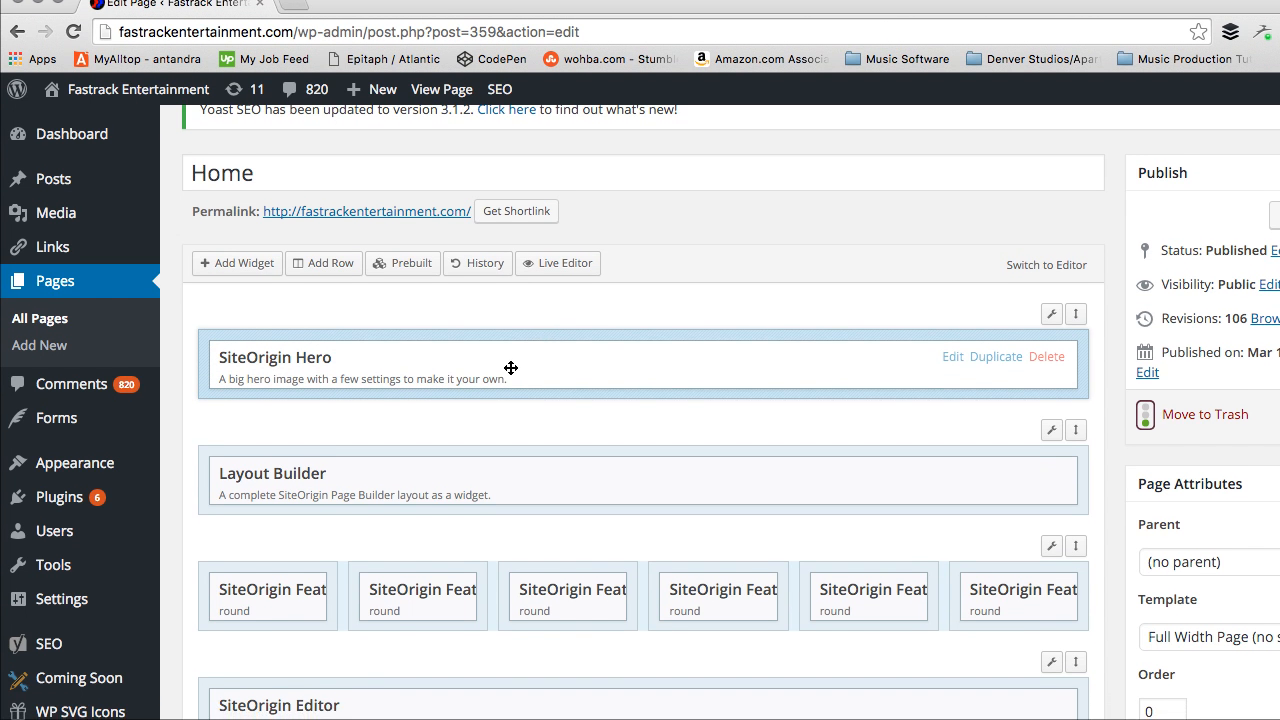
pyautogui.click(518, 370)
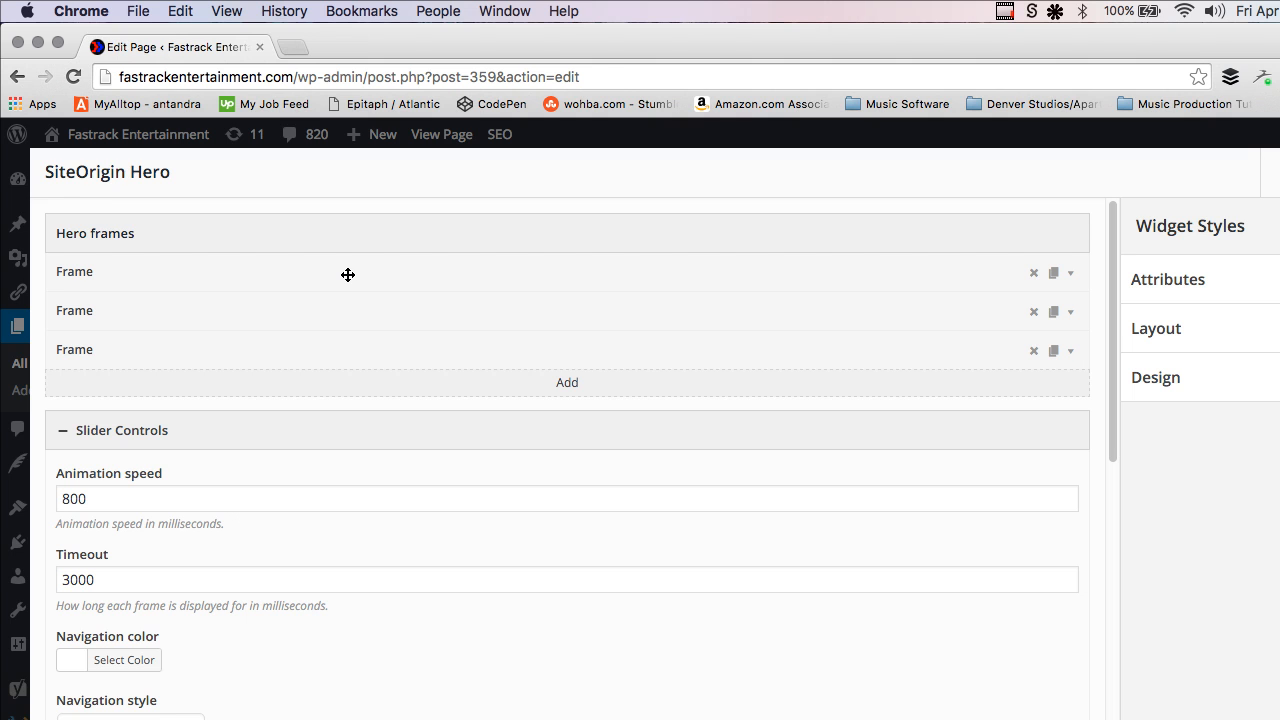
# - Expand and collapse each of the three hero frames in turn to view their content
pyautogui.click(349, 276)
pyautogui.click(349, 276)
pyautogui.click(310, 317)
pyautogui.click(310, 317)
pyautogui.click(281, 358)
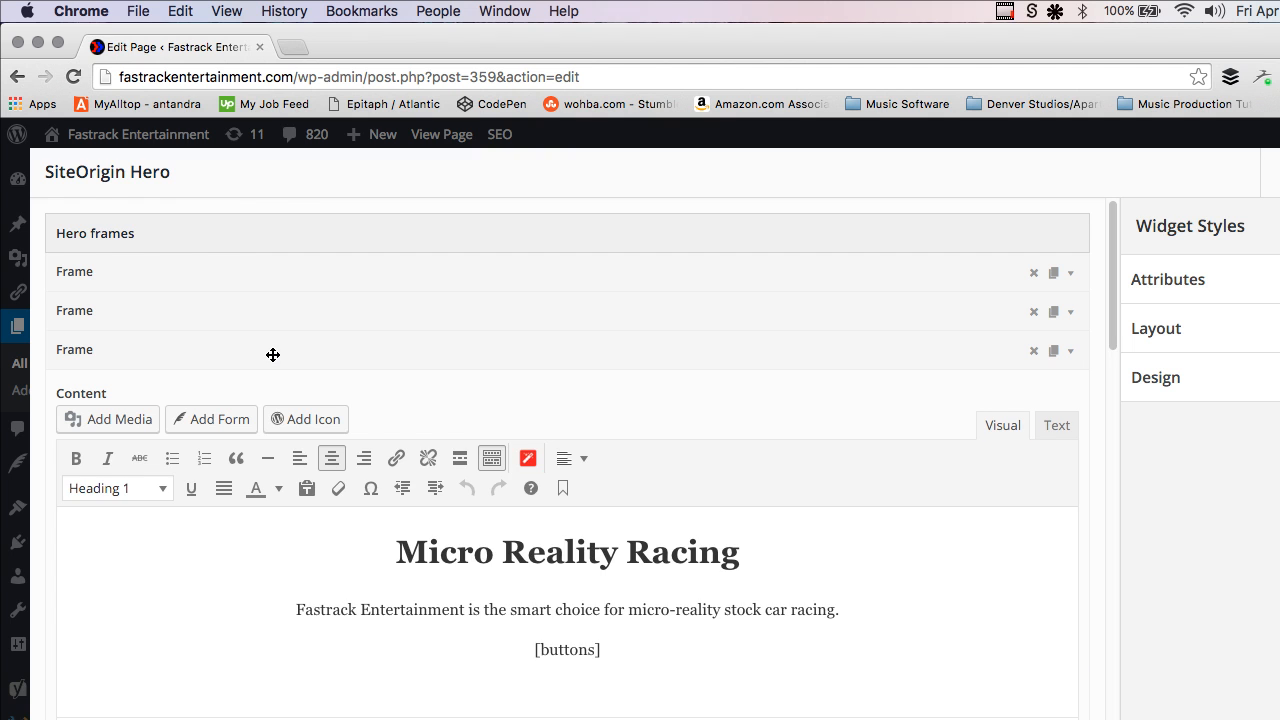
pyautogui.click(273, 354)
# - Expand the first hero frame, highlight its heading and the tagline below it, and collapse the frame again
pyautogui.click(290, 272)
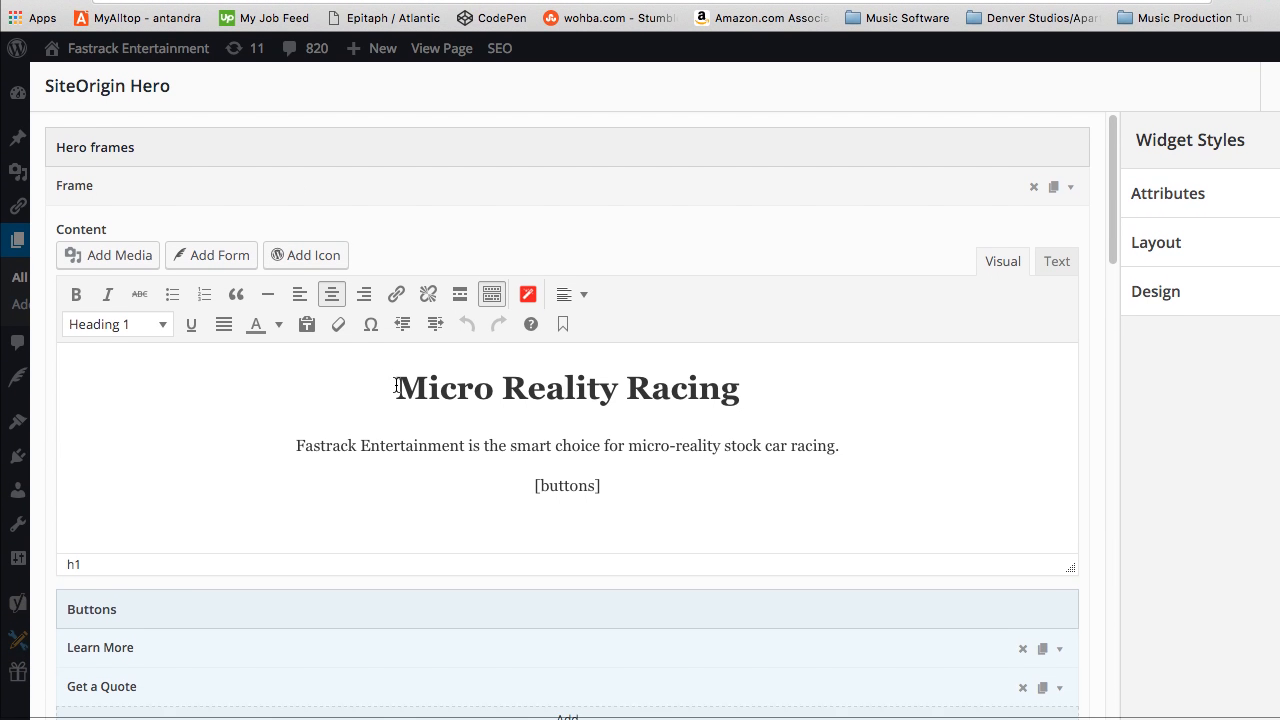
pyautogui.moveTo(397, 472); pyautogui.dragTo(536, 471)
pyautogui.moveTo(536, 366); pyautogui.dragTo(876, 420)
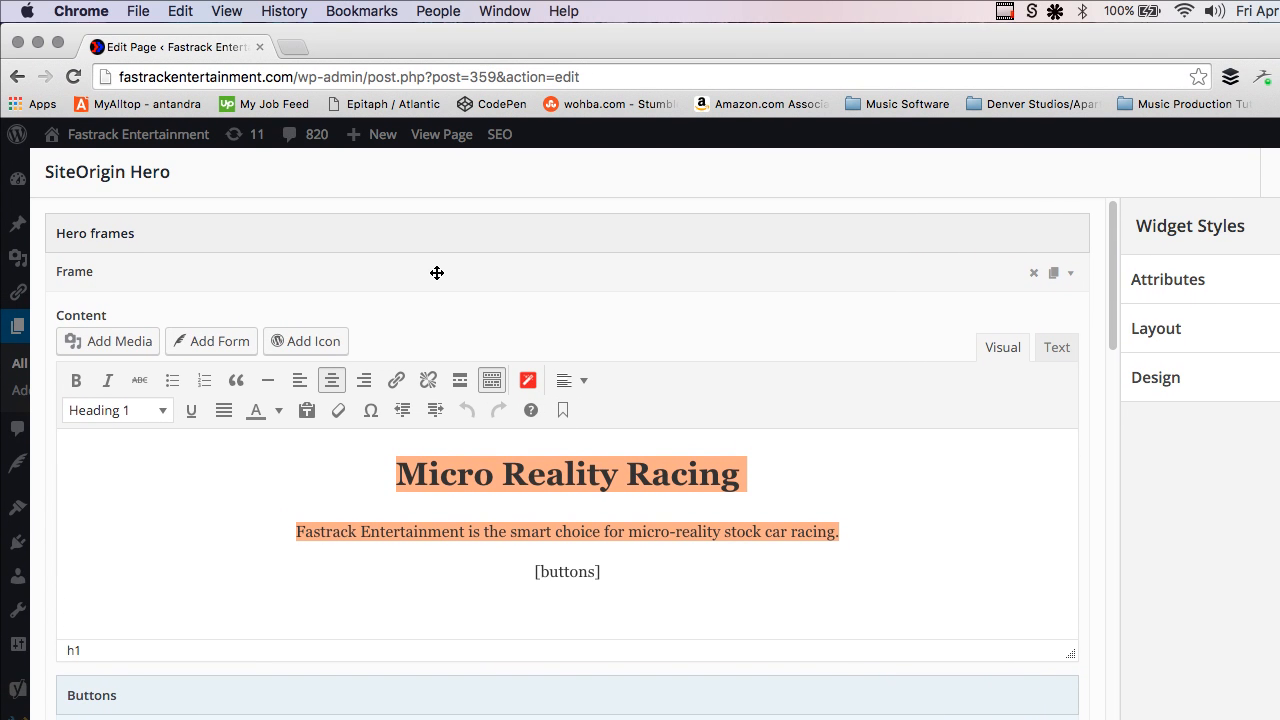
pyautogui.click(437, 272)
# - Compare the content of the second and third hero frames, collapsing each one after viewing it
pyautogui.click(411, 310)
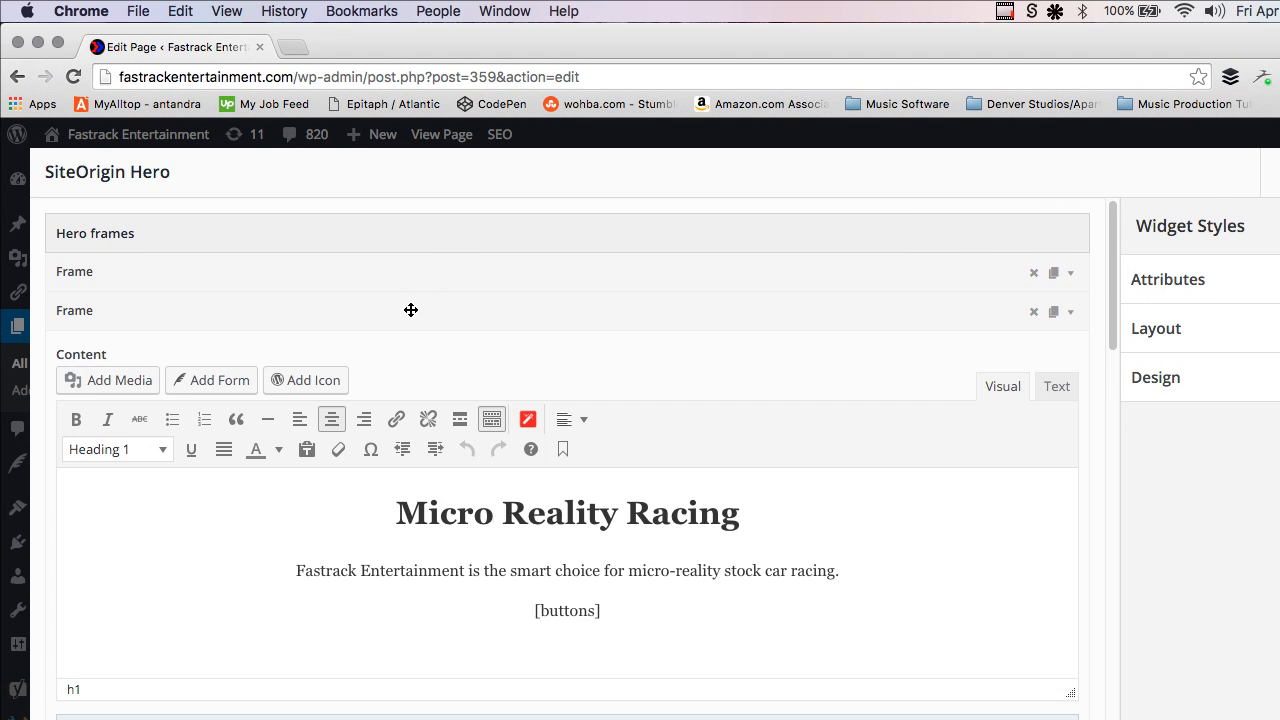
pyautogui.click(411, 310)
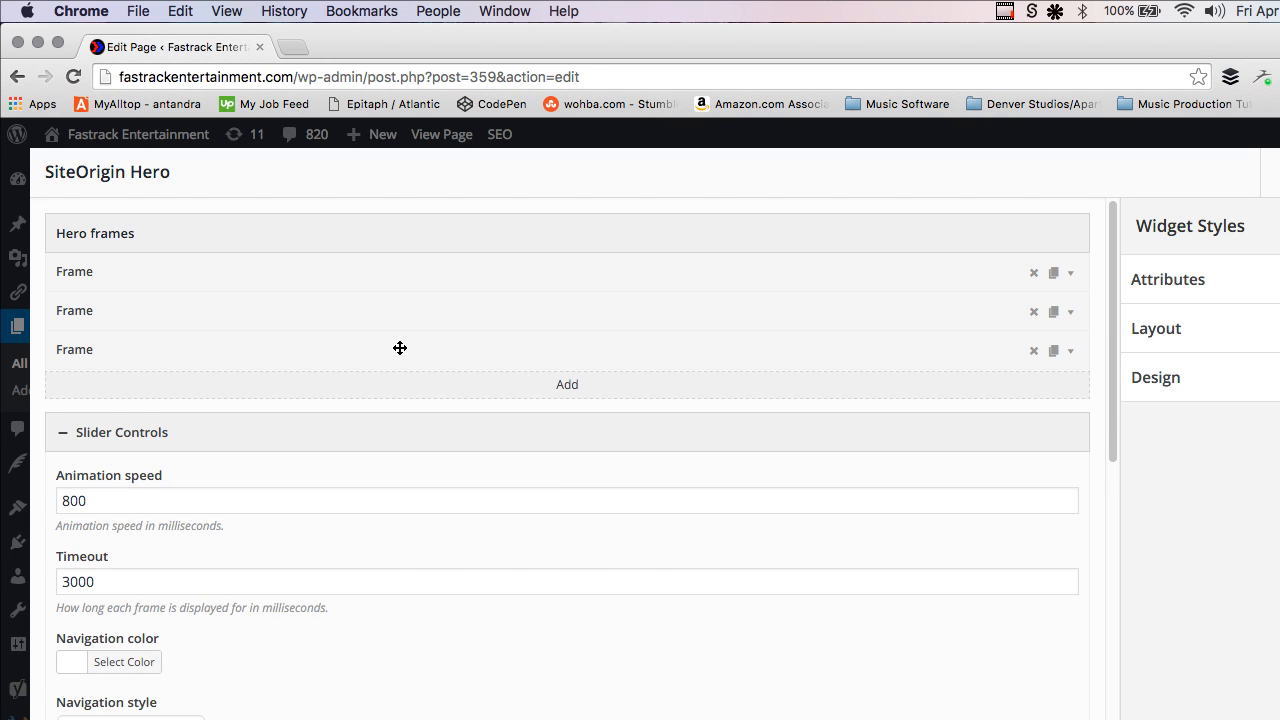
pyautogui.click(400, 348)
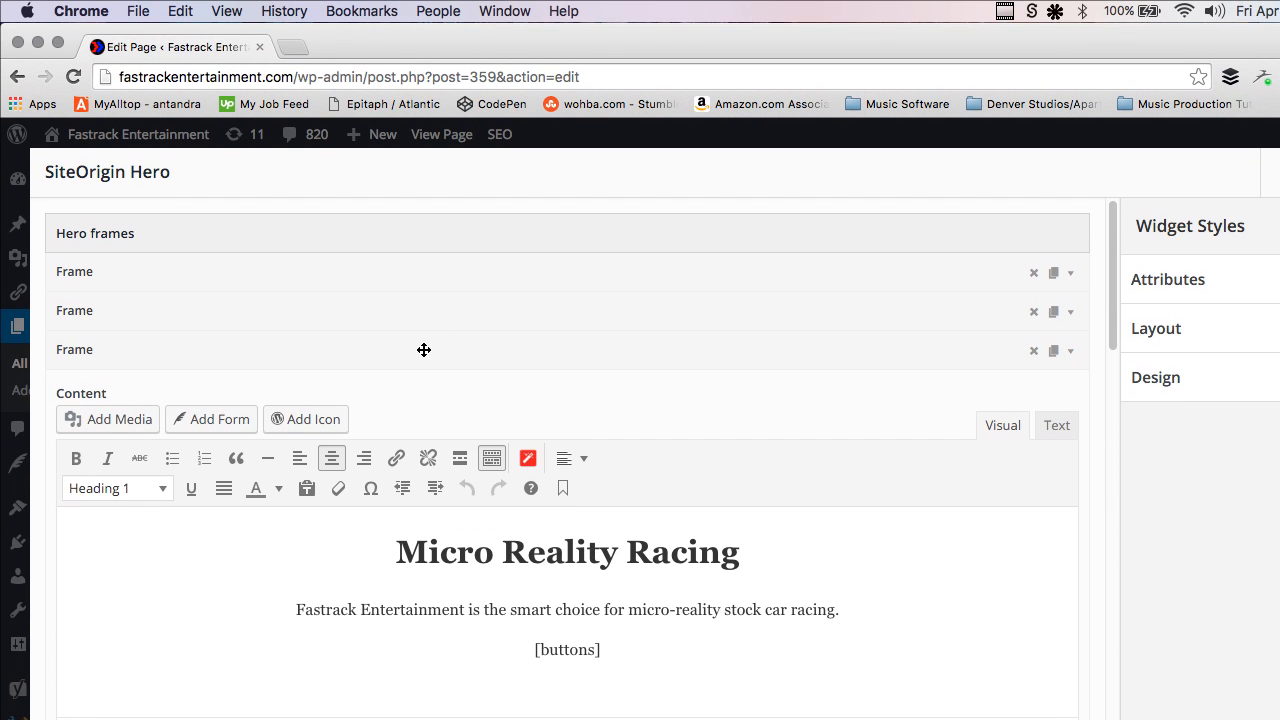
pyautogui.click(424, 349)
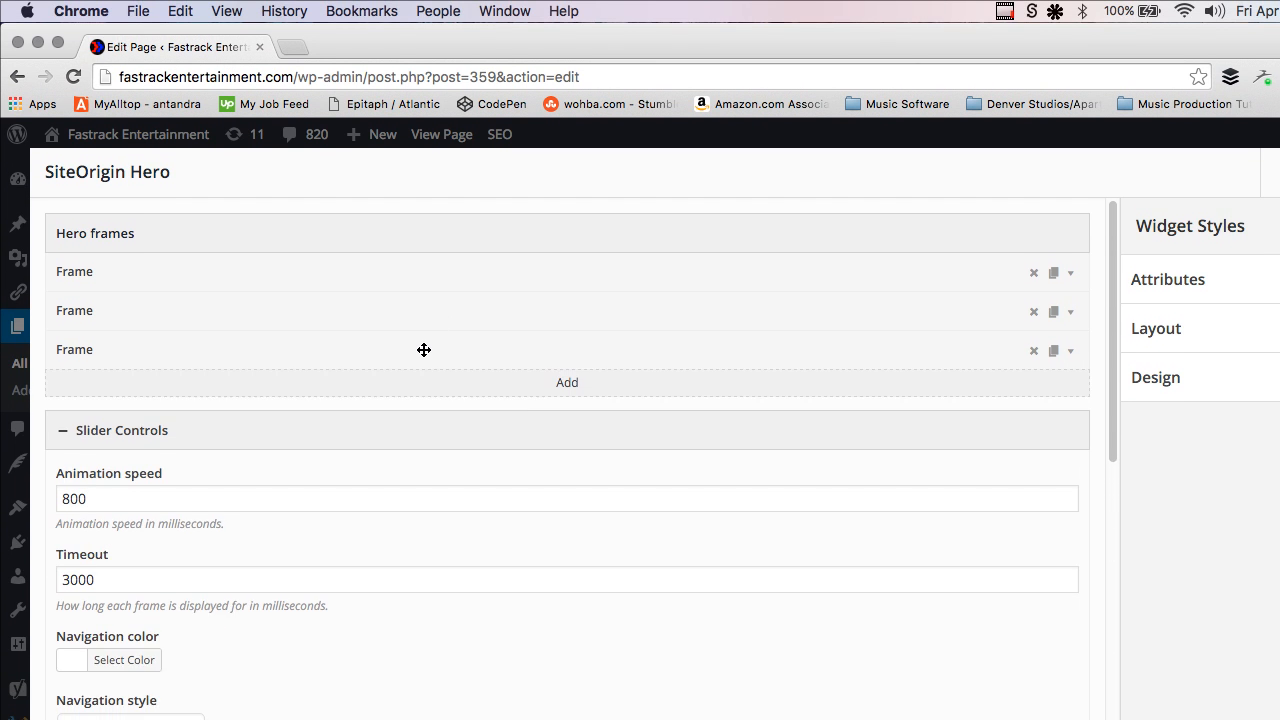
# - Look over the hero widget's slider controls for animation speed, timeout and navigation
pyautogui.scroll(-2, 424, 349)
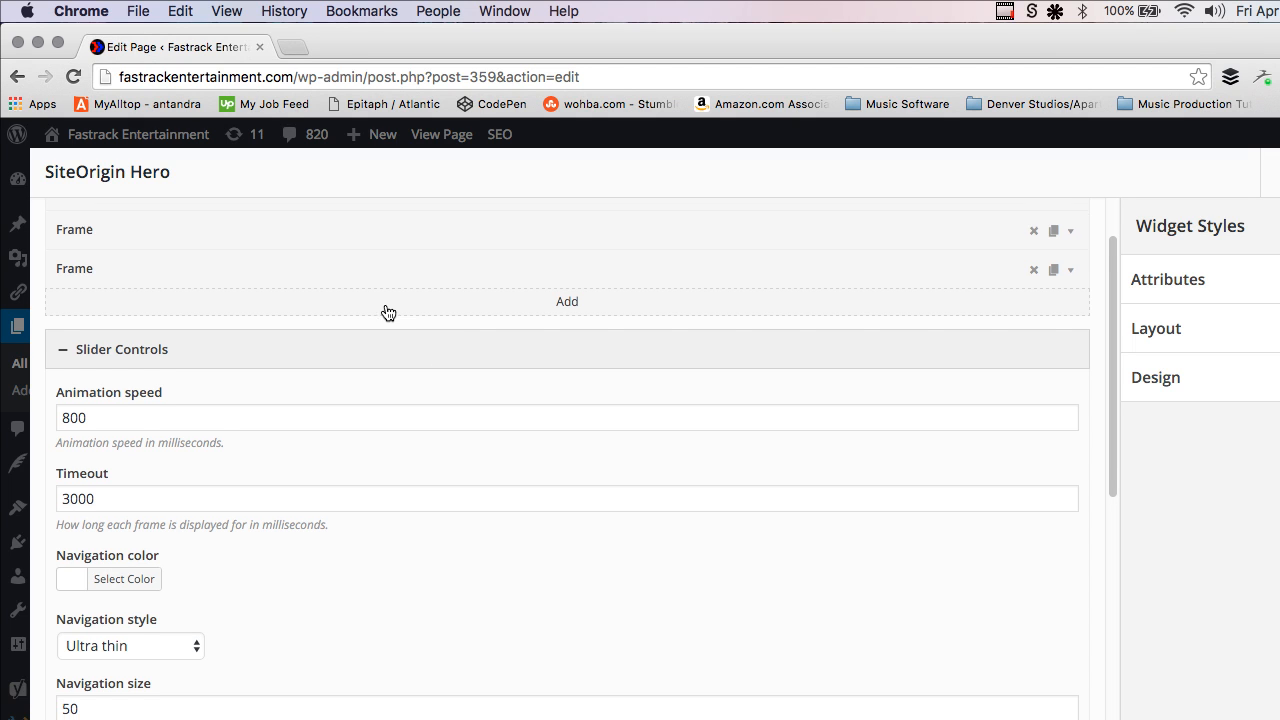
pyautogui.scroll(-1, 385, 305)
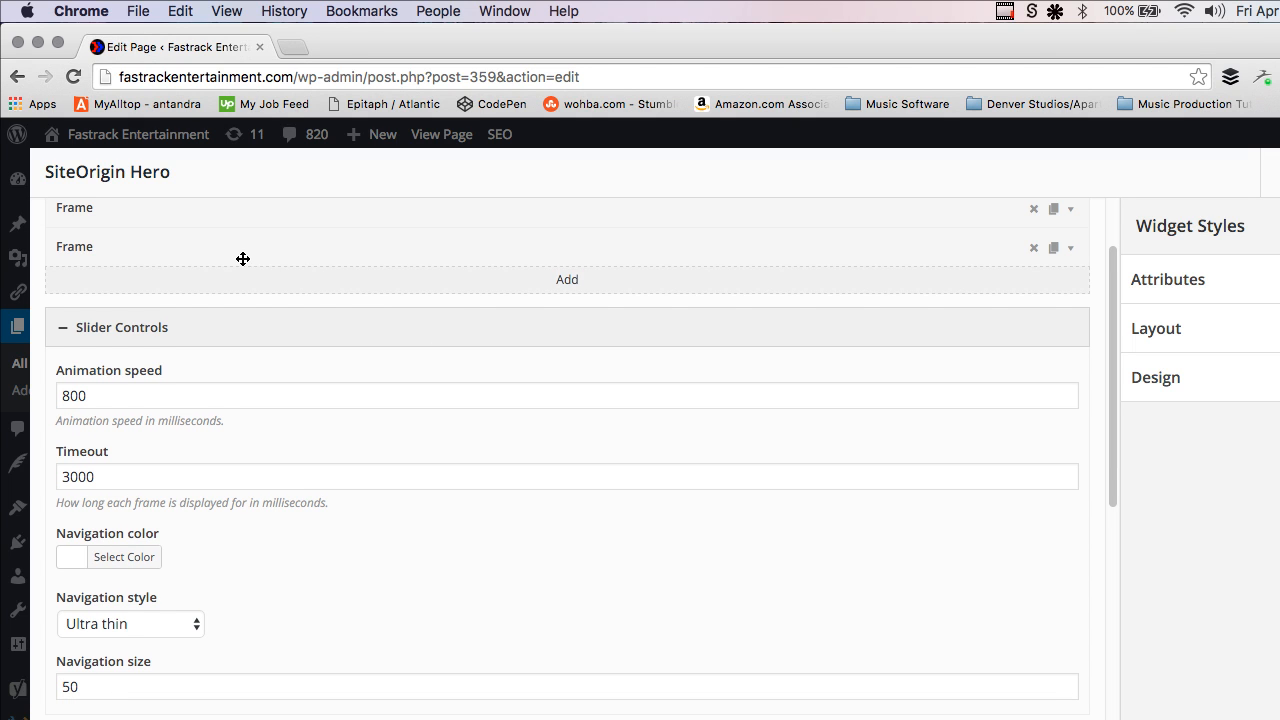
pyautogui.scroll(3, 243, 259)
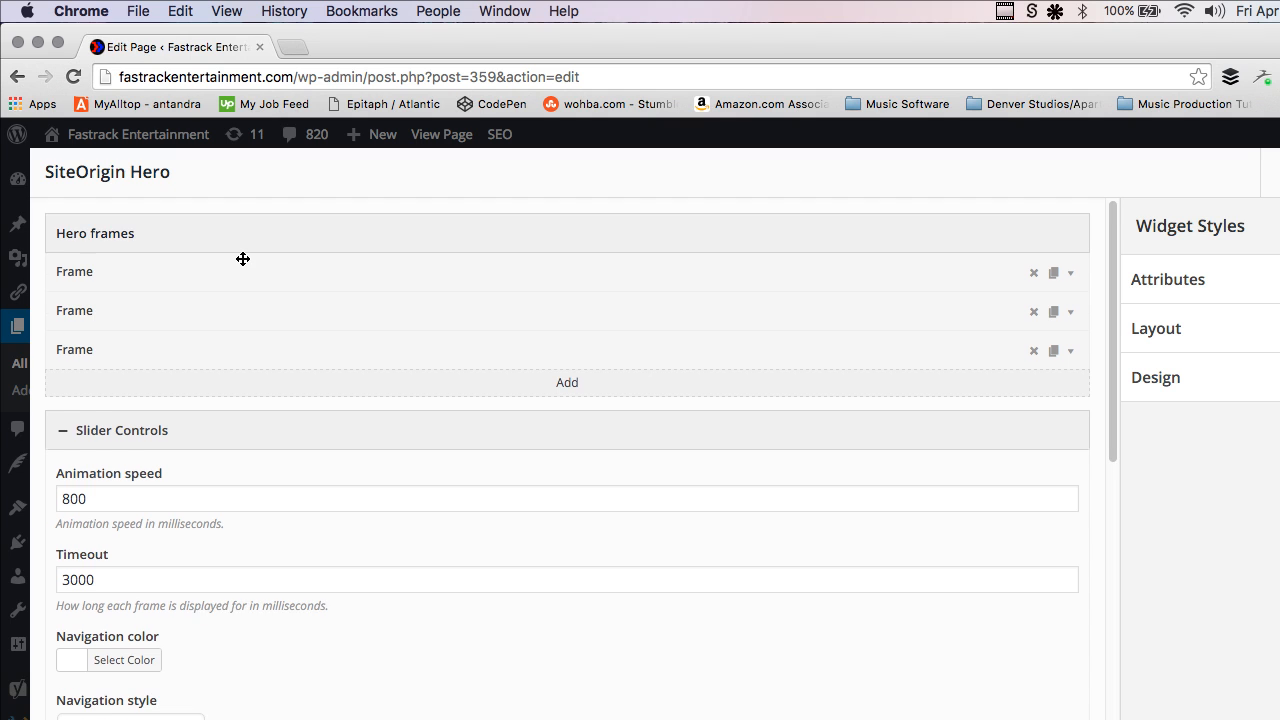
# - Expand the first hero frame and inspect its Learn More button's text, destination URL and icon settings
pyautogui.click(190, 266)
pyautogui.scroll(-6, 186, 445)
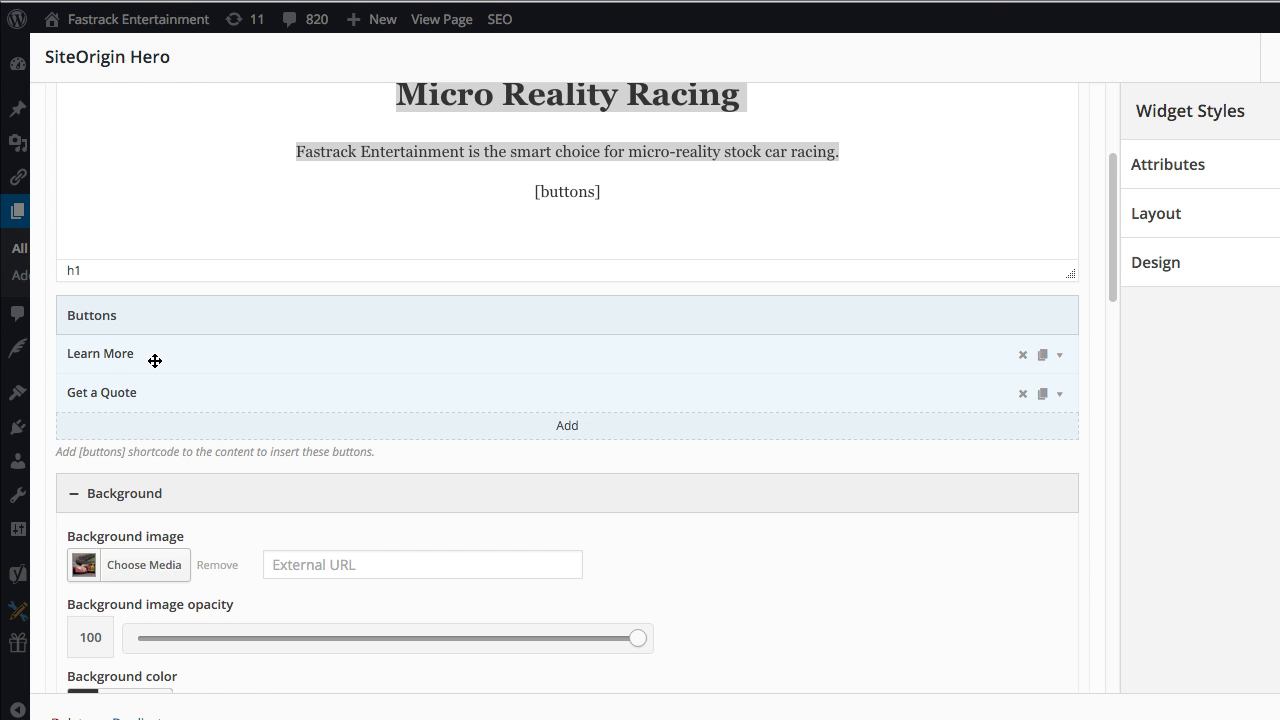
pyautogui.click(155, 360)
pyautogui.scroll(-5, 155, 360)
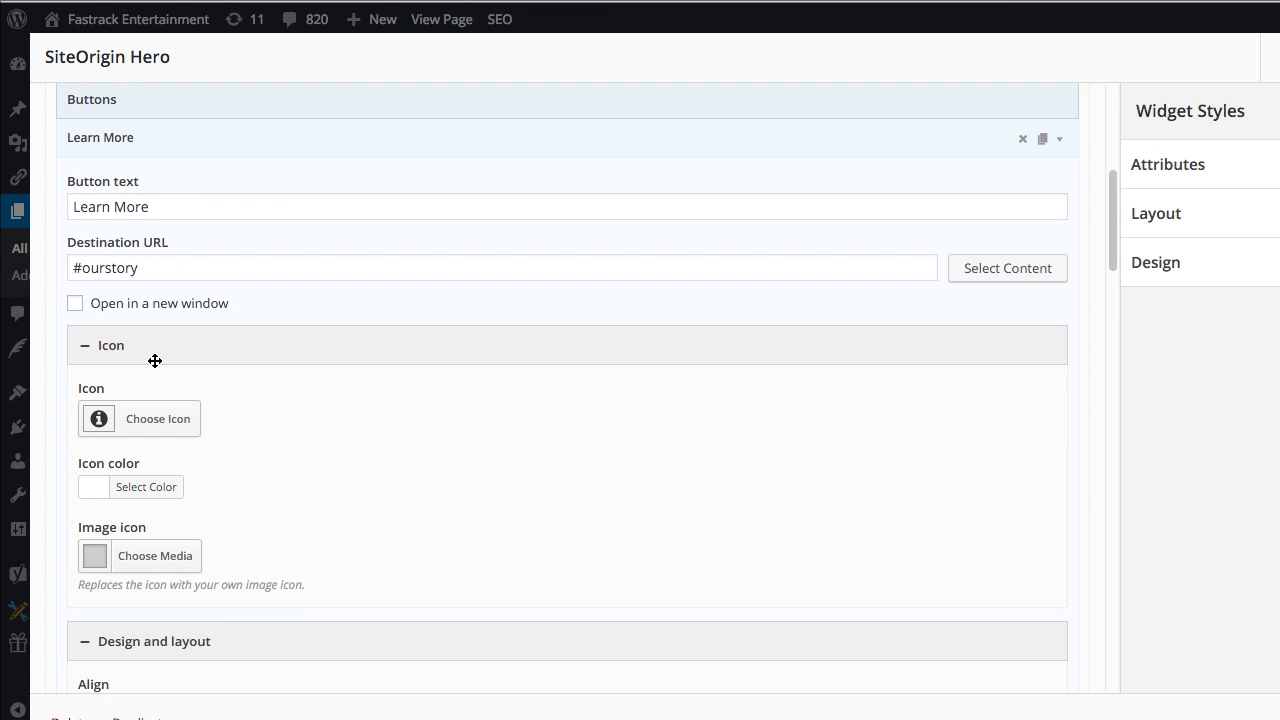
pyautogui.scroll(5, 170, 375)
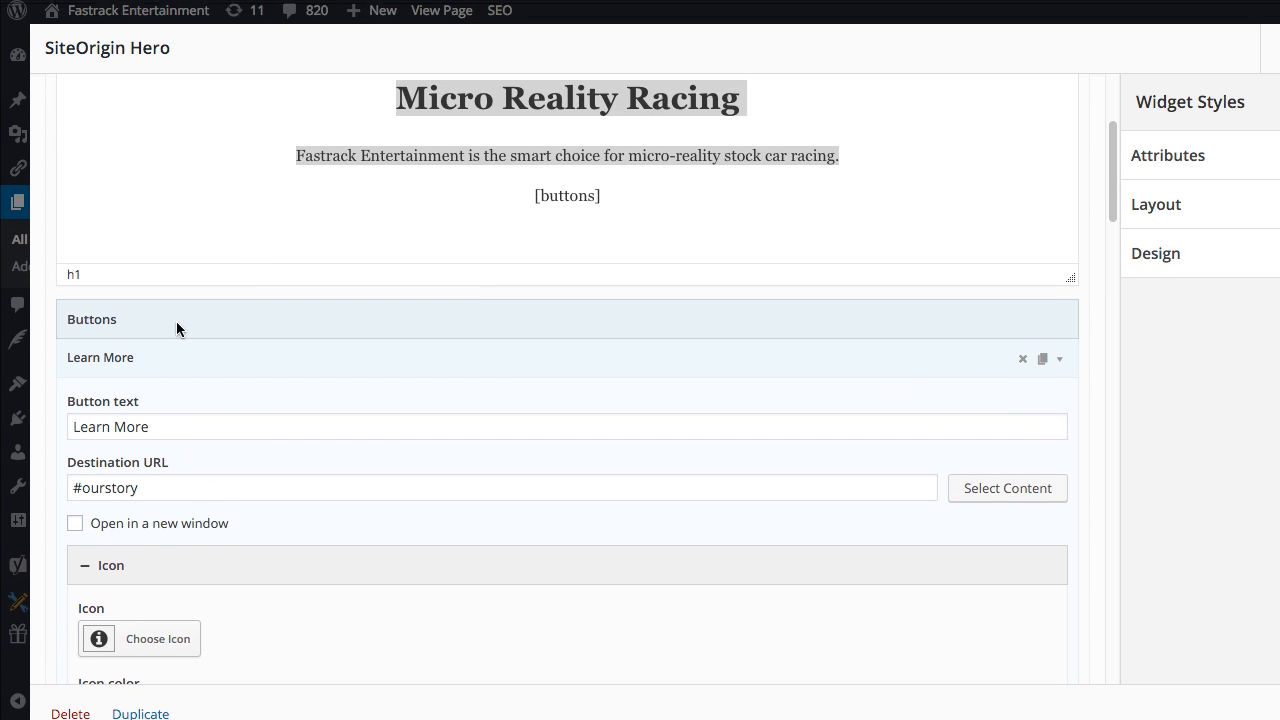
pyautogui.click(163, 316)
# - Expand the Get a Quote button and review its text, destination URL, icon, and design and layout settings
pyautogui.click(166, 396)
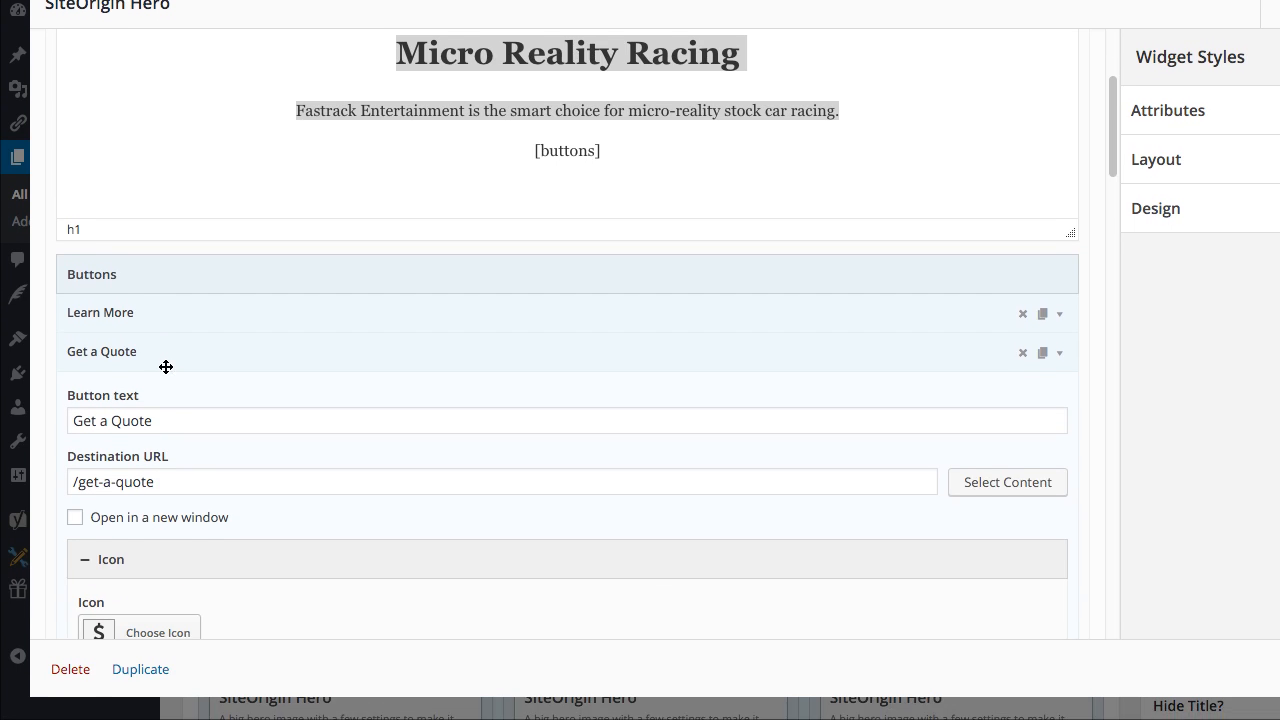
pyautogui.scroll(-4, 166, 366)
pyautogui.scroll(-5, 165, 366)
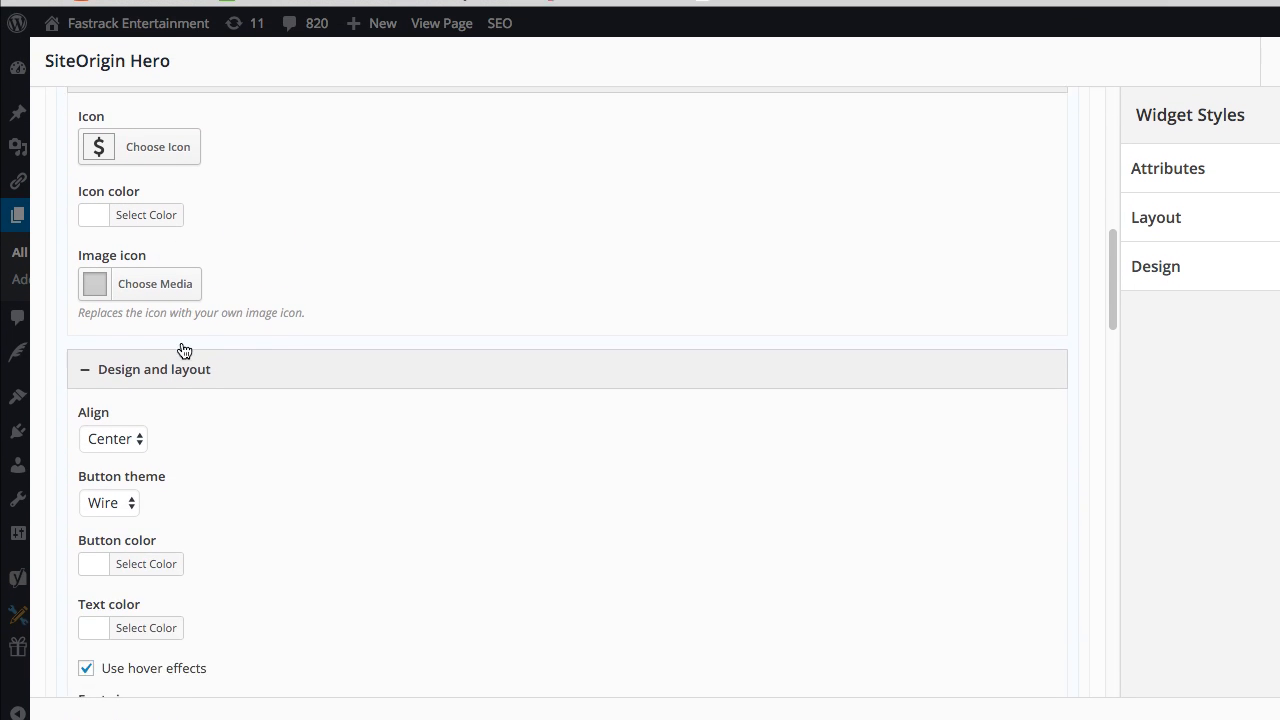
pyautogui.scroll(-3, 128, 362)
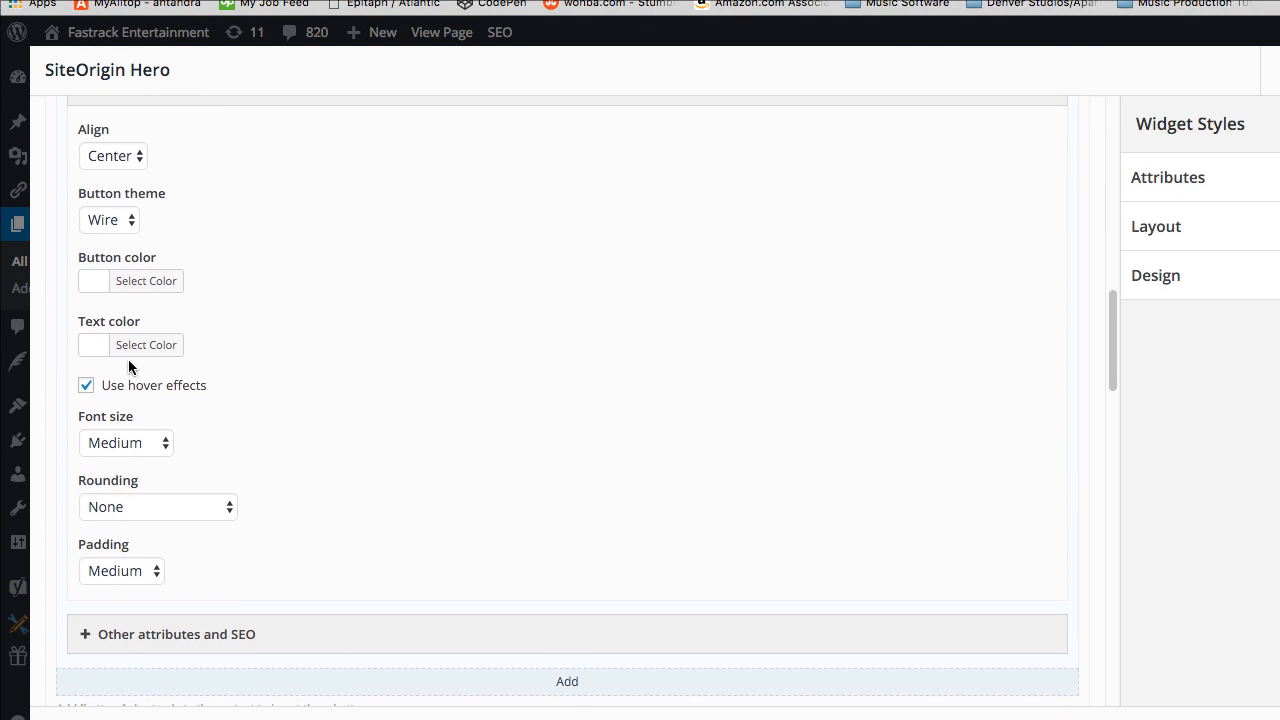
pyautogui.scroll(-2, 226, 370)
pyautogui.scroll(-1, 226, 370)
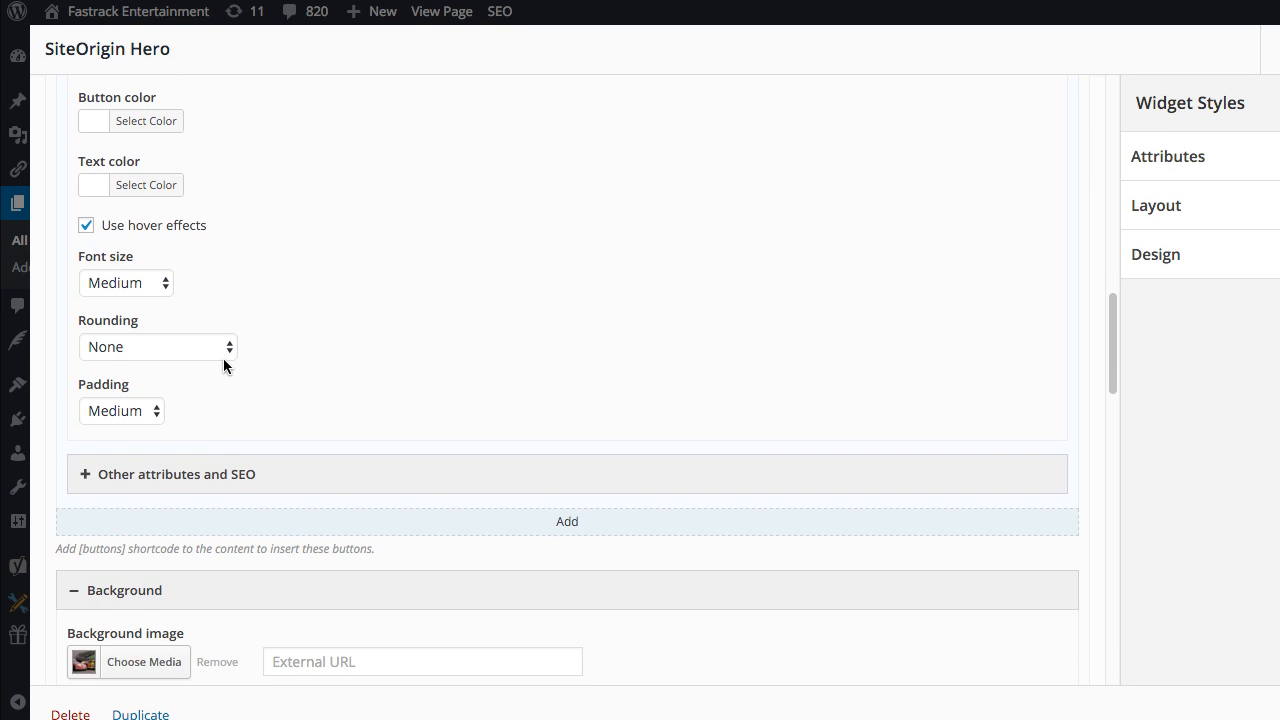
pyautogui.scroll(6, 223, 360)
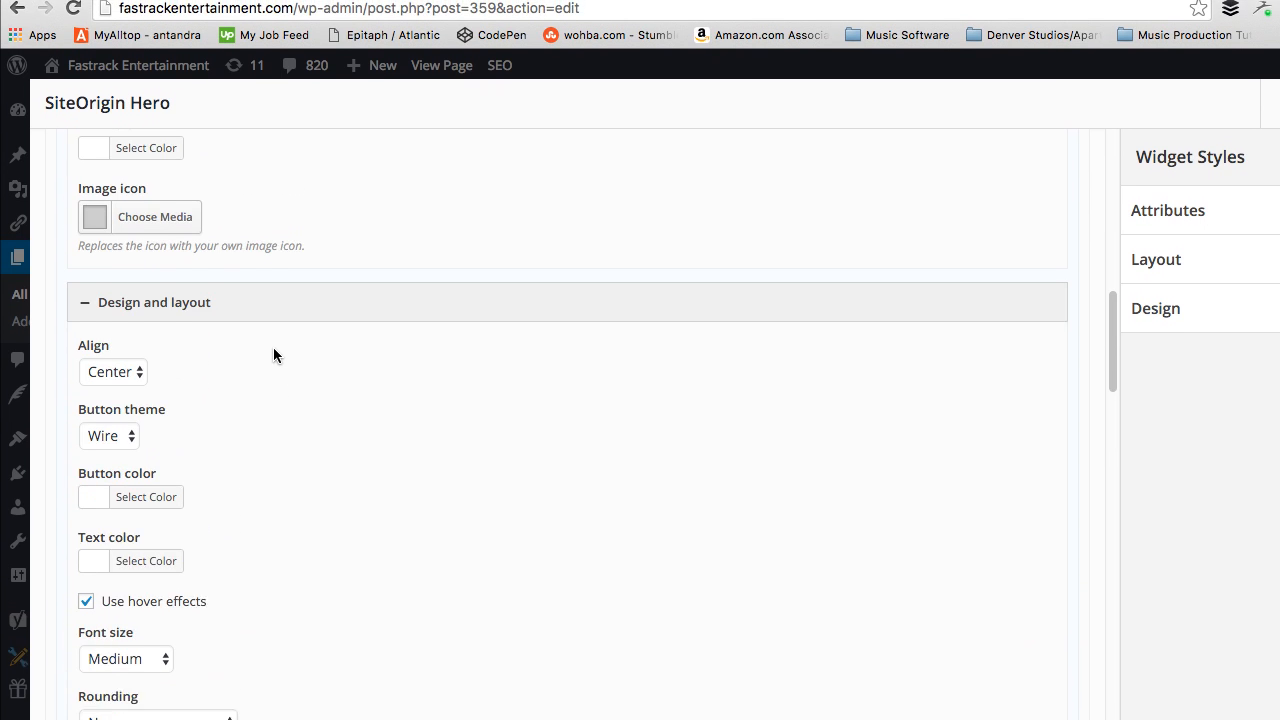
pyautogui.scroll(5, 273, 355)
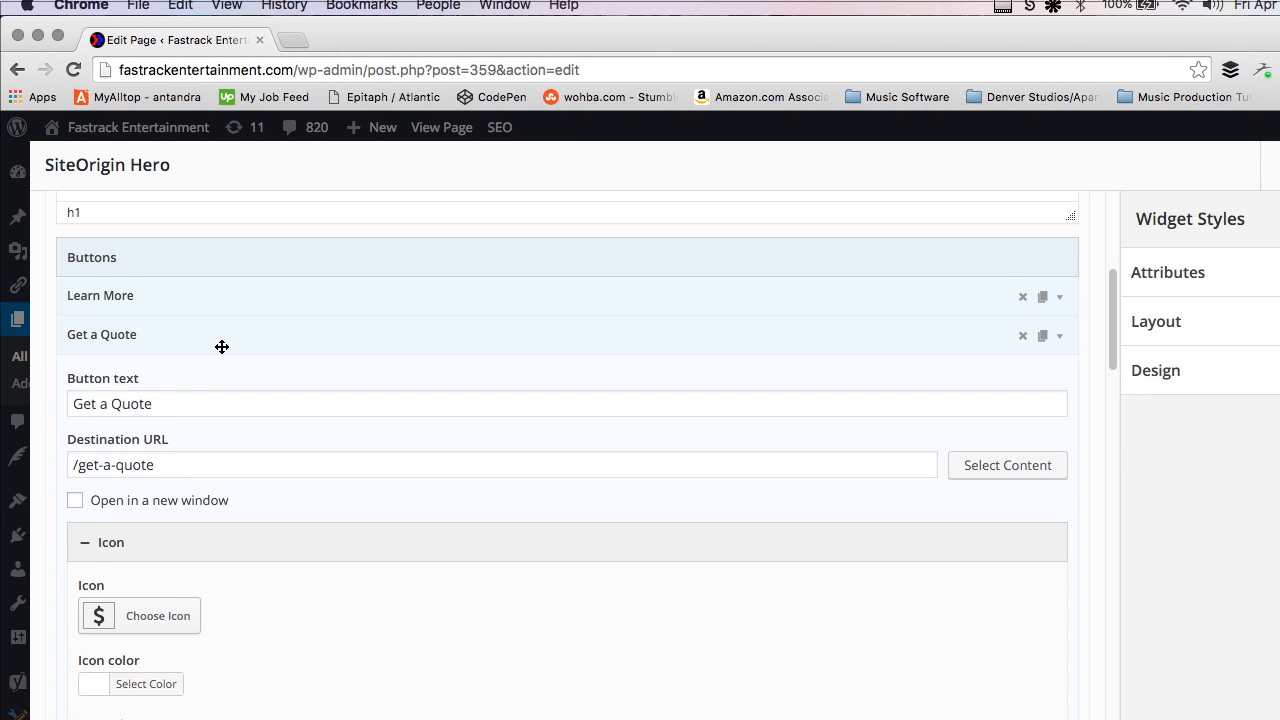
# - Highlight the Get a Quote button's destination URL and collapse that button's settings
pyautogui.click(215, 306)
pyautogui.click(205, 308)
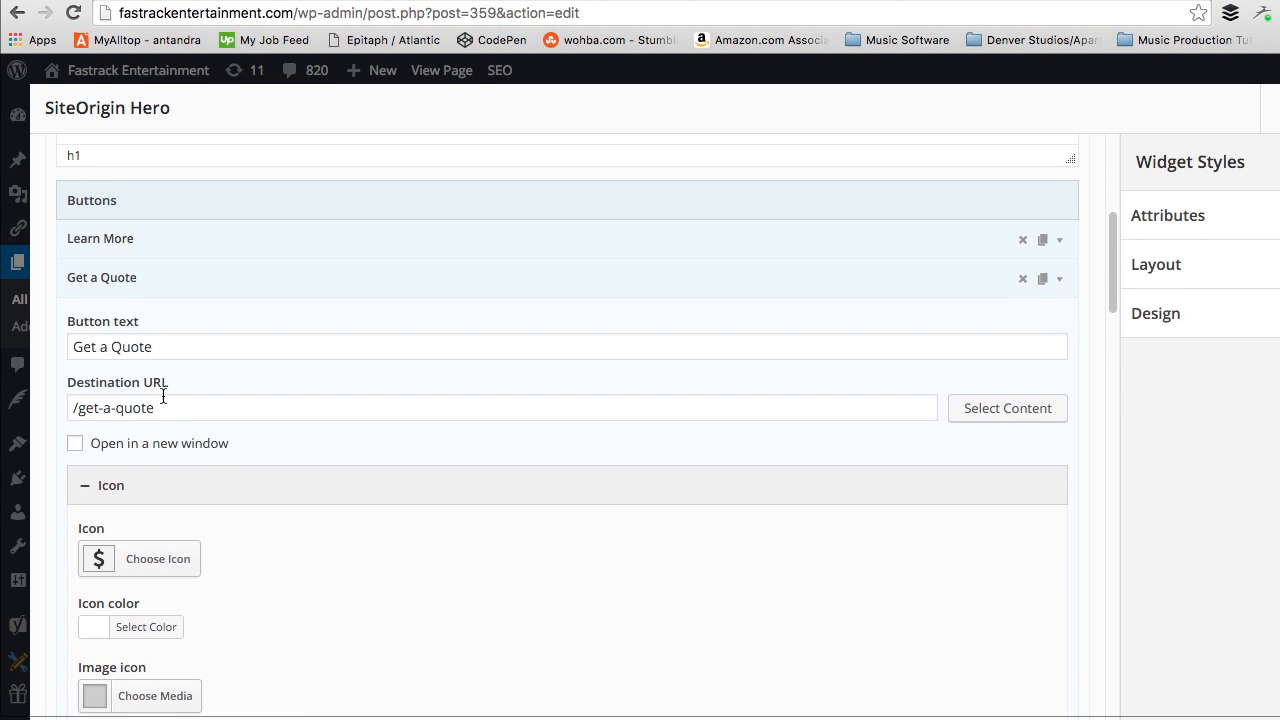
pyautogui.moveTo(163, 402); pyautogui.dragTo(72, 407)
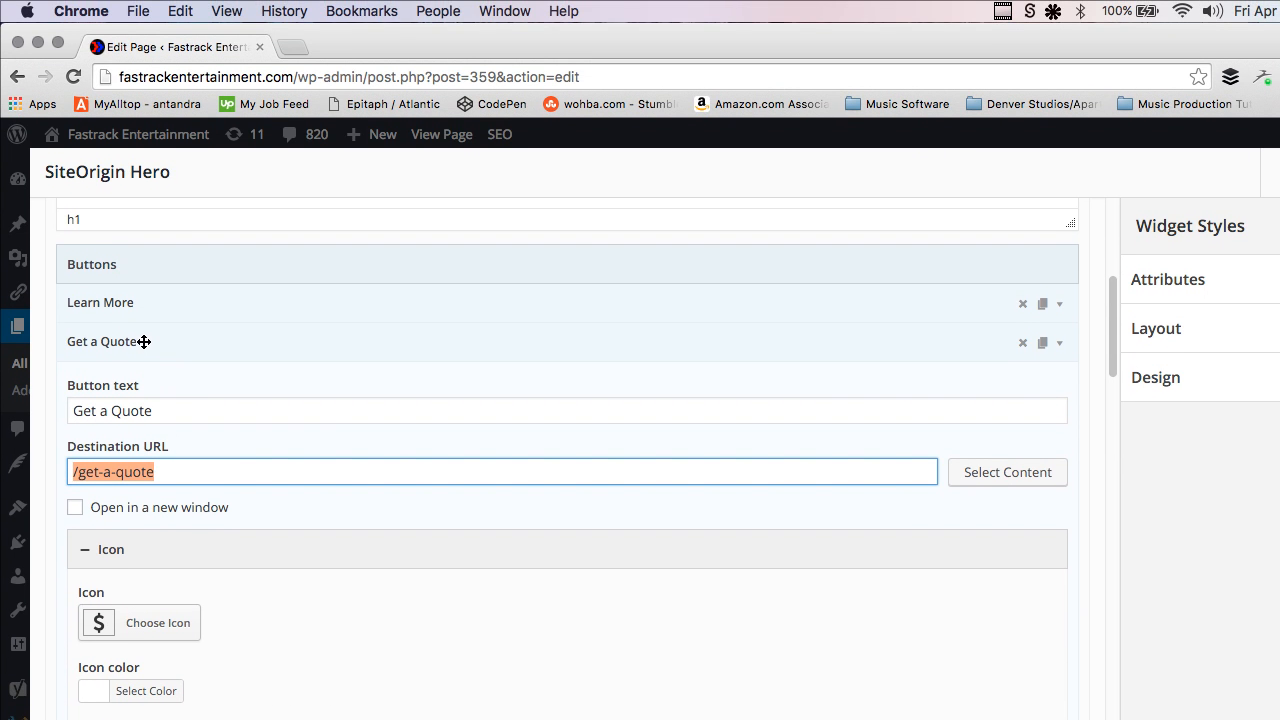
pyautogui.click(144, 342)
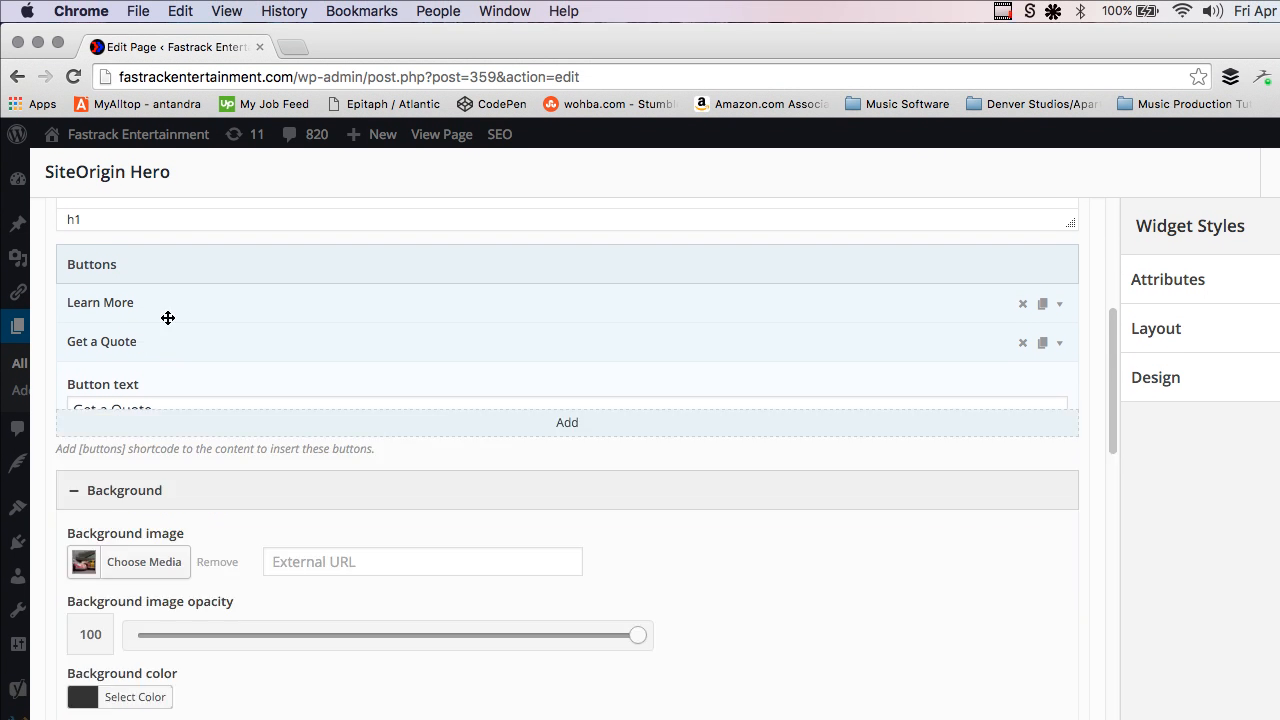
# - Briefly check the Learn More button again and examine the first hero frame's background settings
pyautogui.click(157, 309)
pyautogui.click(159, 310)
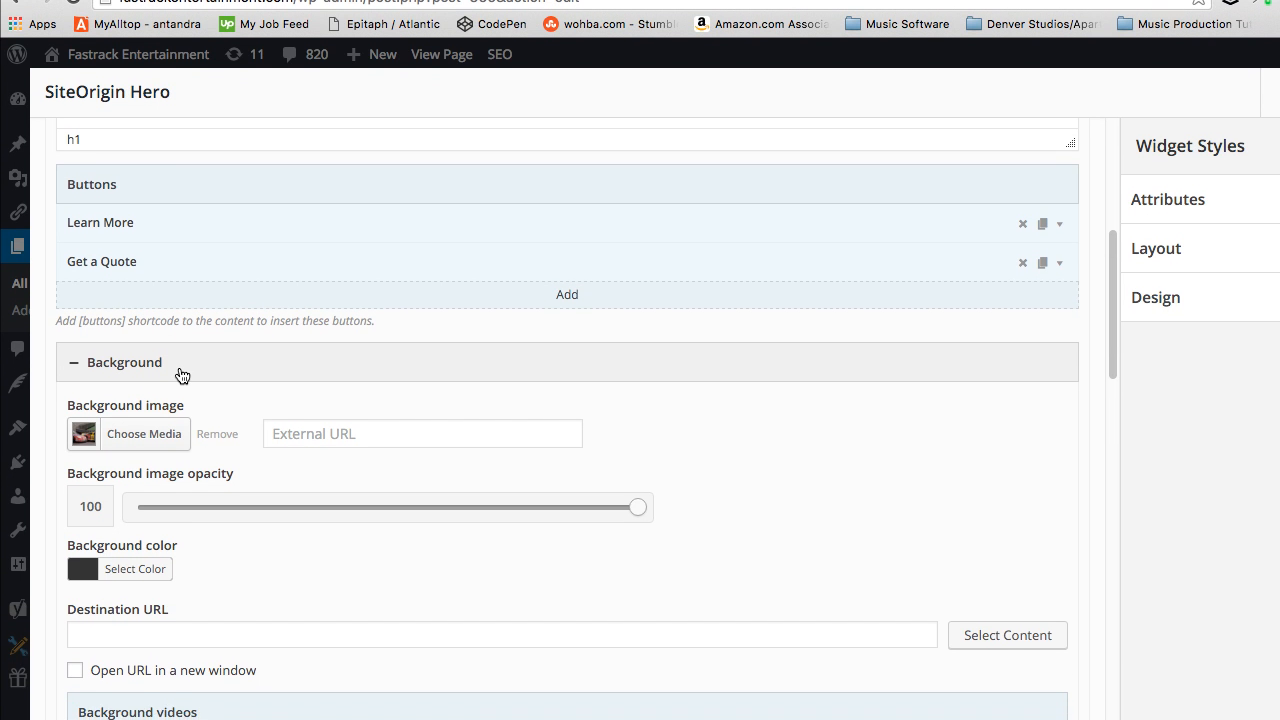
pyautogui.scroll(-1, 181, 368)
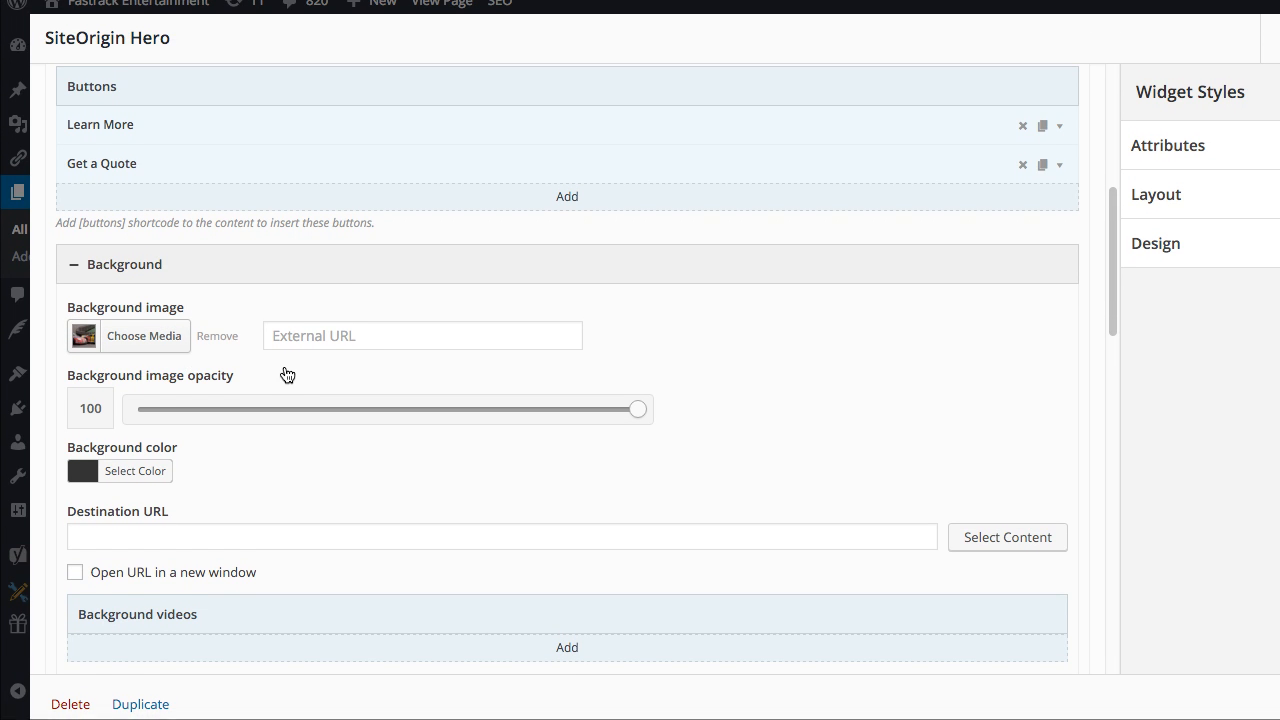
# - Collapse the first hero frame, expand the second one and review its background image, opacity and color settings
pyautogui.scroll(2, 295, 363)
pyautogui.scroll(5, 295, 363)
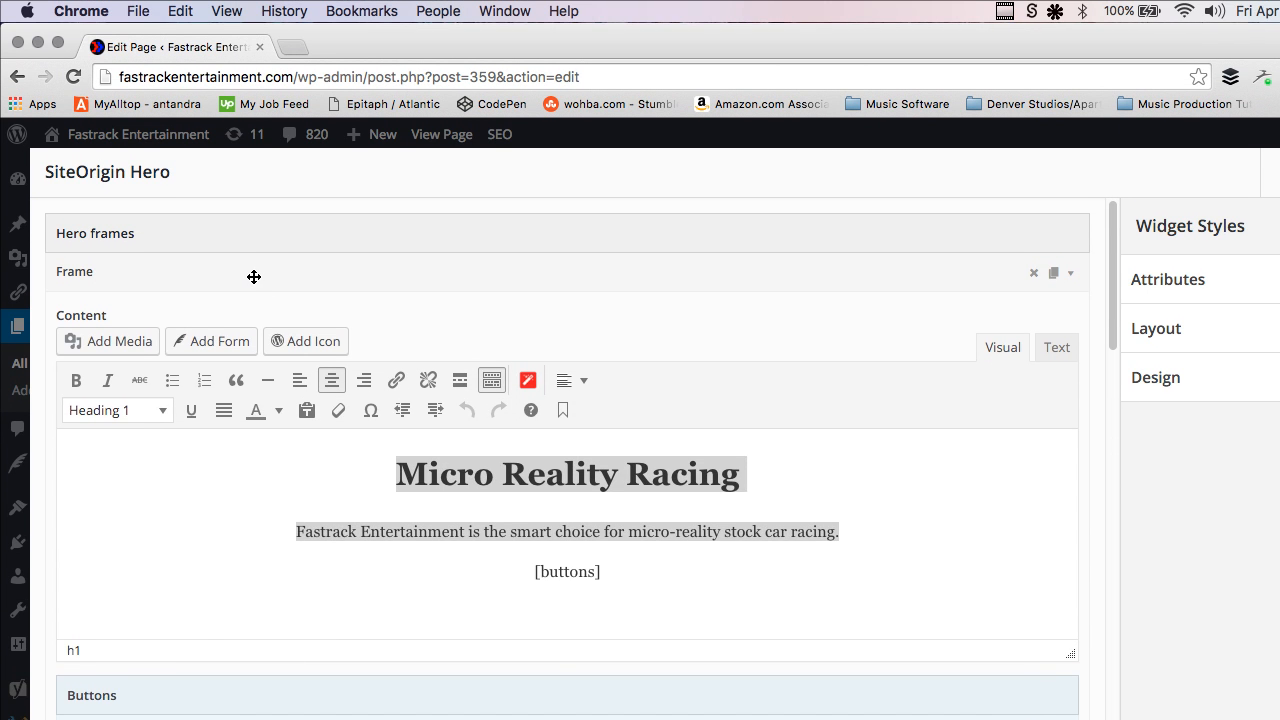
pyautogui.click(254, 192)
pyautogui.click(218, 311)
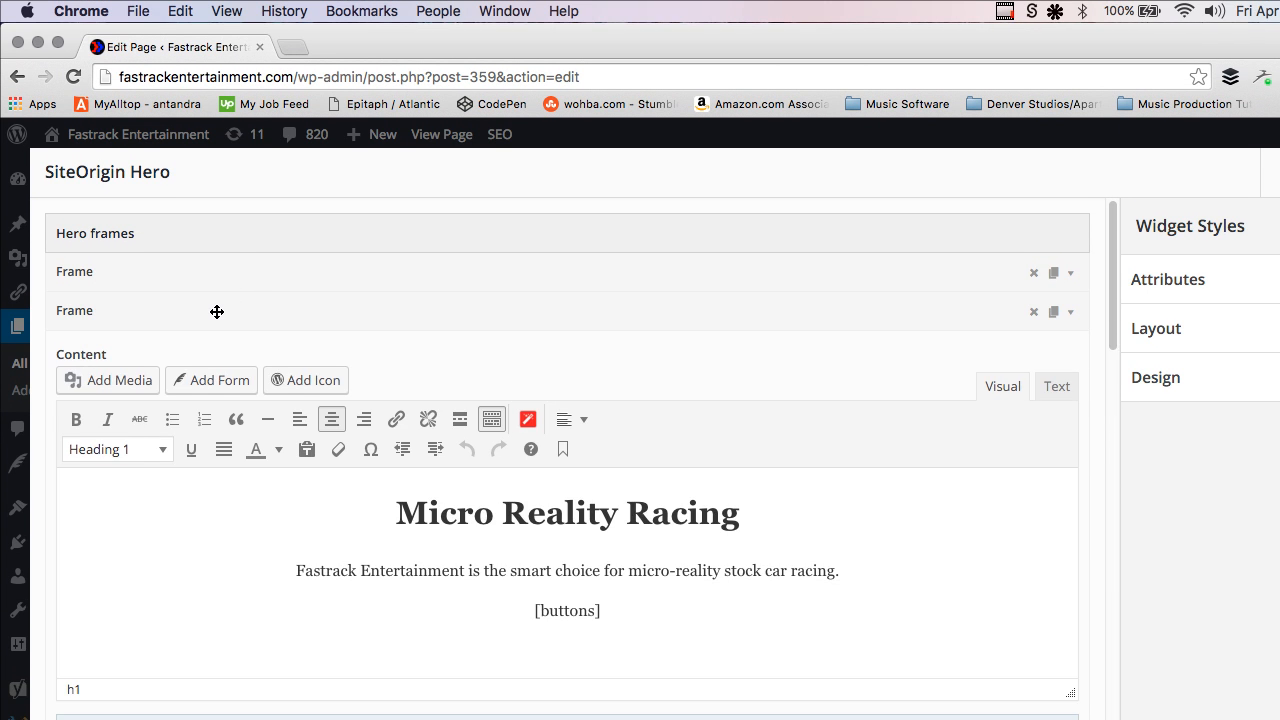
pyautogui.scroll(-5, 215, 312)
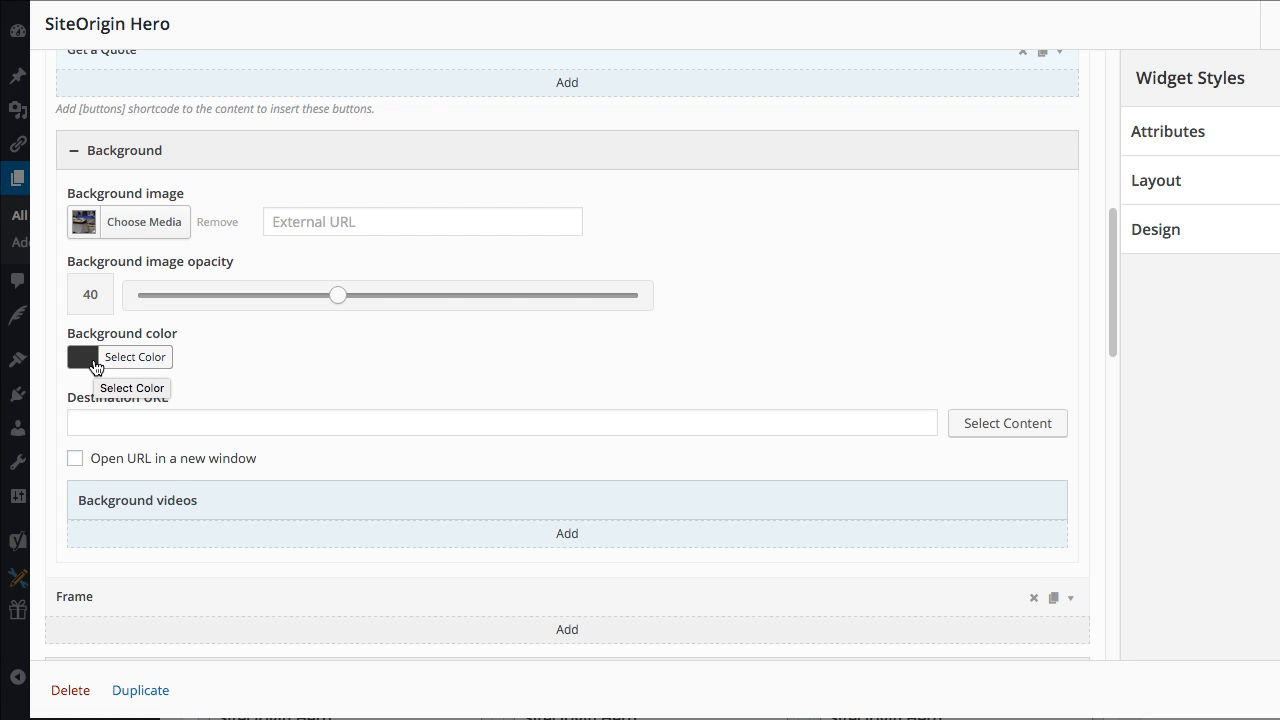
# - Examine the hero's Slider Controls, highlighting the animation speed and reviewing the timeout and navigation settings
pyautogui.scroll(-5, 95, 366)
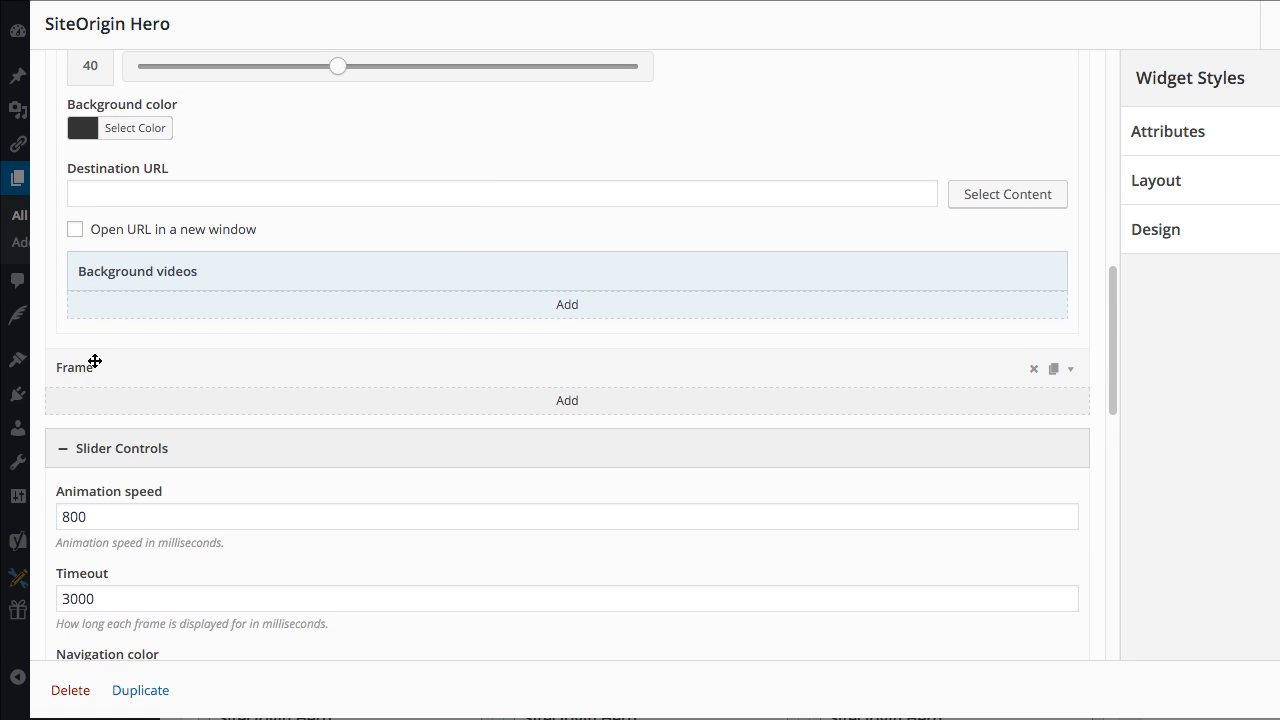
pyautogui.scroll(-4, 95, 363)
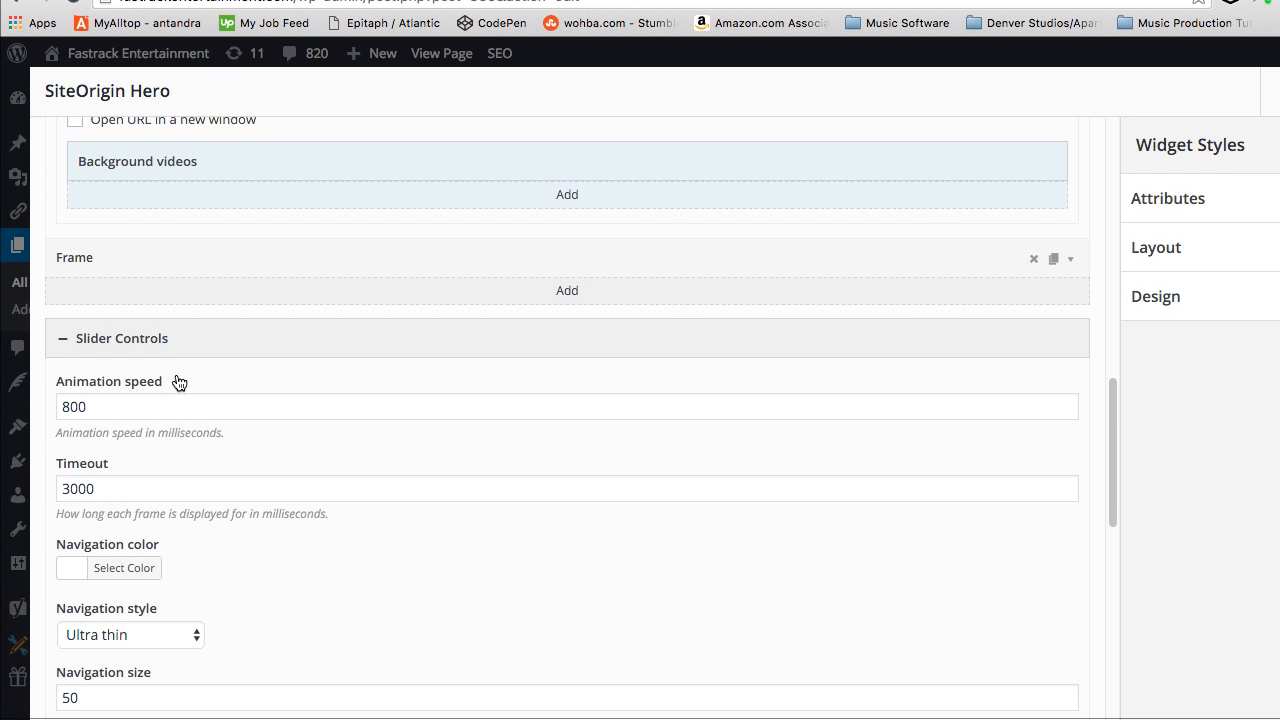
pyautogui.doubleClick(105, 430)
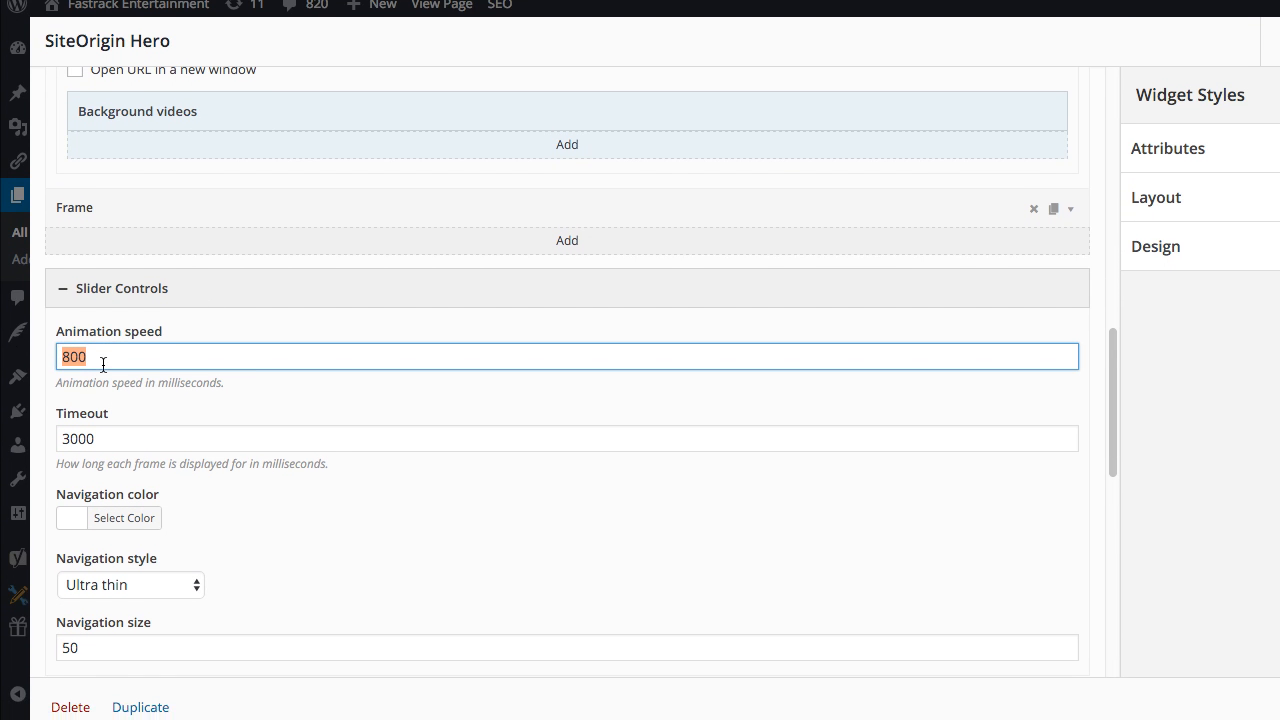
pyautogui.scroll(-3, 103, 363)
pyautogui.scroll(-5, 105, 370)
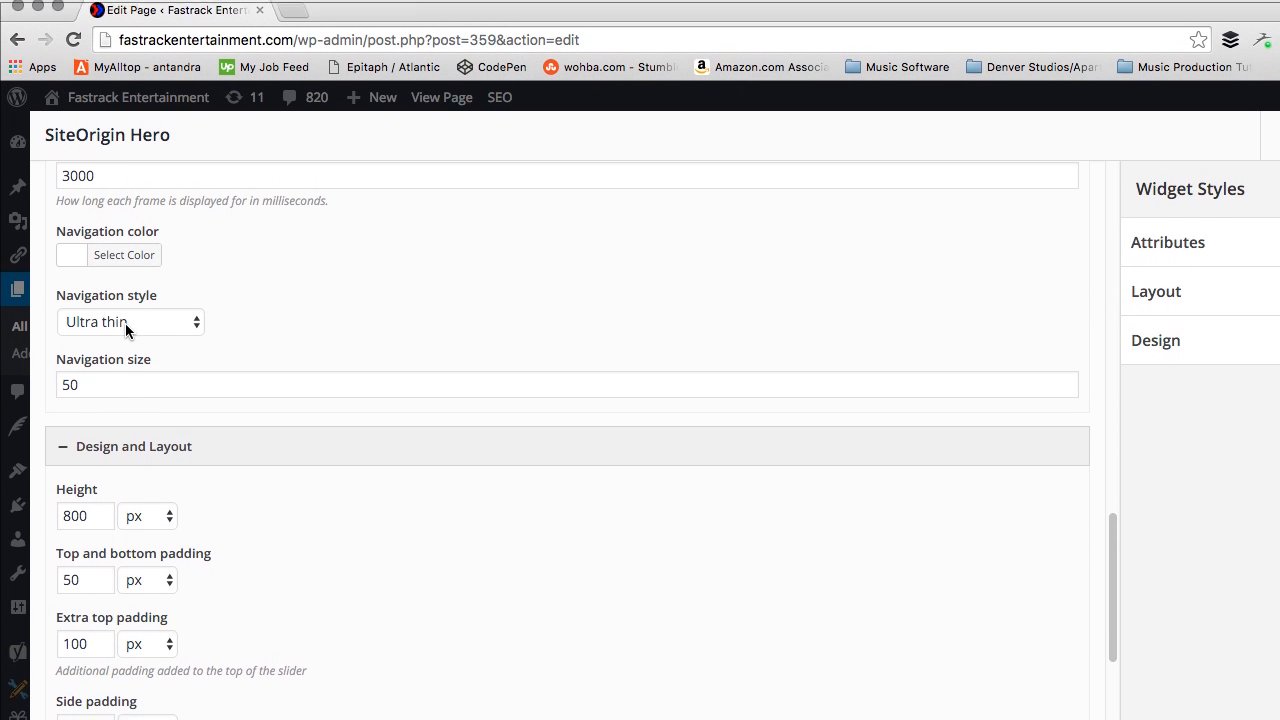
# - Review the hero's Design and Layout settings, highlighting the height, top and bottom padding, and extra top padding
pyautogui.scroll(-3, 130, 365)
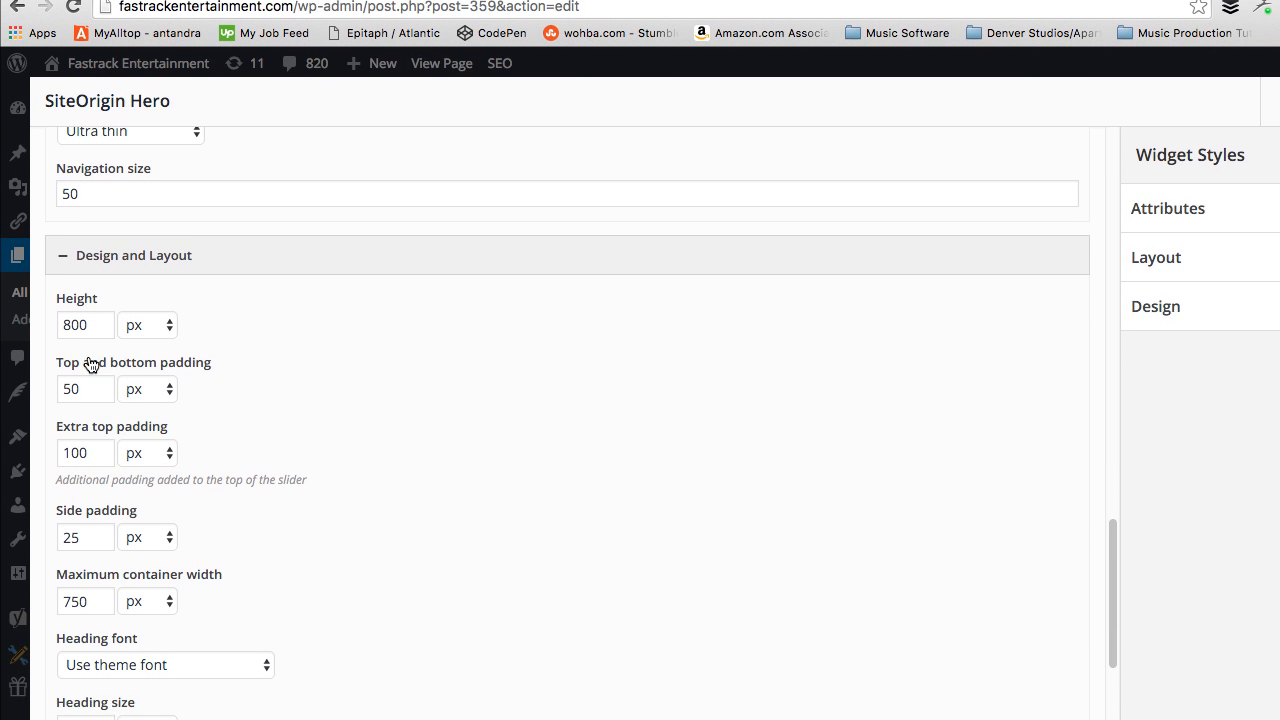
pyautogui.moveTo(90, 357); pyautogui.dragTo(34, 363)
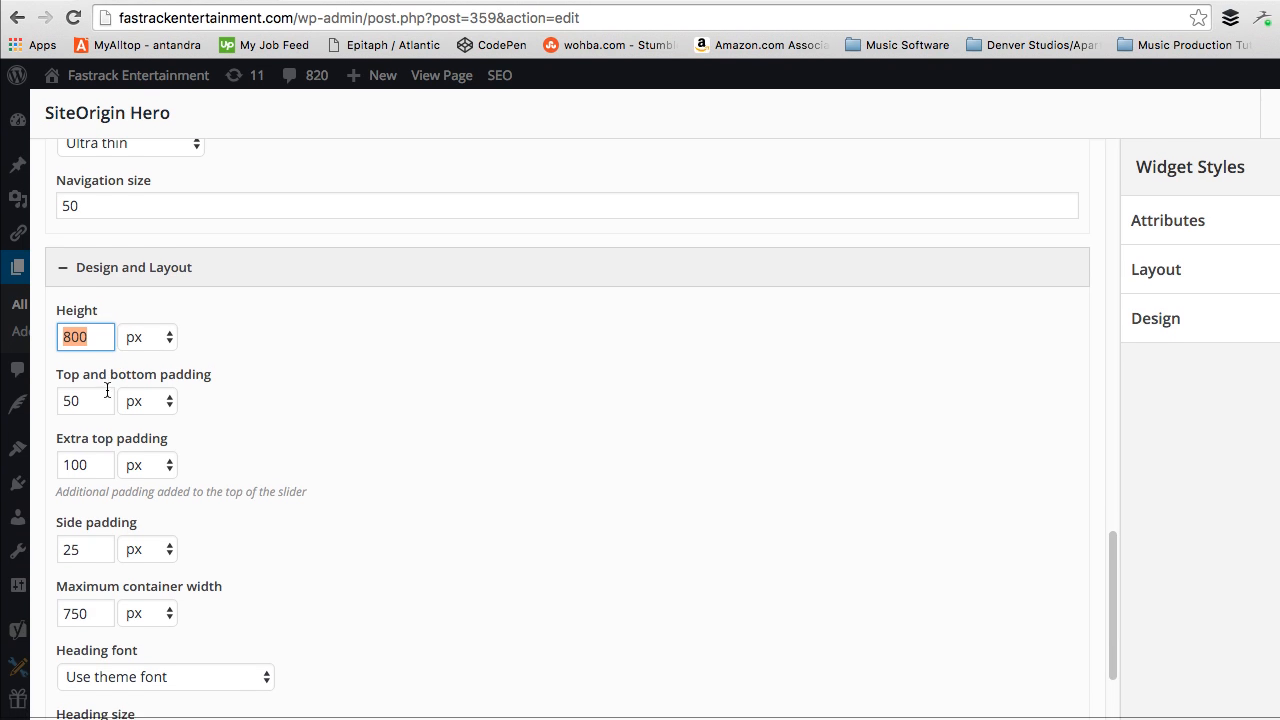
pyautogui.doubleClick(84, 423)
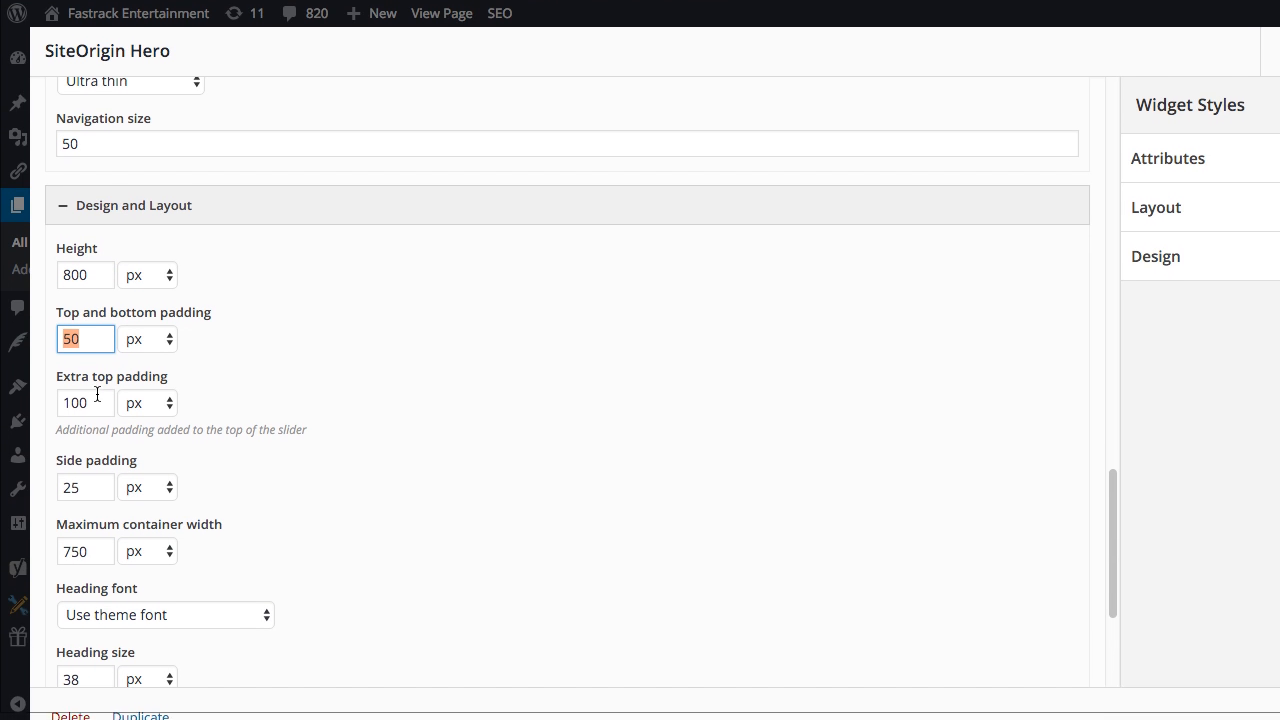
pyautogui.click(98, 421)
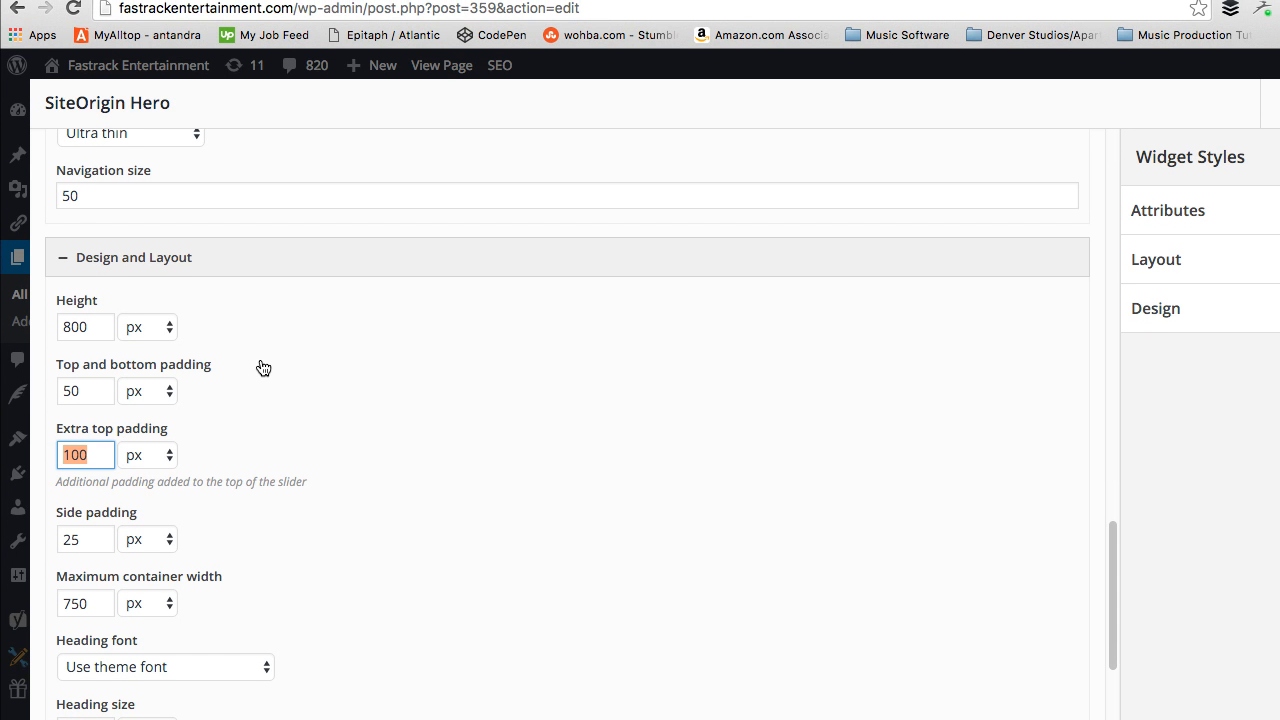
pyautogui.scroll(-5, 263, 368)
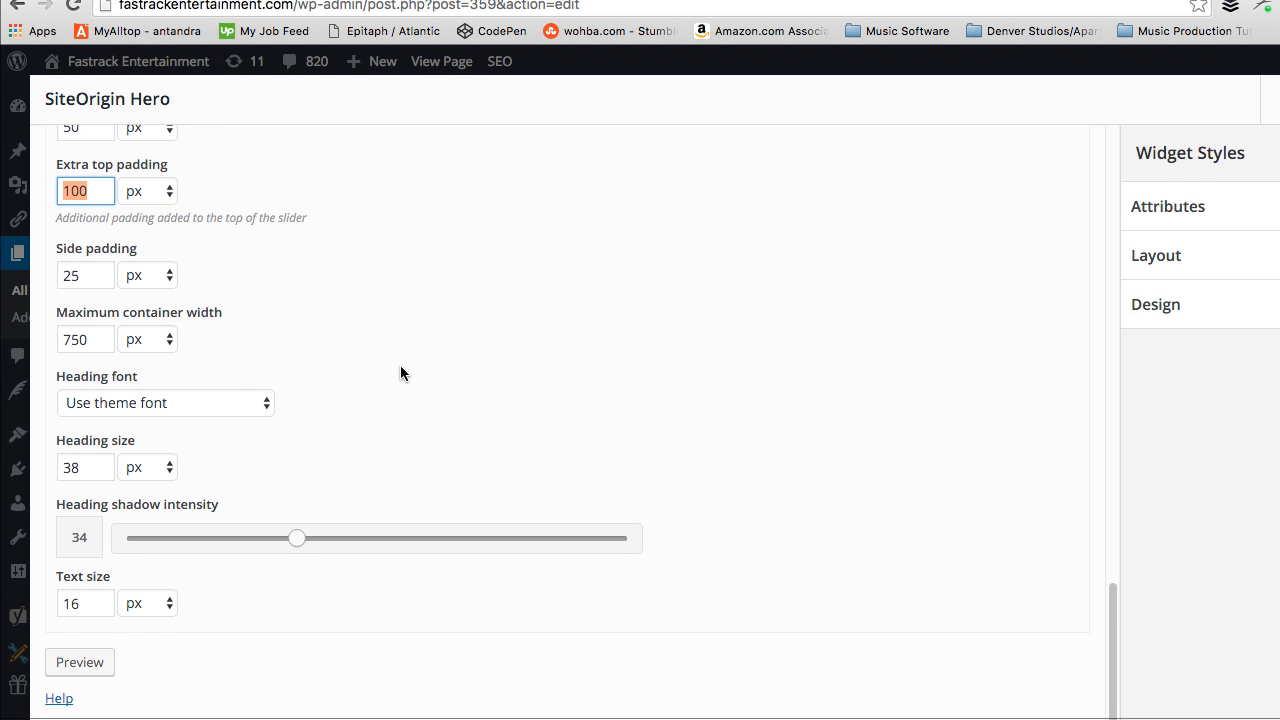
# - Look through the Hero widget's Attributes, Layout and Design style options and collapse them again
pyautogui.scroll(7, 400, 367)
pyautogui.scroll(15, 400, 368)
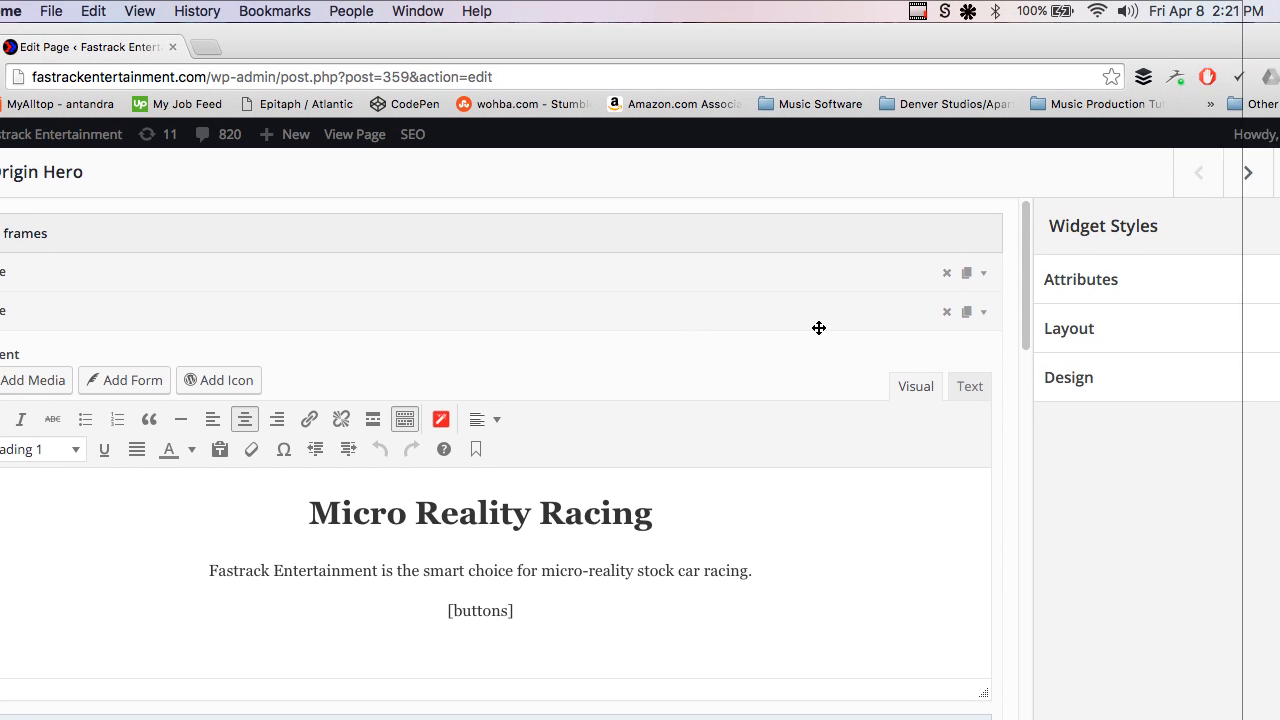
pyautogui.click(1182, 231)
pyautogui.click(1021, 278)
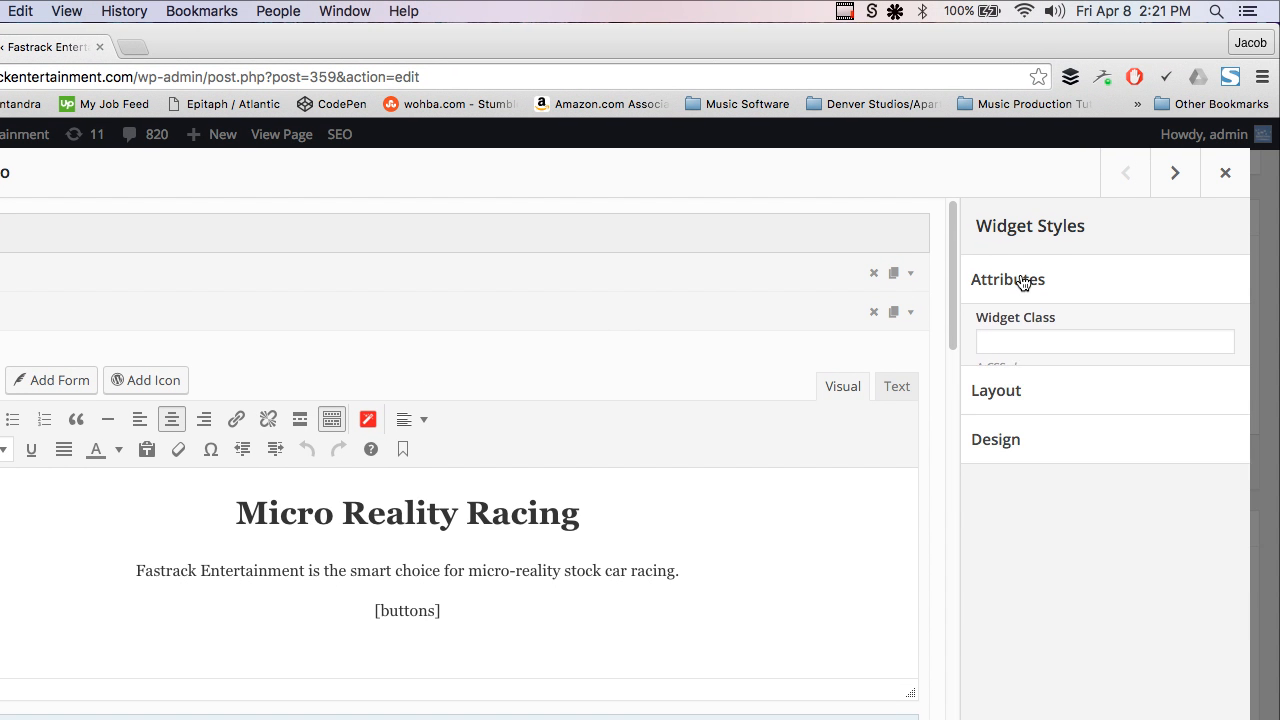
pyautogui.click(1011, 330)
pyautogui.click(1012, 346)
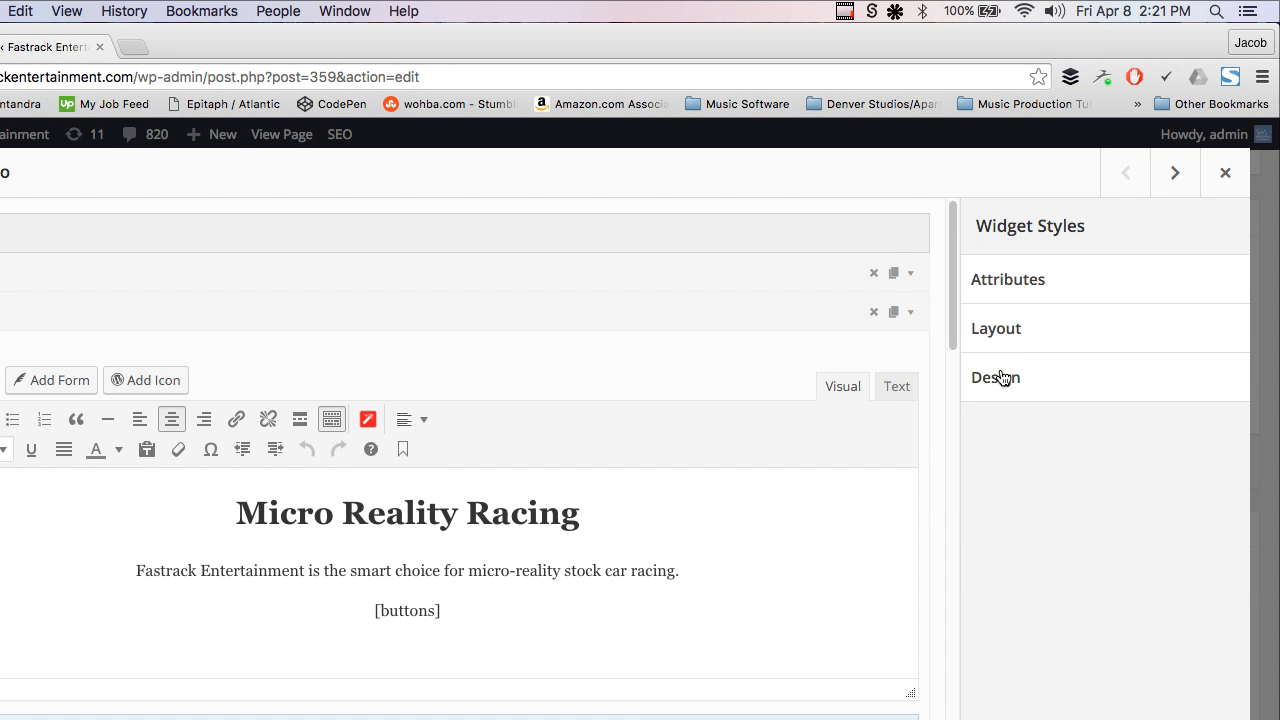
pyautogui.click(1003, 377)
pyautogui.scroll(-4, 1003, 380)
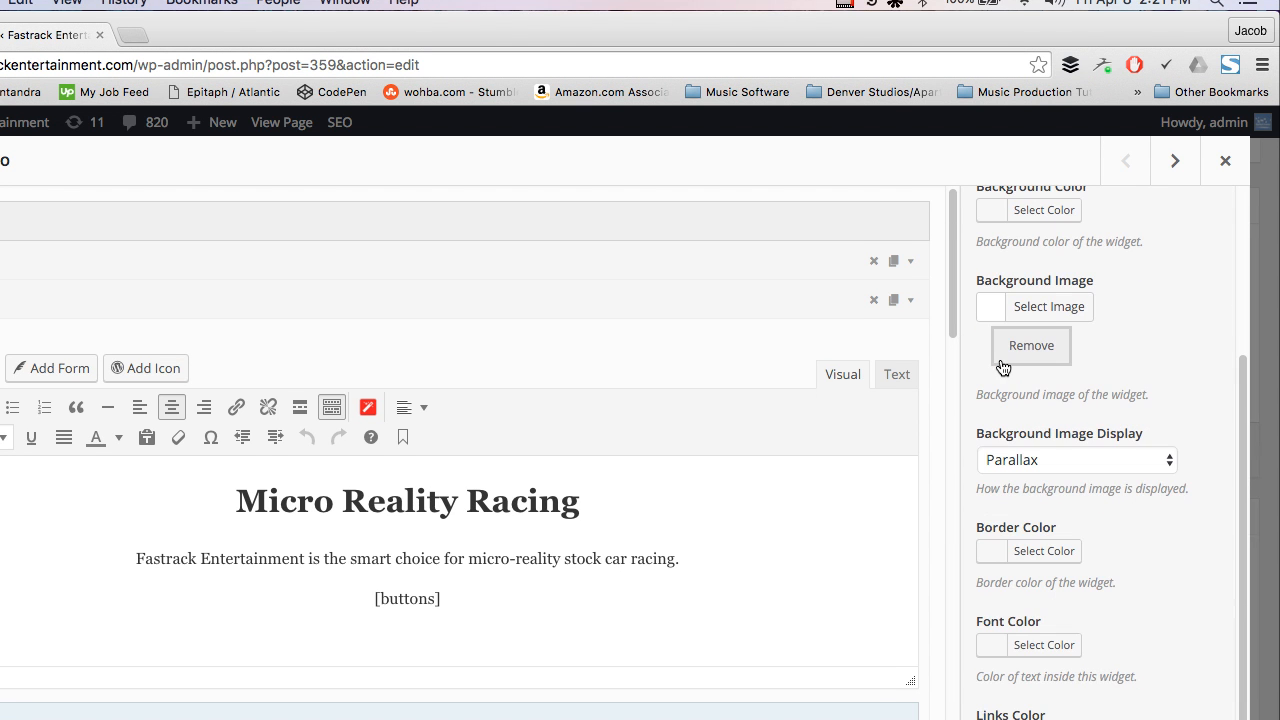
pyautogui.scroll(4, 1003, 370)
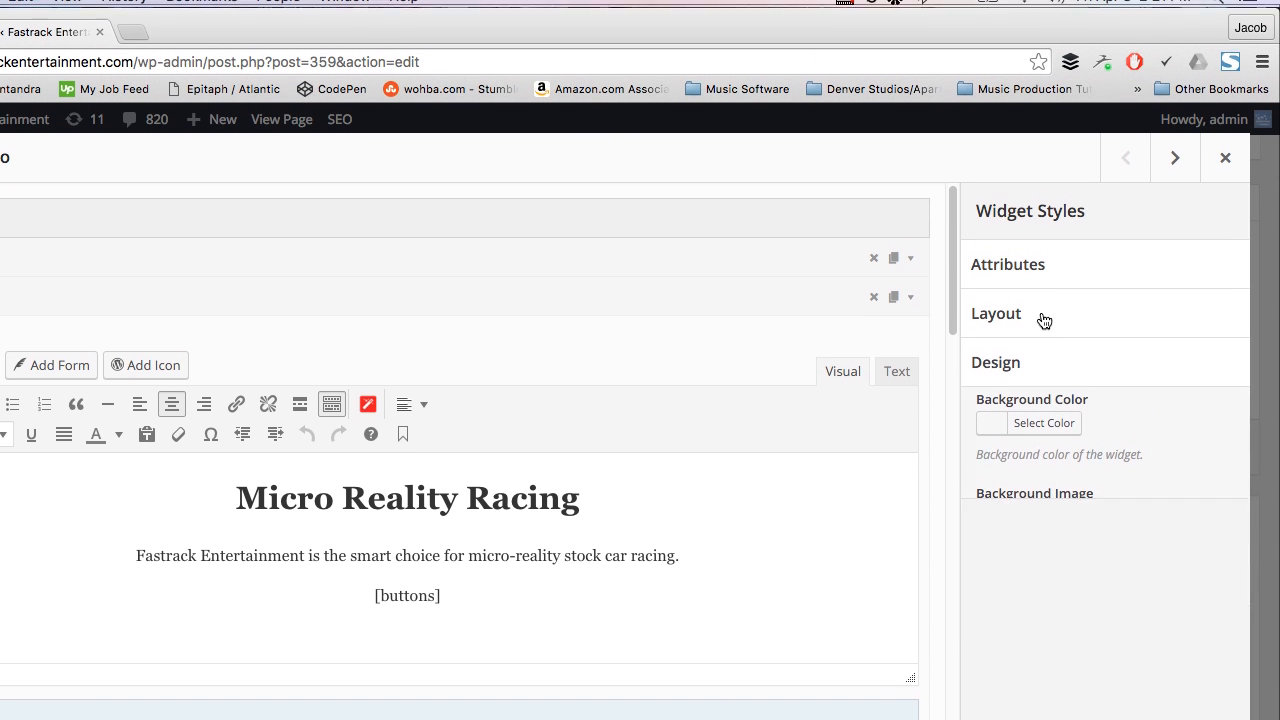
pyautogui.click(1043, 320)
pyautogui.click(1046, 315)
pyautogui.click(1046, 272)
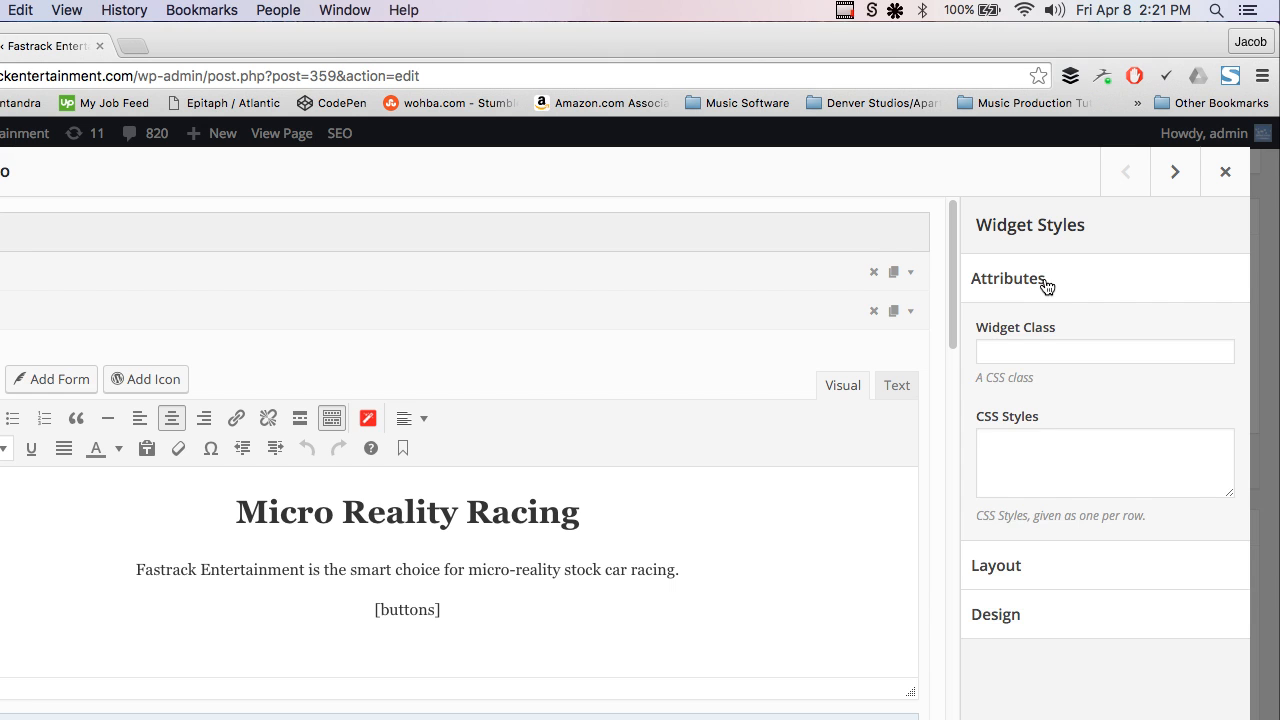
pyautogui.click(1046, 282)
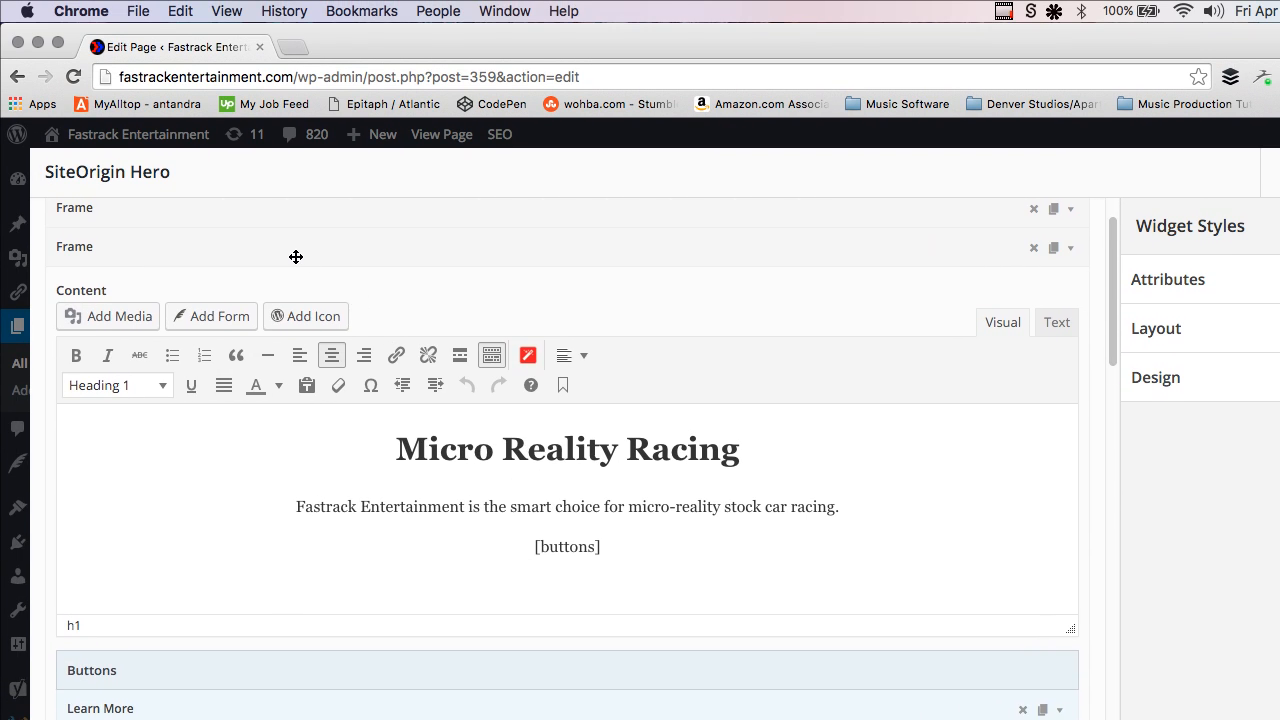
# - Collapse the second hero frame and finish editing the SiteOrigin Hero widget
pyautogui.click(296, 257)
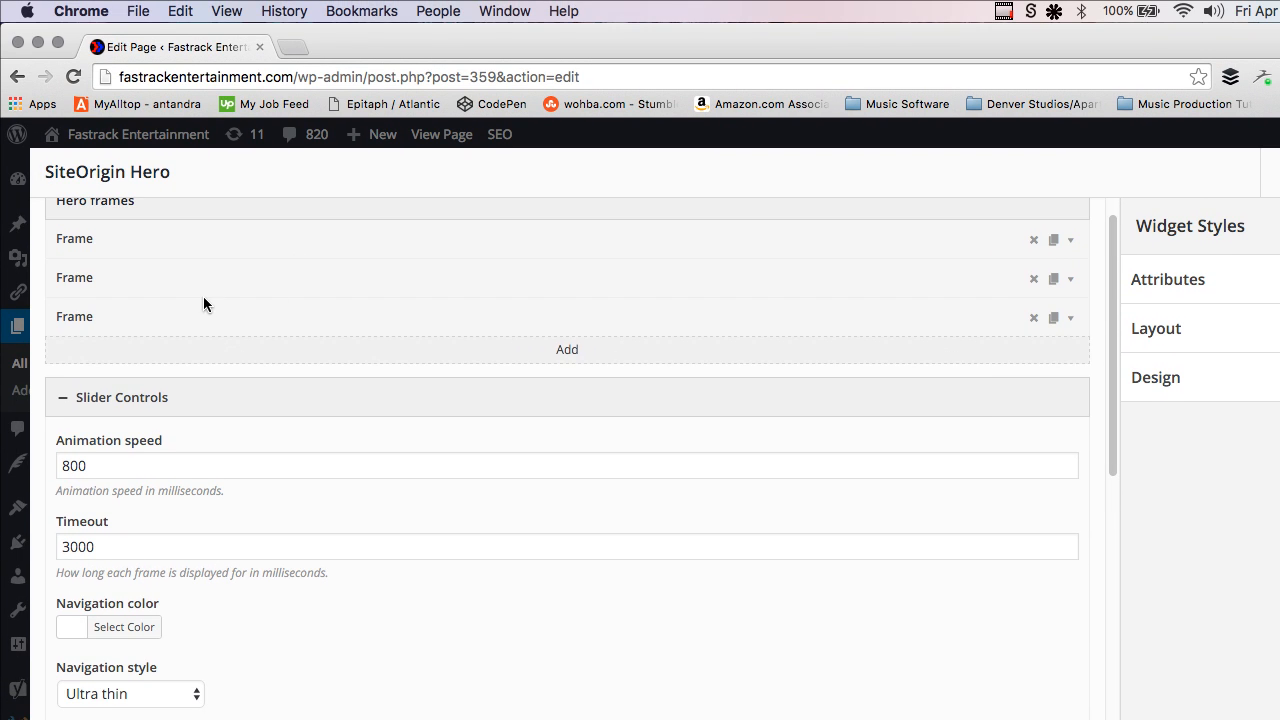
pyautogui.scroll(-10, 203, 296)
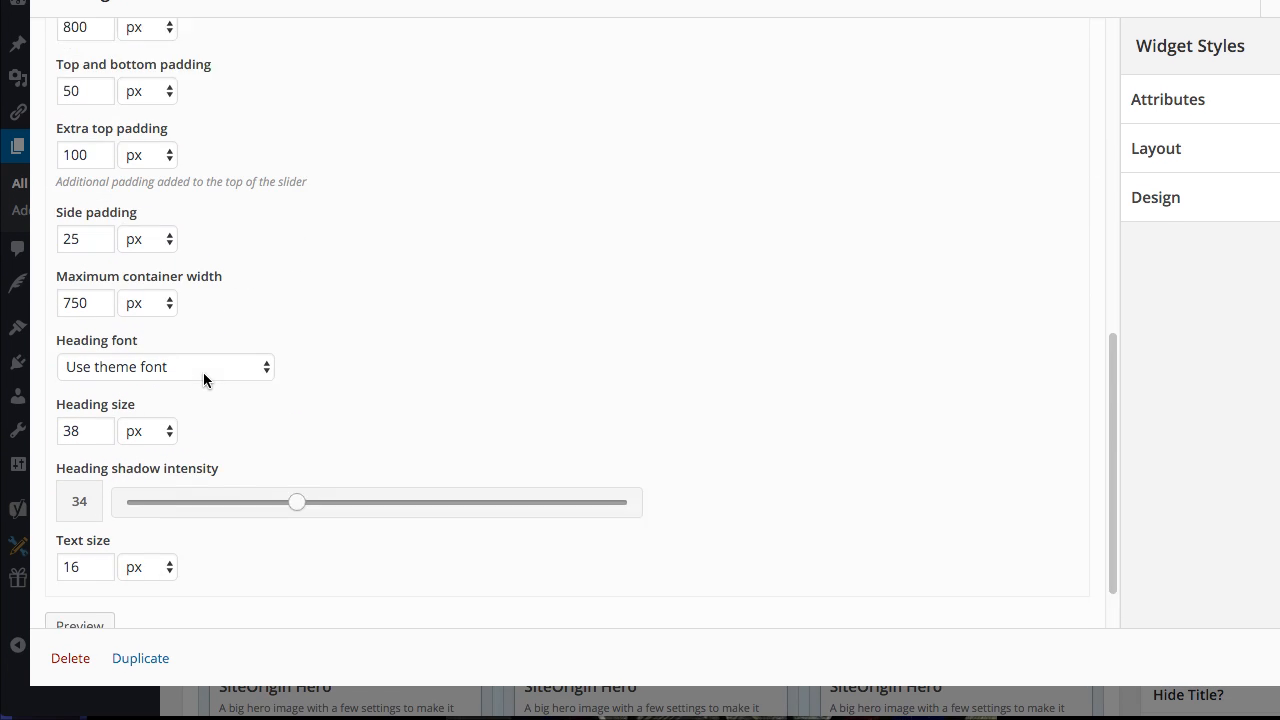
pyautogui.scroll(5, 490, 368)
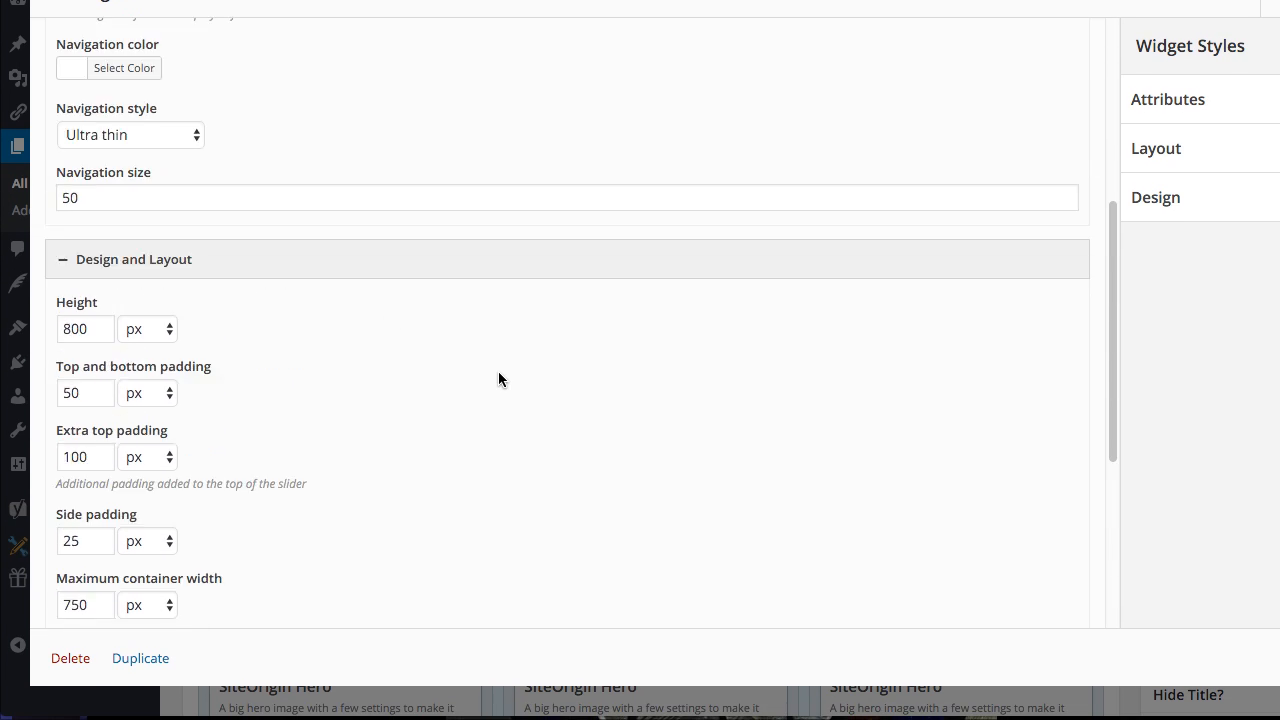
pyautogui.scroll(5, 498, 378)
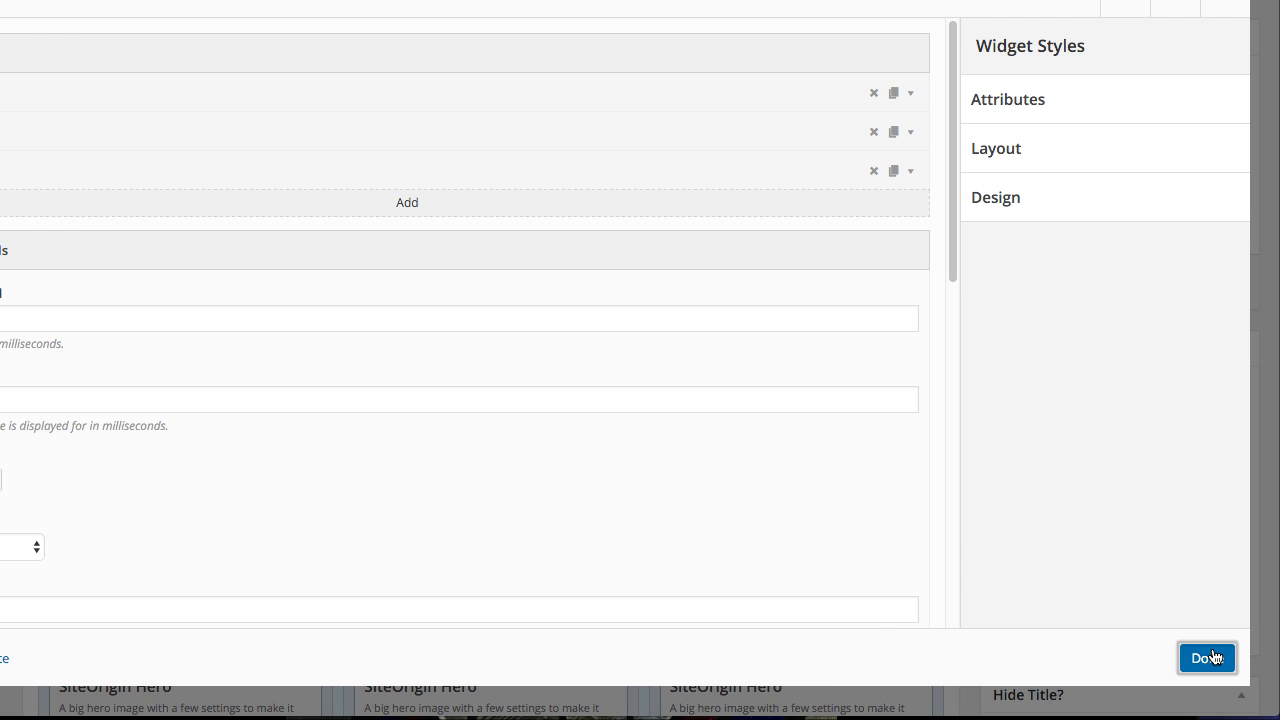
pyautogui.click(1212, 657)
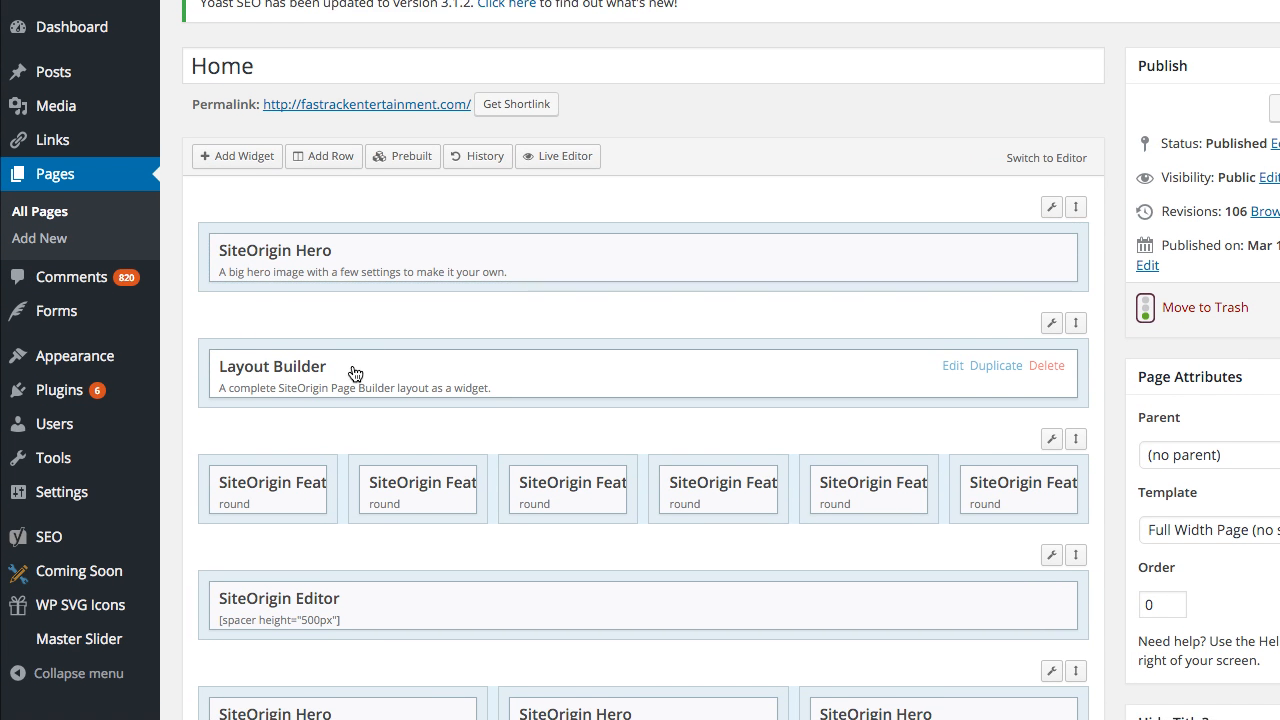
# - Open the SiteOrigin Hero nested in the Layout Builder widget and expand its frame to view the content
pyautogui.click(366, 360)
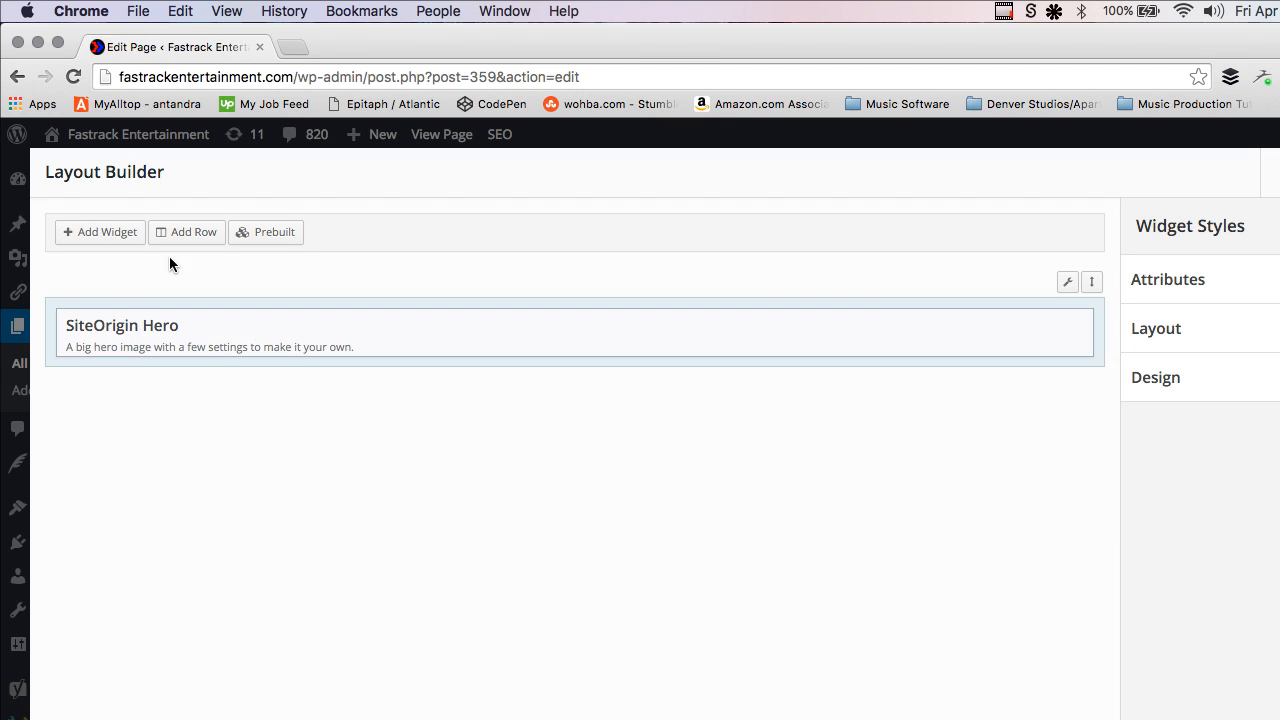
pyautogui.click(238, 339)
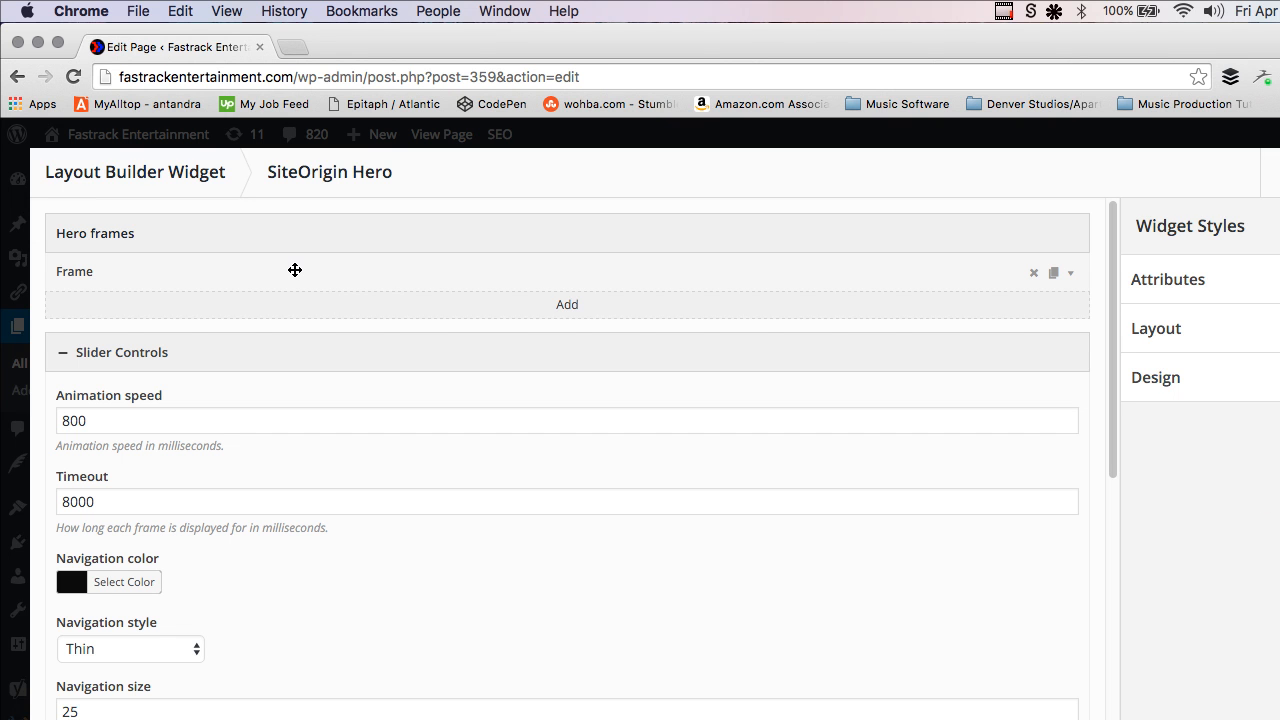
pyautogui.click(165, 273)
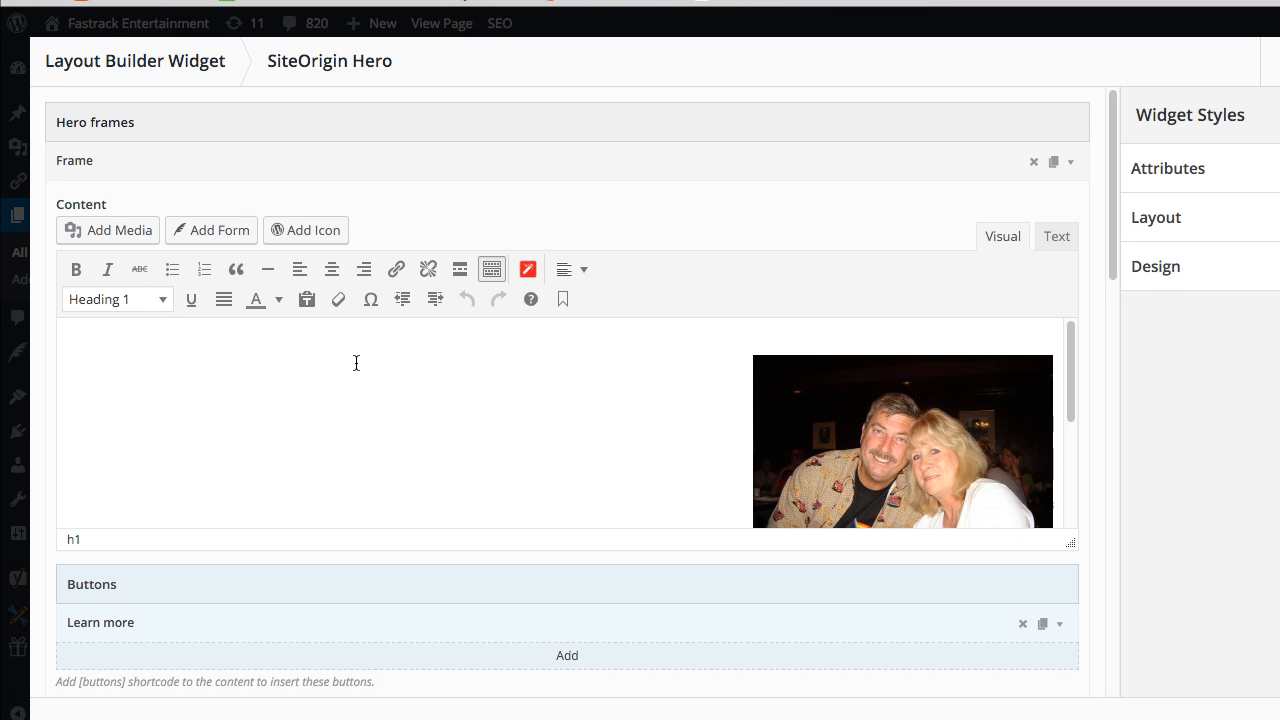
pyautogui.scroll(-1, 381, 394)
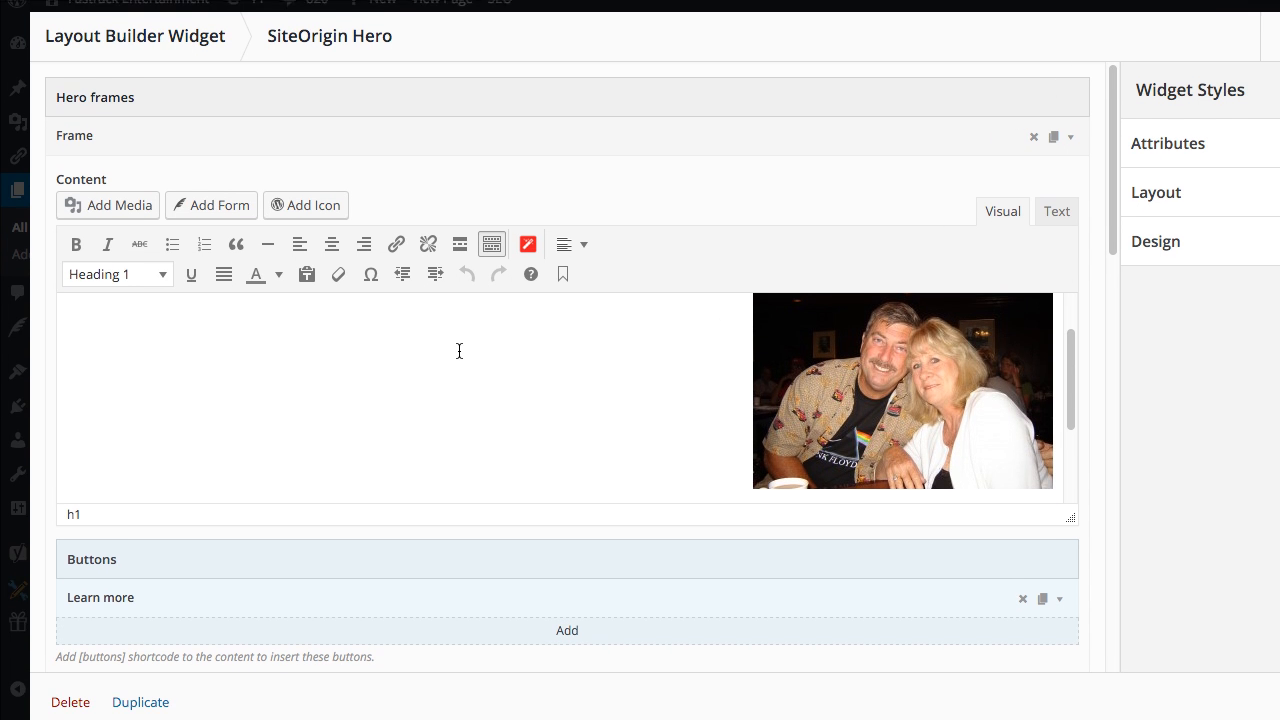
# - Select all of the nested hero frame's content and reset its text color to no color
pyautogui.click(459, 374)
pyautogui.press('super+a')
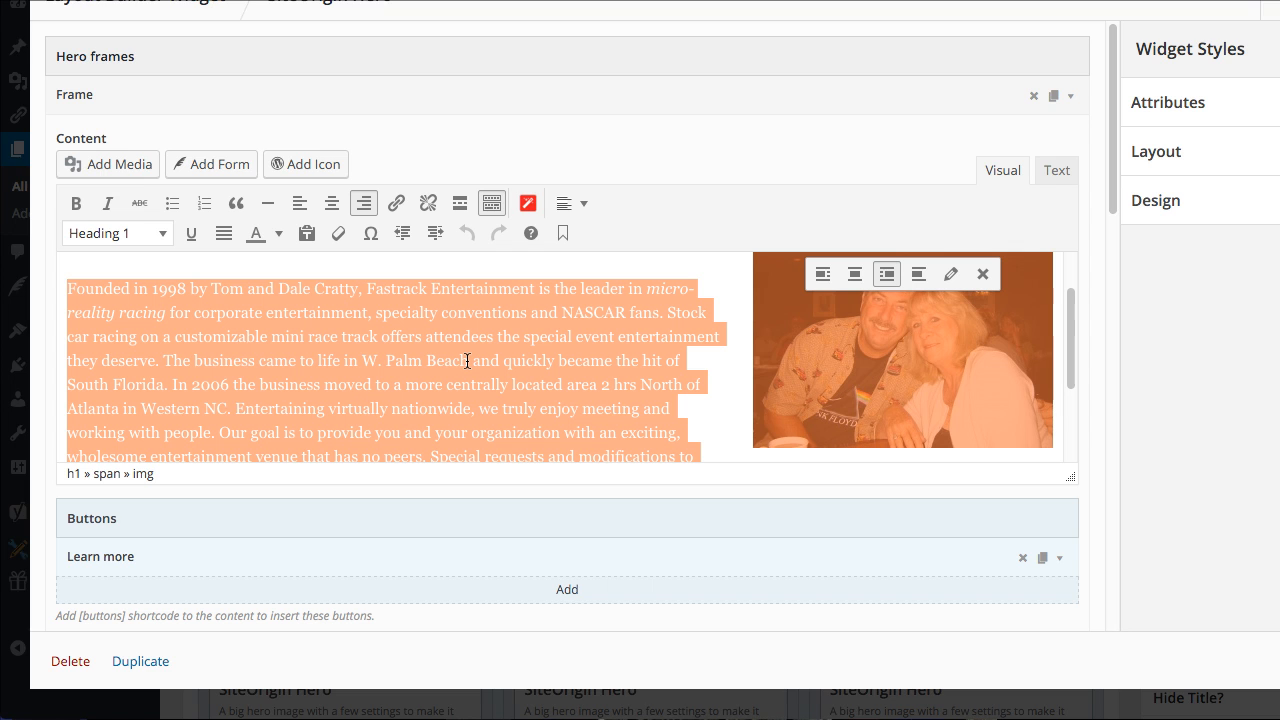
pyautogui.click(569, 357)
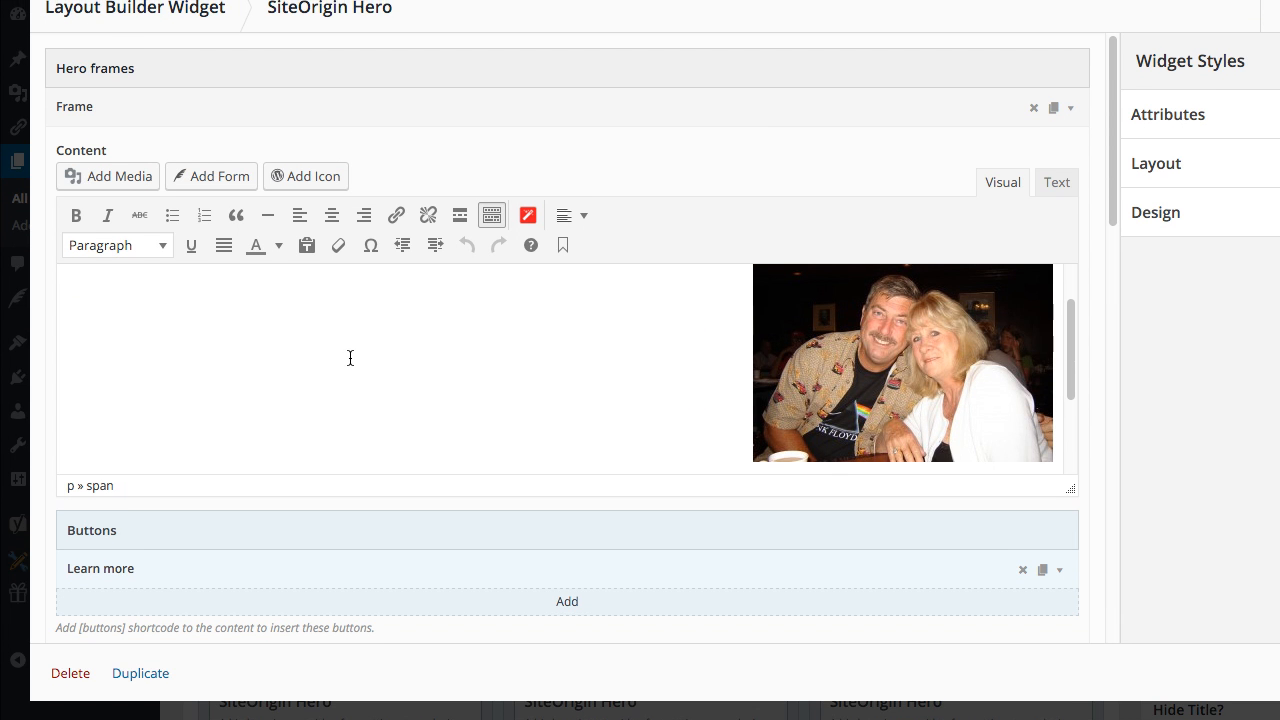
pyautogui.press('super+a')
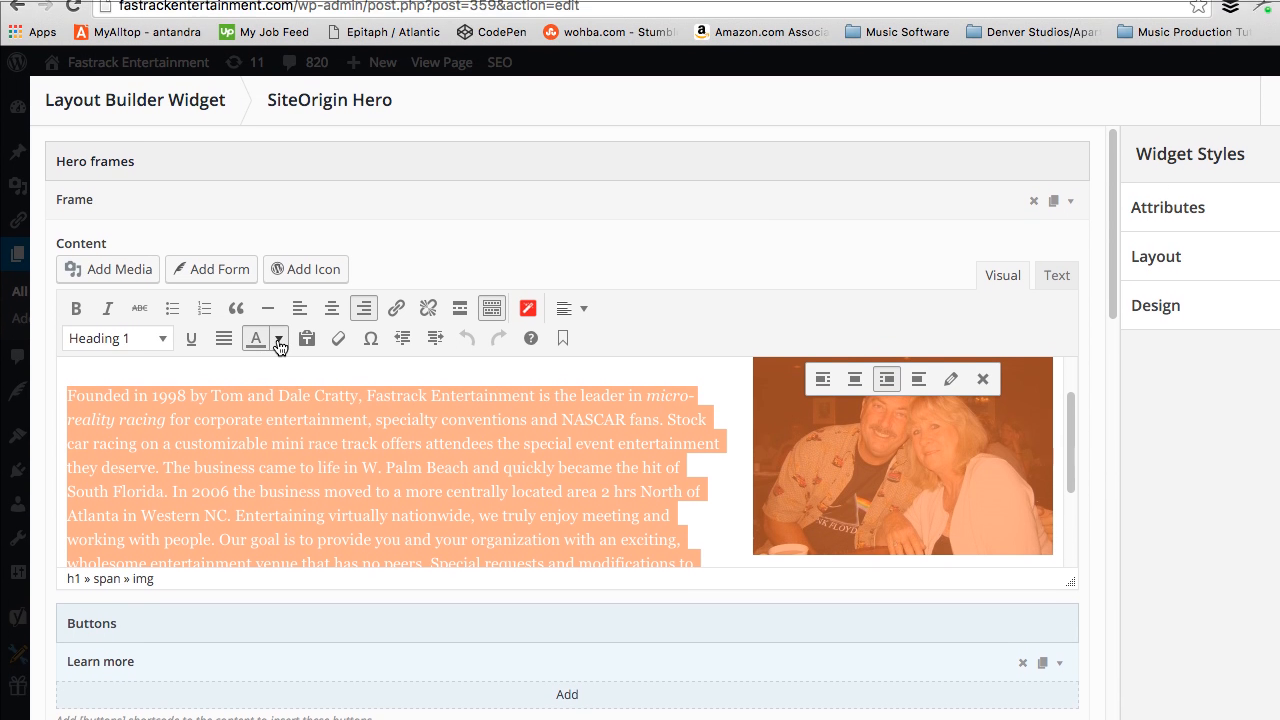
pyautogui.click(279, 245)
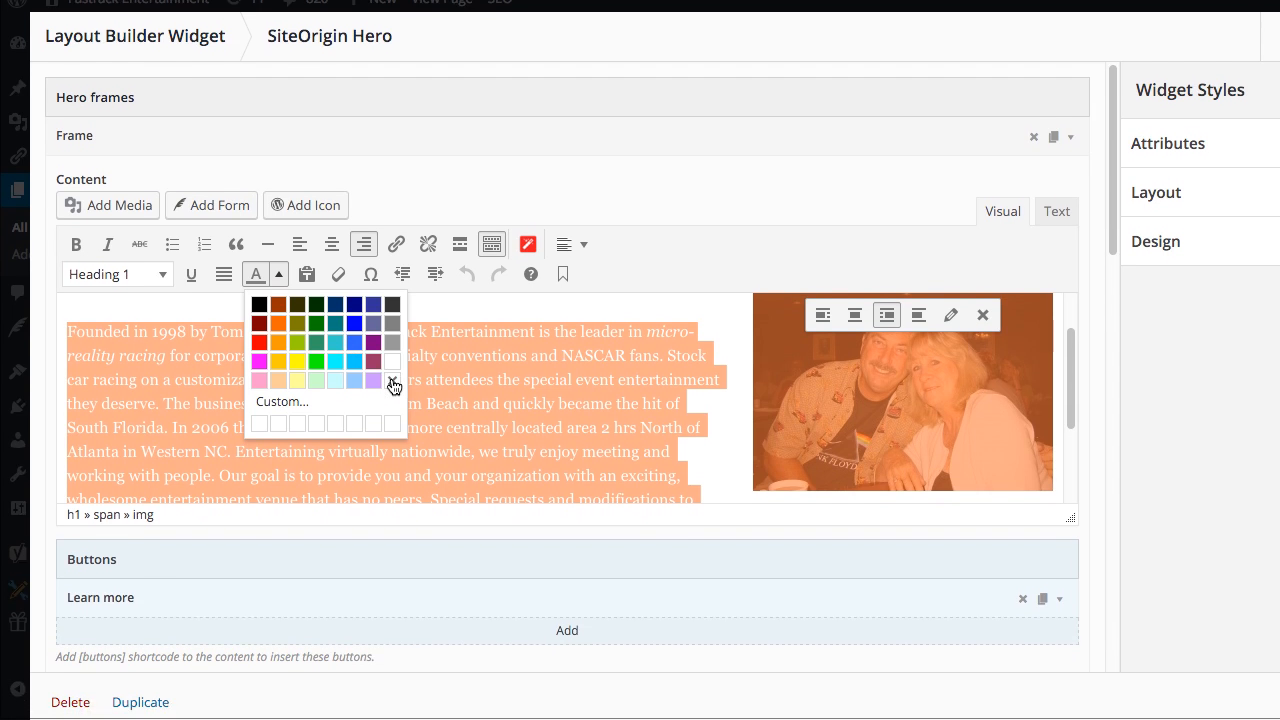
pyautogui.click(392, 457)
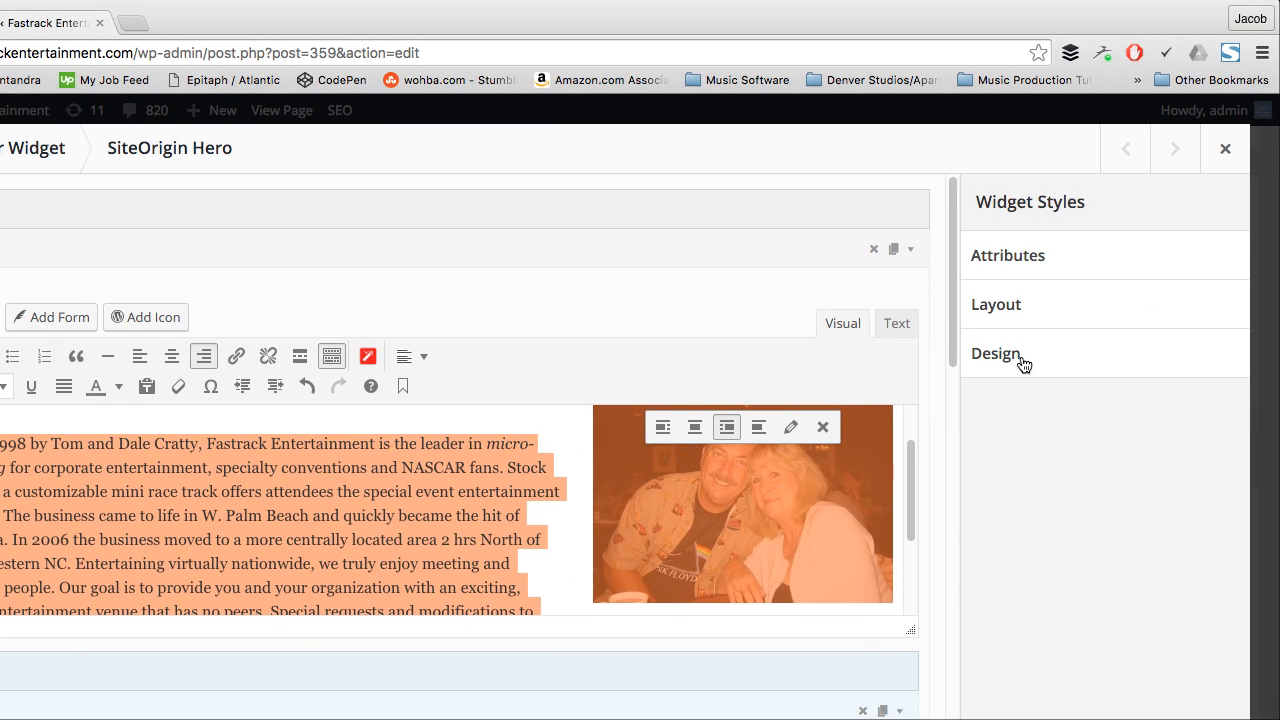
# - Check the nested hero's Design styles including Font Color, finish editing the widget and reopen the nested SiteOrigin Hero
pyautogui.click(1182, 235)
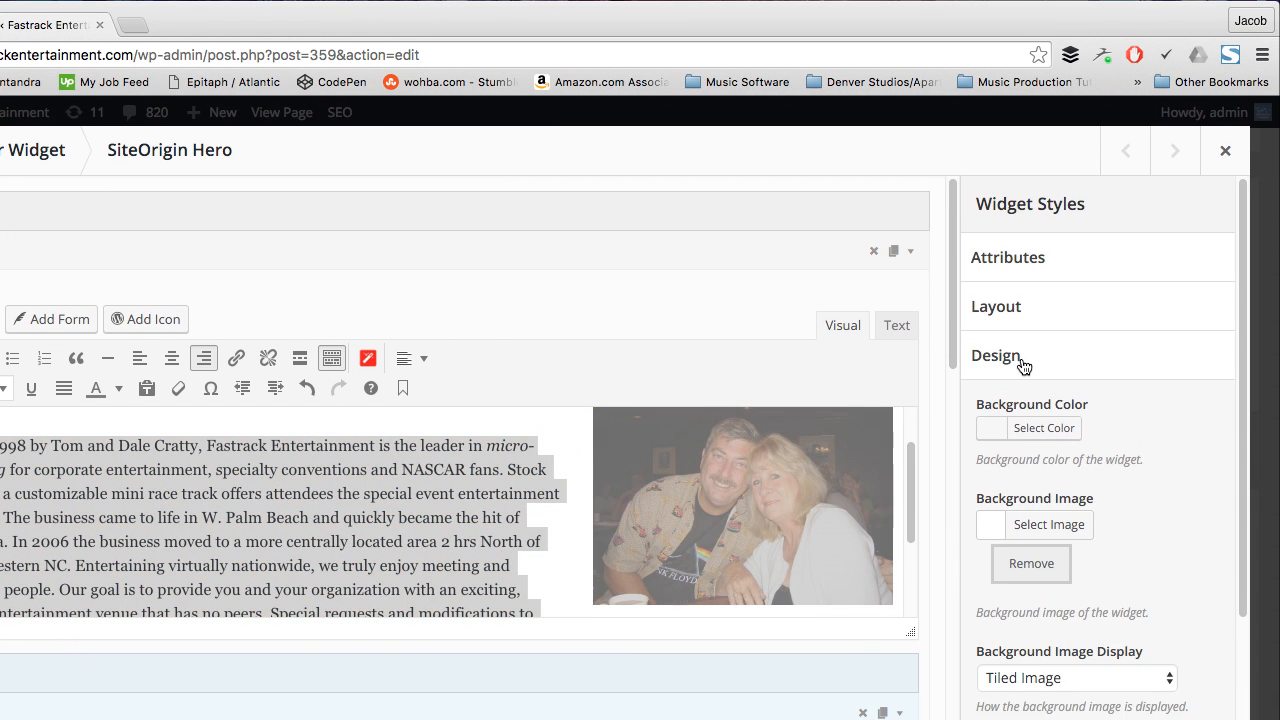
pyautogui.scroll(-5, 1022, 365)
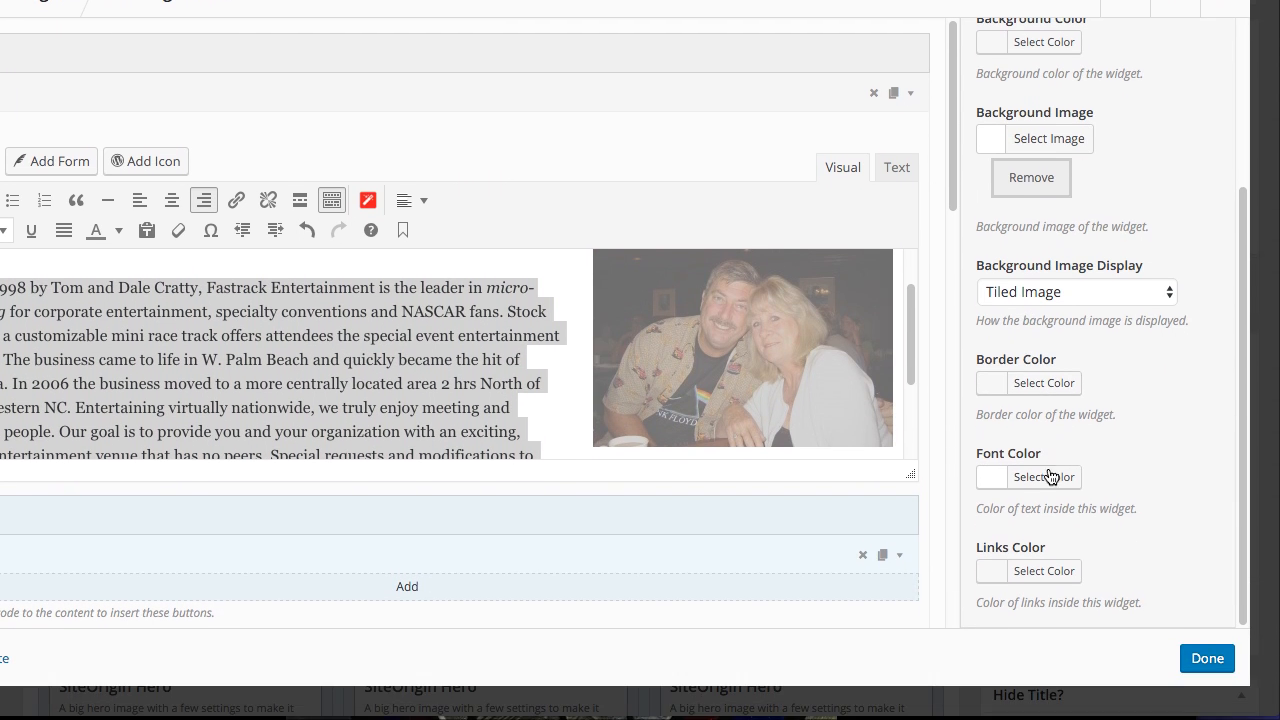
pyautogui.click(1048, 477)
pyautogui.click(1162, 457)
pyautogui.click(1205, 658)
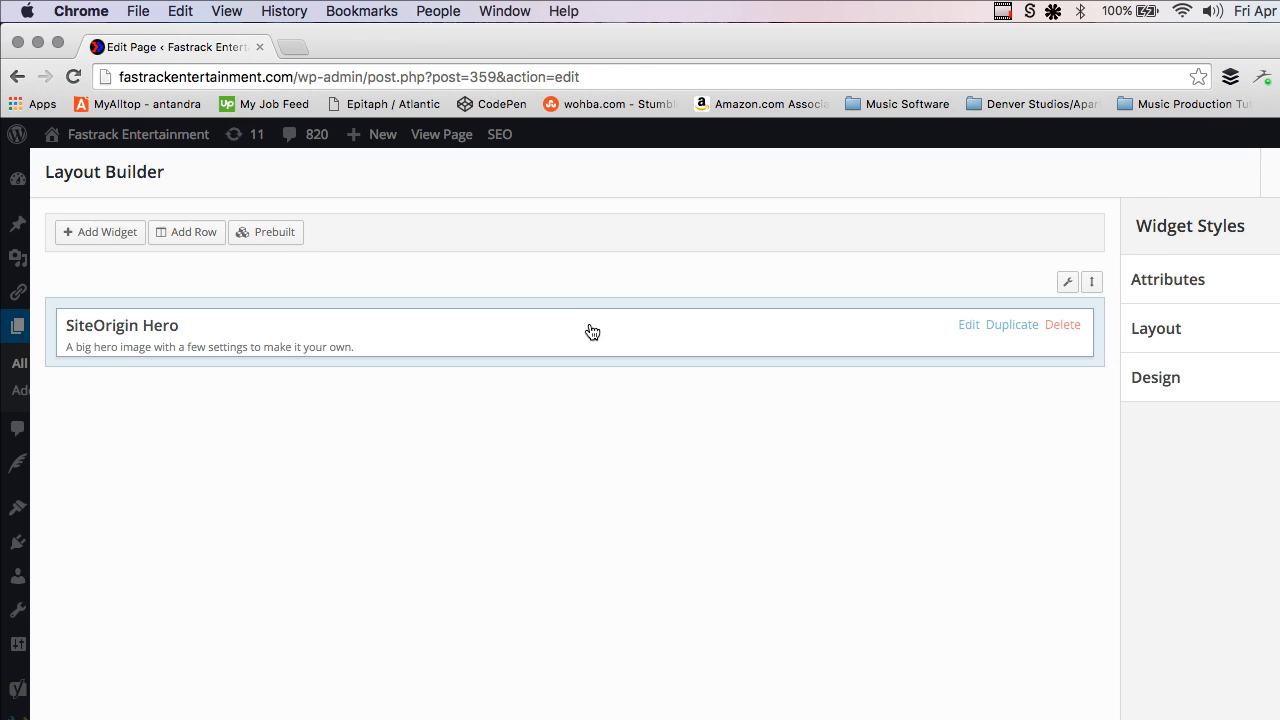
pyautogui.click(437, 150)
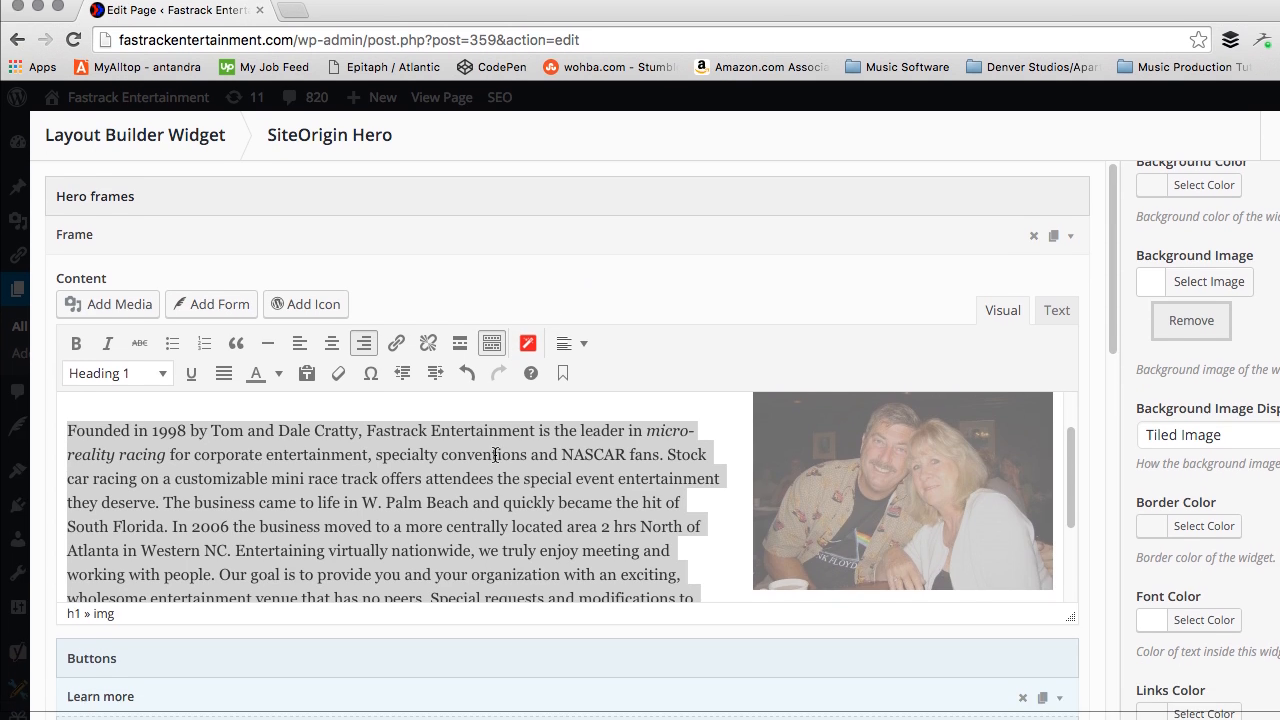
# - Deselect the frame content and read through the Our Story heading, its paragraph and the [buttons] shortcode
pyautogui.click(495, 455)
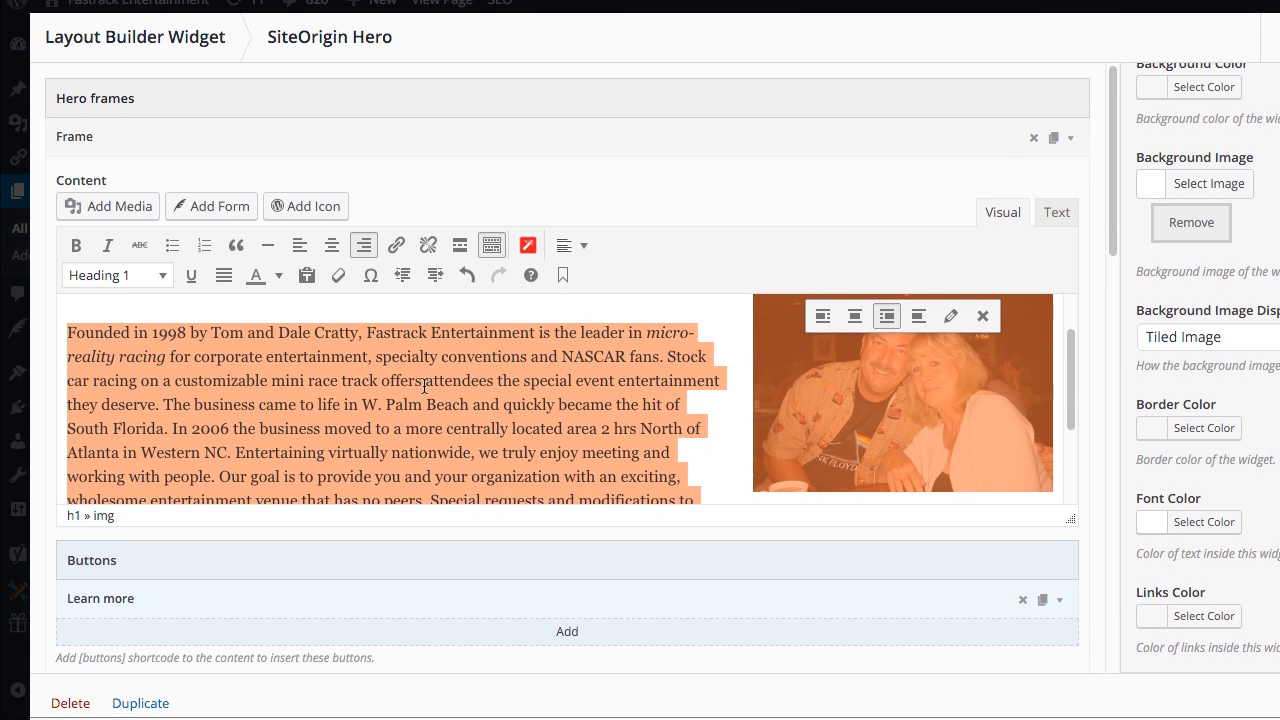
pyautogui.click(421, 479)
pyautogui.scroll(-3, 201, 346)
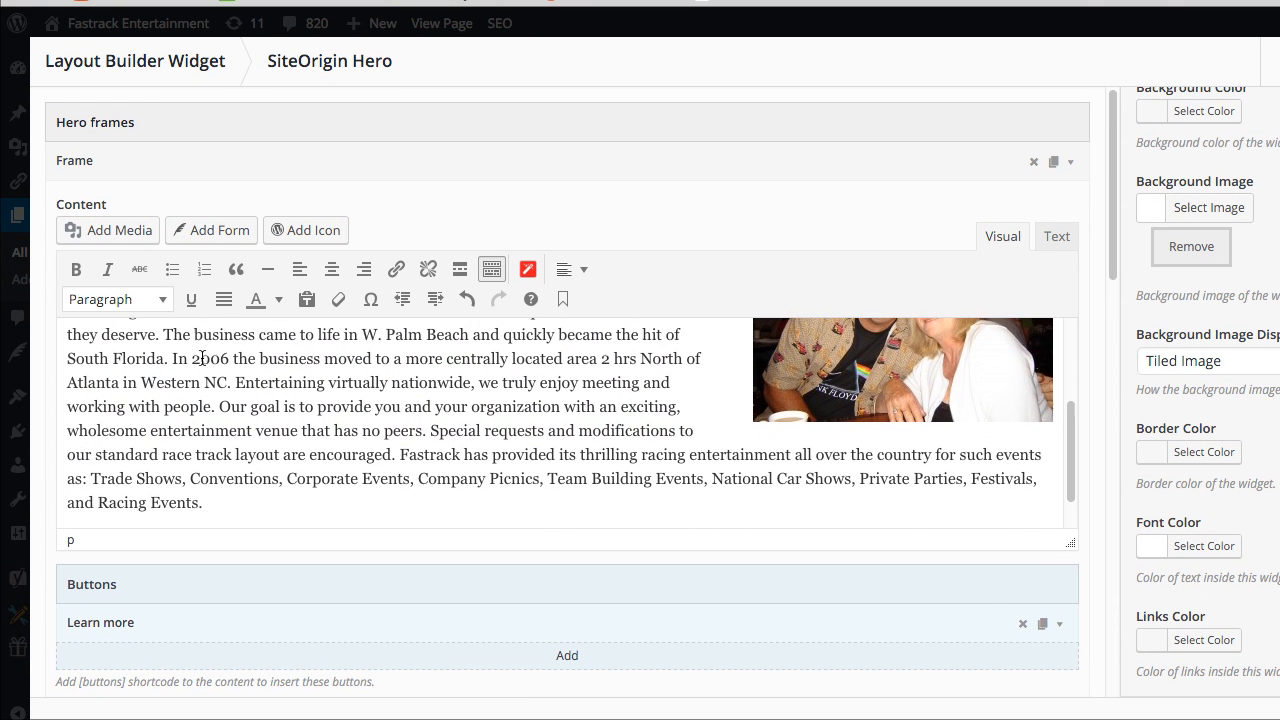
pyautogui.scroll(-2, 177, 395)
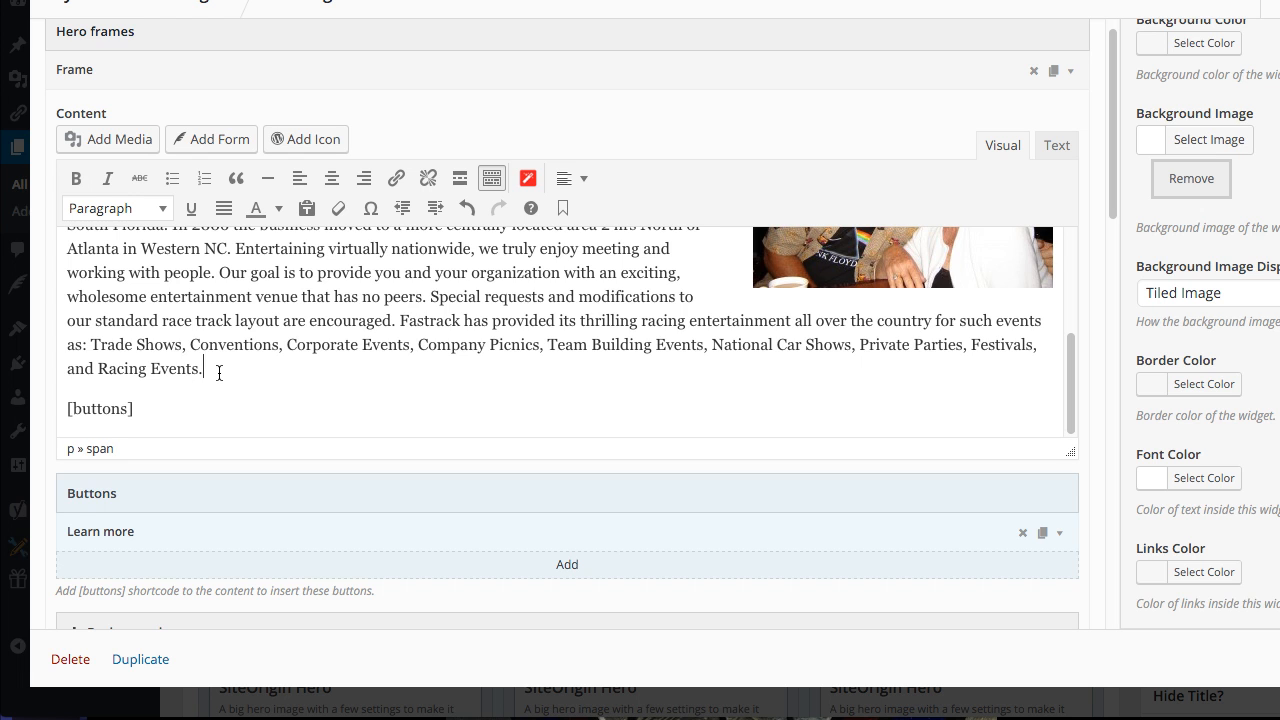
pyautogui.scroll(3, 219, 373)
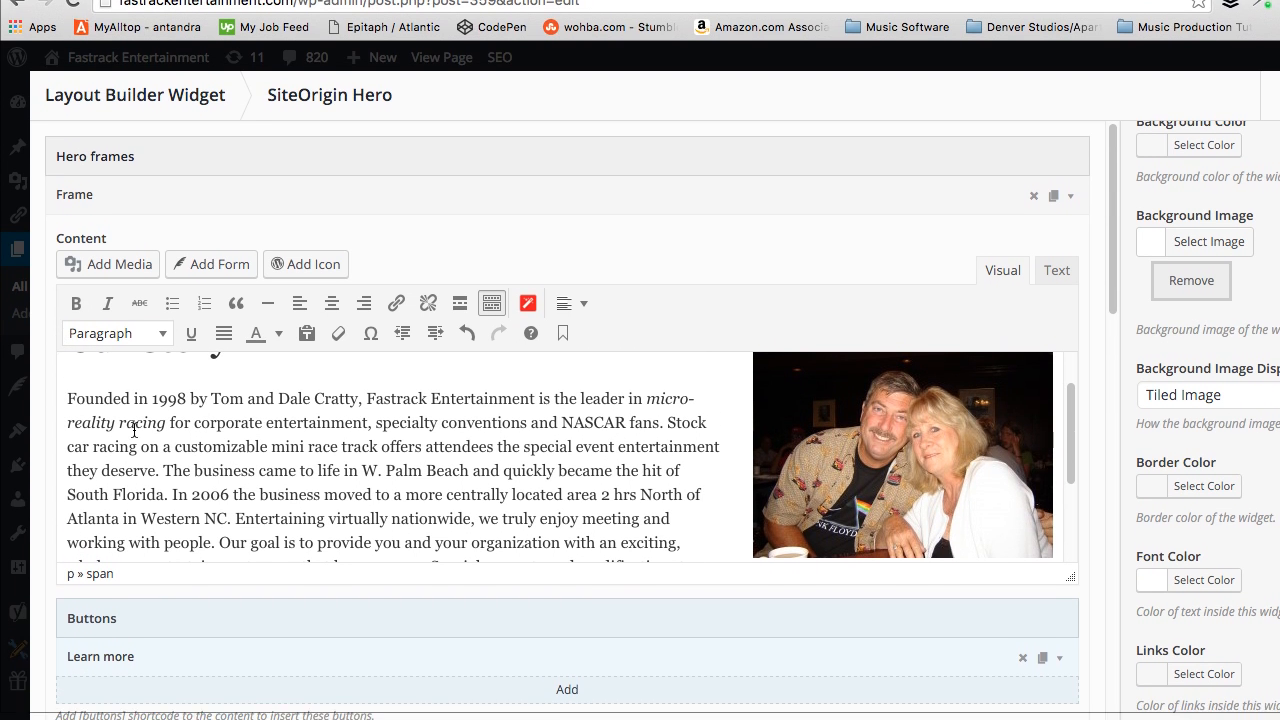
pyautogui.scroll(2, 133, 420)
pyautogui.click(157, 348)
pyautogui.scroll(-1, 112, 357)
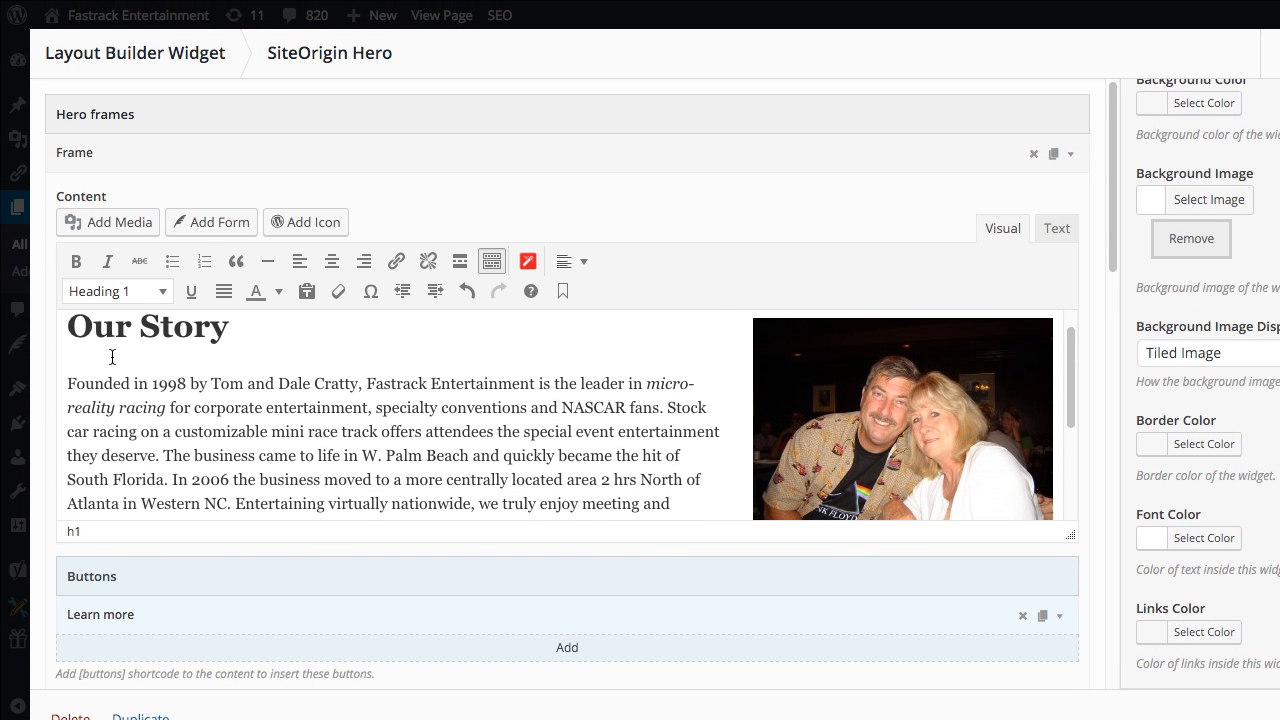
pyautogui.scroll(-3, 112, 357)
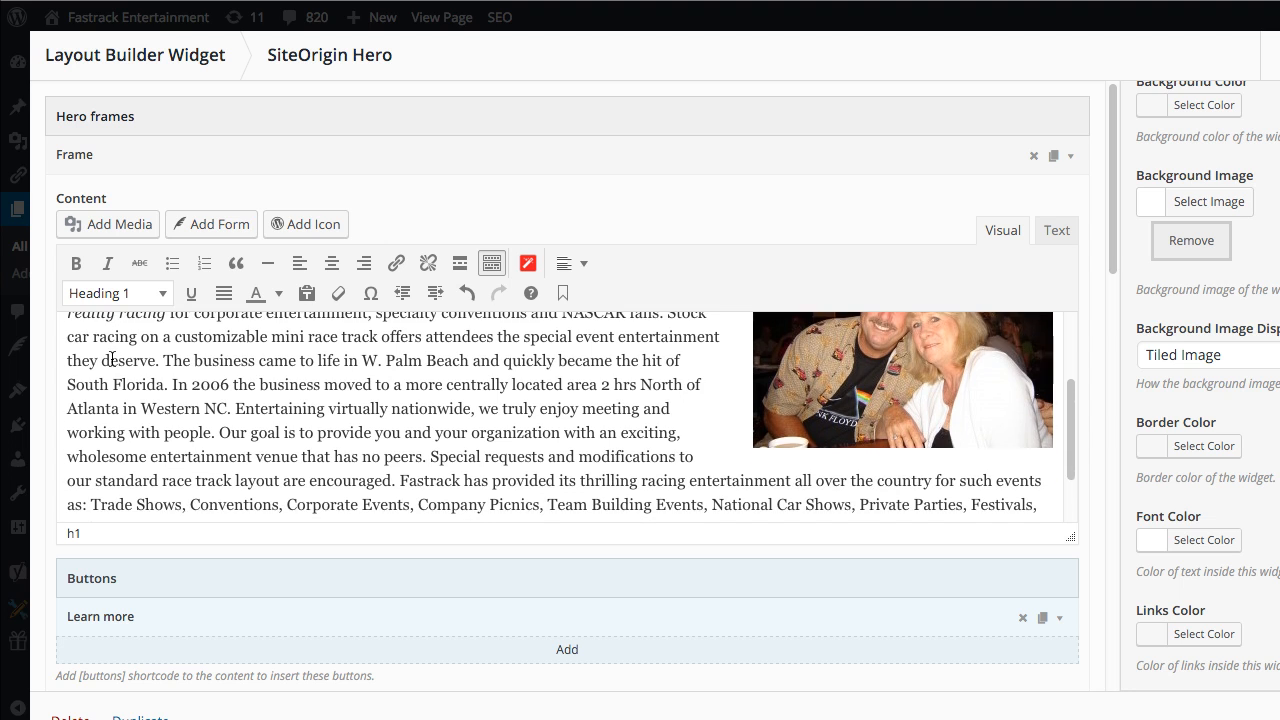
pyautogui.scroll(-5, 112, 357)
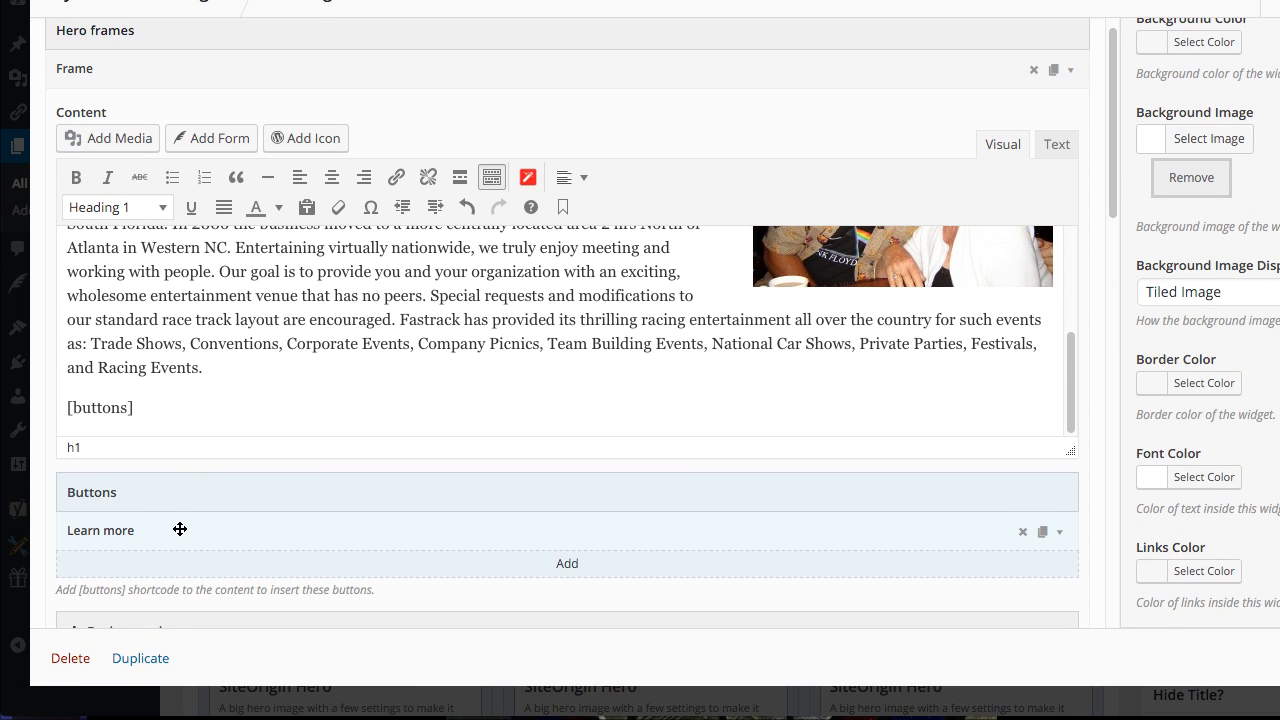
# - Expand the Learn more button and look through its destination URL, icon, and design and layout settings
pyautogui.click(180, 529)
pyautogui.scroll(-3, 180, 414)
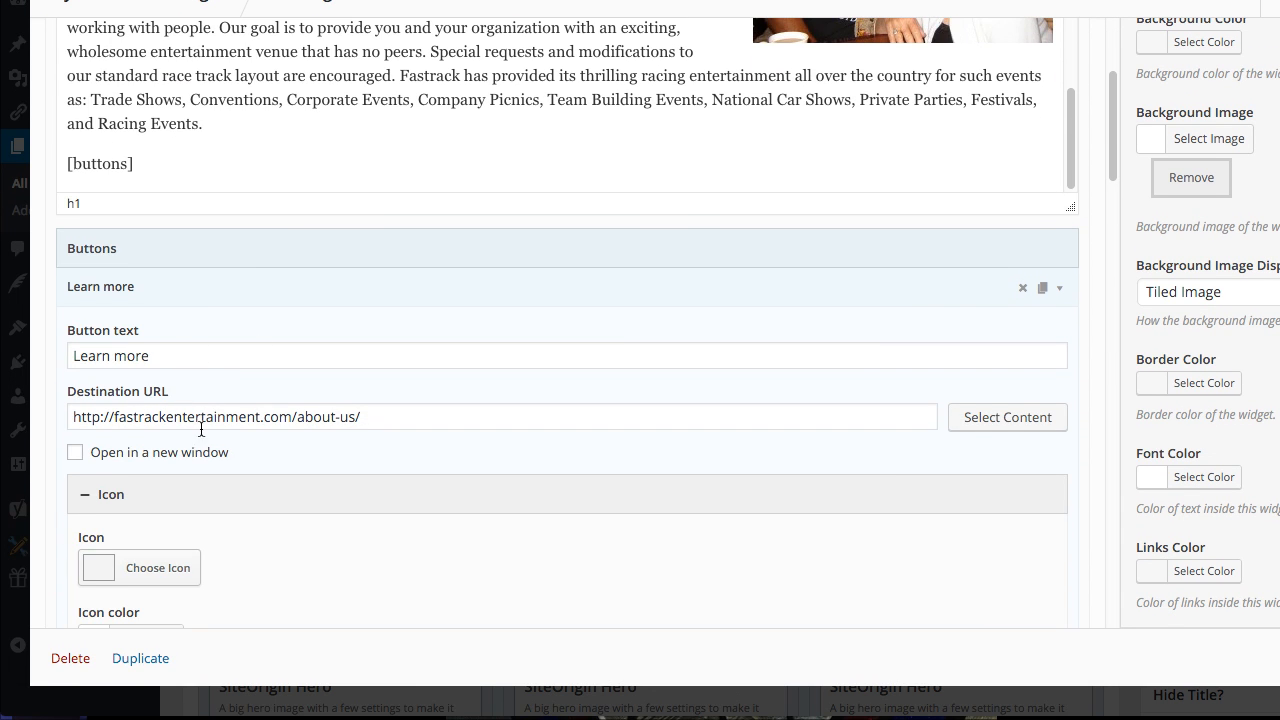
pyautogui.moveTo(378, 420); pyautogui.dragTo(30, 406)
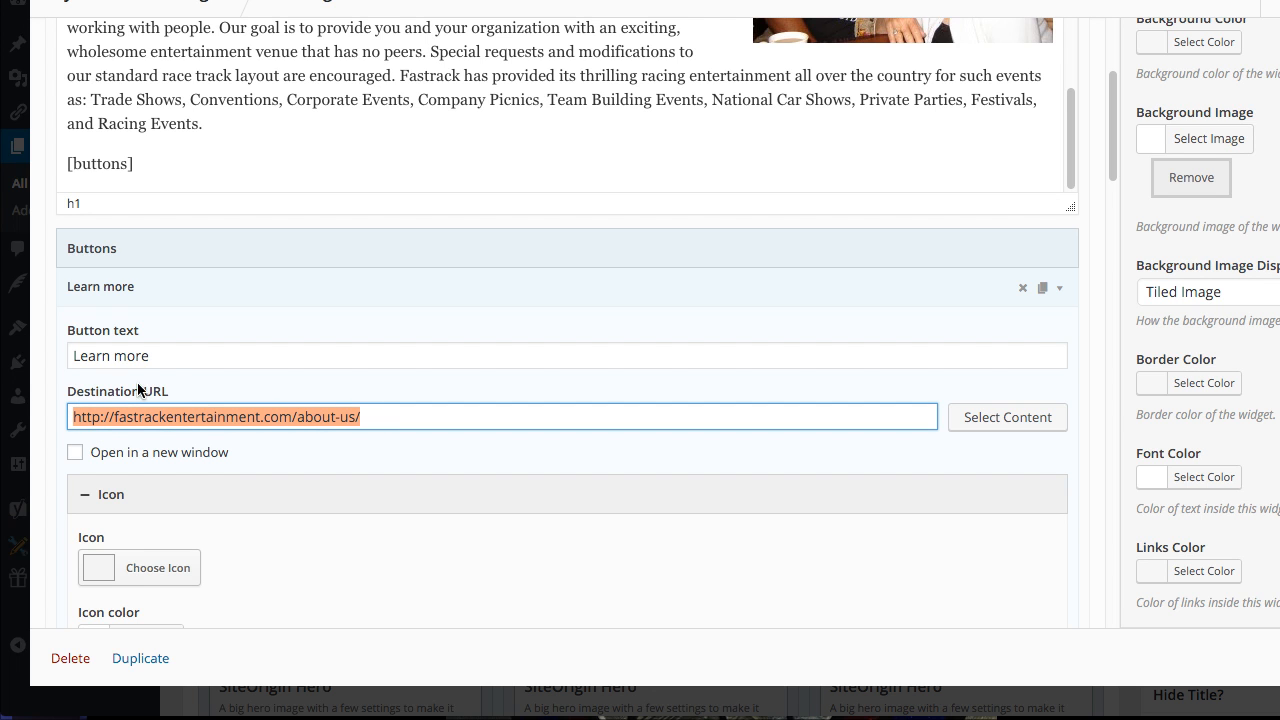
pyautogui.scroll(-3, 183, 300)
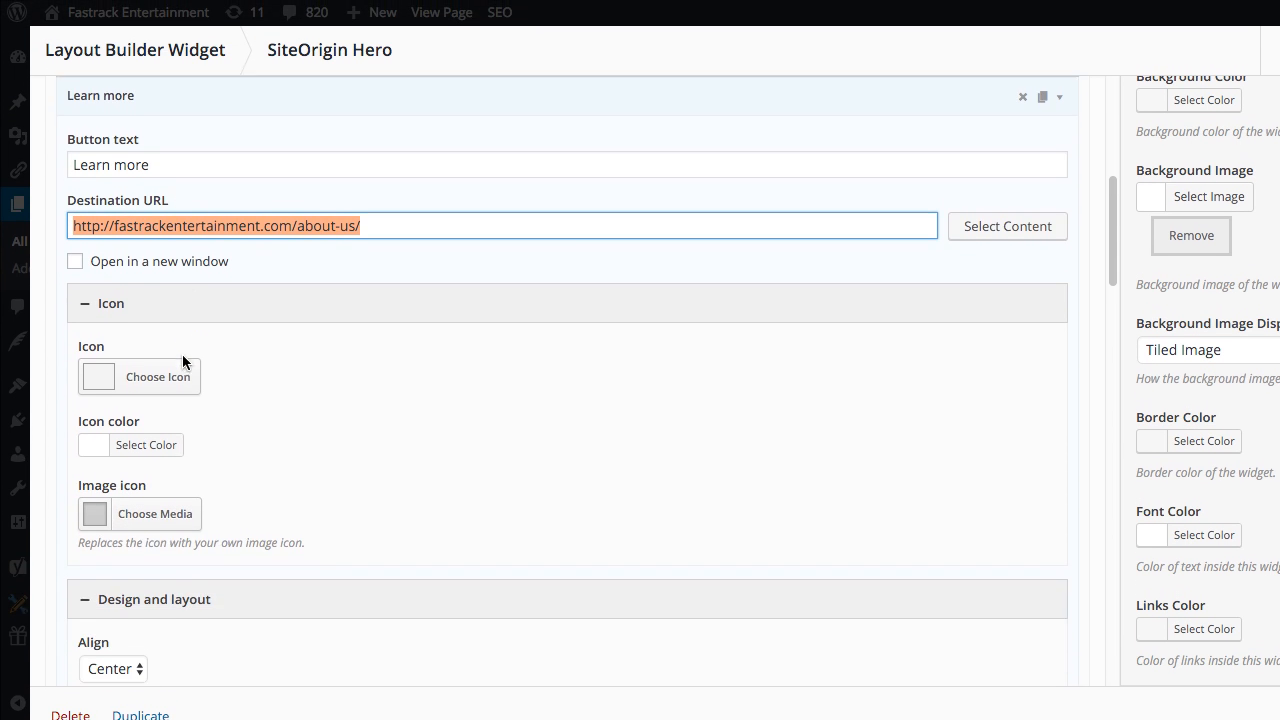
pyautogui.scroll(-3, 282, 385)
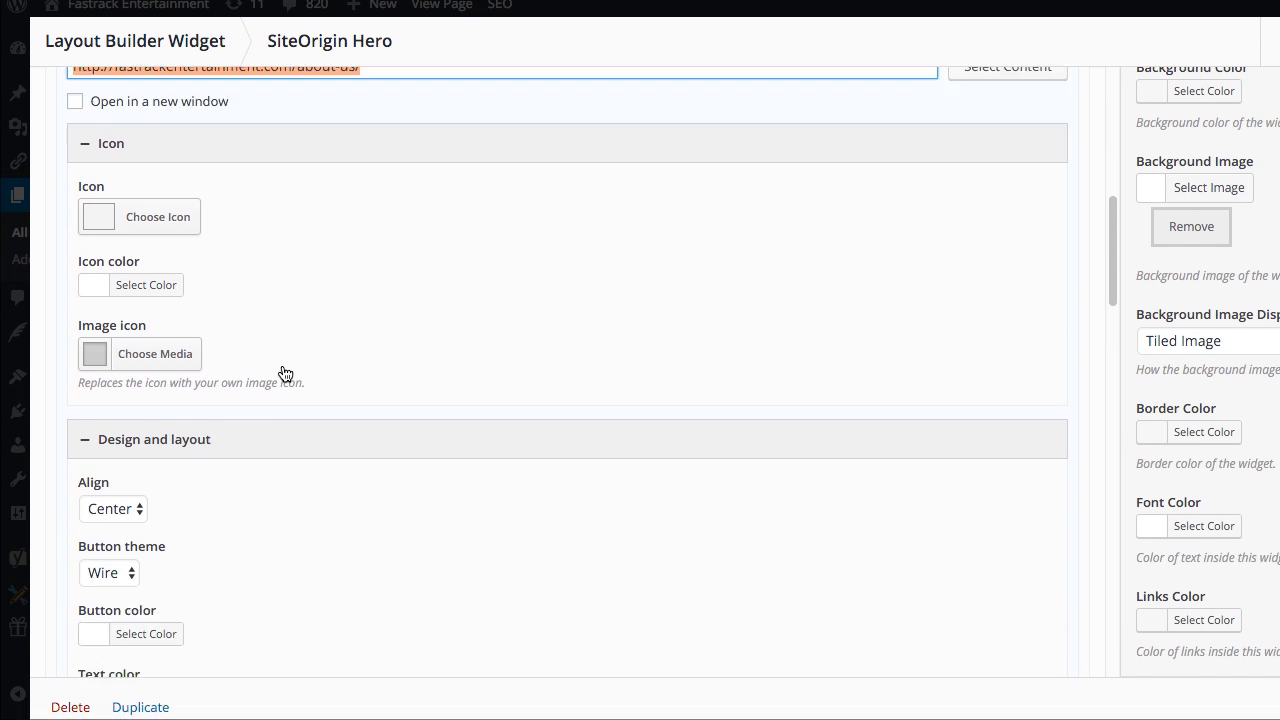
pyautogui.scroll(-3, 283, 361)
pyautogui.scroll(-3, 234, 288)
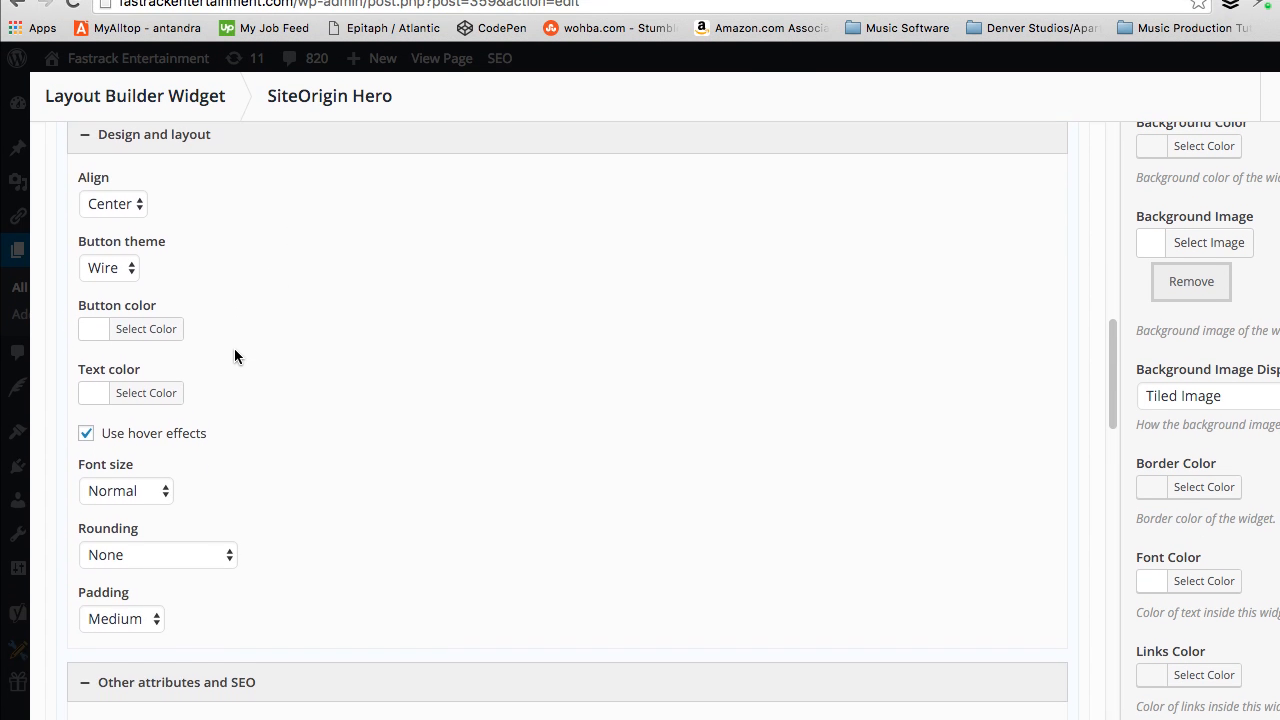
# - Open the icon chooser for the Learn more button and switch the icon set to Icomoon Free
pyautogui.scroll(4, 234, 288)
pyautogui.scroll(3, 234, 354)
pyautogui.click(183, 382)
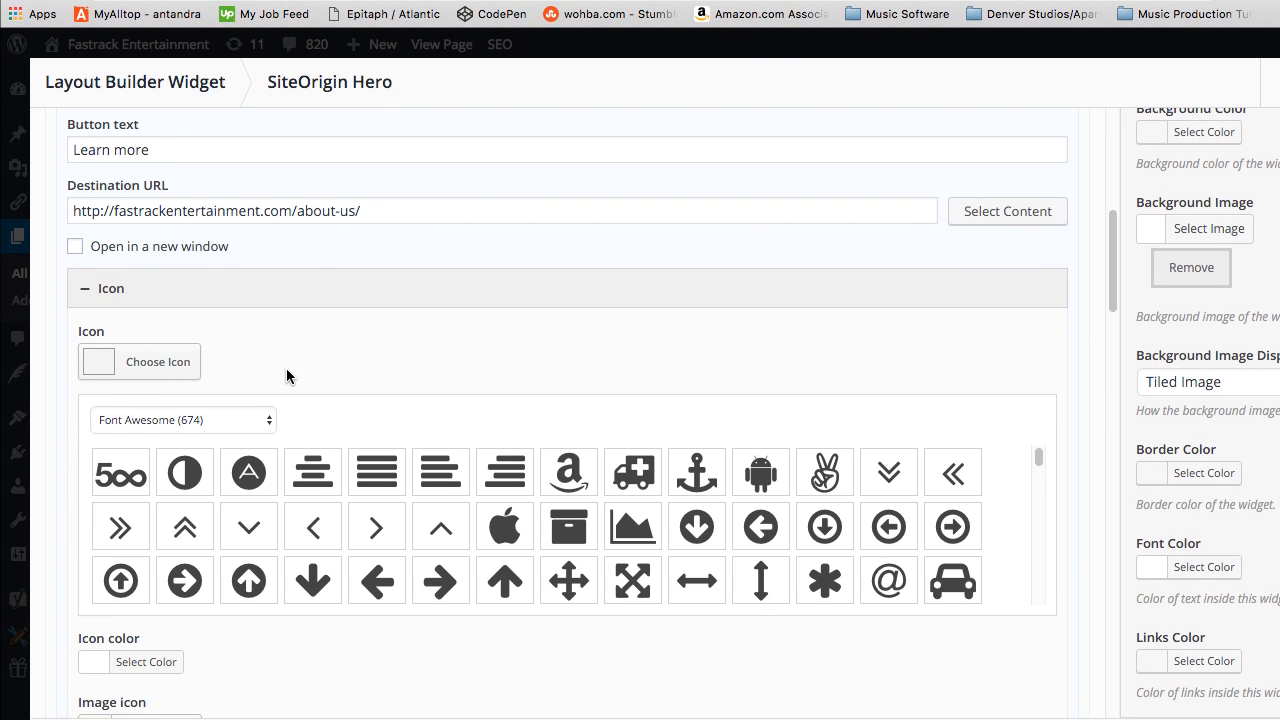
pyautogui.click(183, 380)
pyautogui.click(200, 400)
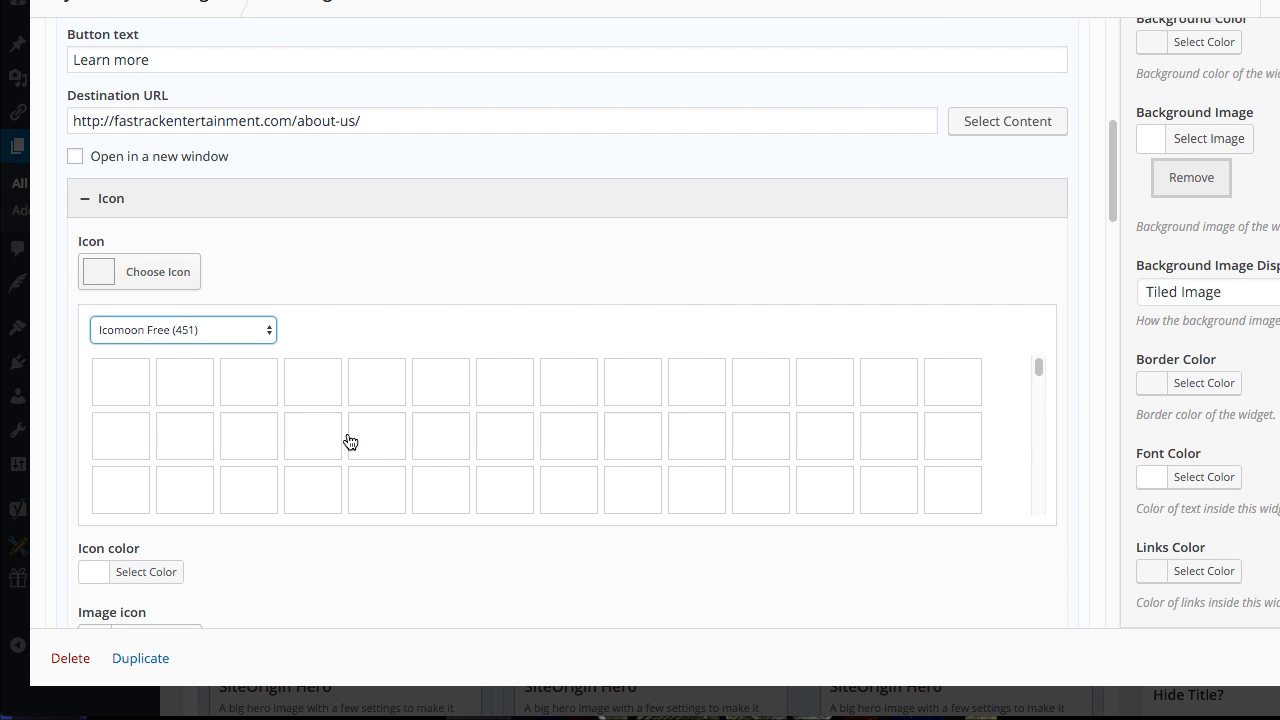
# - Browse the Icomoon Free icons available for the Learn more button without choosing one
pyautogui.scroll(-5, 400, 460)
pyautogui.scroll(5, 400, 460)
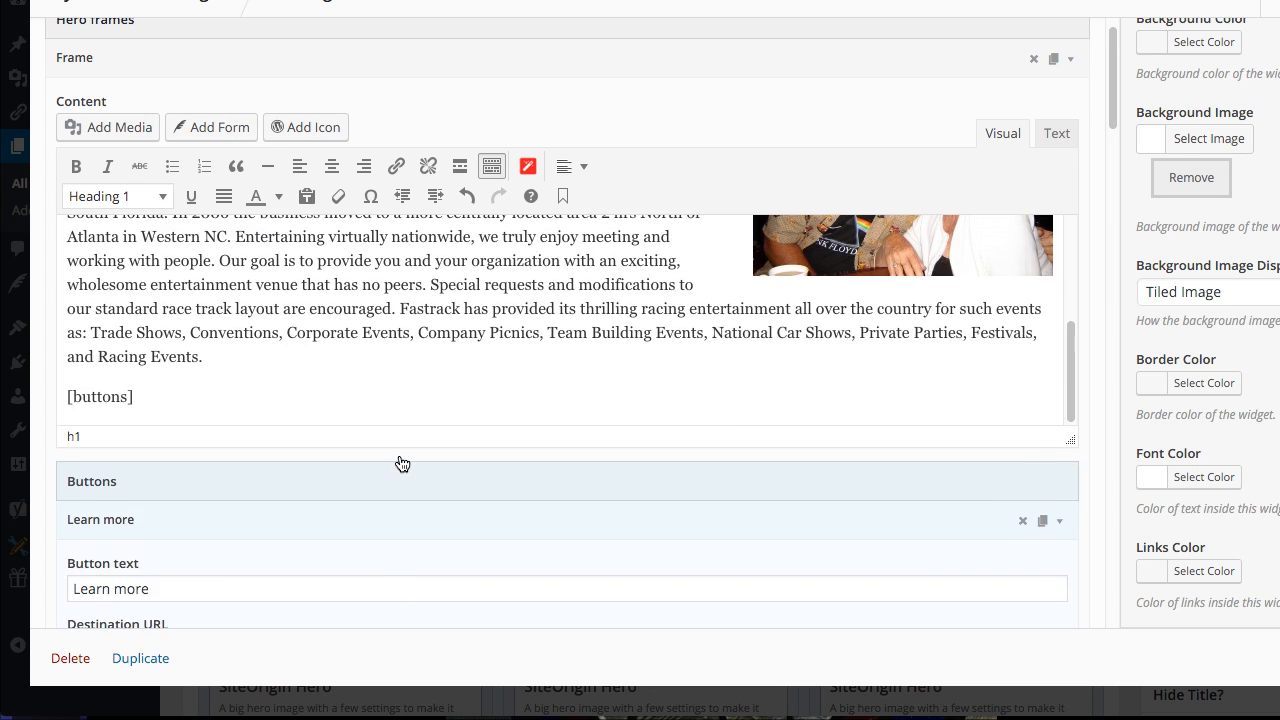
pyautogui.scroll(-5, 44, 525)
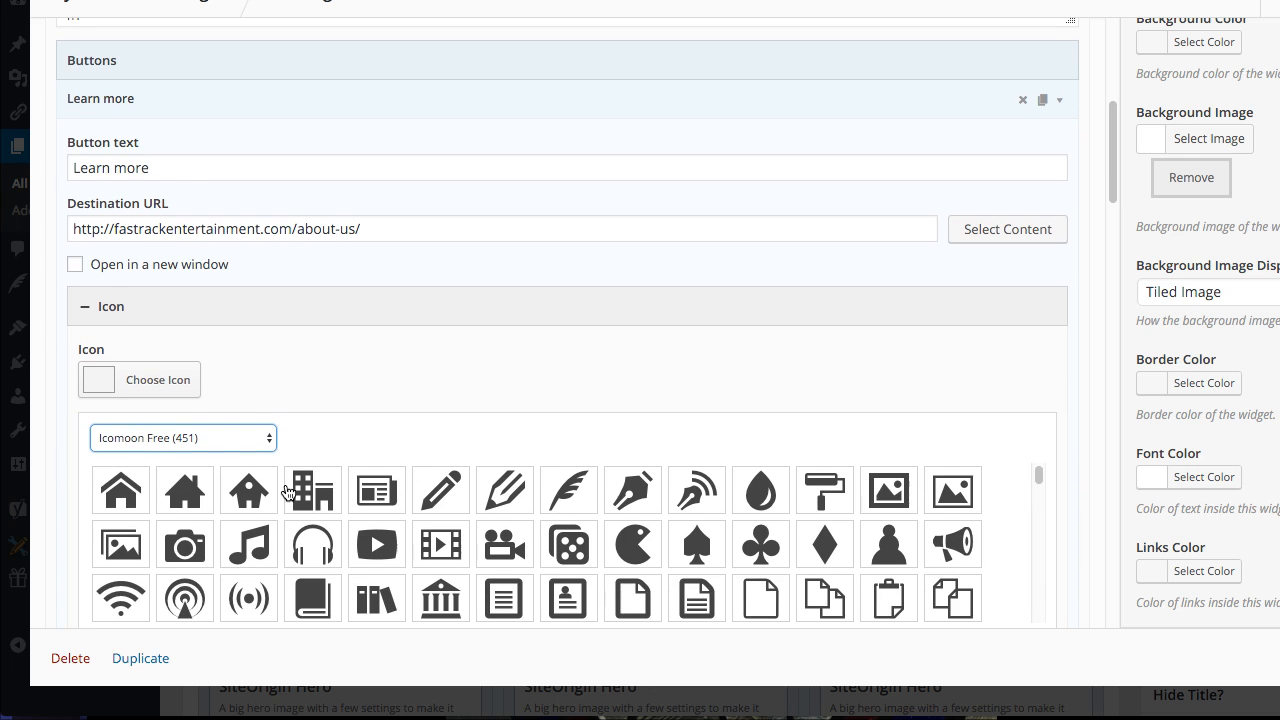
pyautogui.scroll(-5, 287, 492)
pyautogui.scroll(-3, 69, 451)
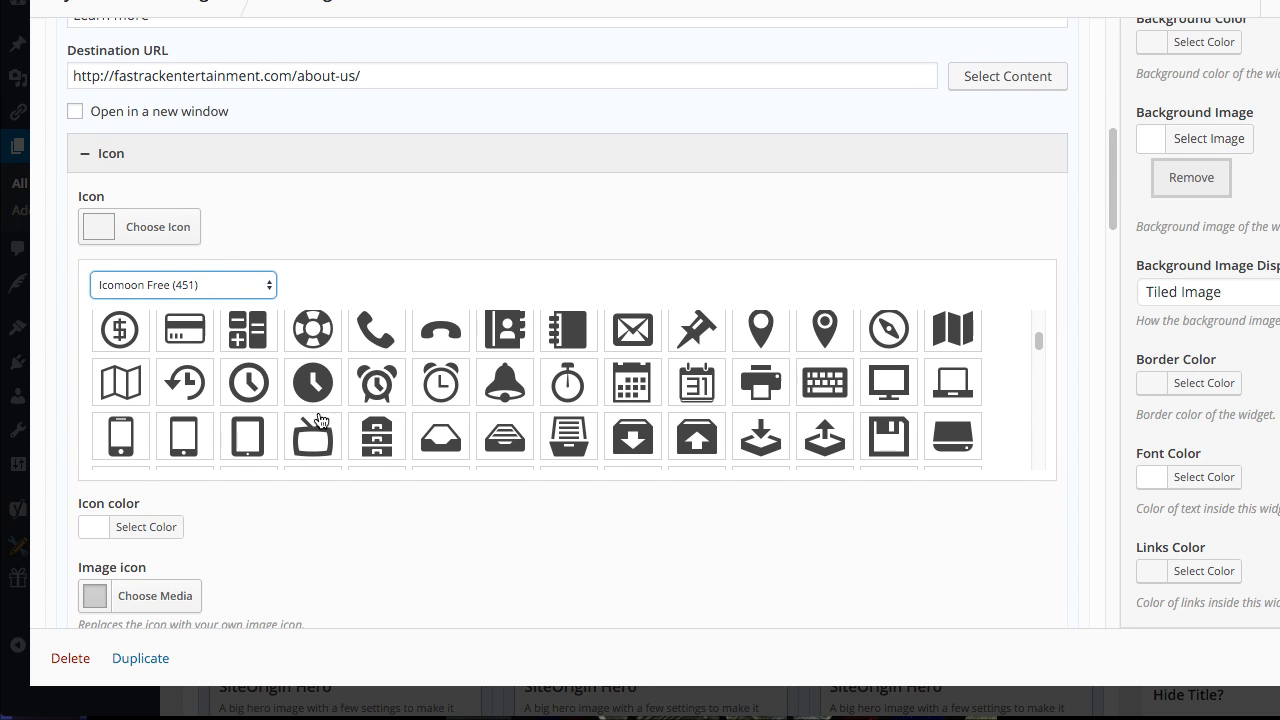
pyautogui.scroll(-5, 320, 420)
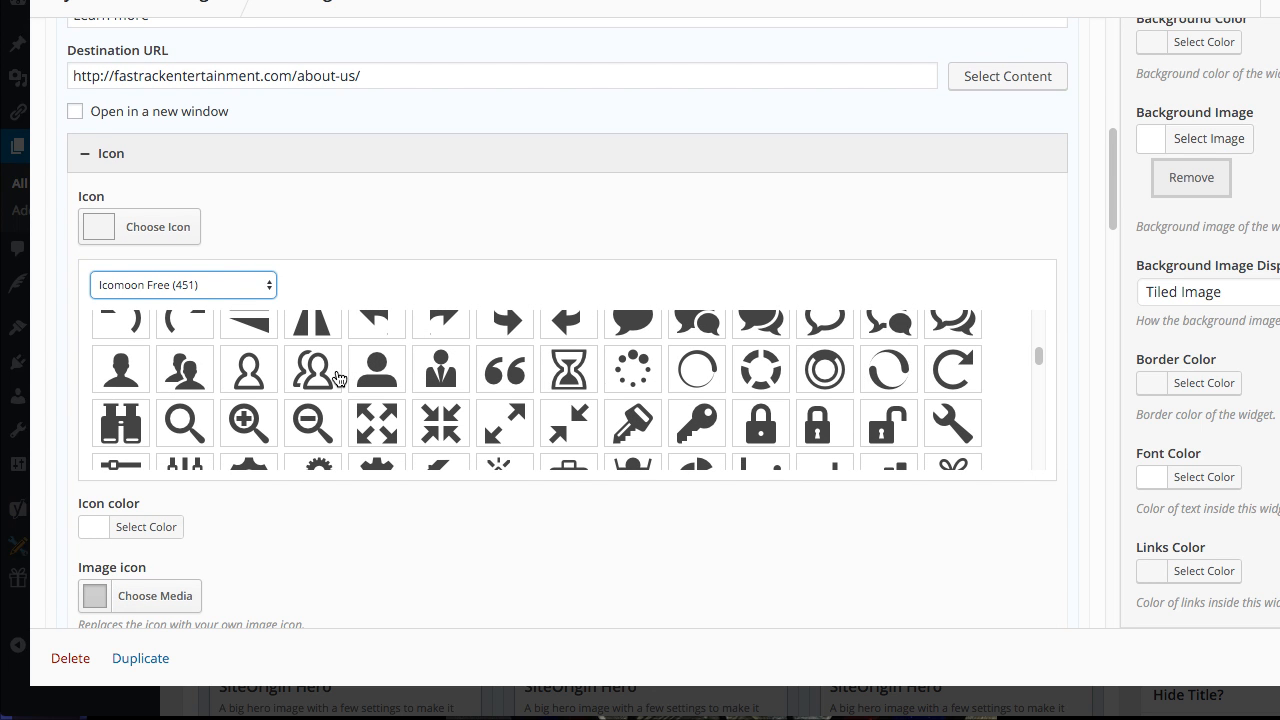
pyautogui.scroll(-5, 320, 425)
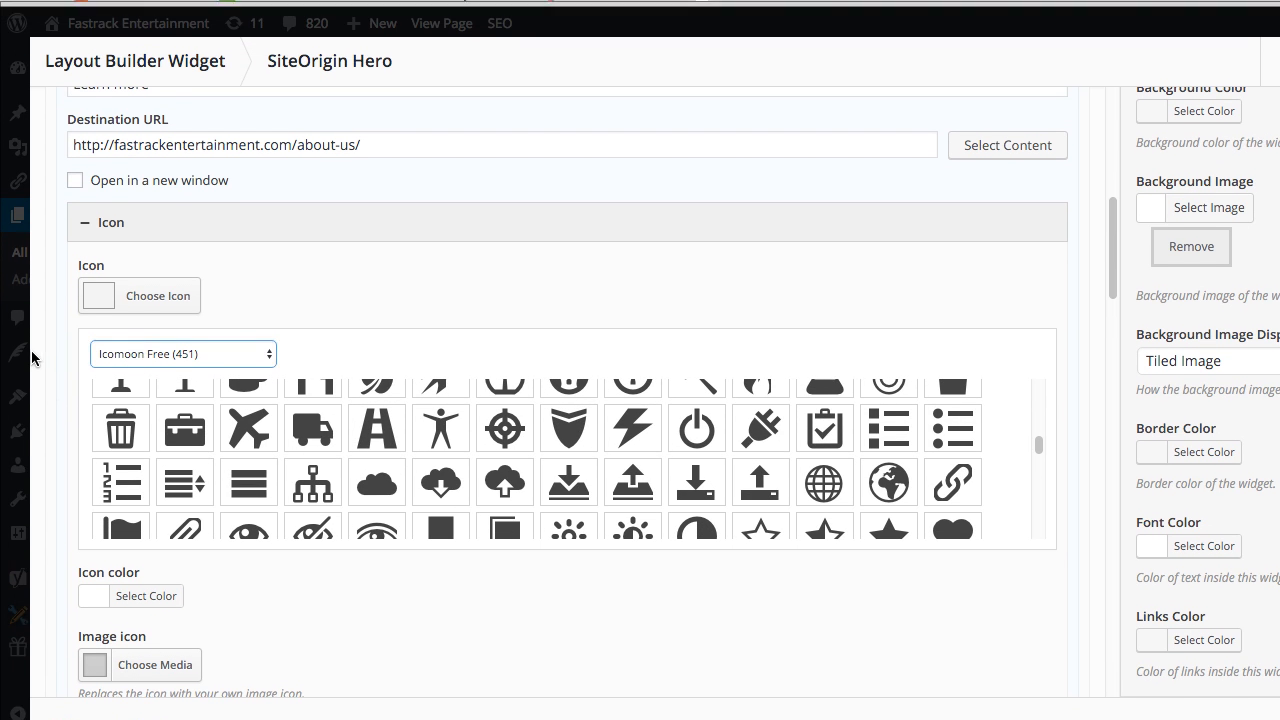
pyautogui.click(110, 355)
pyautogui.click(62, 358)
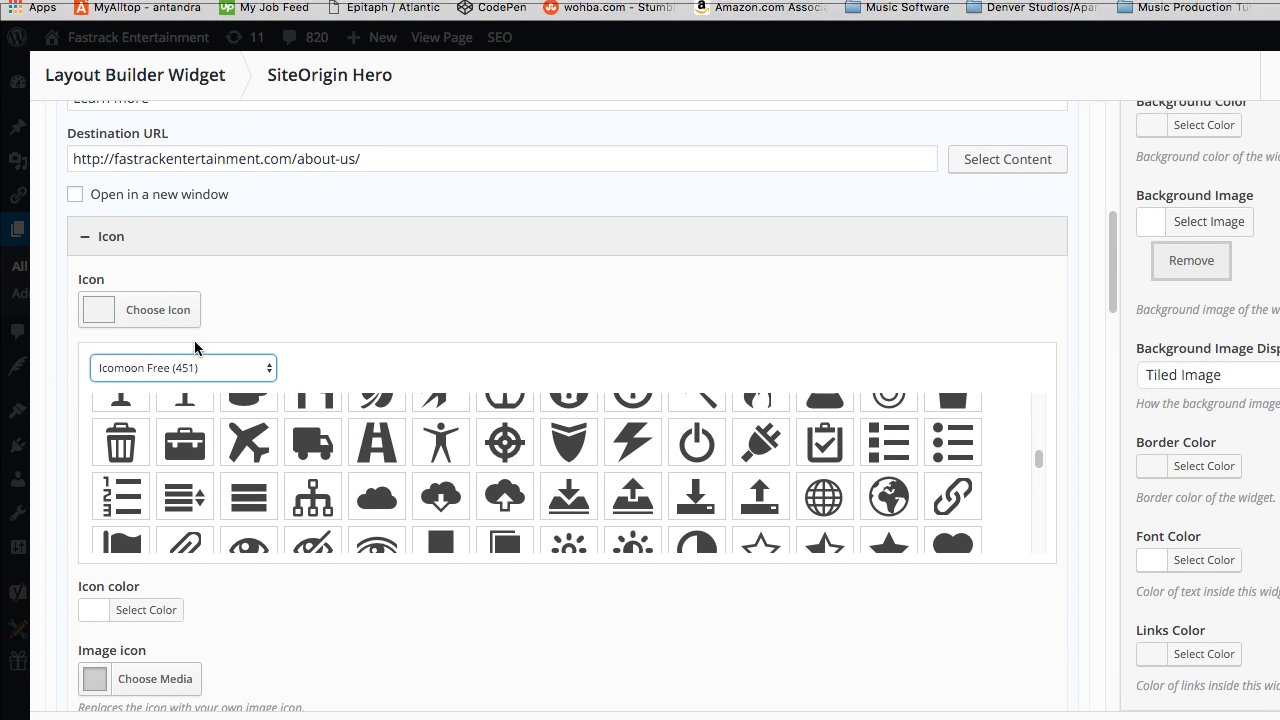
# - Examine the Learn more button's alignment, theme, color, hover effect, font size, rounding and padding settings
pyautogui.scroll(-10, 62, 394)
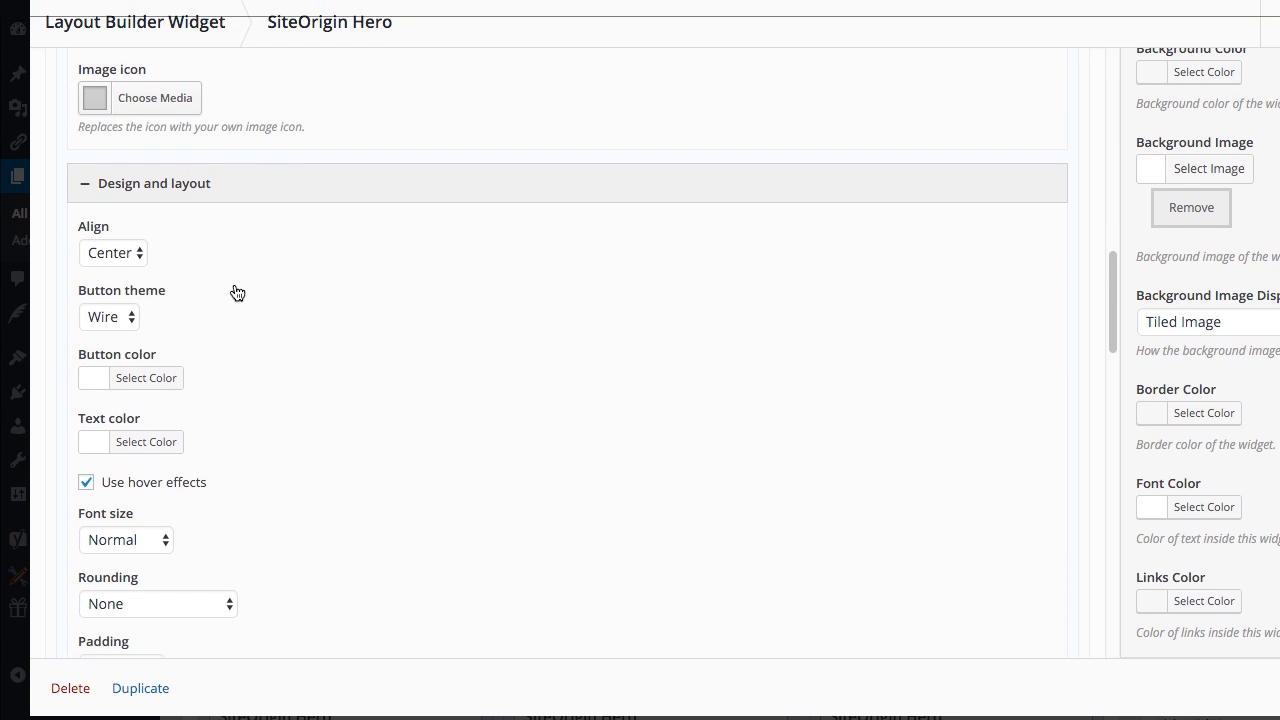
pyautogui.scroll(-3, 286, 340)
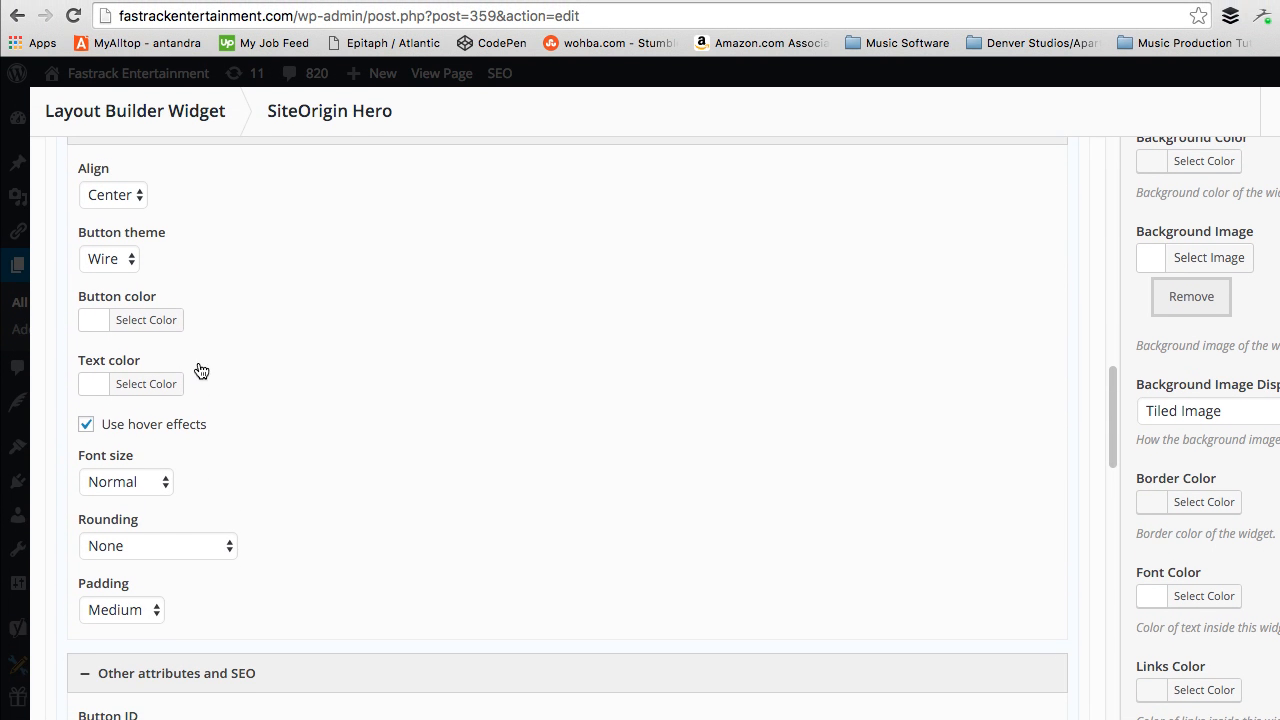
pyautogui.click(150, 361)
pyautogui.moveTo(170, 440); pyautogui.dragTo(68, 386)
pyautogui.click(277, 301)
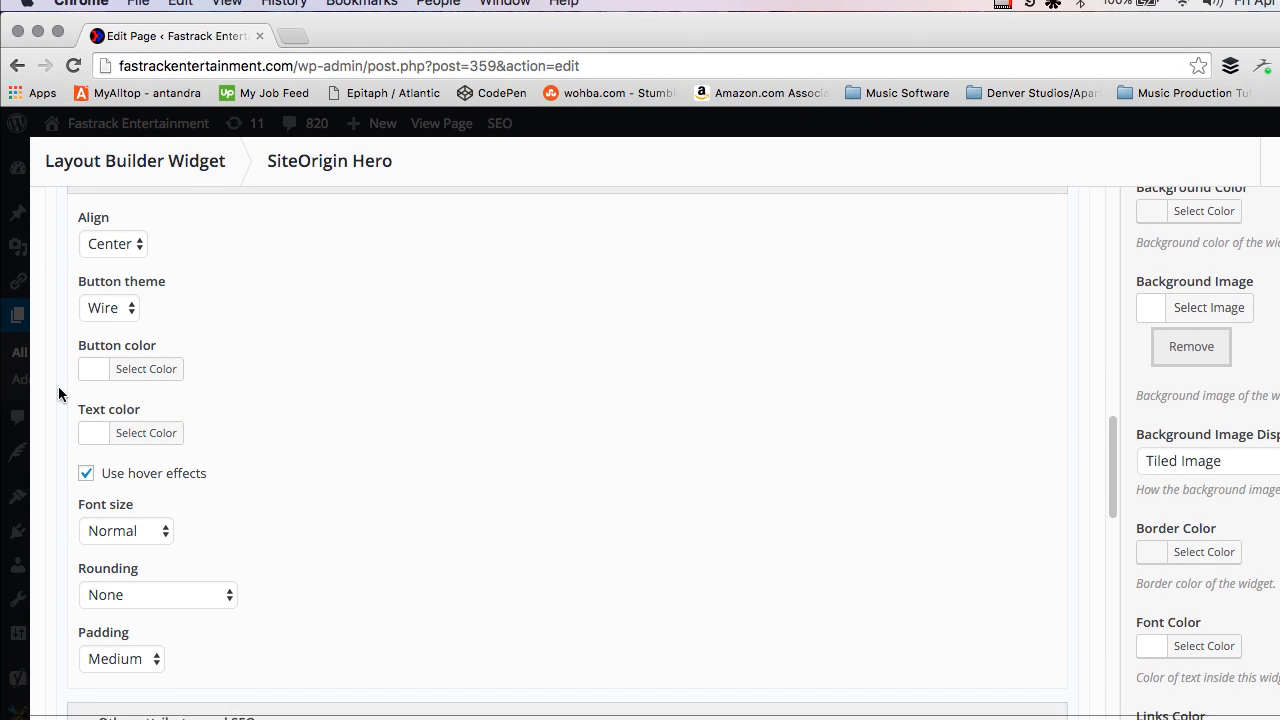
# - Set the Learn more button's title attribute to "About Fastrack Entertainment"
pyautogui.scroll(-5, 58, 380)
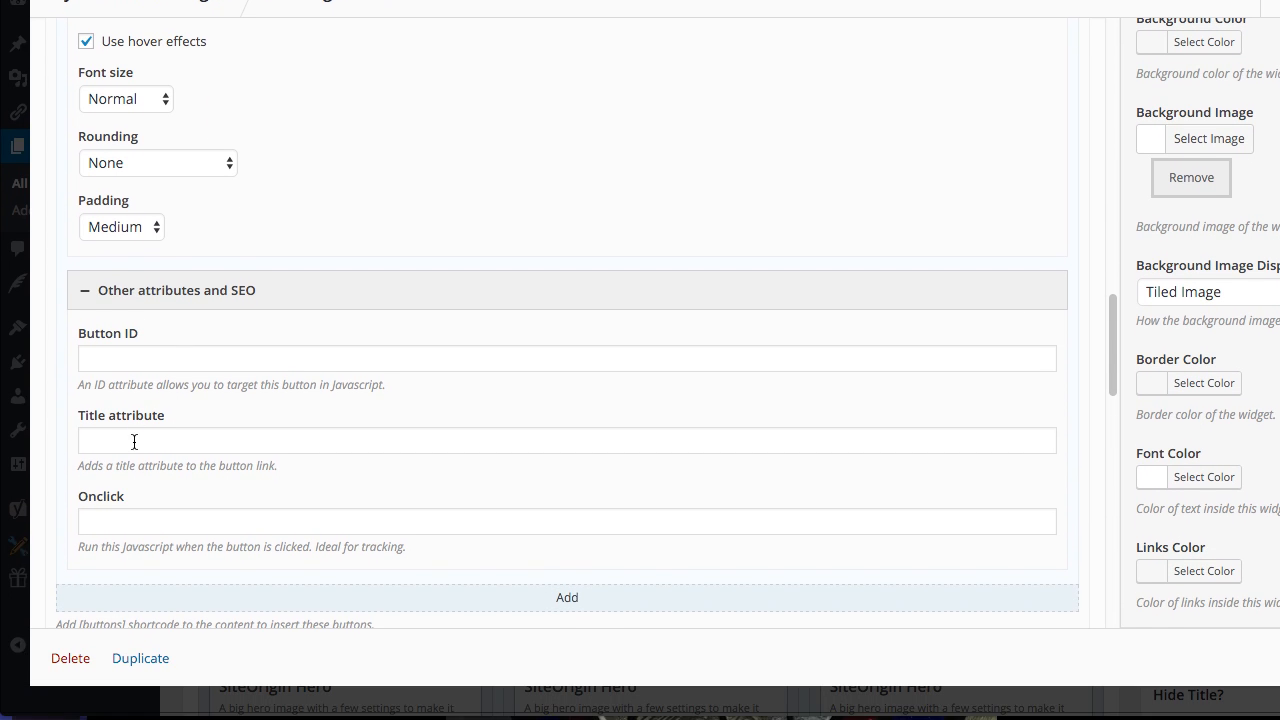
pyautogui.click(132, 514)
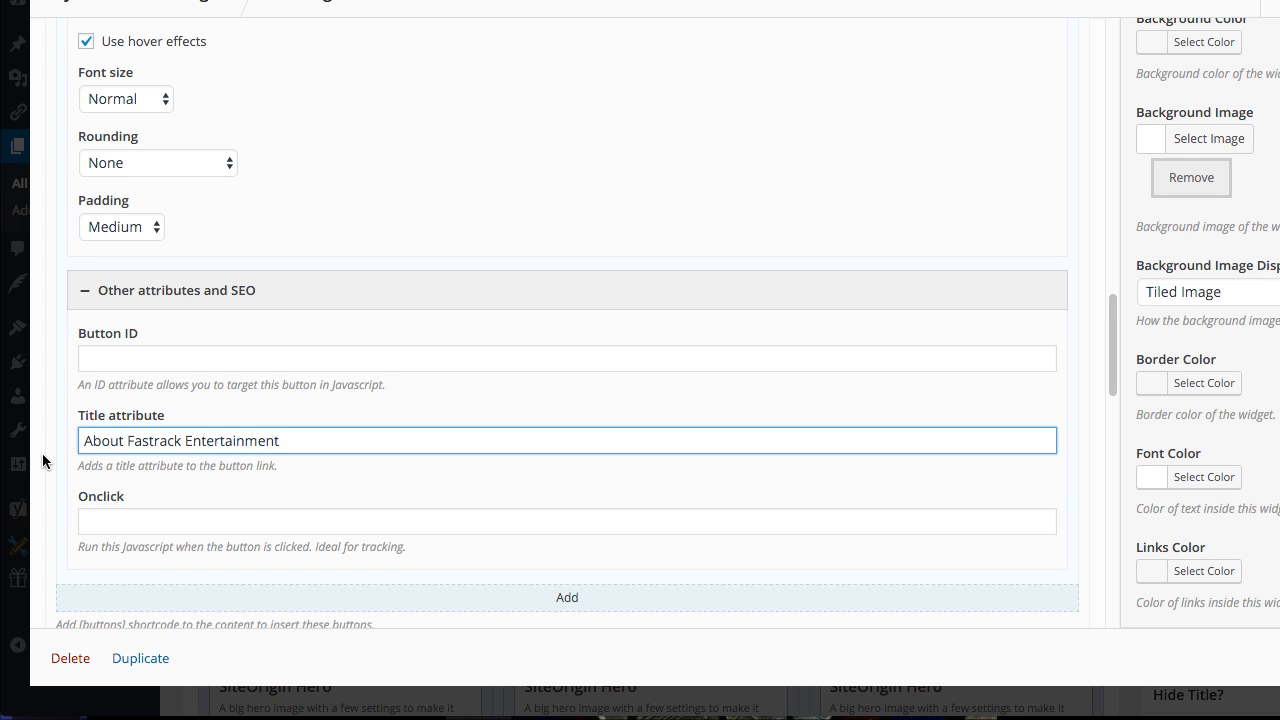
pyautogui.scroll(-2, 42, 453)
pyautogui.scroll(-3, 114, 391)
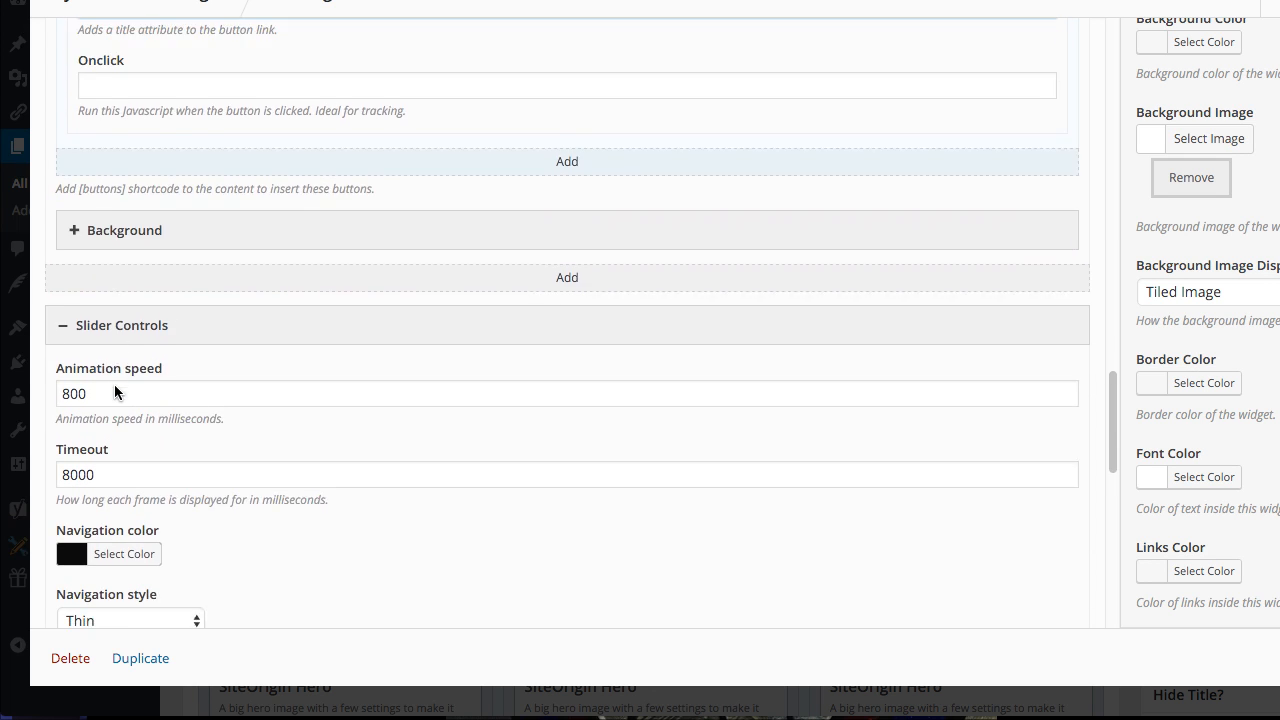
pyautogui.scroll(2, 114, 391)
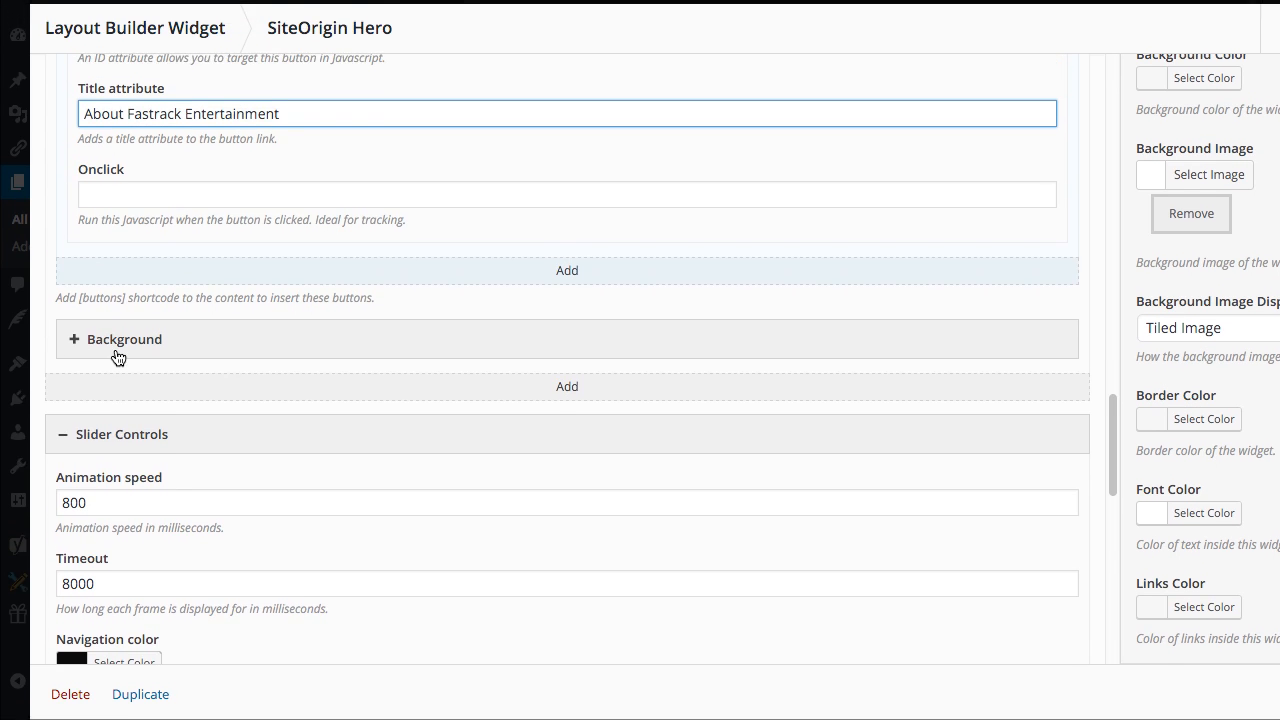
pyautogui.scroll(1, 117, 358)
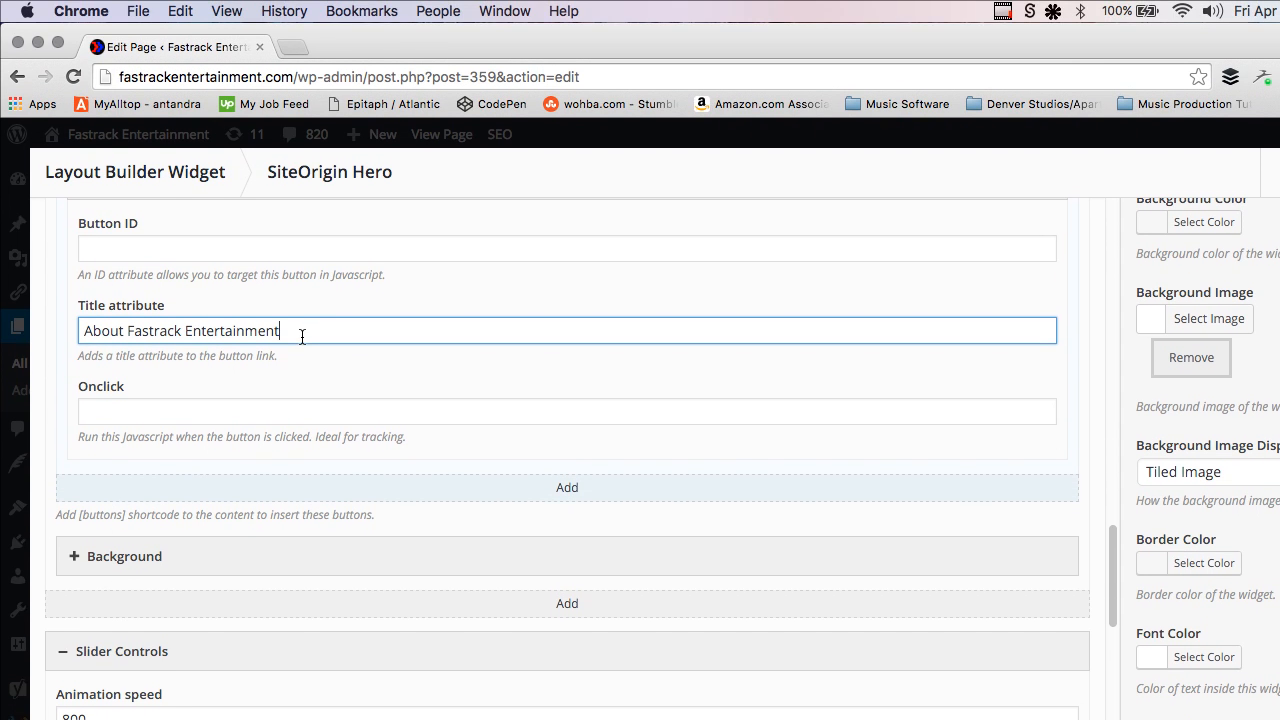
pyautogui.moveTo(302, 337); pyautogui.dragTo(99, 330)
# - Examine the Hero's Slider Controls for animation speed, timeout and navigation settings, and collapse the section
pyautogui.scroll(-3, 84, 400)
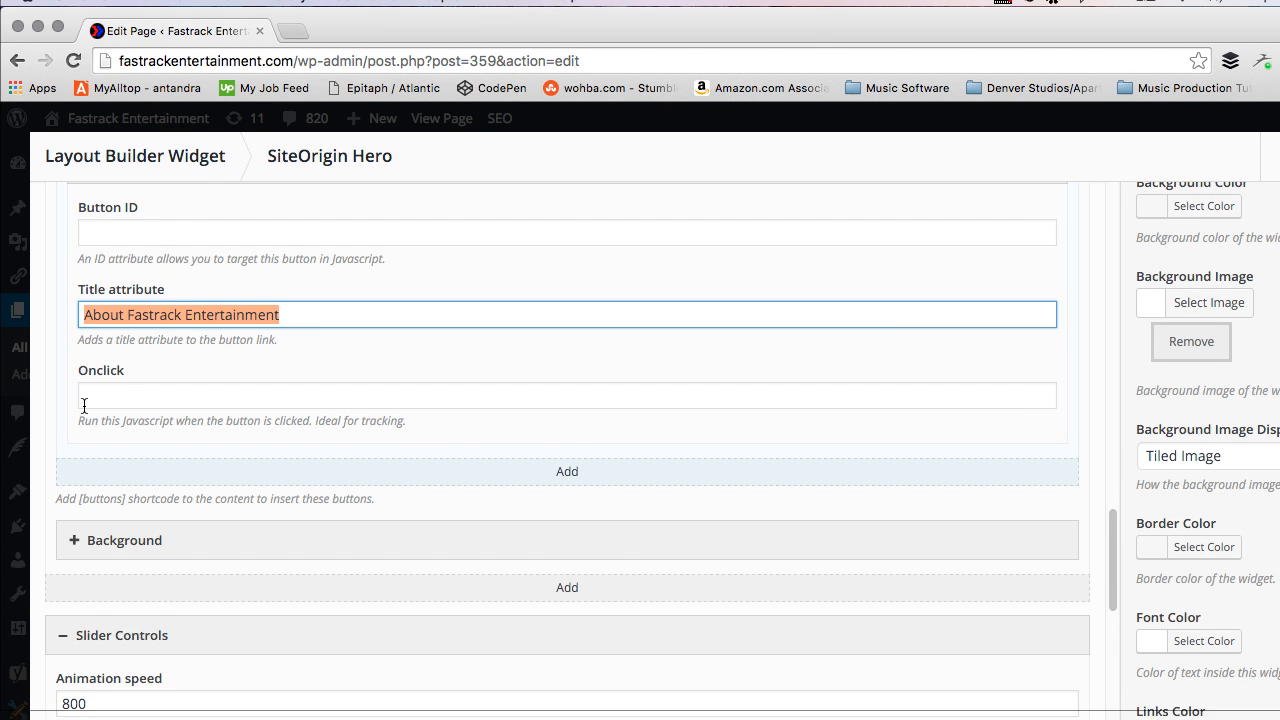
pyautogui.scroll(-1, 128, 398)
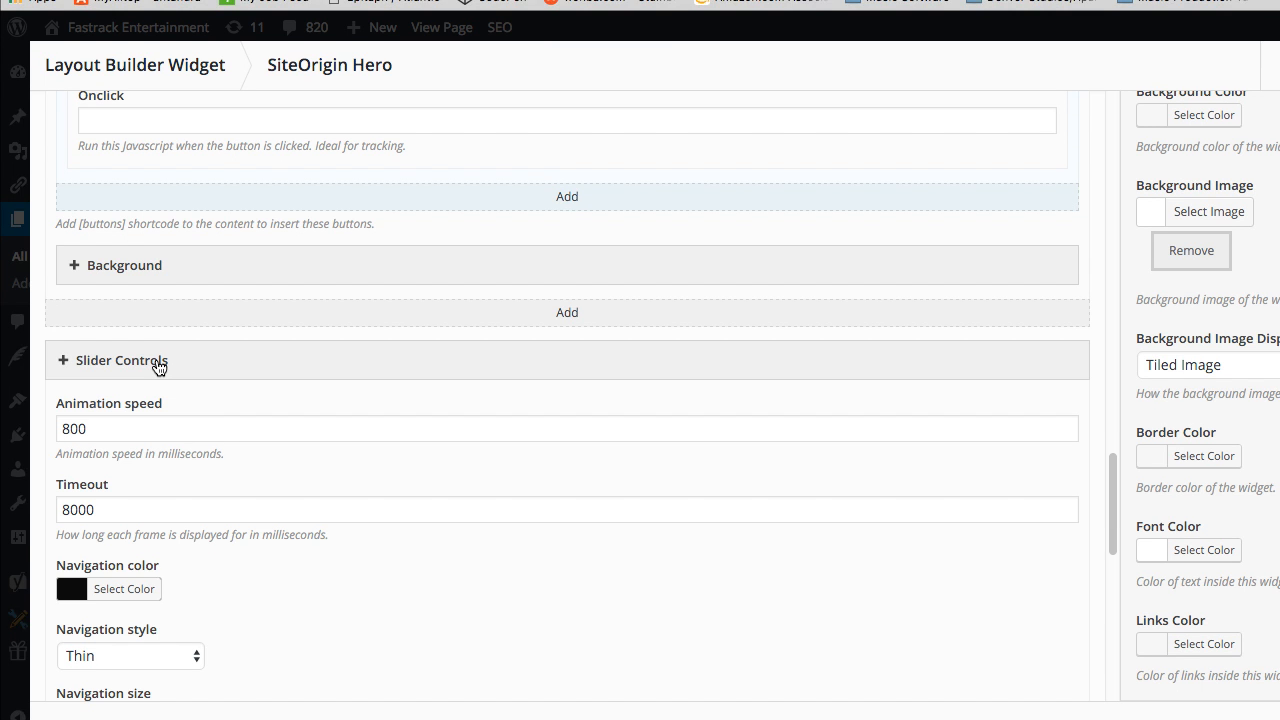
pyautogui.click(157, 362)
pyautogui.click(157, 362)
pyautogui.scroll(-4, 110, 370)
pyautogui.click(98, 264)
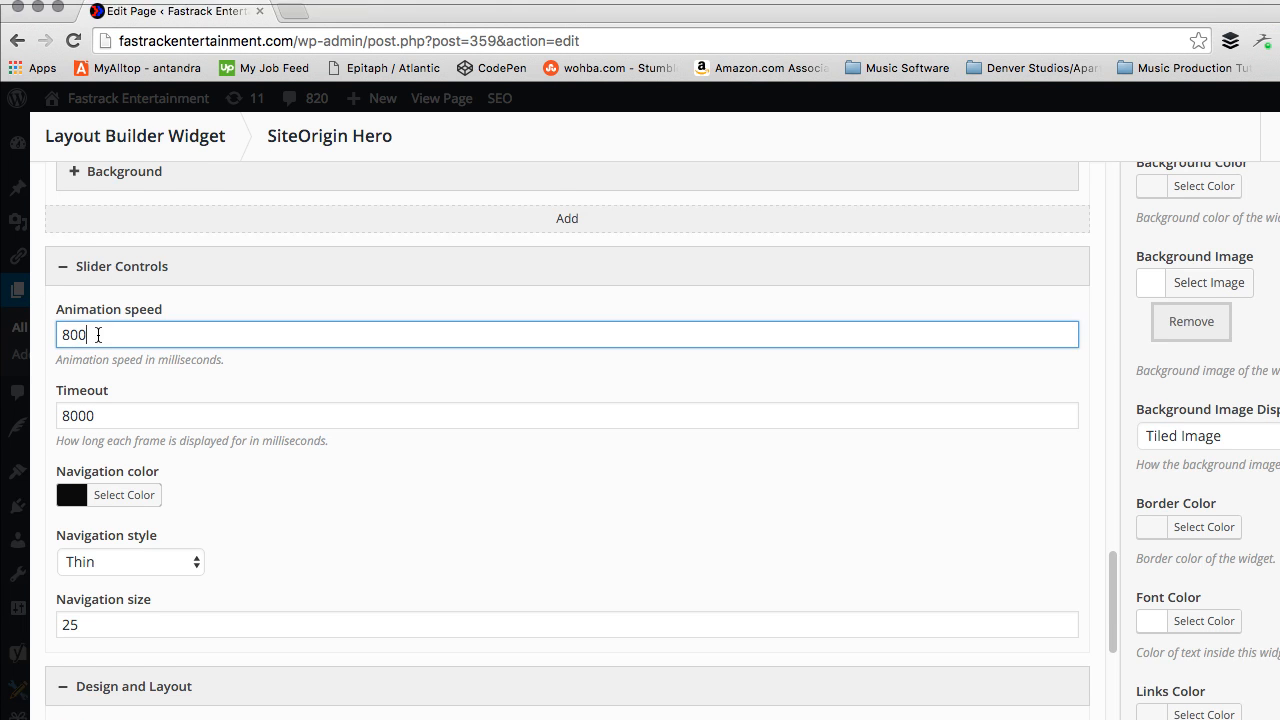
pyautogui.doubleClick(98, 334)
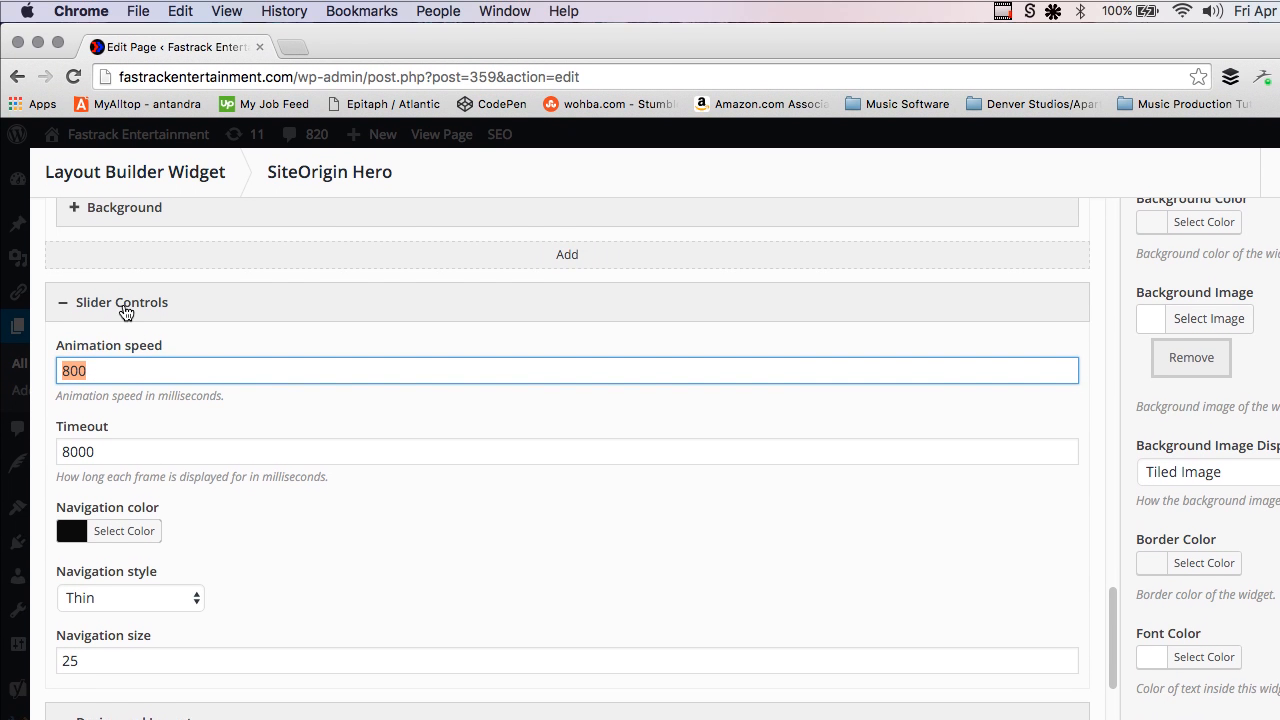
pyautogui.click(125, 313)
# - Collapse the hero frame and examine the widget's Design and Layout settings for height, padding and container width
pyautogui.scroll(15, 124, 308)
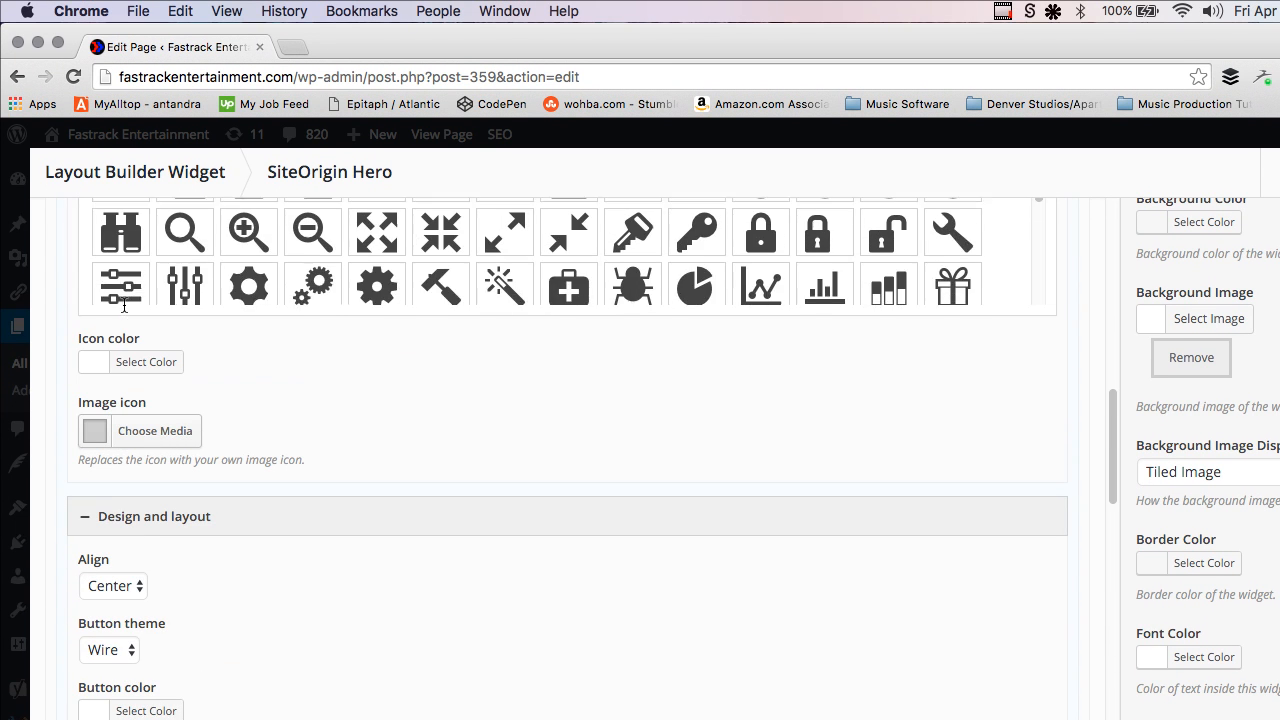
pyautogui.scroll(10, 100, 305)
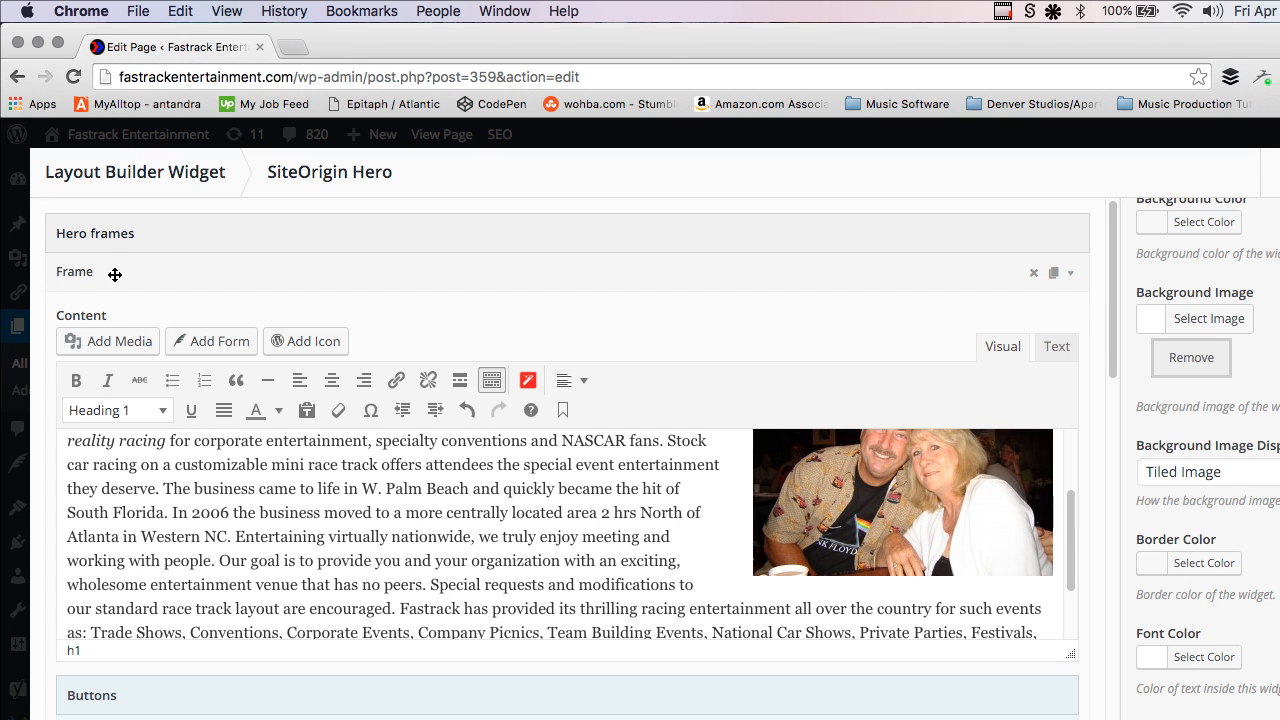
pyautogui.click(115, 274)
pyautogui.scroll(-4, 118, 399)
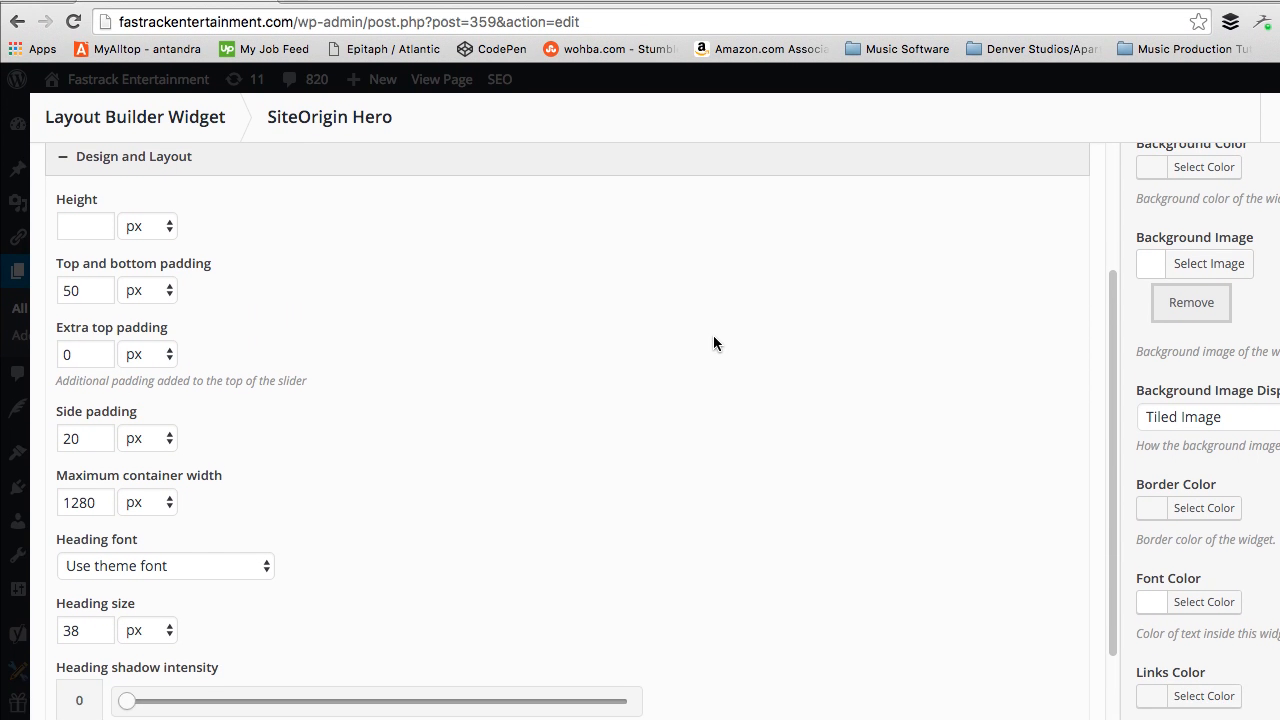
pyautogui.scroll(4, 709, 383)
pyautogui.scroll(5, 1130, 405)
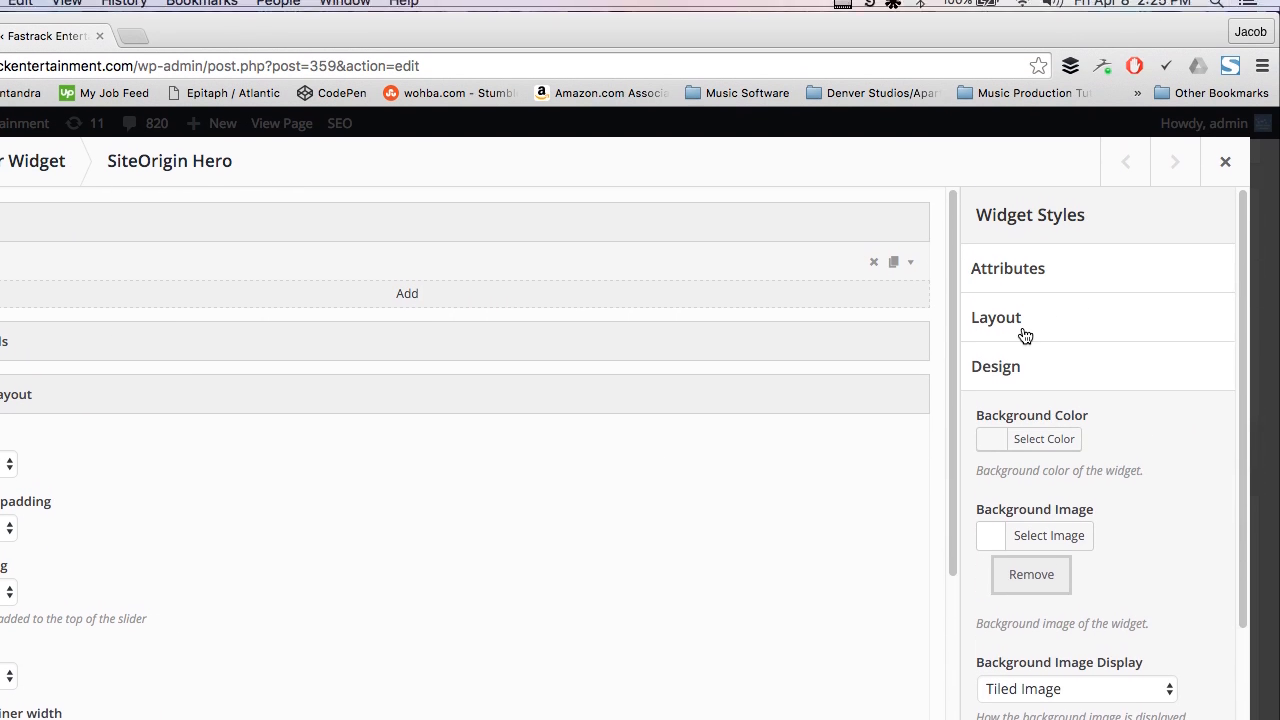
# - Examine the Hero widget's attribute and layout style options and accept the widget's settings
pyautogui.click(1025, 335)
pyautogui.click(1000, 278)
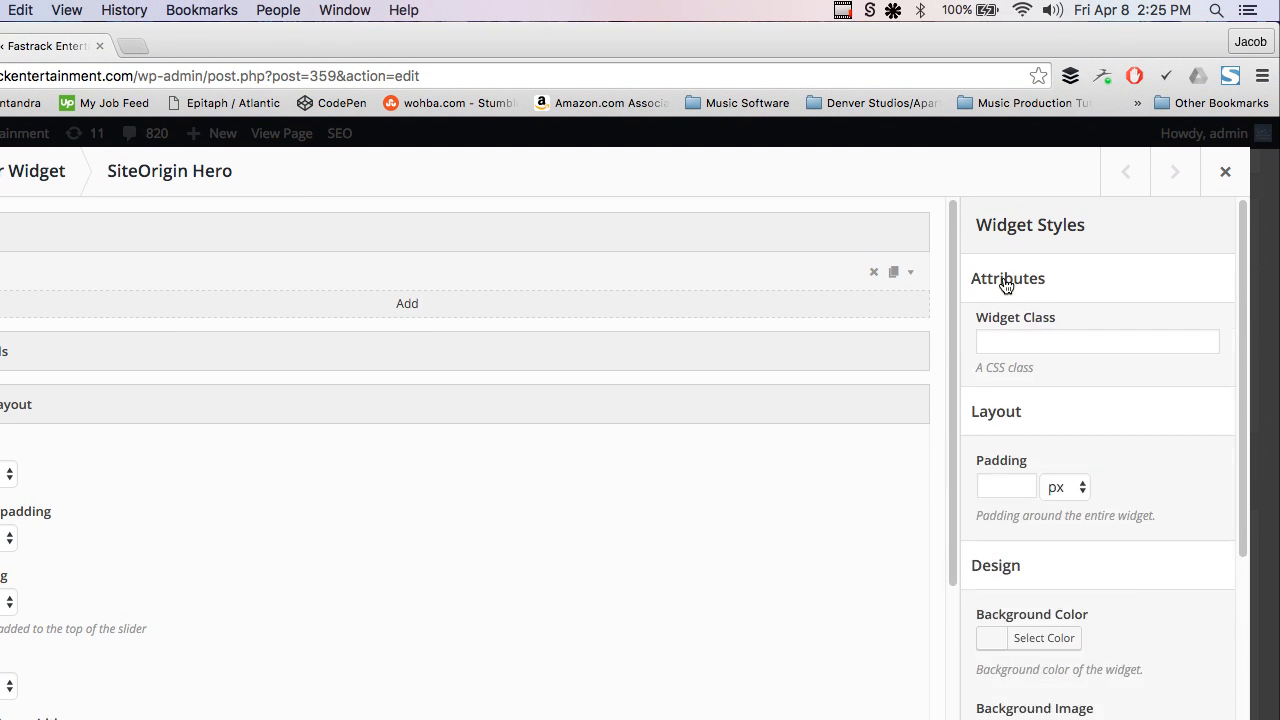
pyautogui.click(1003, 279)
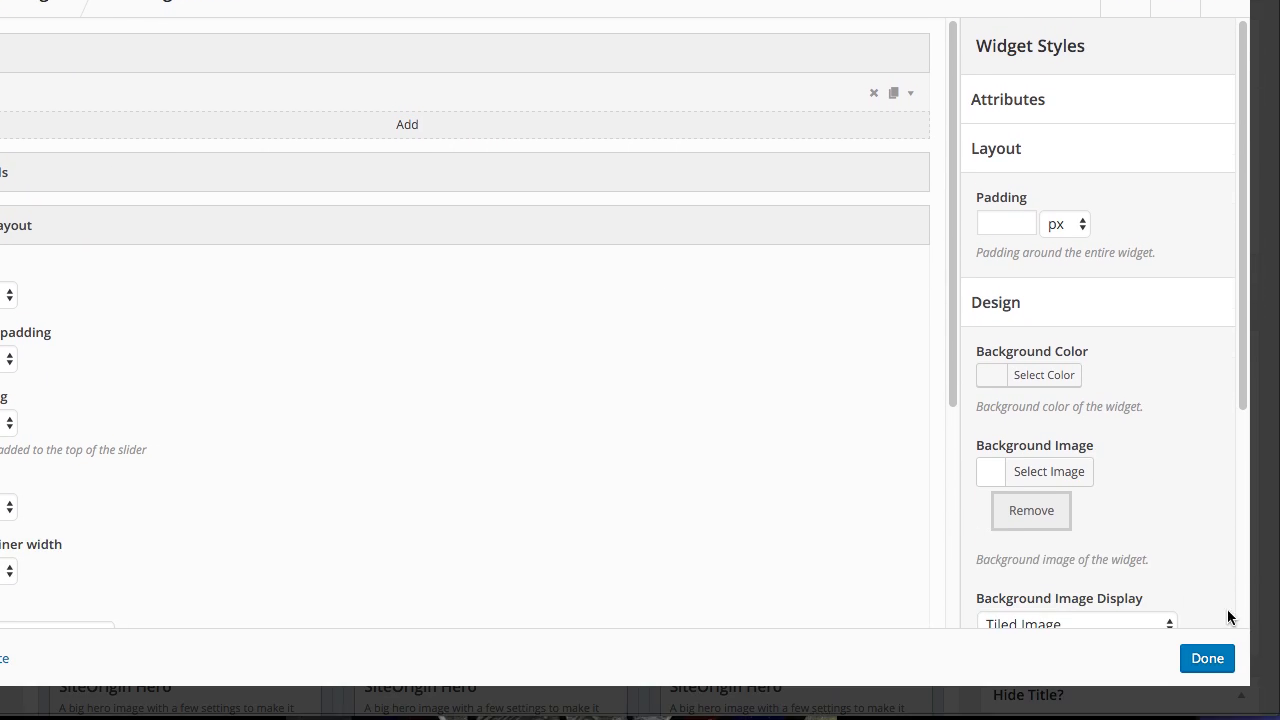
pyautogui.click(1203, 660)
# - Open the nested Hero's row for editing and examine its attributes, including the Row ID
pyautogui.moveTo(909, 104)
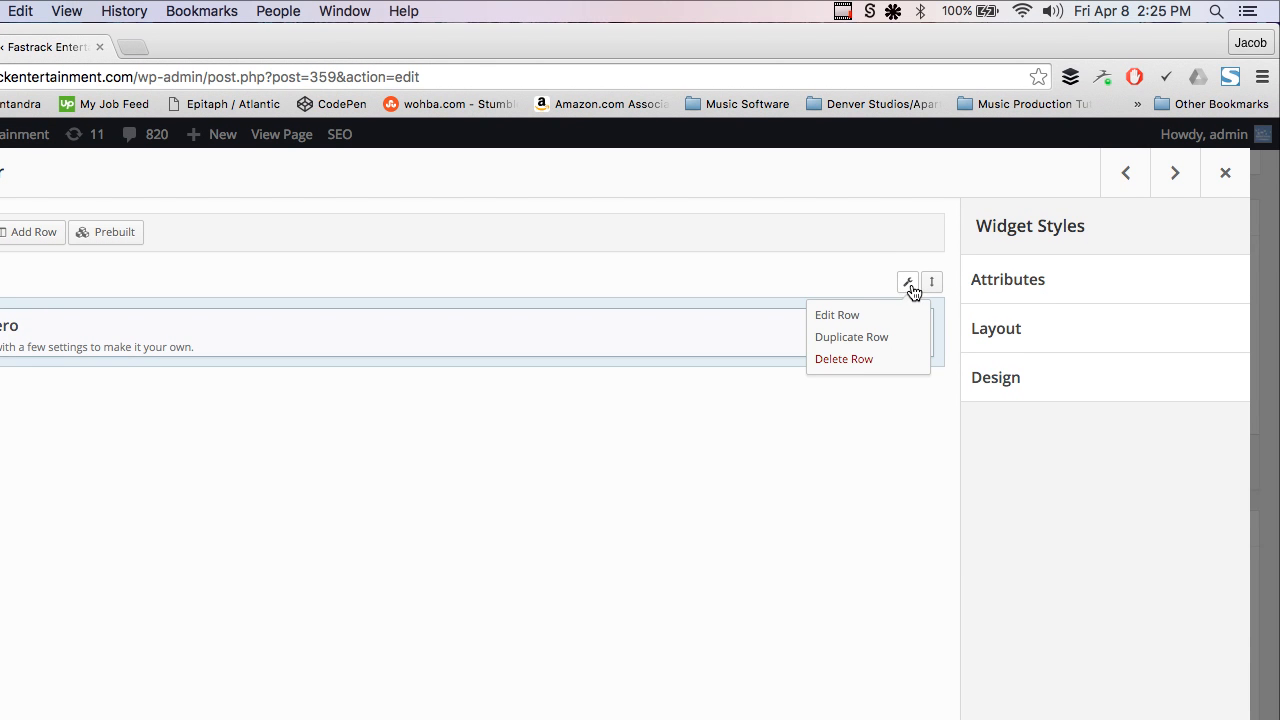
pyautogui.click(858, 316)
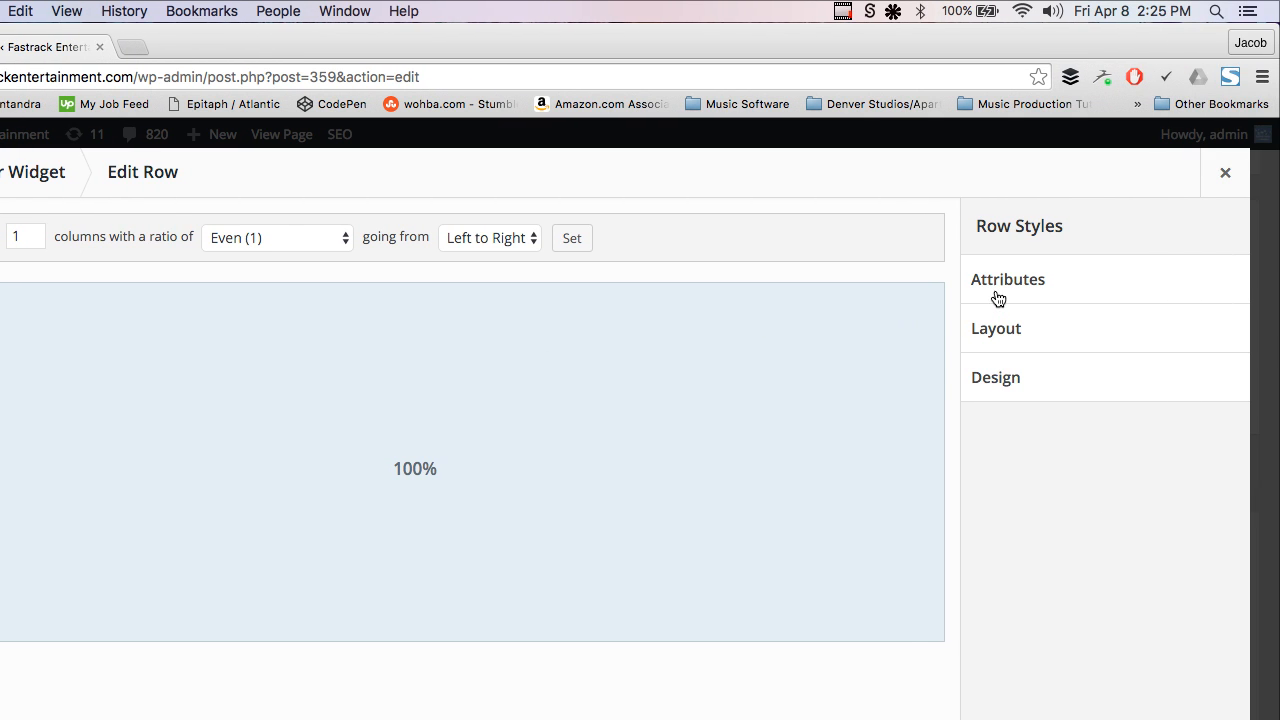
pyautogui.click(998, 292)
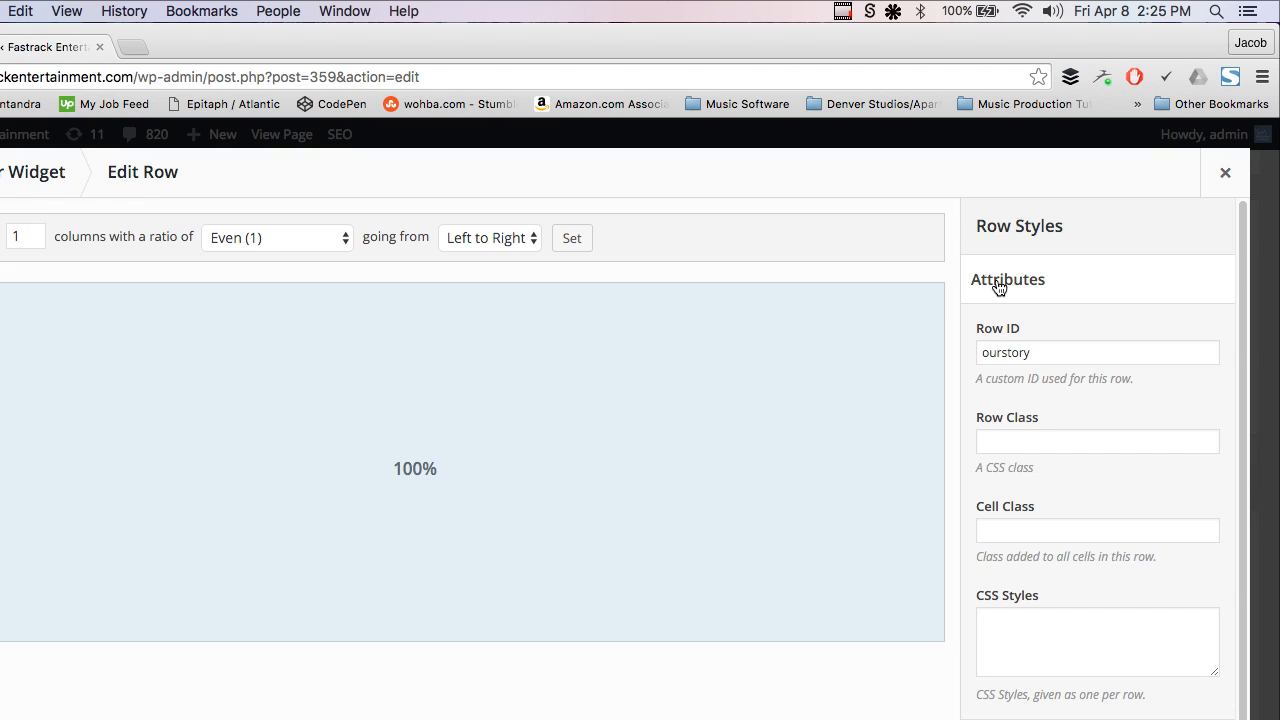
pyautogui.doubleClick(1033, 352)
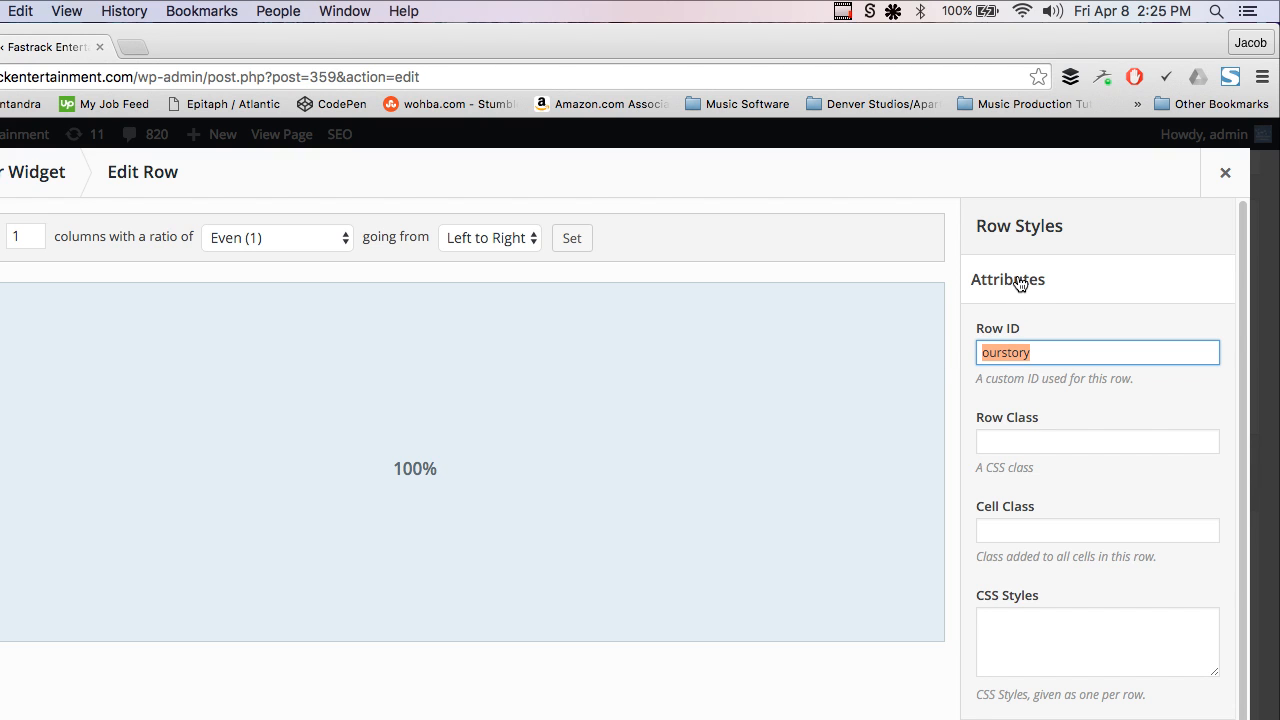
pyautogui.click(1019, 283)
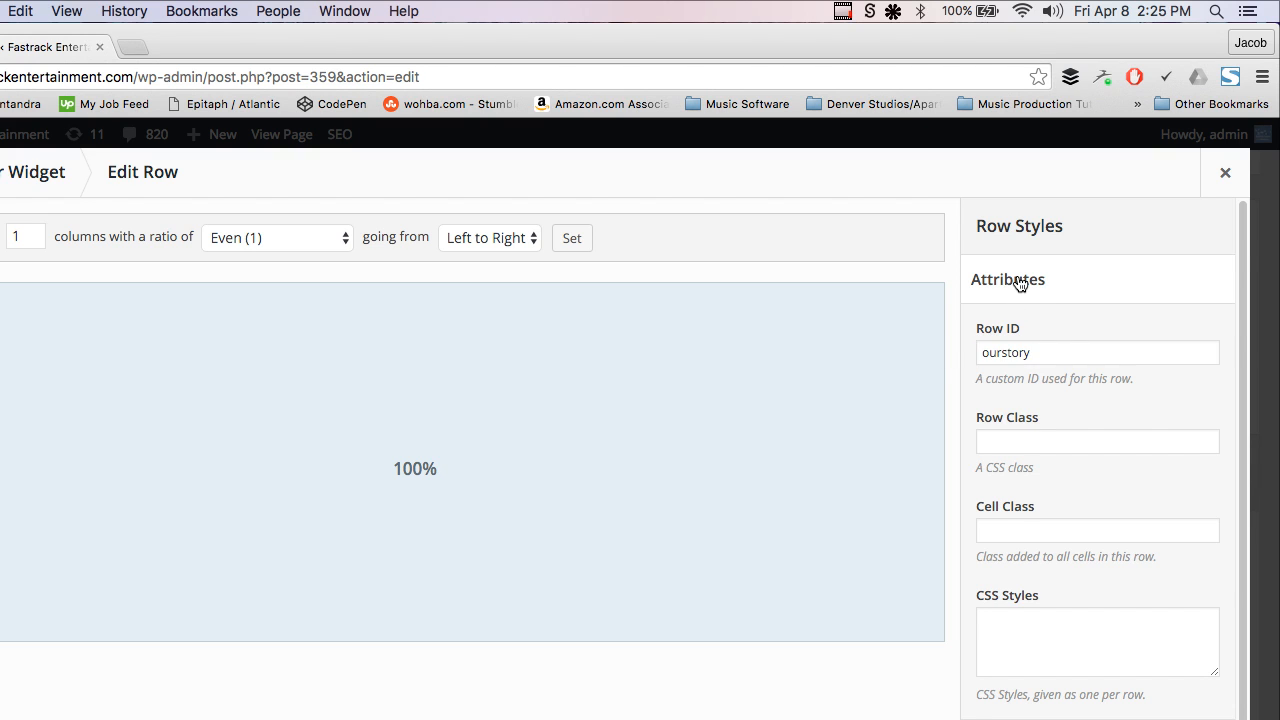
# - Examine the row's layout and design style options, recheck its attributes, and finish editing the row
pyautogui.click(1006, 330)
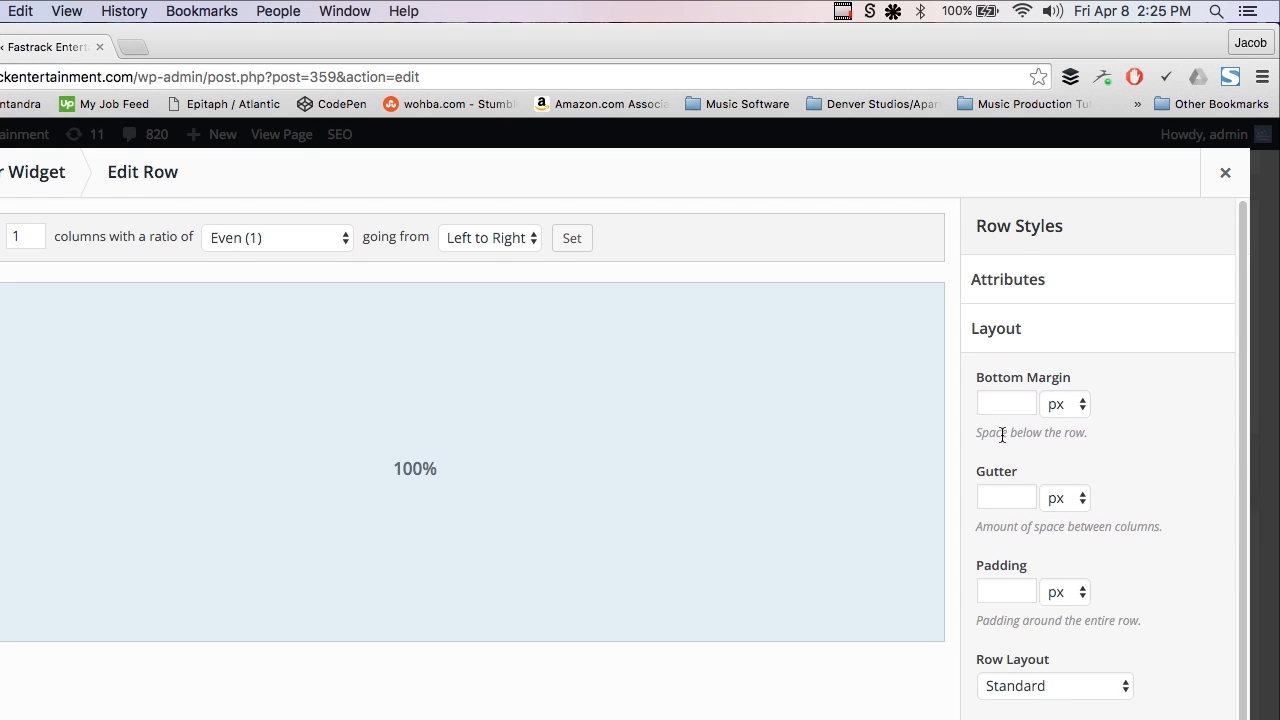
pyautogui.scroll(-3, 1001, 435)
pyautogui.scroll(2, 1003, 394)
pyautogui.click(1014, 294)
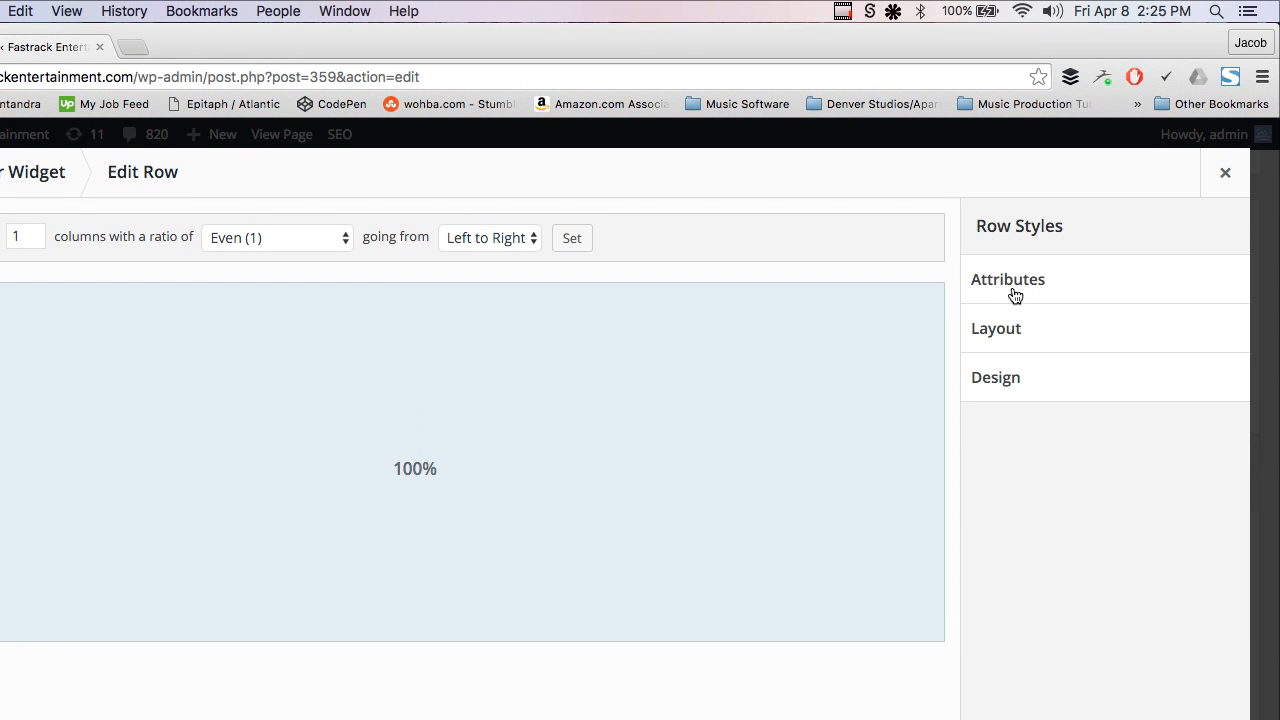
pyautogui.click(1009, 393)
pyautogui.scroll(-2, 1007, 372)
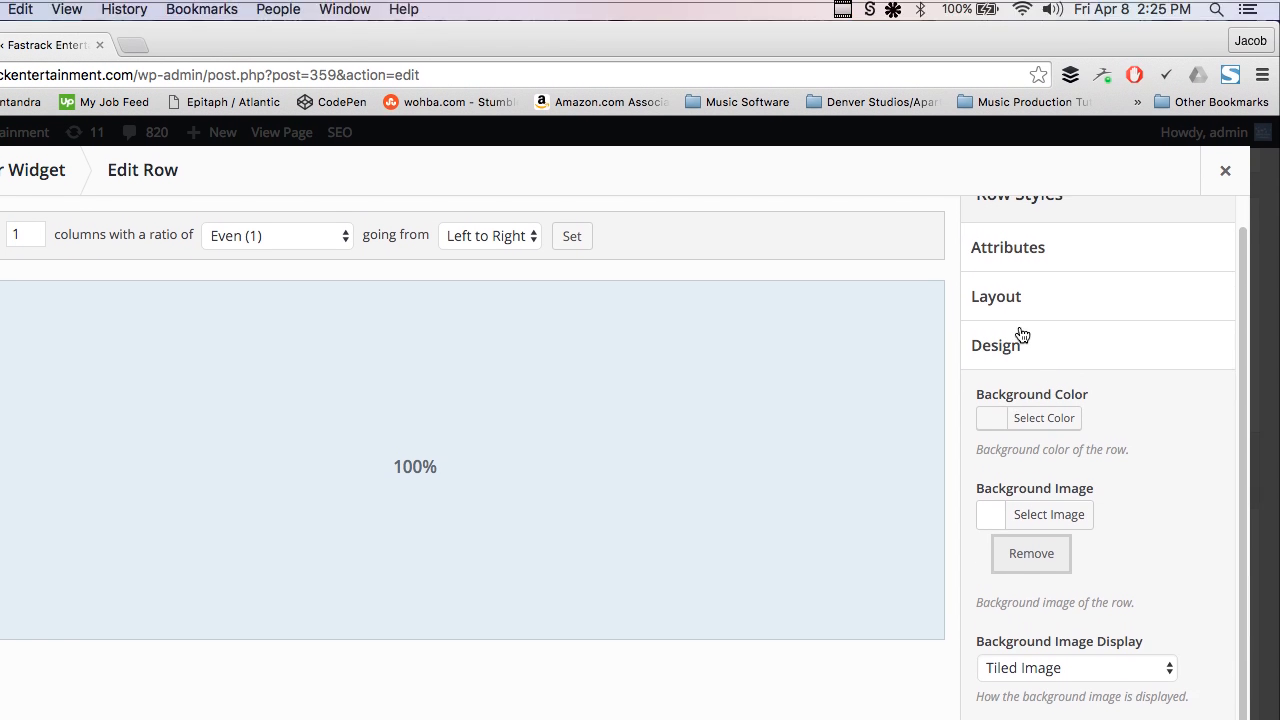
pyautogui.click(1022, 335)
pyautogui.click(1016, 279)
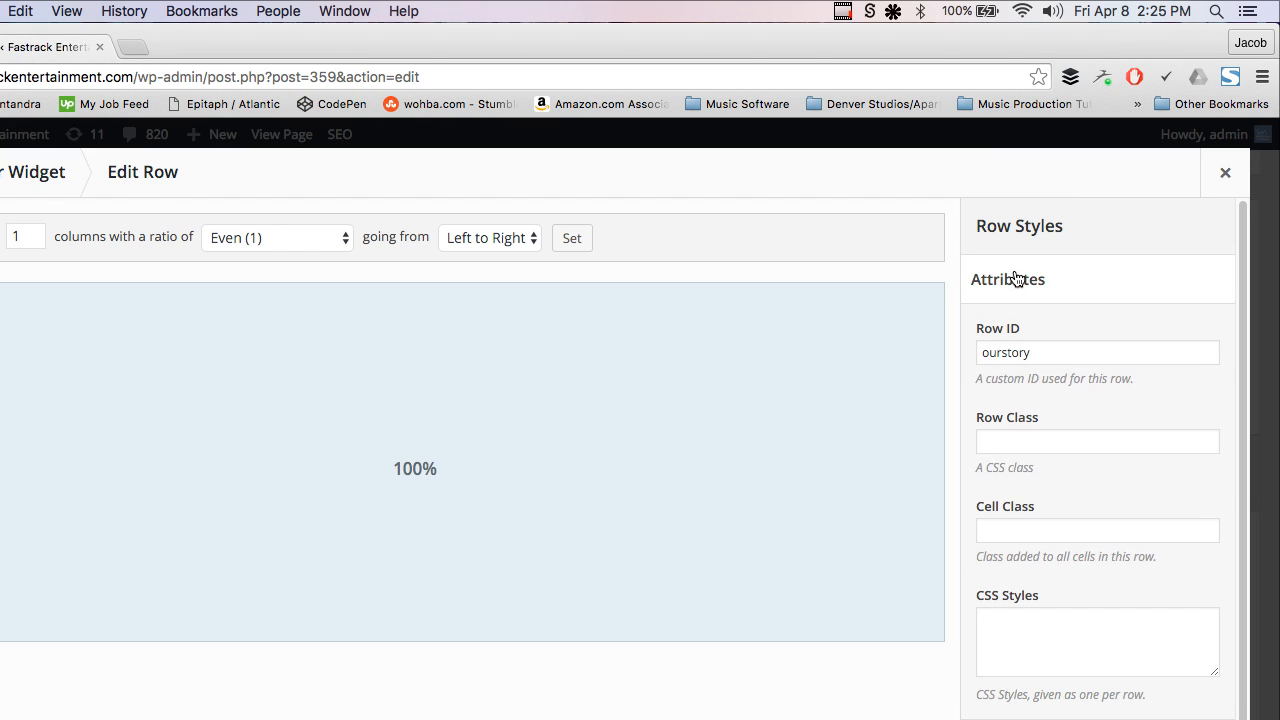
pyautogui.click(1015, 279)
pyautogui.click(1012, 328)
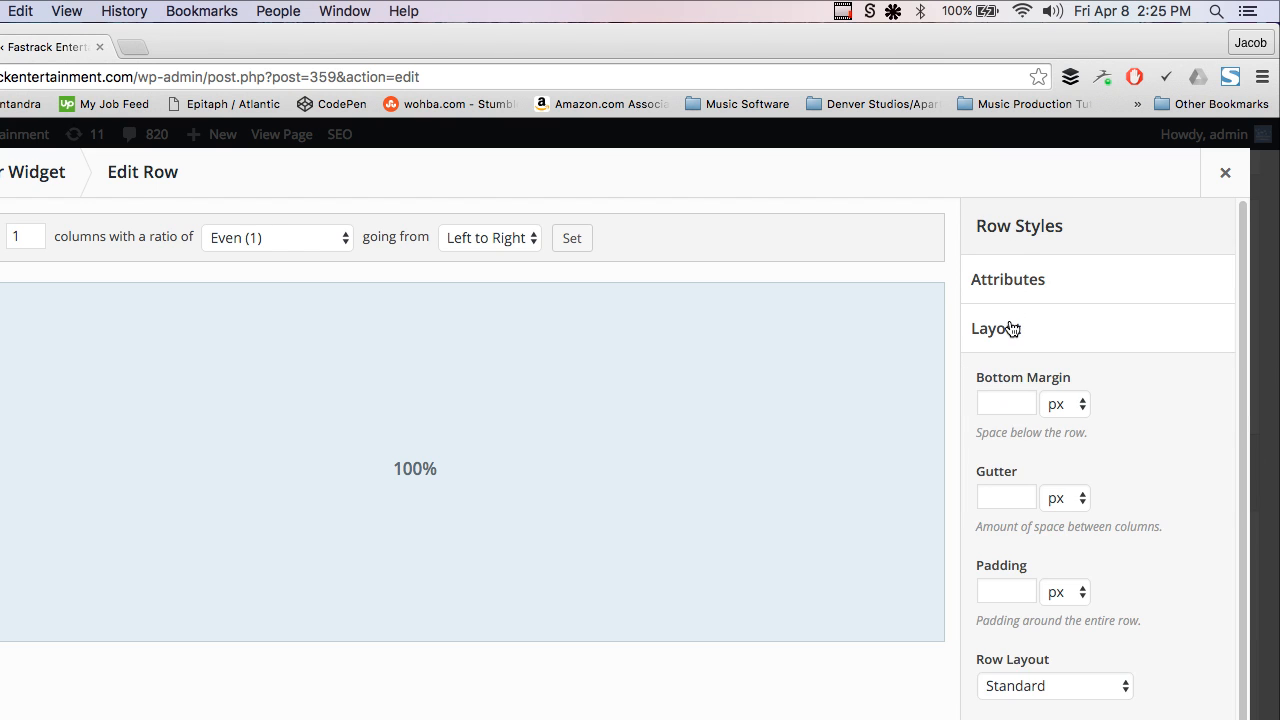
pyautogui.click(1012, 328)
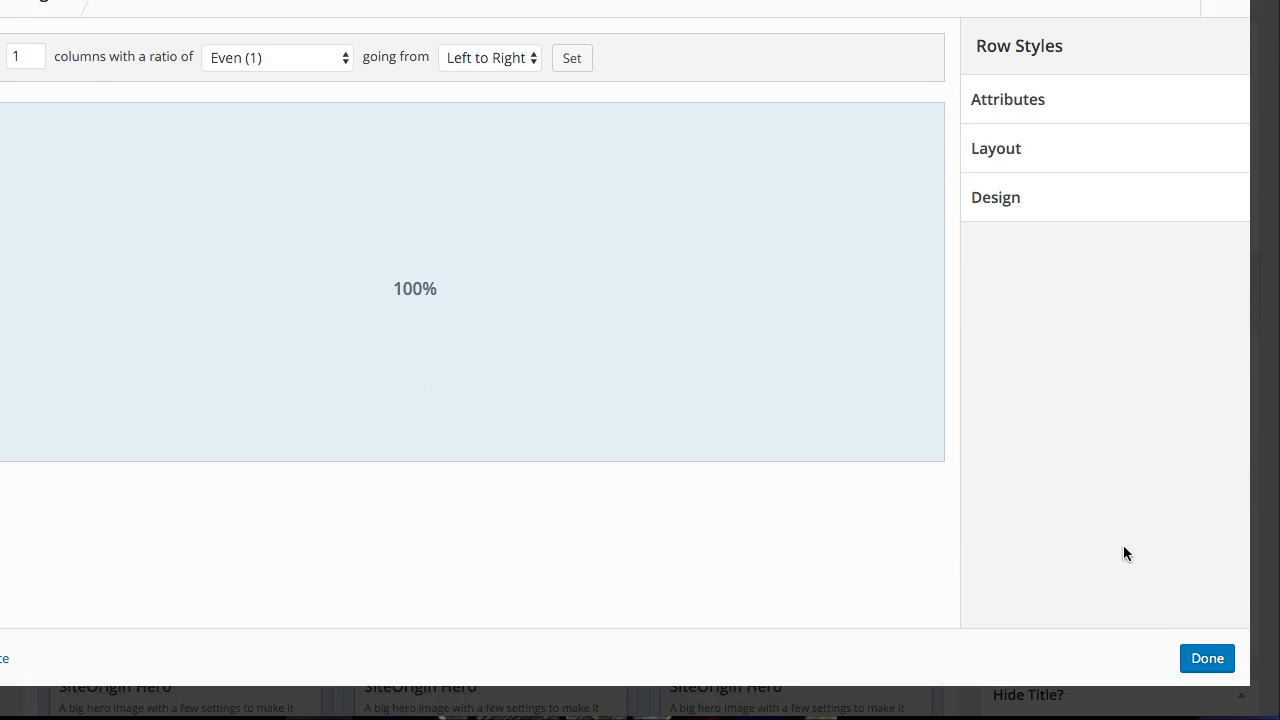
pyautogui.click(1207, 656)
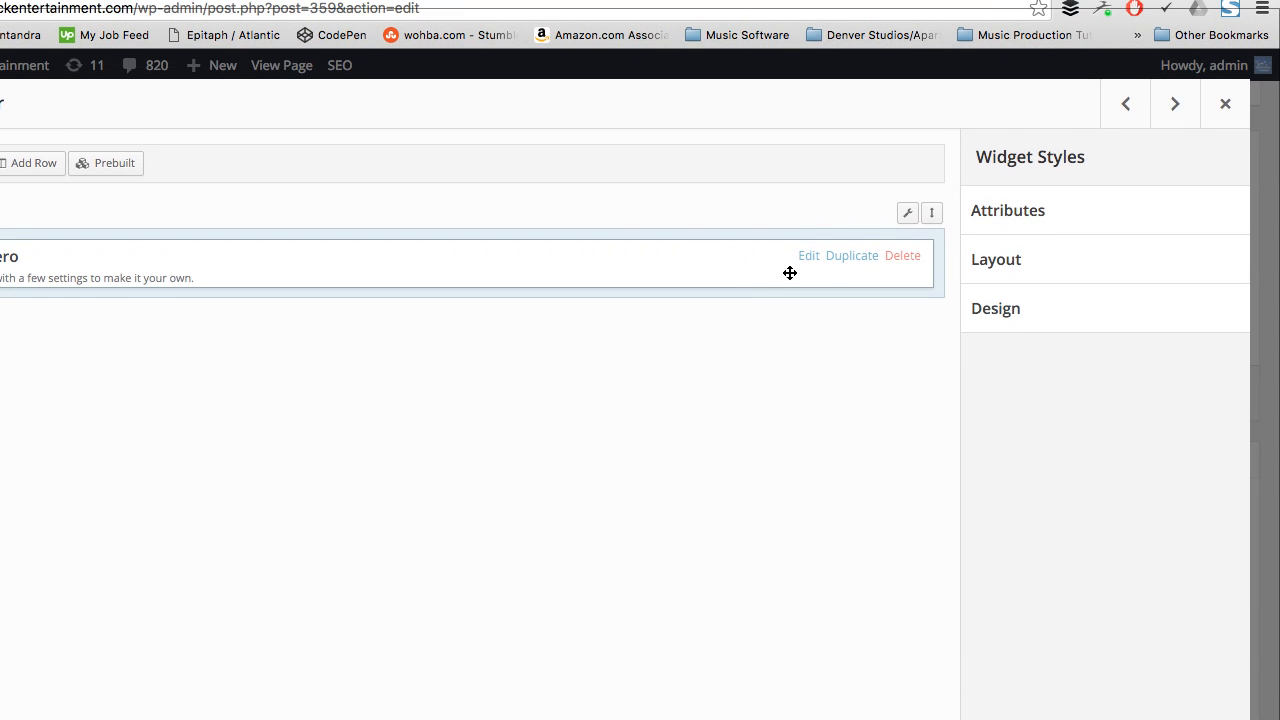
# - Reopen the nested Hero widget and set its top and bottom padding to 100 px
pyautogui.click(809, 325)
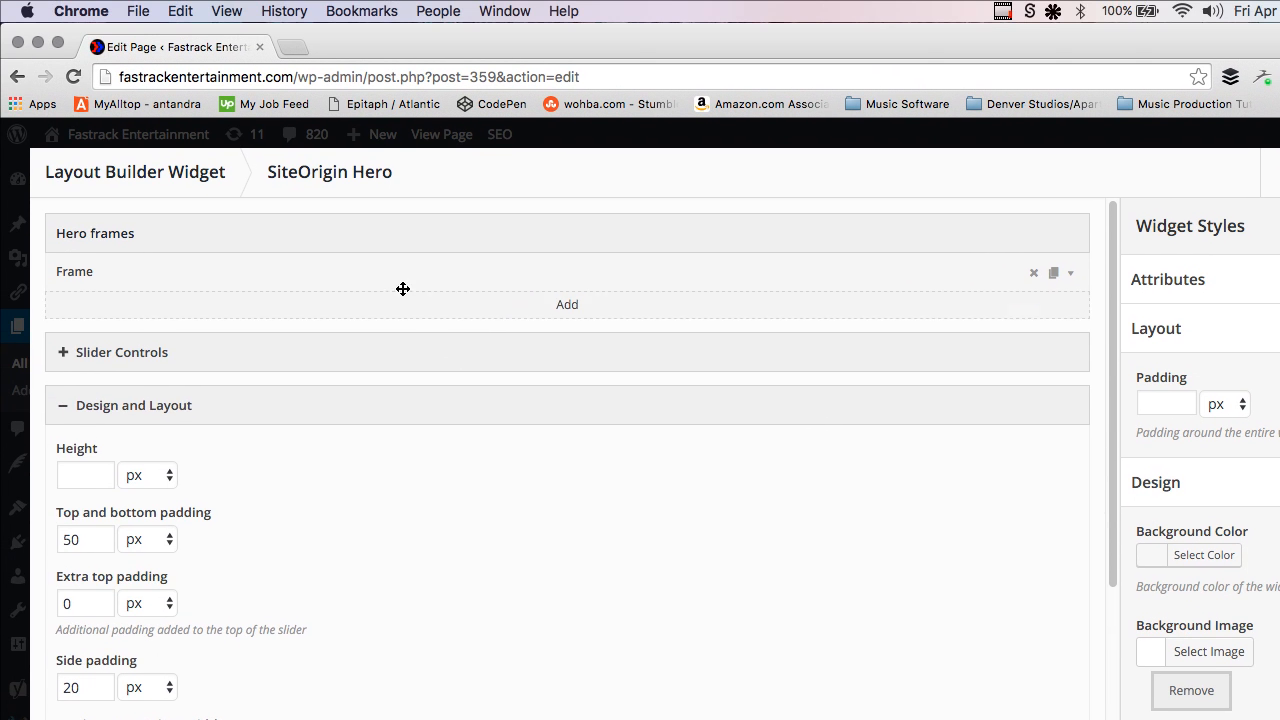
pyautogui.click(394, 277)
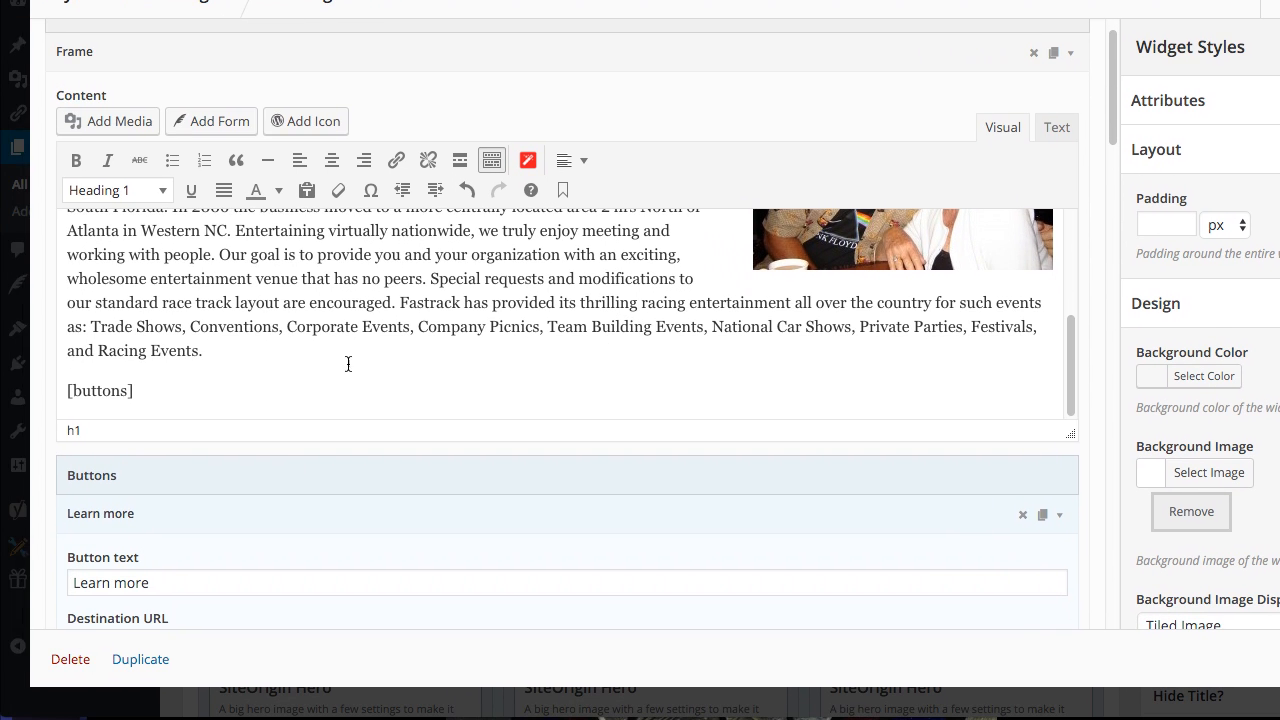
pyautogui.scroll(-4, 315, 369)
pyautogui.scroll(-5, 225, 450)
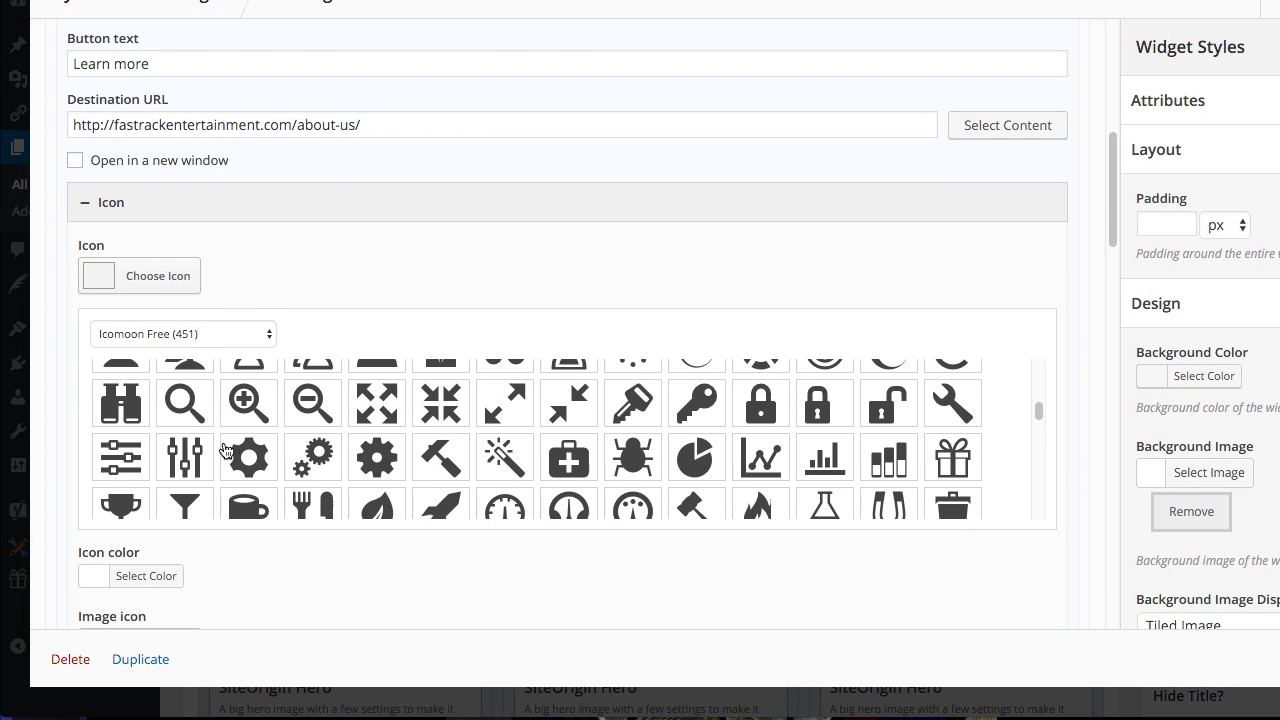
pyautogui.scroll(-10, 63, 465)
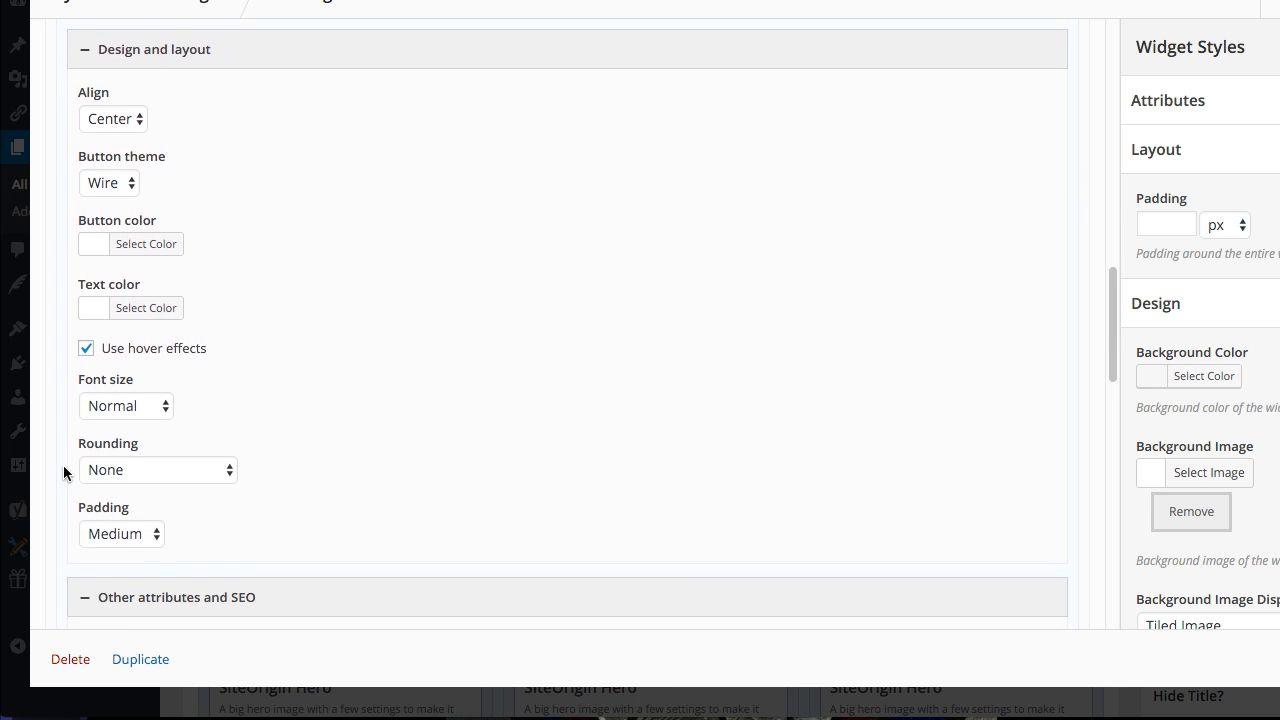
pyautogui.scroll(-10, 63, 465)
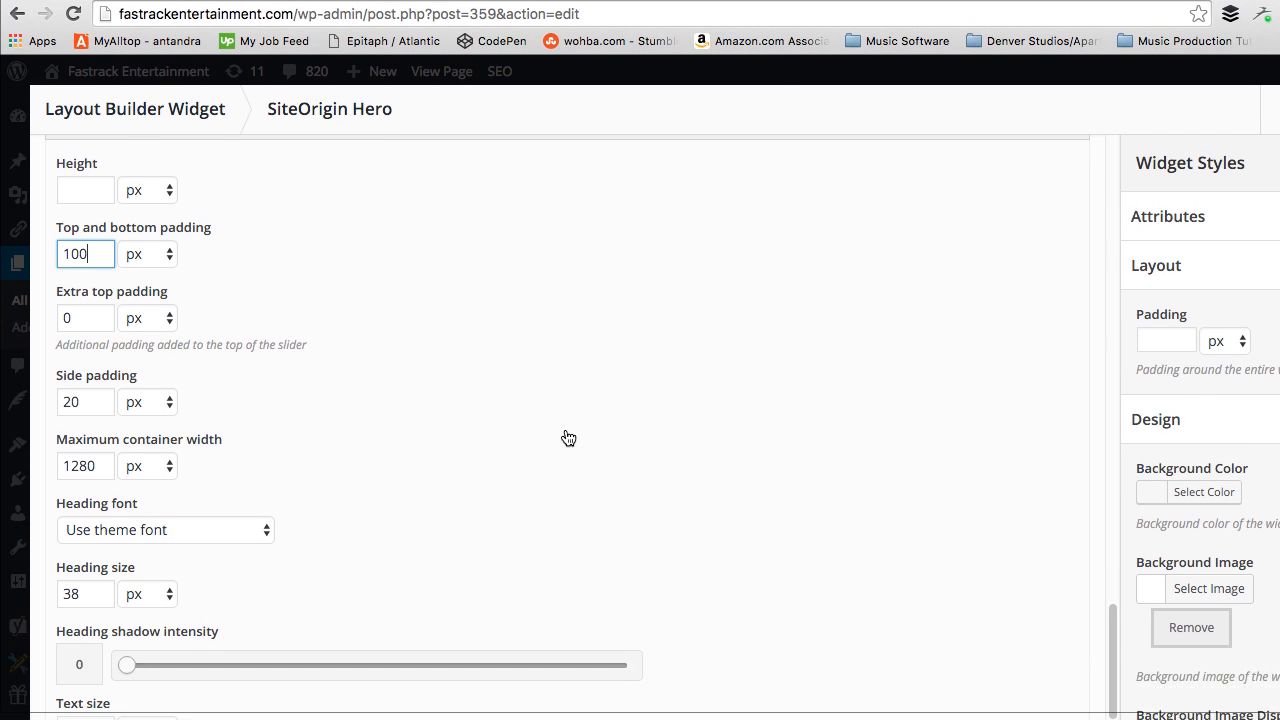
# - Set the Hero's top and bottom padding to 50 px and accept the Hero and Layout Builder settings
pyautogui.scroll(-1, 566, 499)
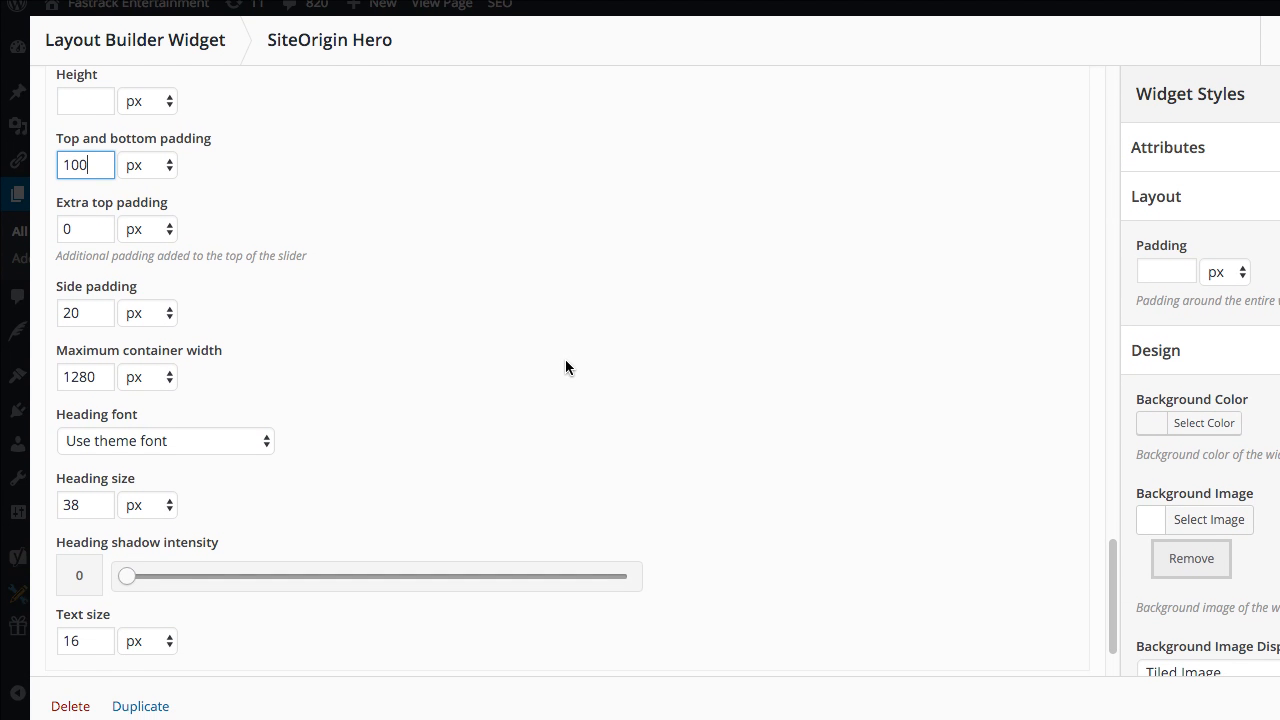
pyautogui.press('BackSpace')
pyautogui.press('BackSpace')
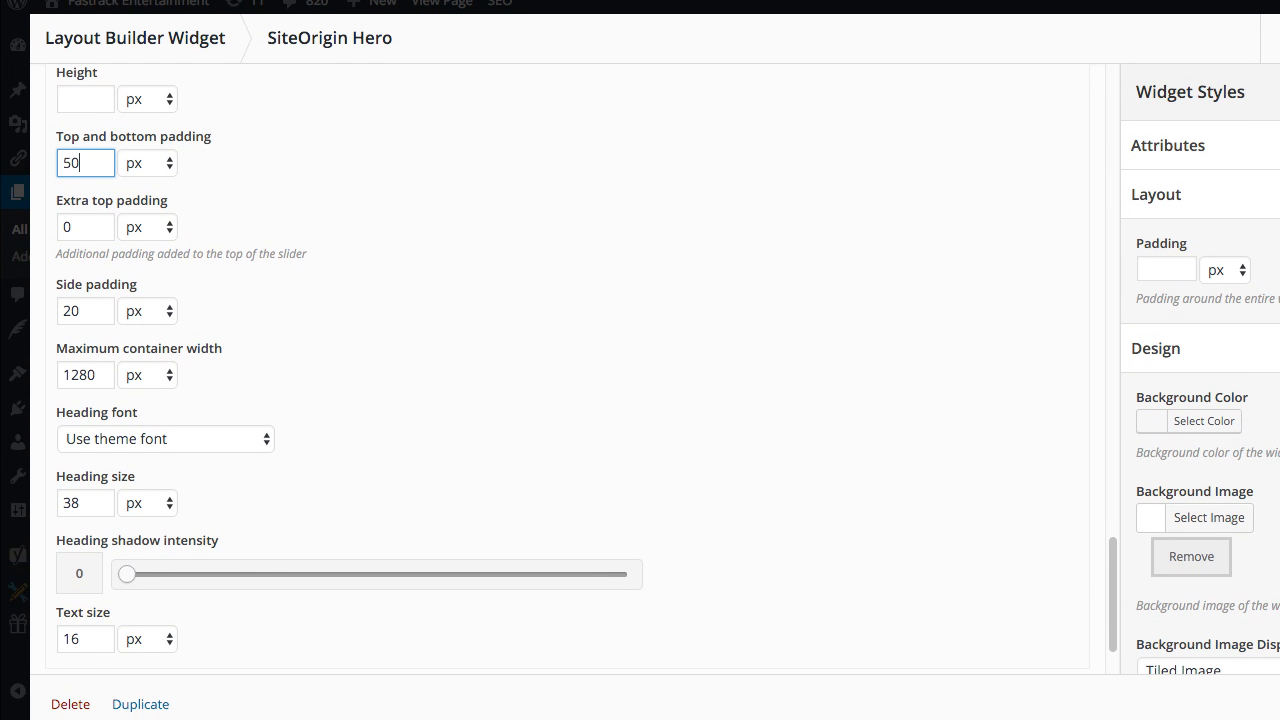
pyautogui.scroll(-1, 896, 395)
pyautogui.click(1203, 659)
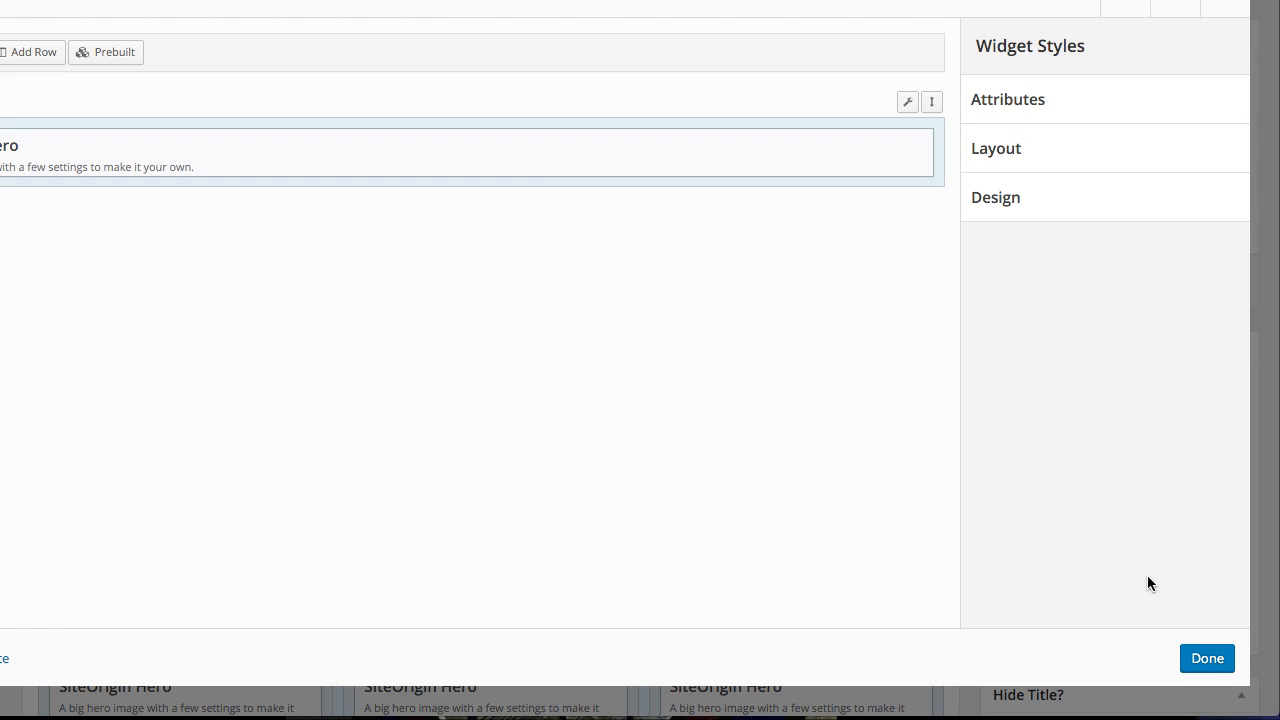
pyautogui.click(1207, 658)
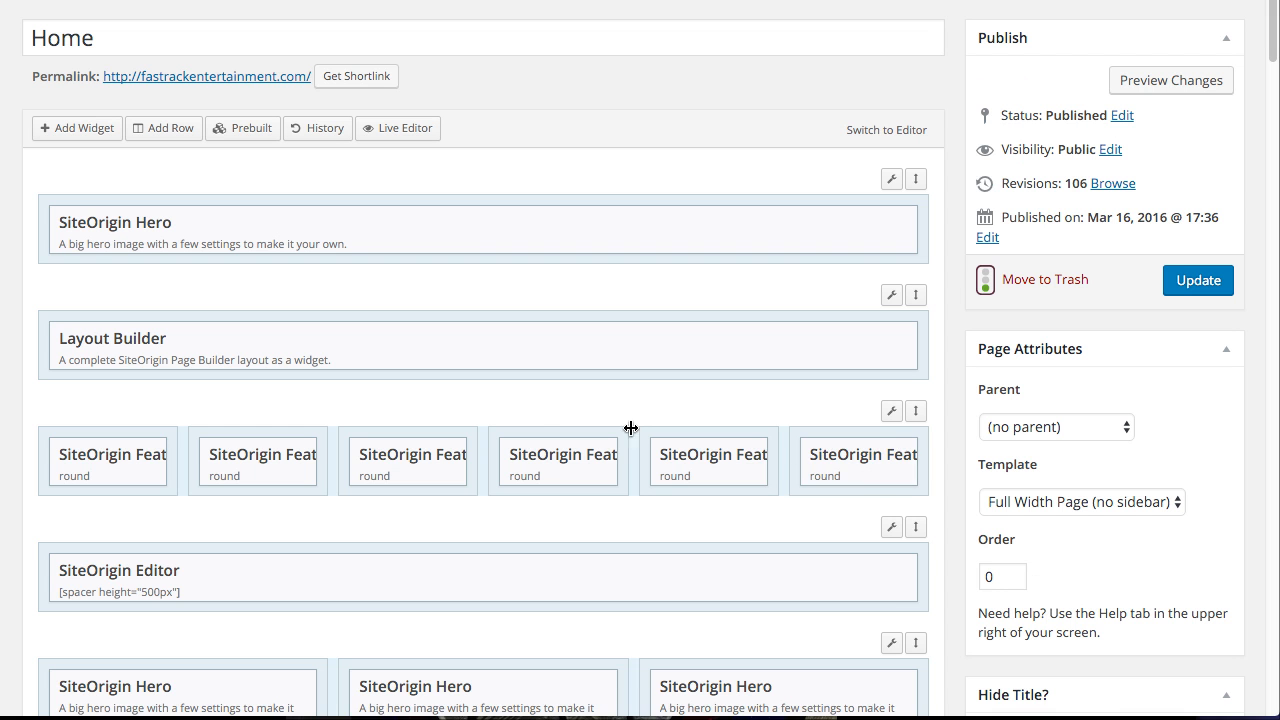
# - Open the first SiteOrigin Features widget in the six-column row and examine its Widget Class attribute
pyautogui.scroll(-1, 321, 315)
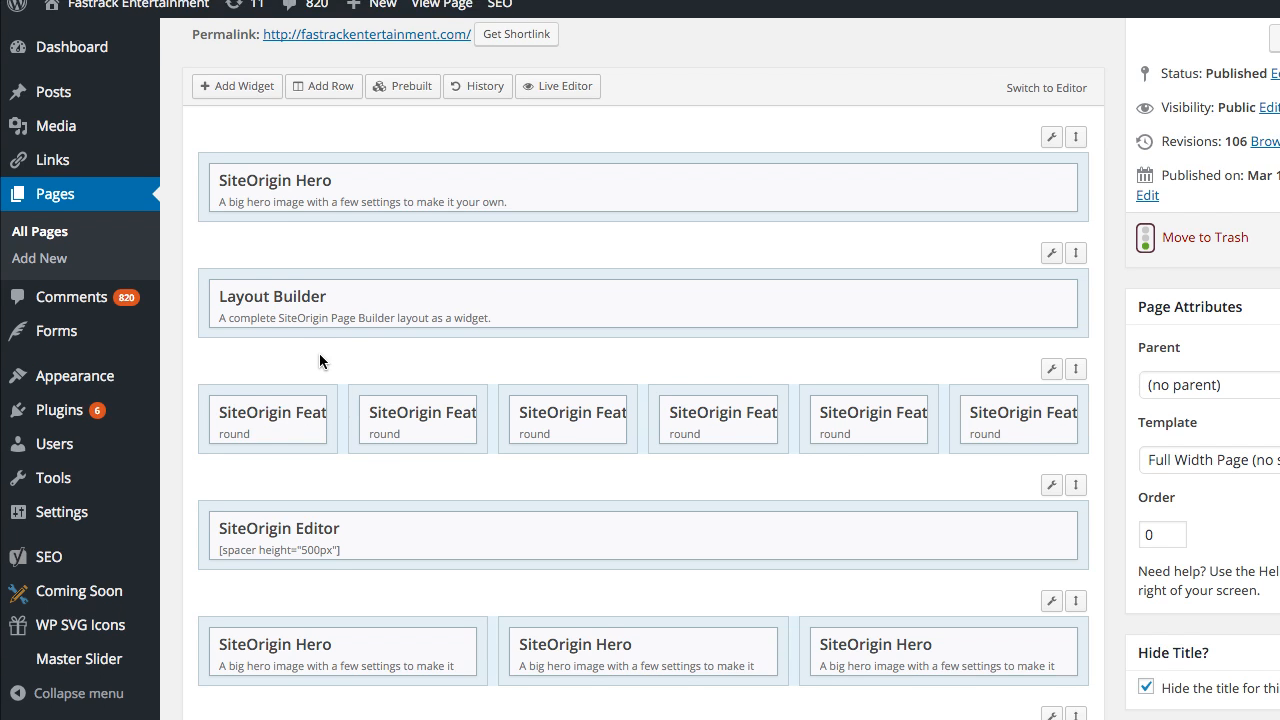
pyautogui.moveTo(283, 384)
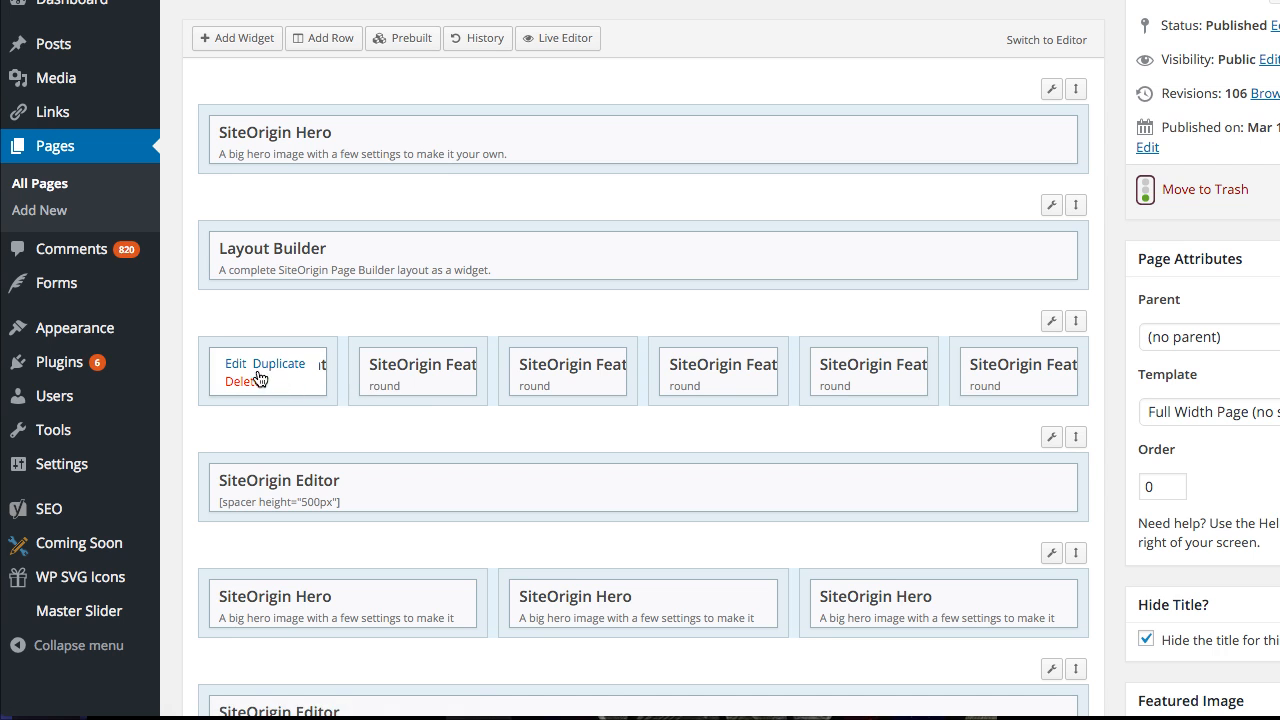
pyautogui.click(236, 364)
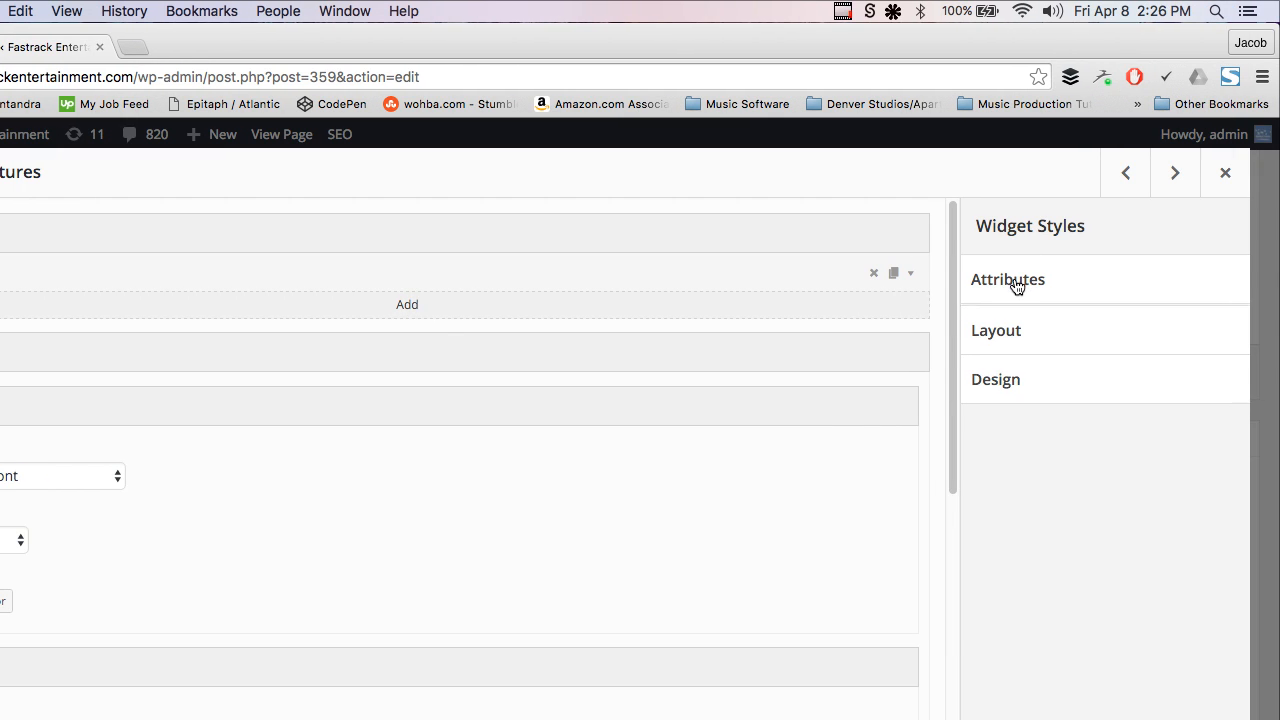
pyautogui.click(1010, 280)
pyautogui.click(1012, 352)
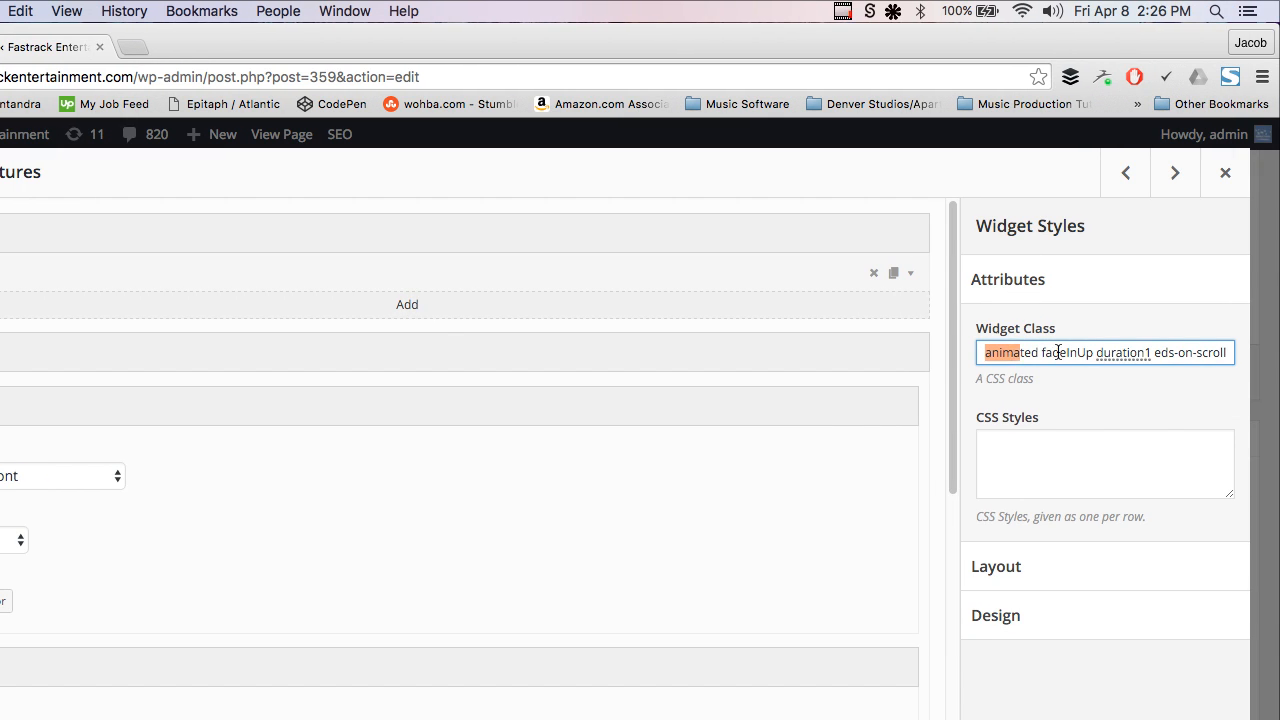
# - Examine the animation, duration and on-scroll classes in the first Features widget's Widget Class attribute
pyautogui.moveTo(1058, 352); pyautogui.dragTo(1113, 359)
pyautogui.click(1203, 352)
pyautogui.click(1037, 352)
pyautogui.click(1010, 354)
pyautogui.click(1078, 356)
pyautogui.moveTo(1086, 355); pyautogui.dragTo(1234, 361)
pyautogui.click(1083, 348)
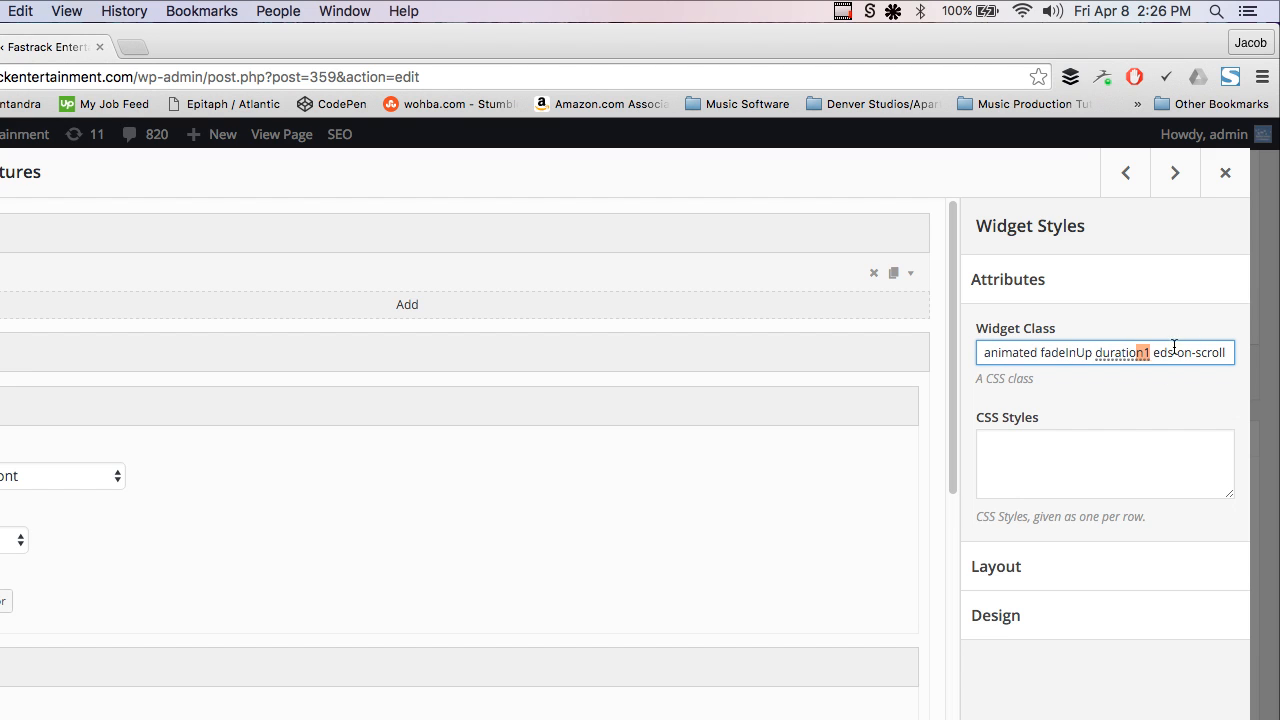
pyautogui.moveTo(1175, 346); pyautogui.dragTo(1255, 350)
pyautogui.click(1116, 353)
pyautogui.moveTo(1022, 352); pyautogui.dragTo(980, 354)
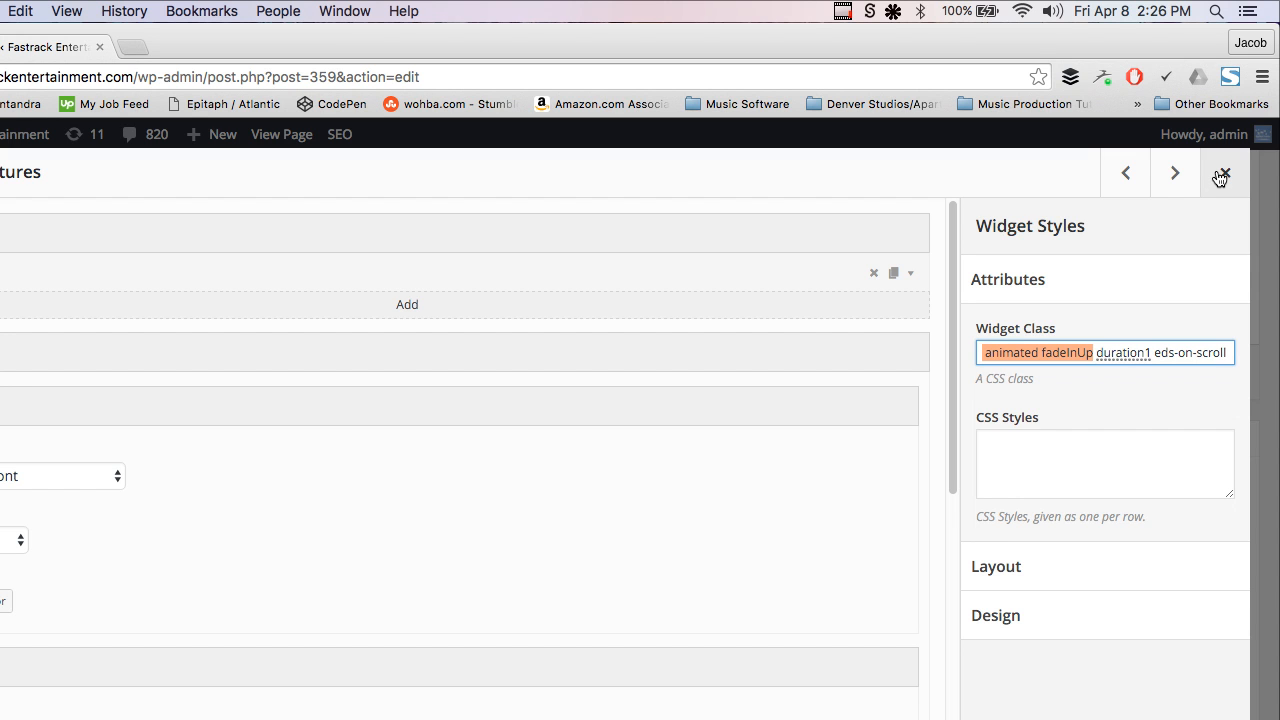
# - Expand the Racing feature, review its title, text and font settings, and finish editing the widget
pyautogui.click(314, 274)
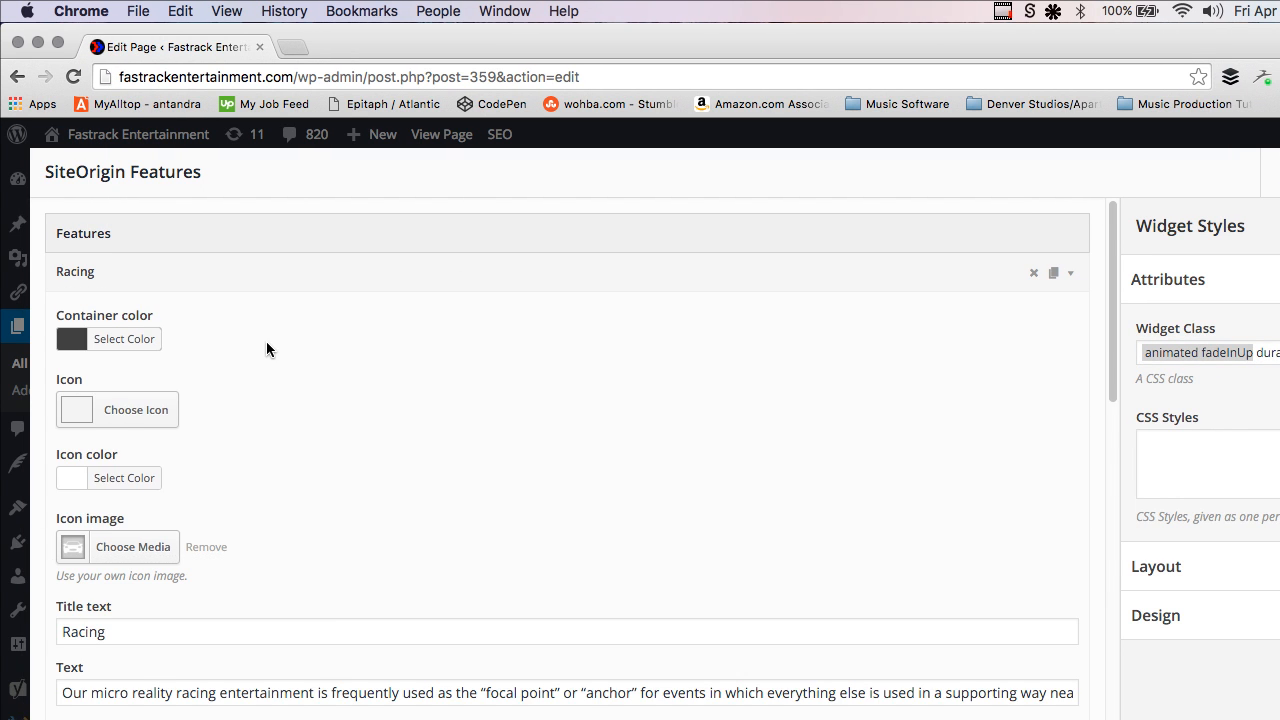
pyautogui.scroll(-5, 106, 348)
pyautogui.moveTo(137, 290); pyautogui.dragTo(14, 292)
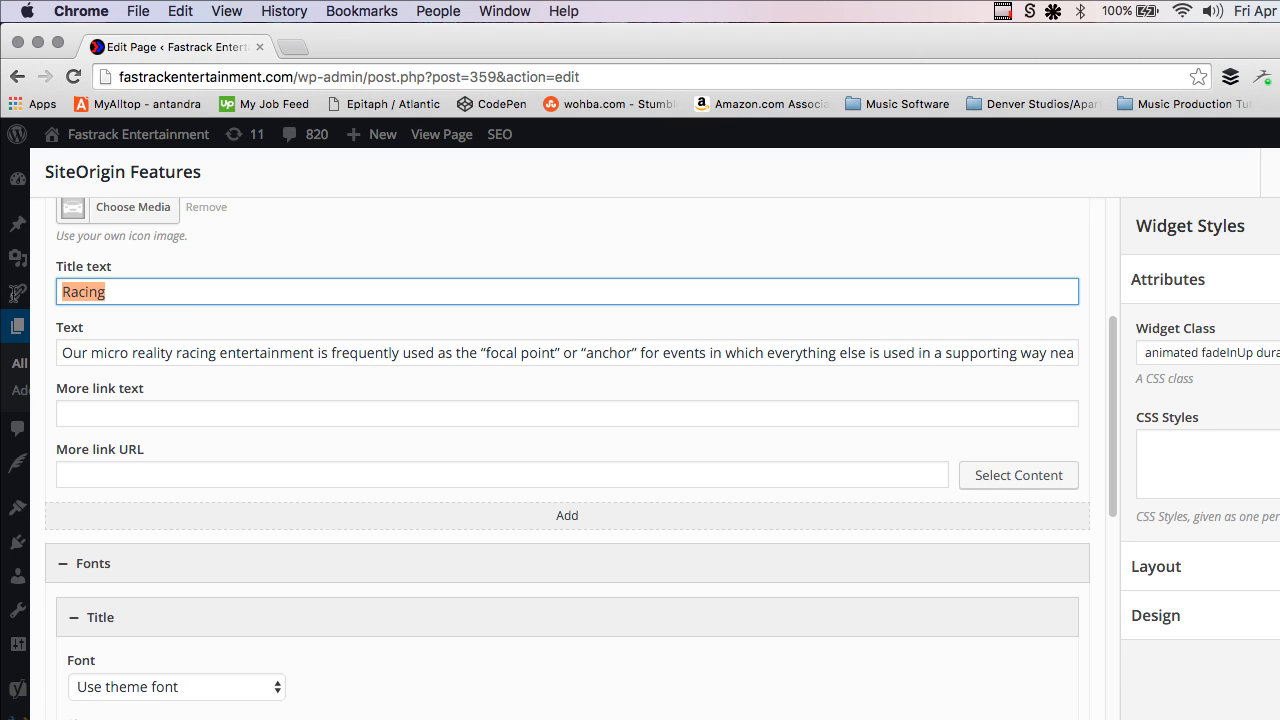
pyautogui.scroll(2, 193, 321)
pyautogui.scroll(3, 149, 308)
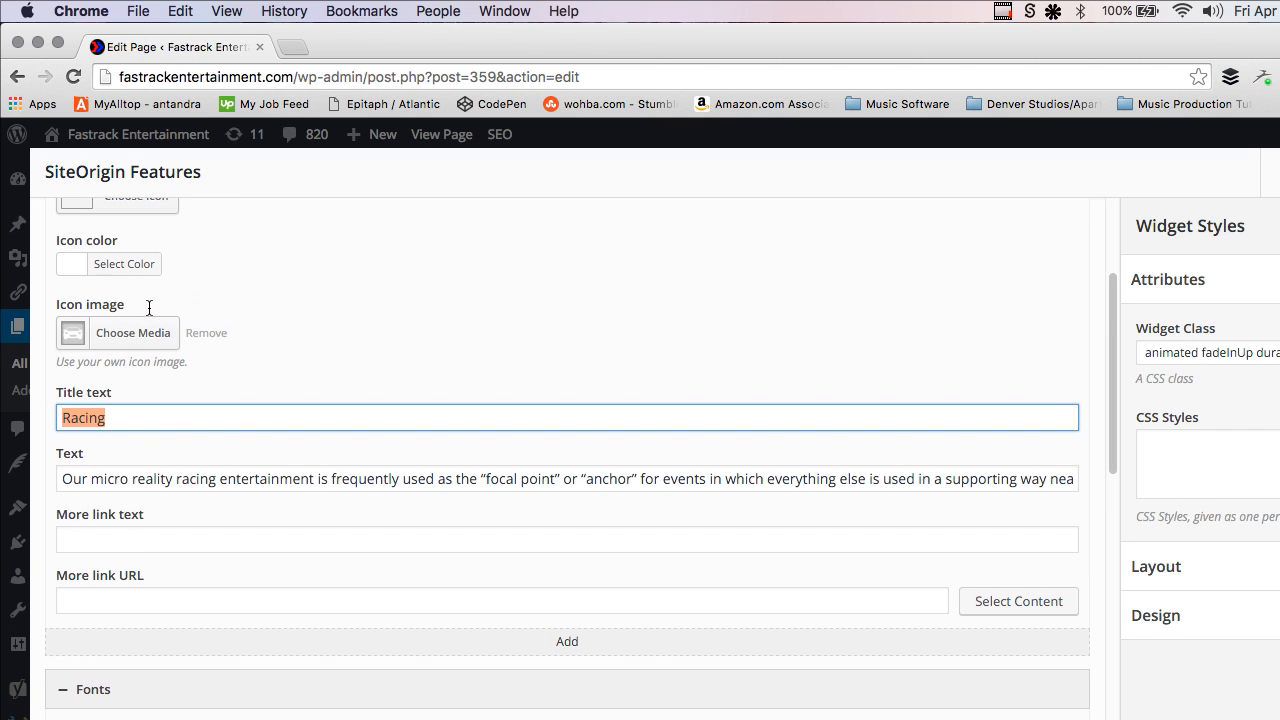
pyautogui.scroll(-3, 113, 430)
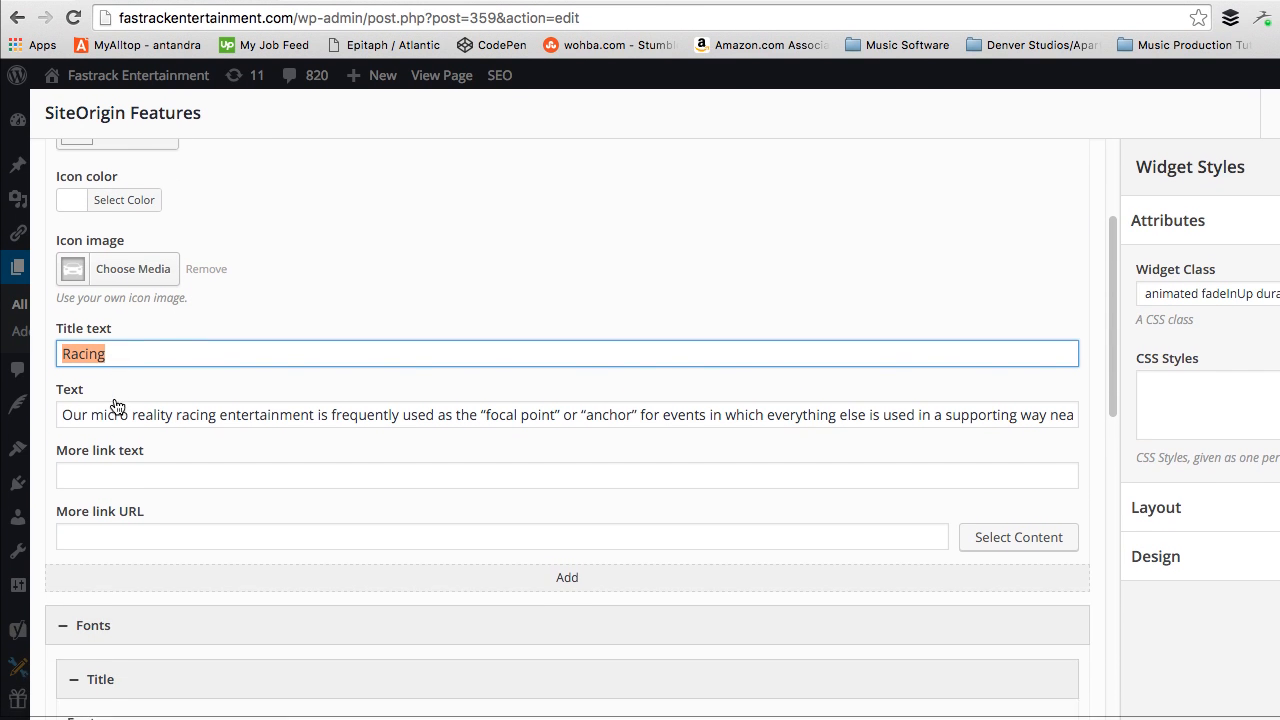
pyautogui.click(154, 432)
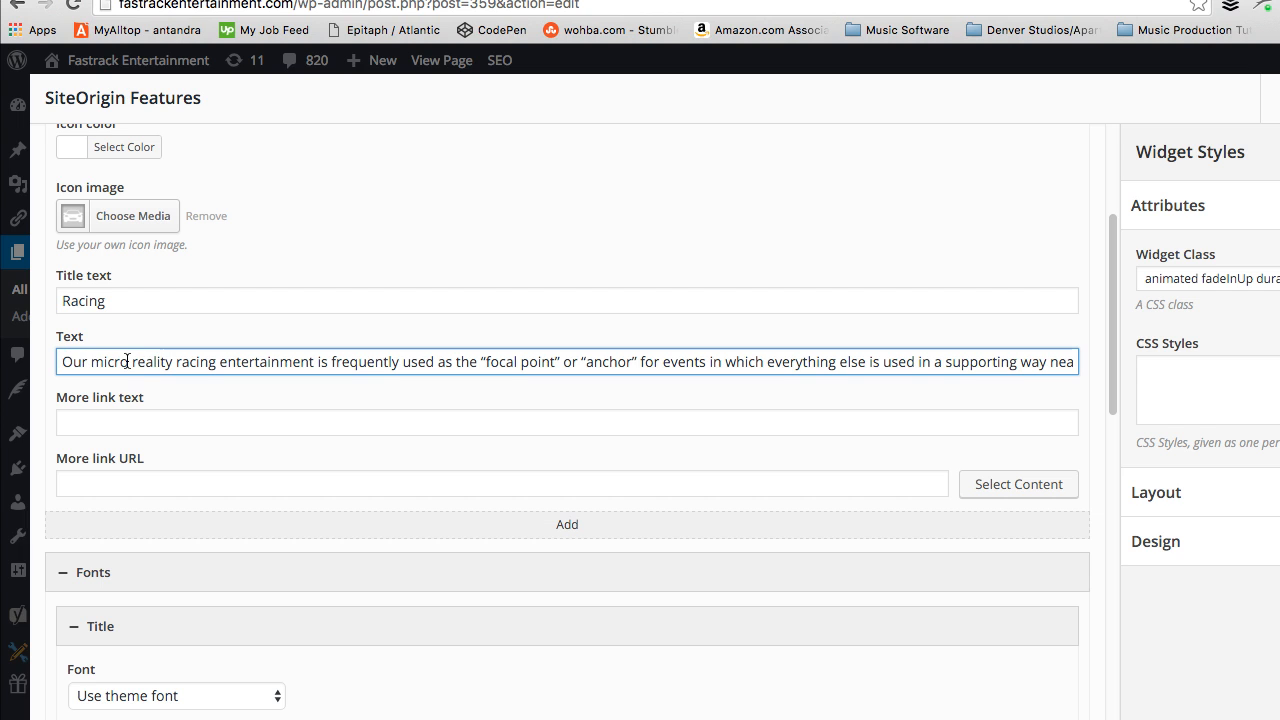
pyautogui.moveTo(128, 361); pyautogui.dragTo(61, 361)
pyautogui.scroll(-6, 123, 395)
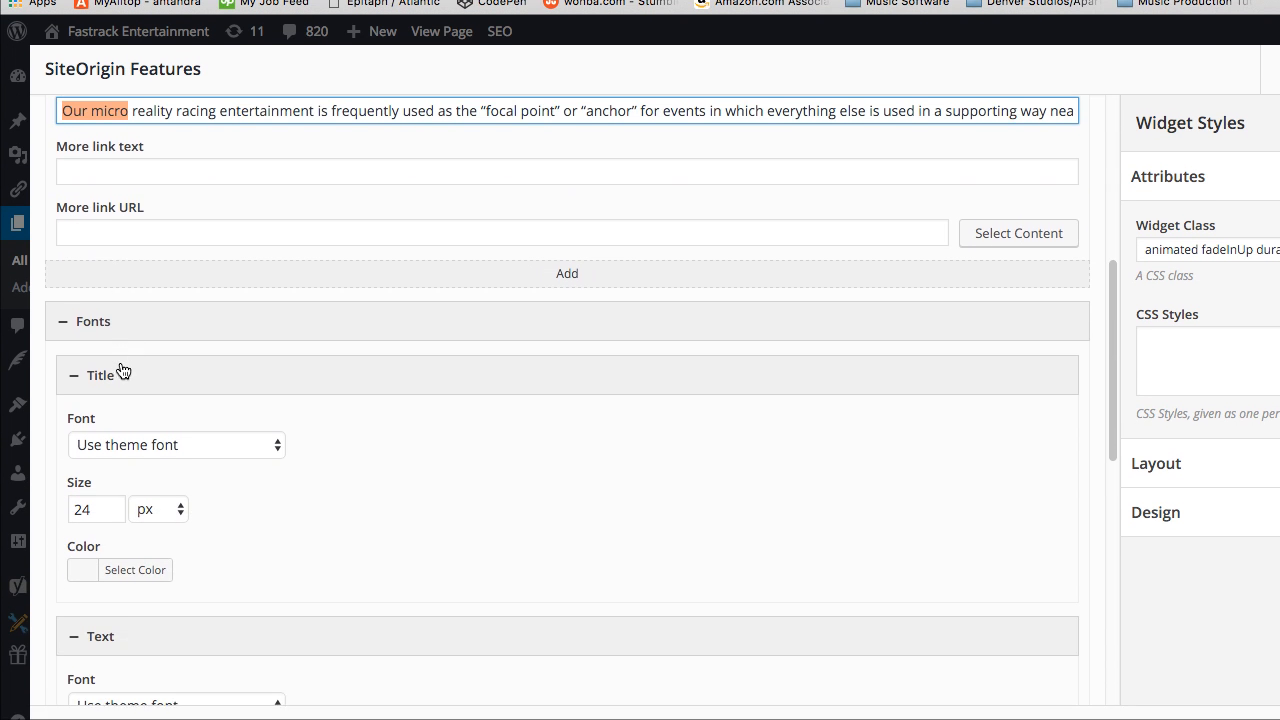
pyautogui.scroll(-5, 122, 371)
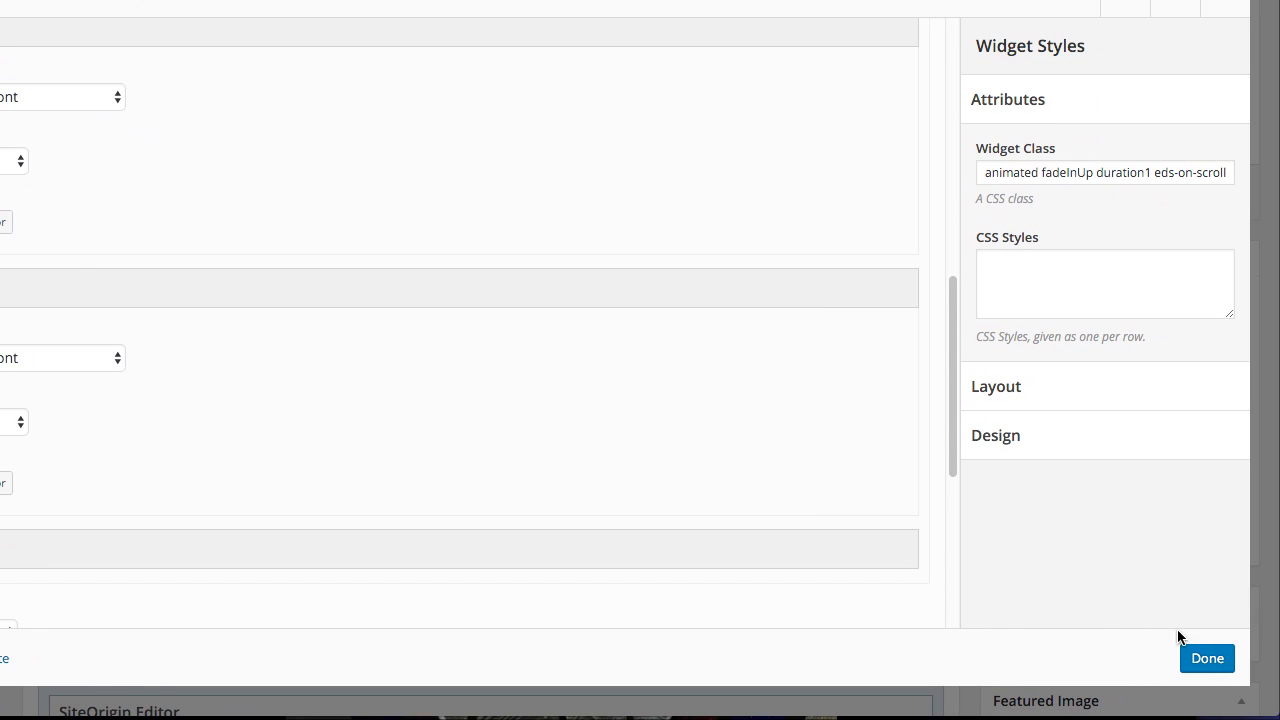
pyautogui.click(1210, 660)
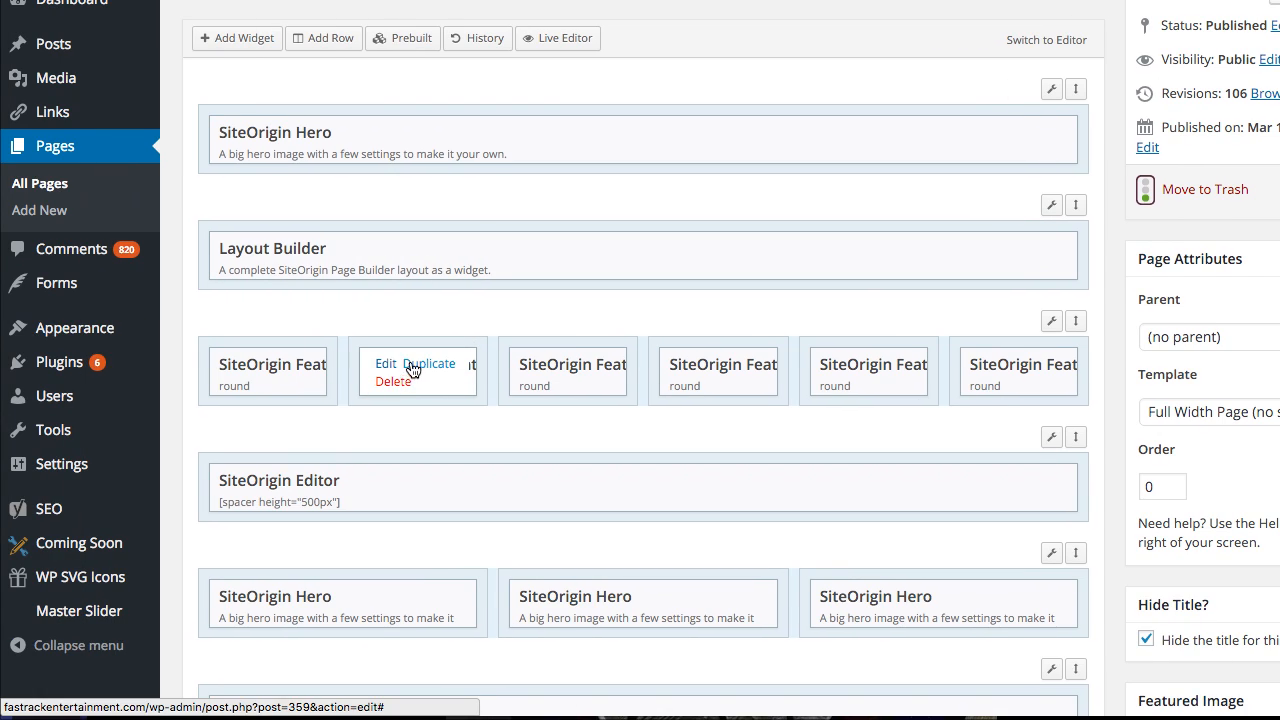
# - Open the second Features widget, expand The Track feature and examine the delay class in its Widget Class attribute
pyautogui.click(388, 366)
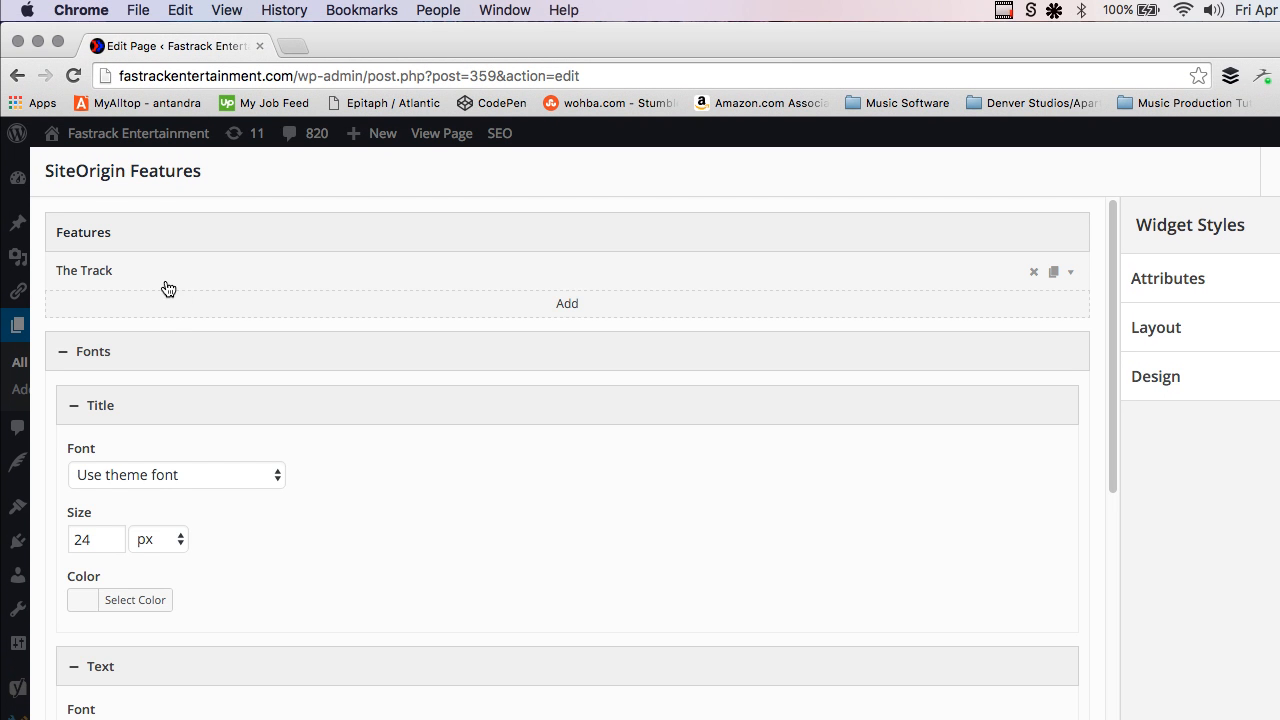
pyautogui.click(161, 273)
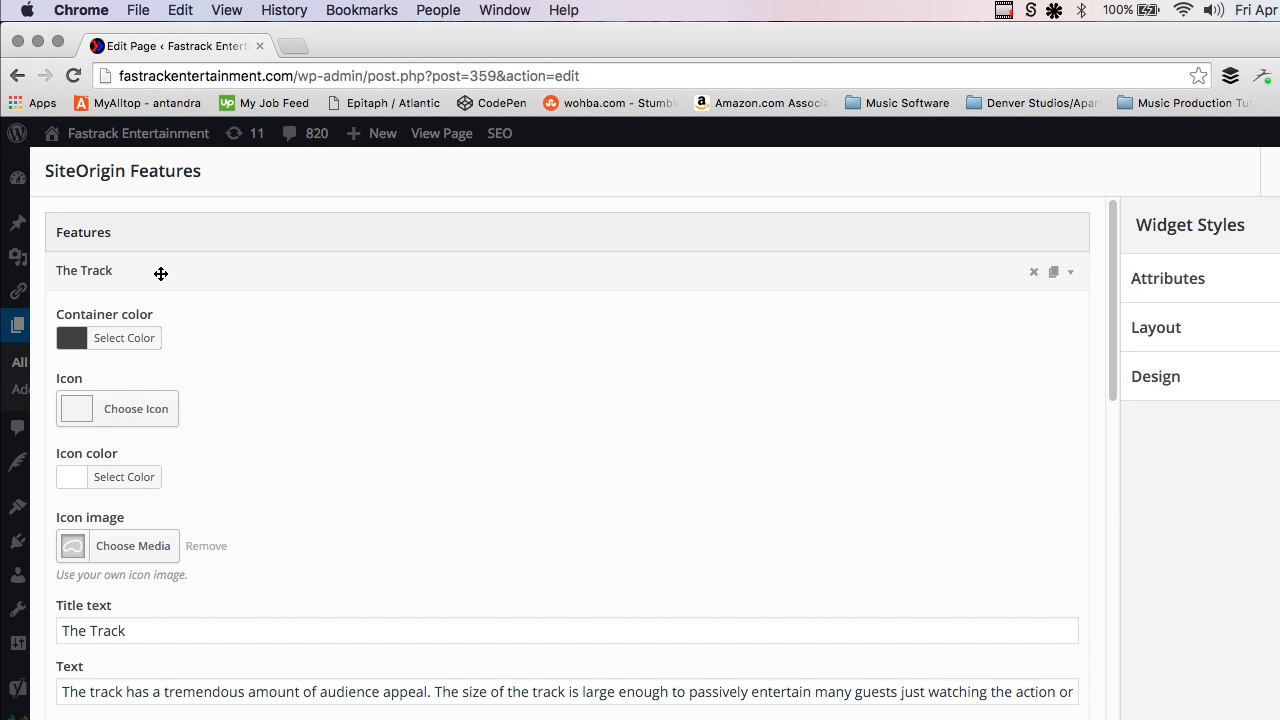
pyautogui.click(1168, 280)
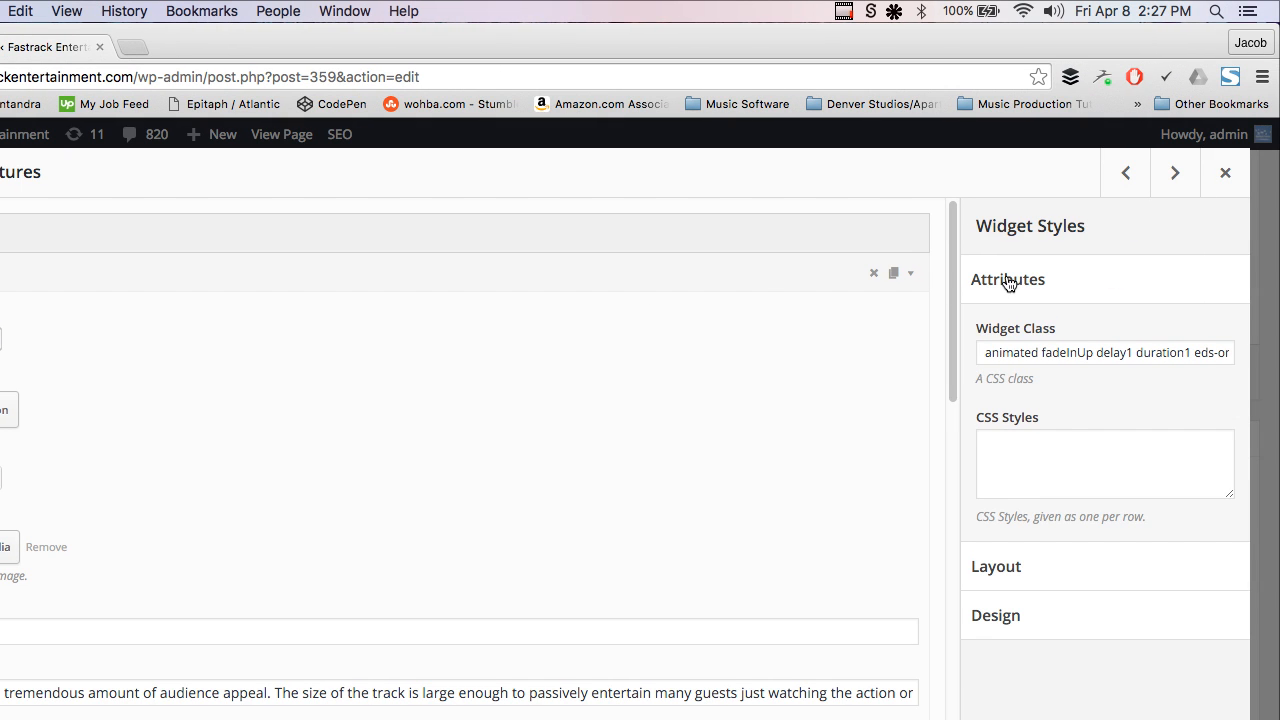
pyautogui.click(1010, 350)
pyautogui.doubleClick(1010, 352)
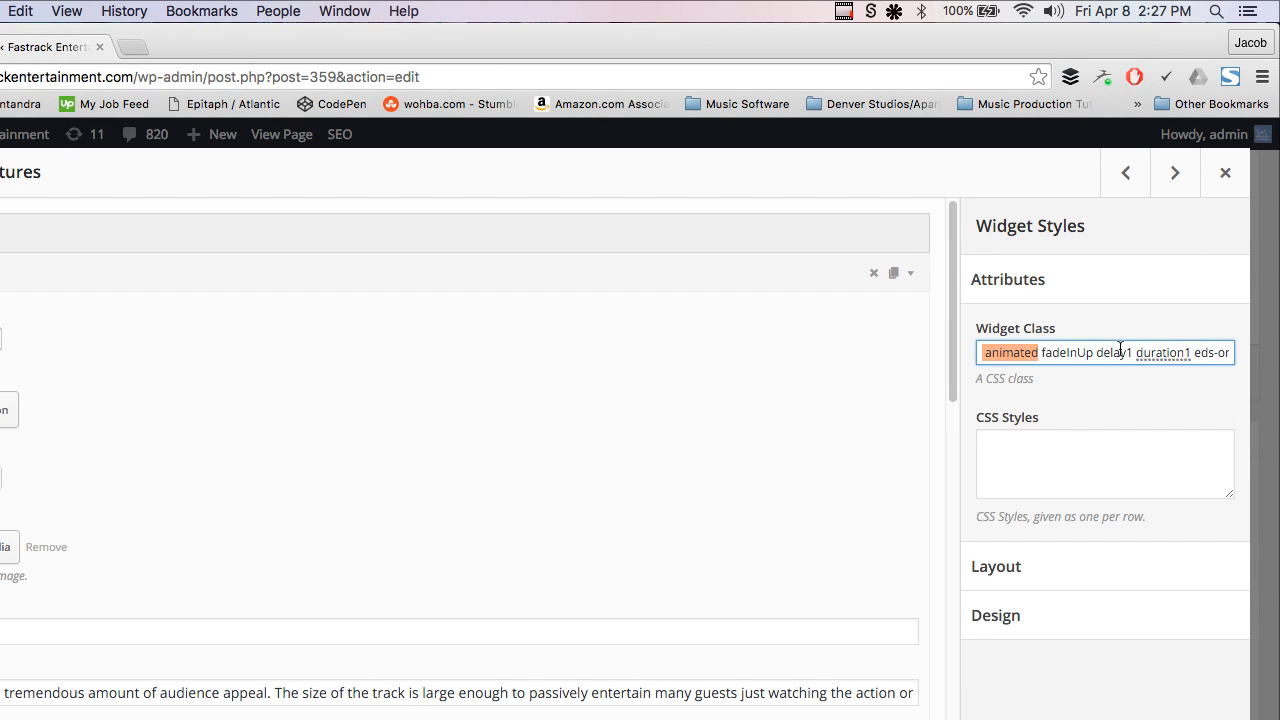
pyautogui.click(1126, 352)
pyautogui.click(1130, 351)
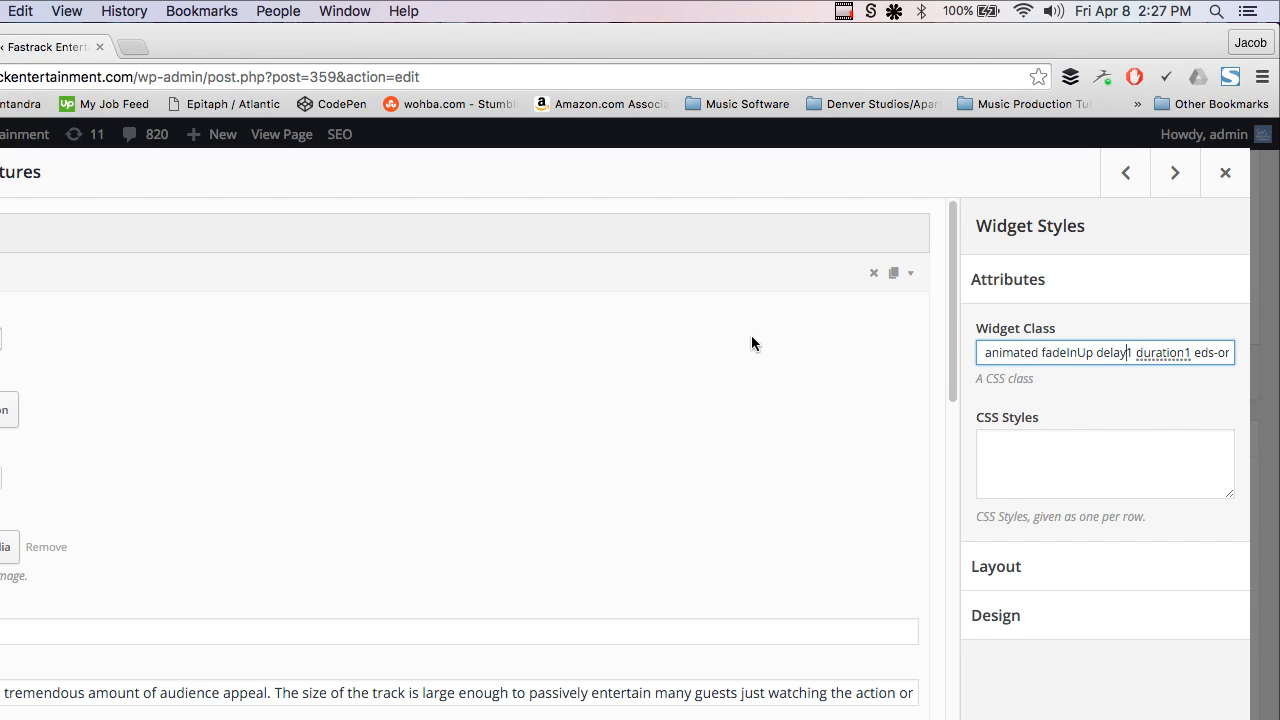
# - Collapse The Track feature and finish editing the second Features widget
pyautogui.click(420, 277)
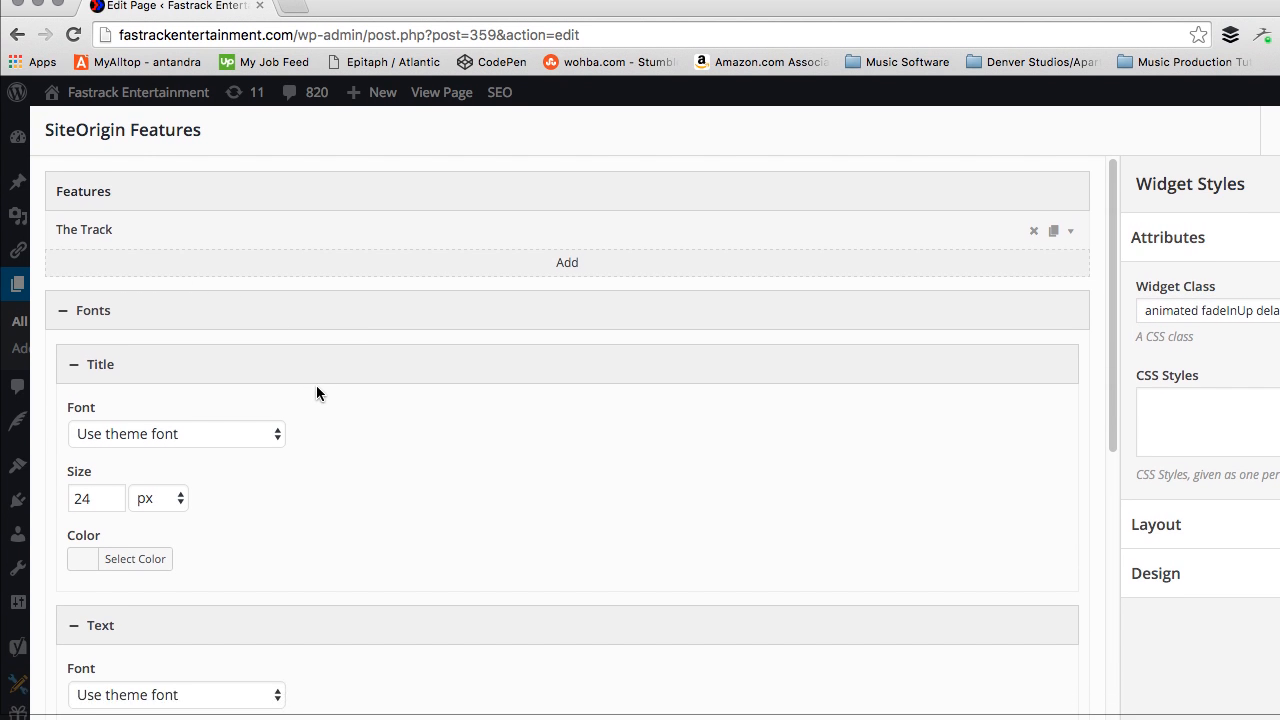
pyautogui.scroll(-3, 539, 400)
pyautogui.moveTo(1215, 624); pyautogui.dragTo(1213, 660)
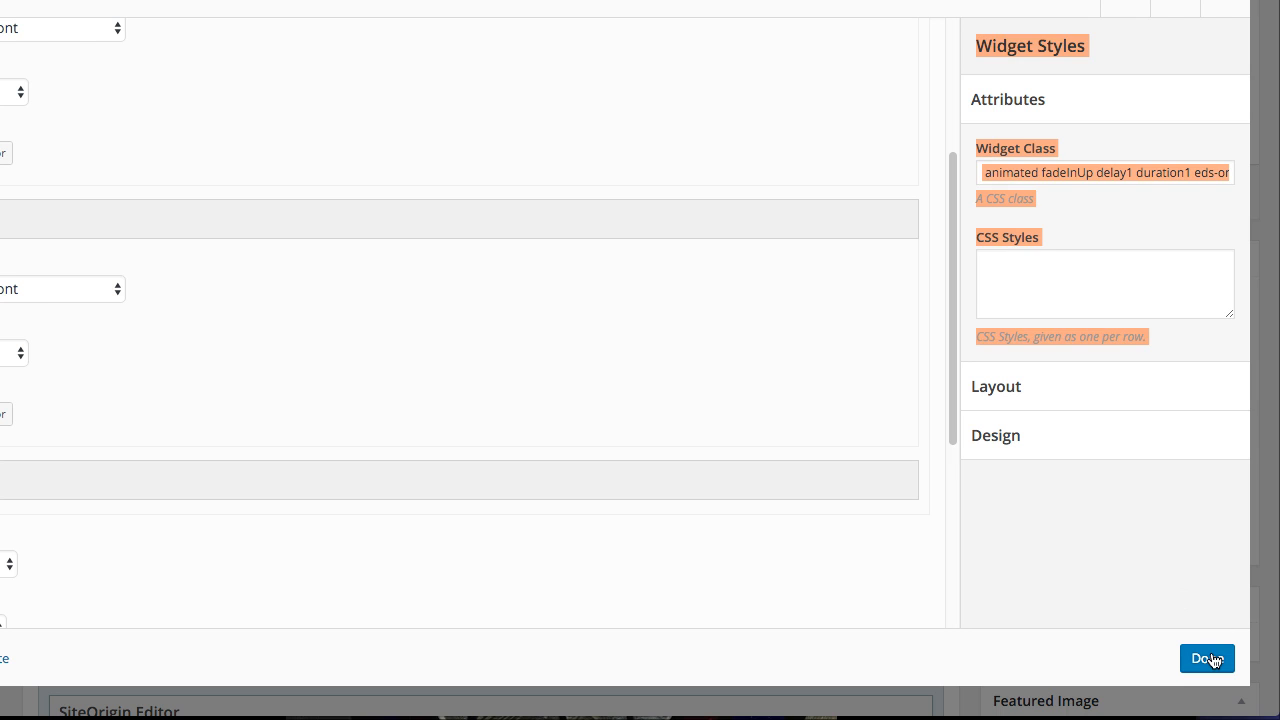
pyautogui.click(1205, 657)
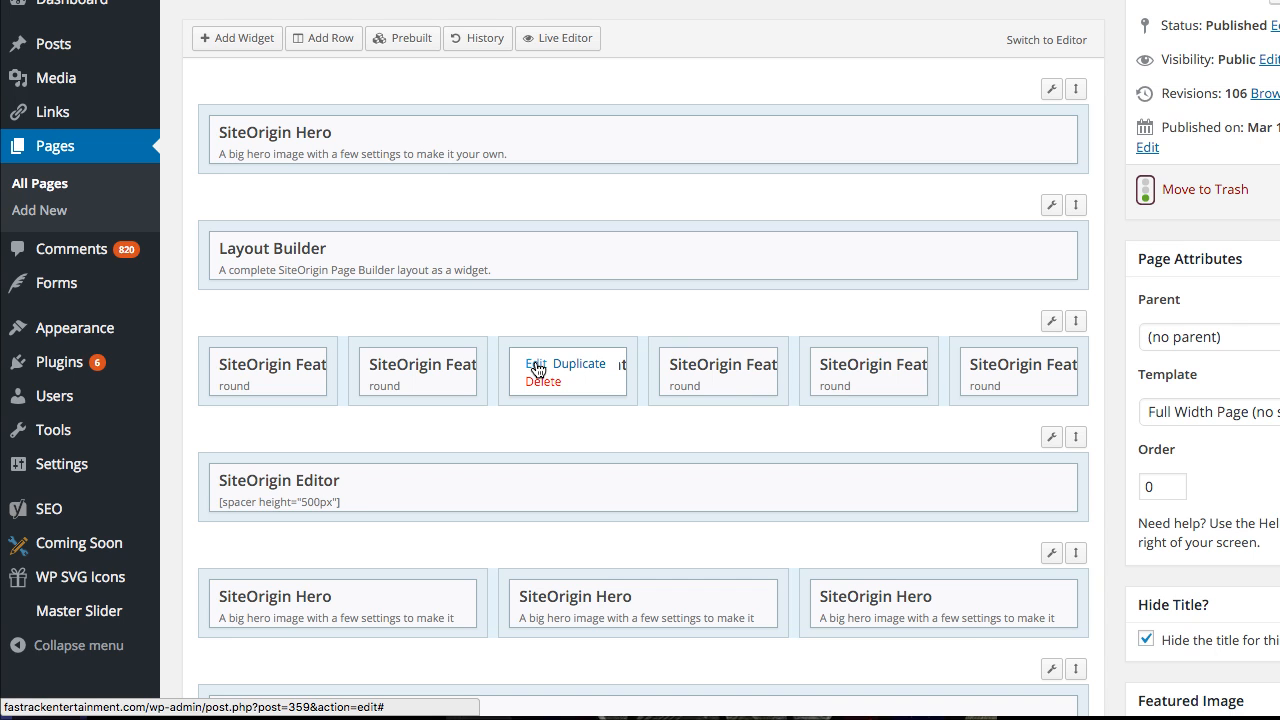
# - Open the third Features widget and examine the Team Building feature's title and text
pyautogui.click(536, 365)
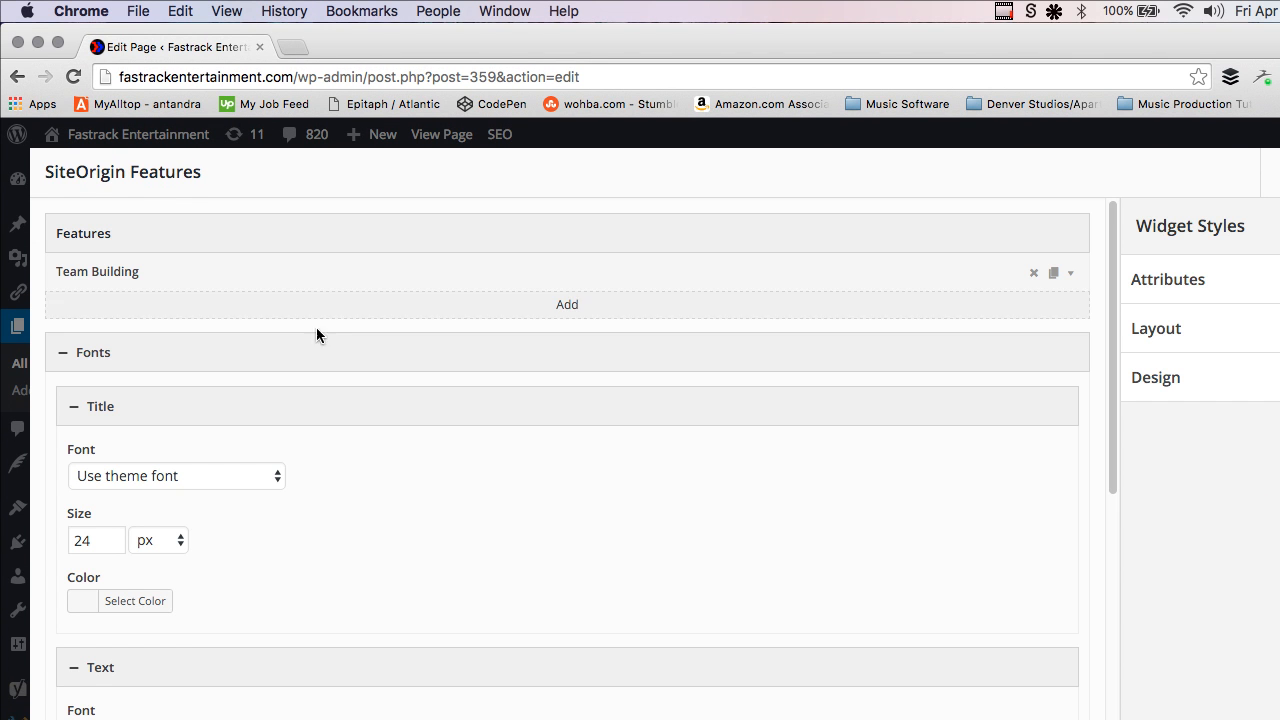
pyautogui.click(194, 274)
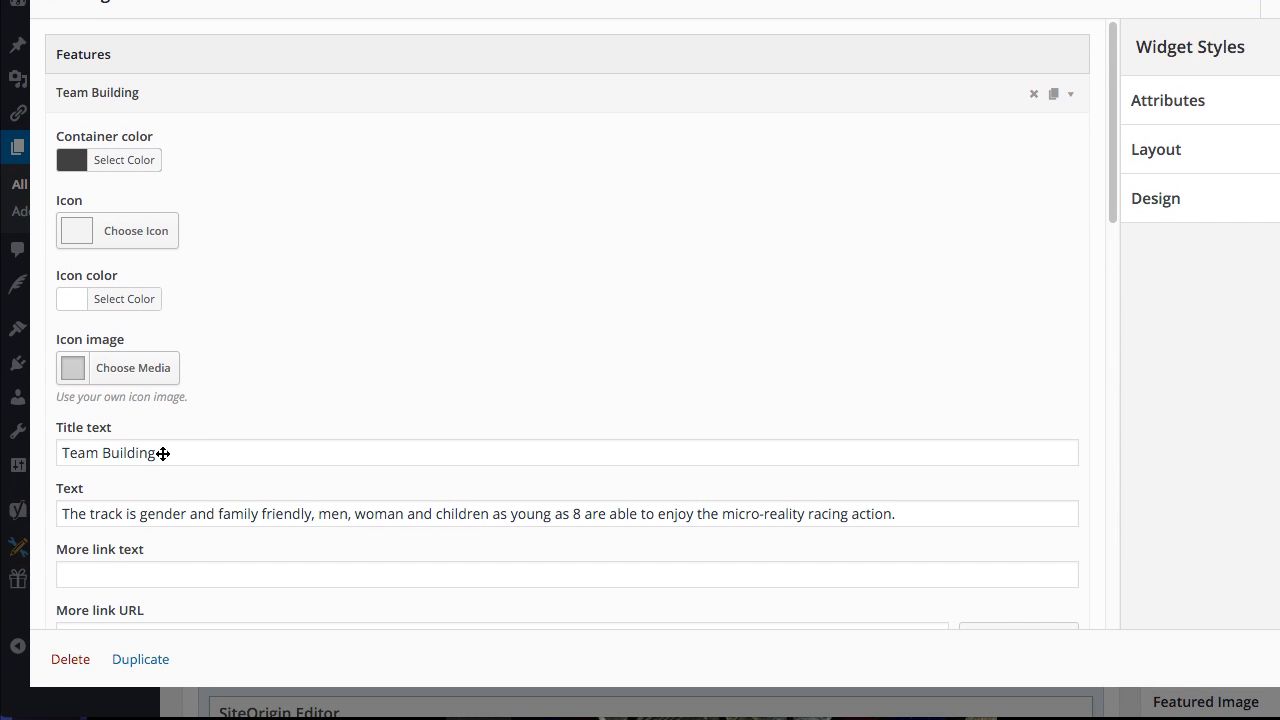
pyautogui.click(163, 453)
pyautogui.moveTo(166, 452); pyautogui.dragTo(4, 447)
pyautogui.scroll(-1, 97, 454)
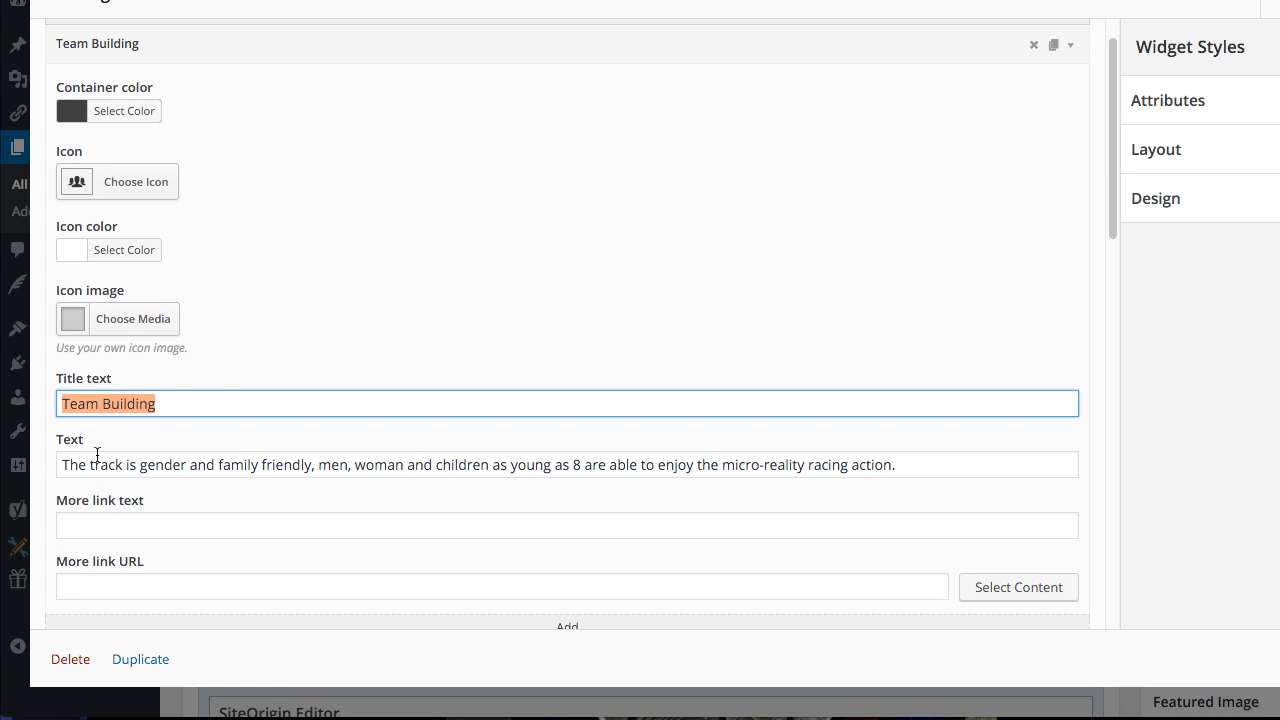
pyautogui.moveTo(90, 460); pyautogui.dragTo(910, 466)
pyautogui.click(750, 466)
pyautogui.scroll(-2, 515, 457)
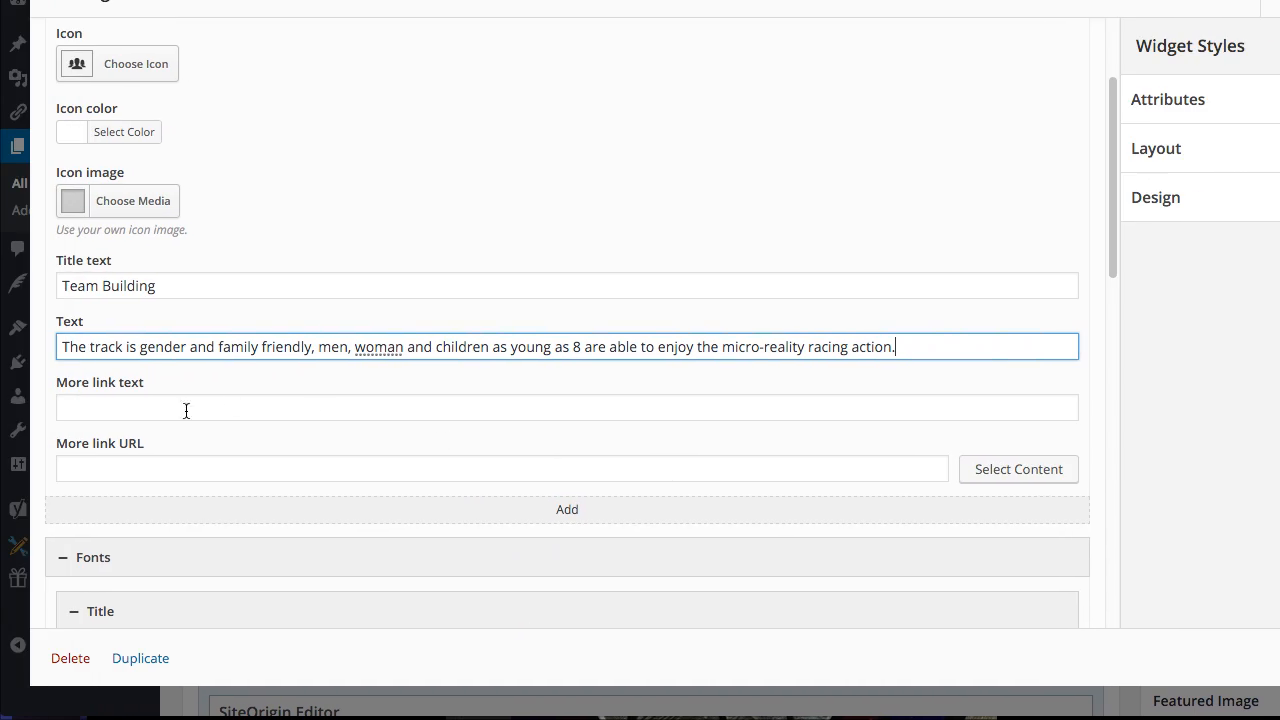
# - Check the Team Building feature's More link text and More link URL fields, and finish editing the widget
pyautogui.scroll(-1, 20, 411)
pyautogui.scroll(-1, 140, 370)
pyautogui.click(106, 334)
pyautogui.click(183, 388)
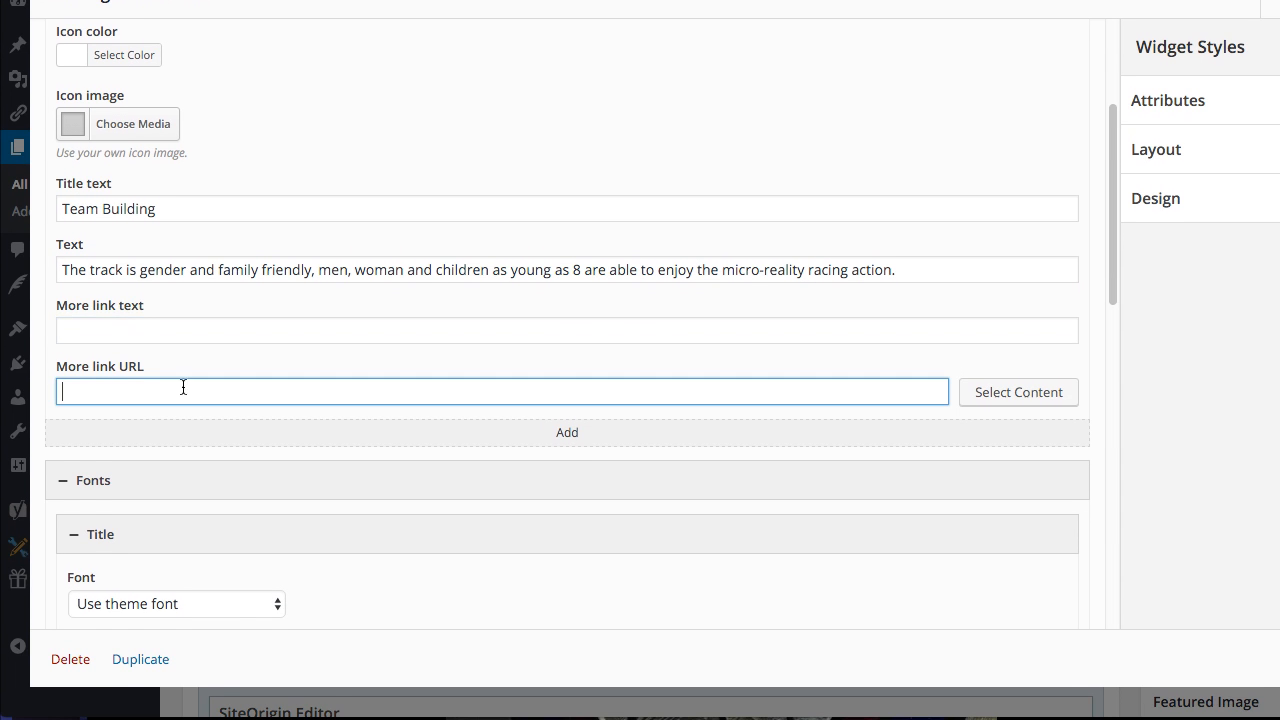
pyautogui.scroll(-2, 295, 402)
pyautogui.scroll(-2, 295, 402)
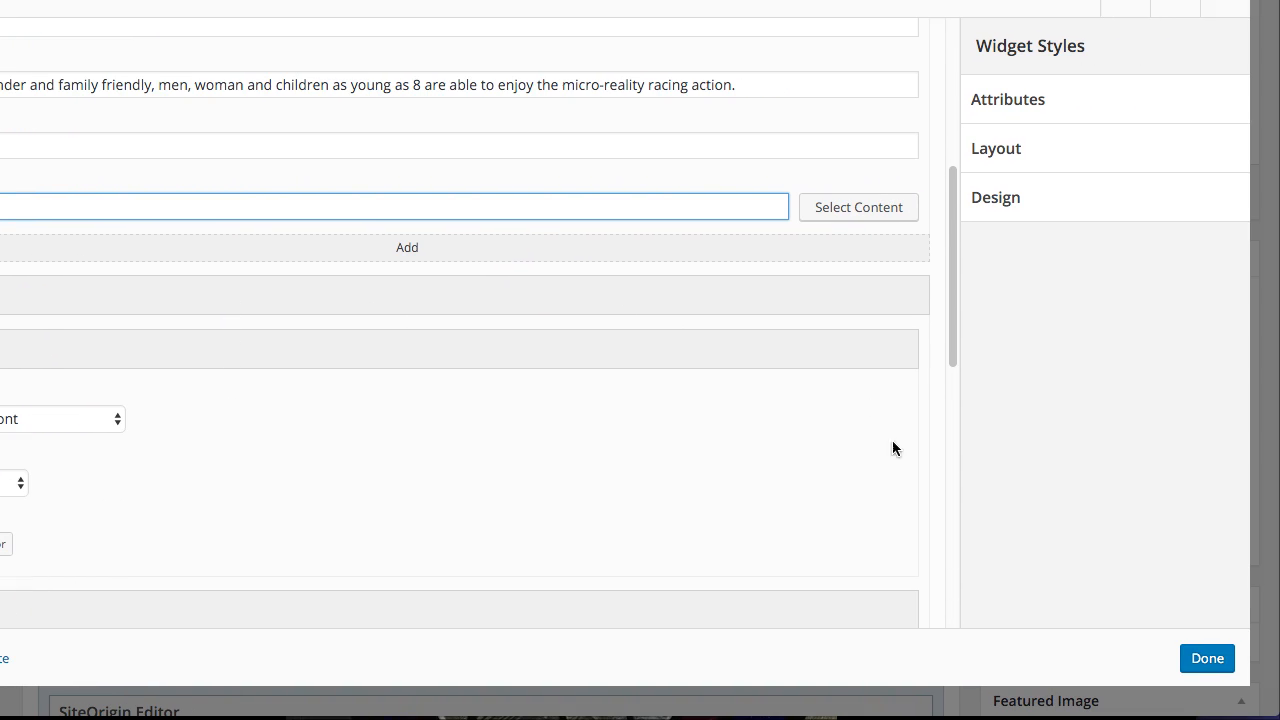
pyautogui.click(1207, 658)
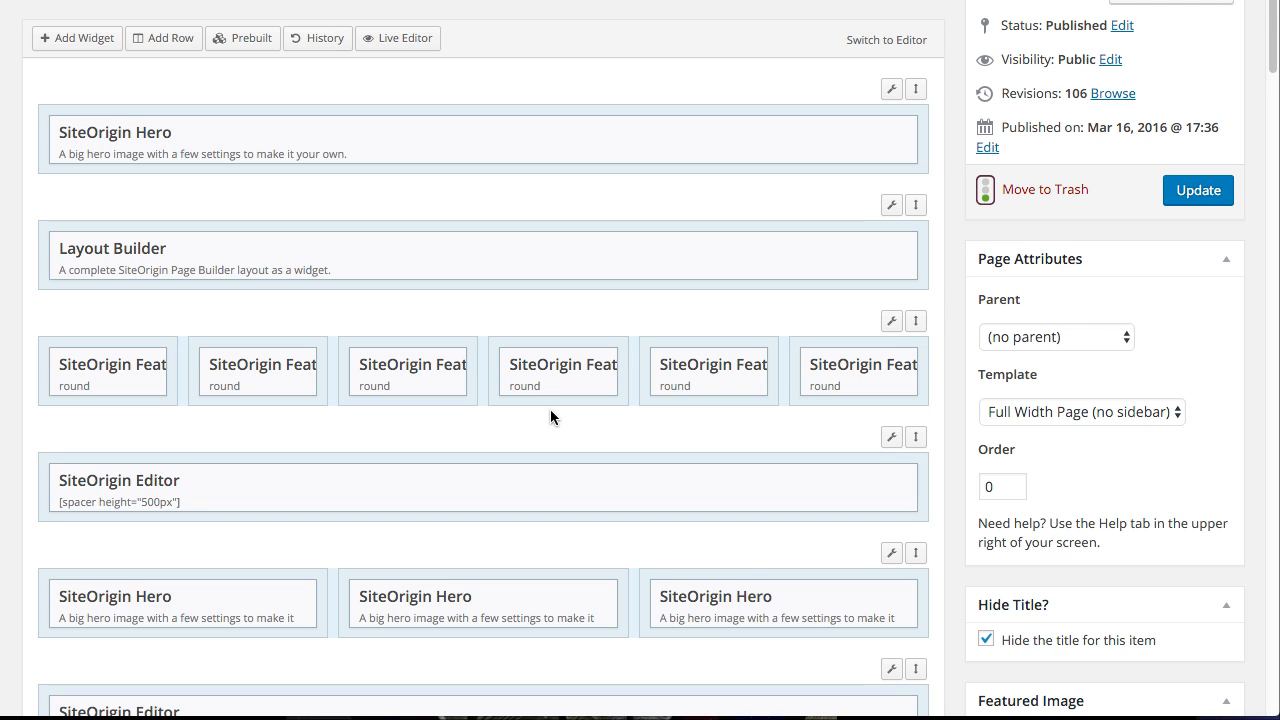
# - Visit the live Fastrack Entertainment site and examine the home page below the hero slider
pyautogui.scroll(-1, 483, 405)
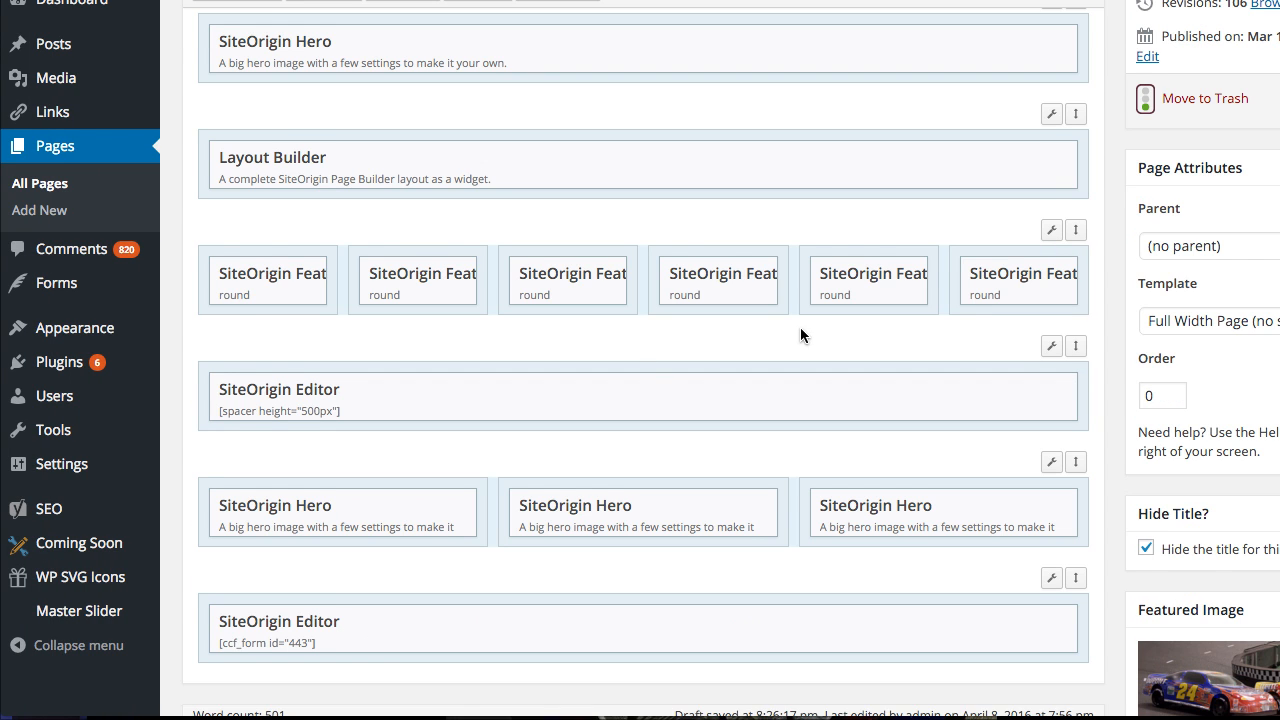
pyautogui.scroll(2, 508, 330)
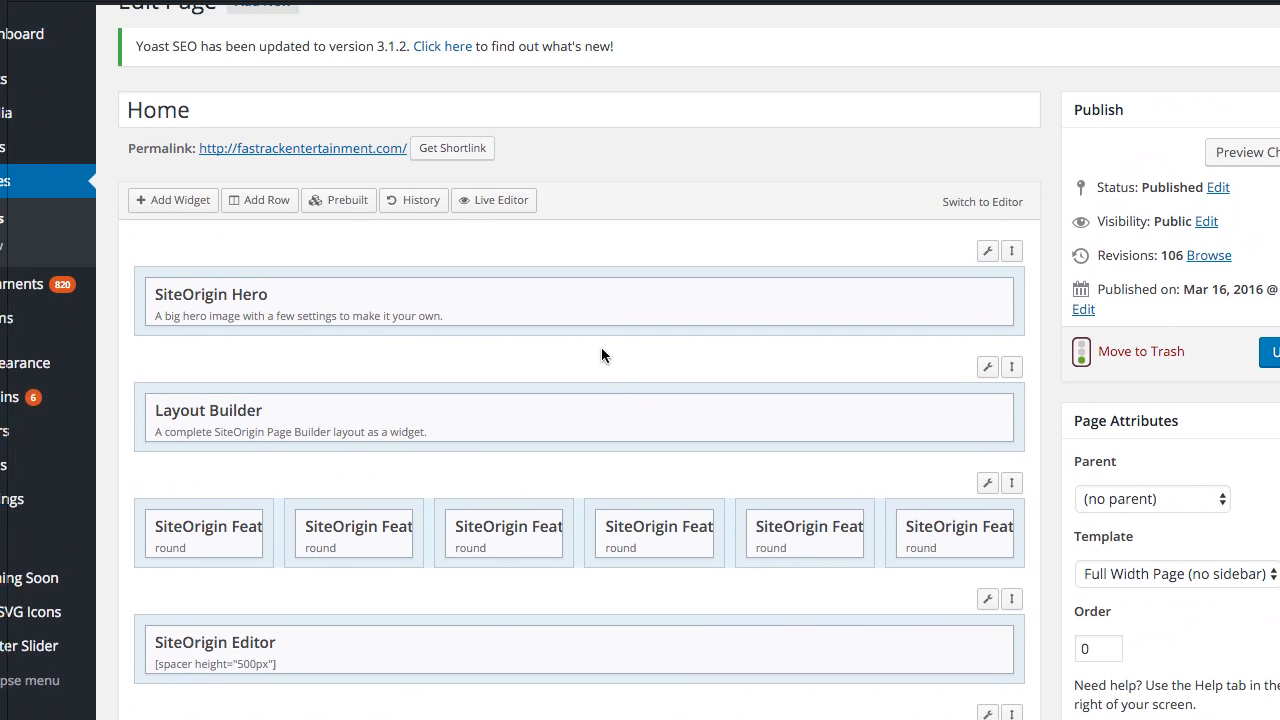
pyautogui.scroll(2, 314, 206)
pyautogui.moveTo(126, 143)
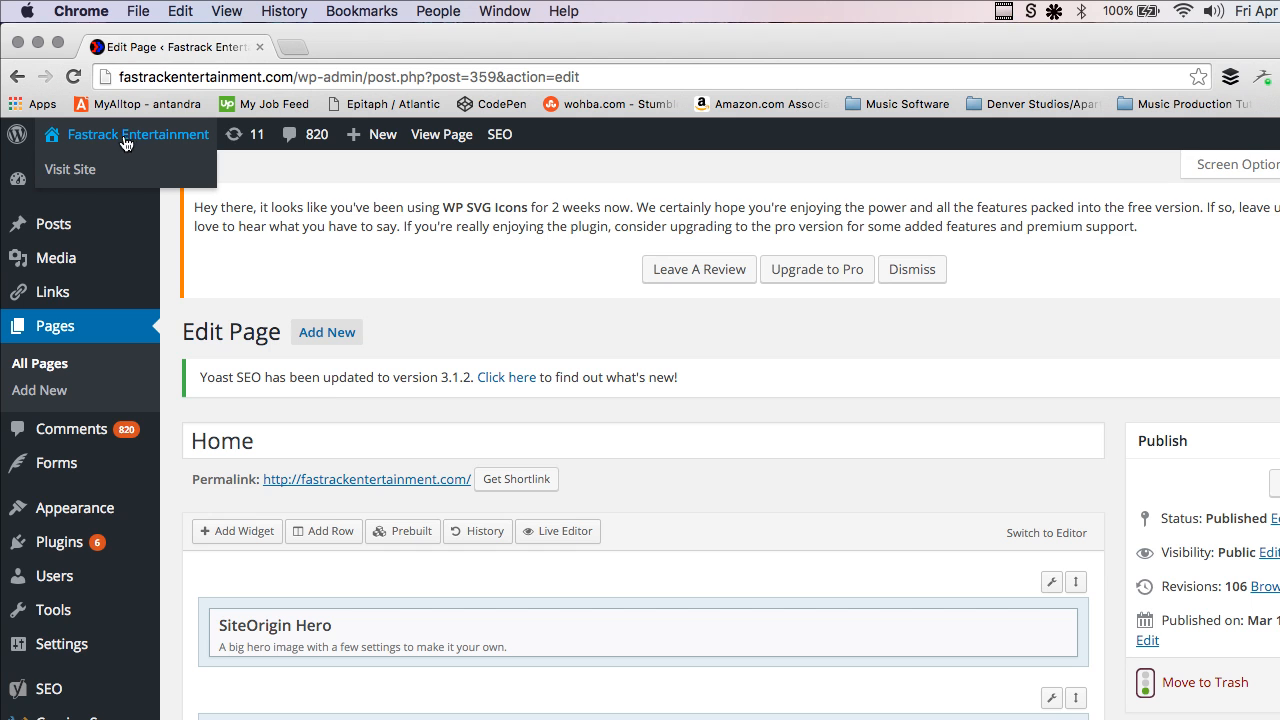
pyautogui.click(70, 169)
pyautogui.press('Return')
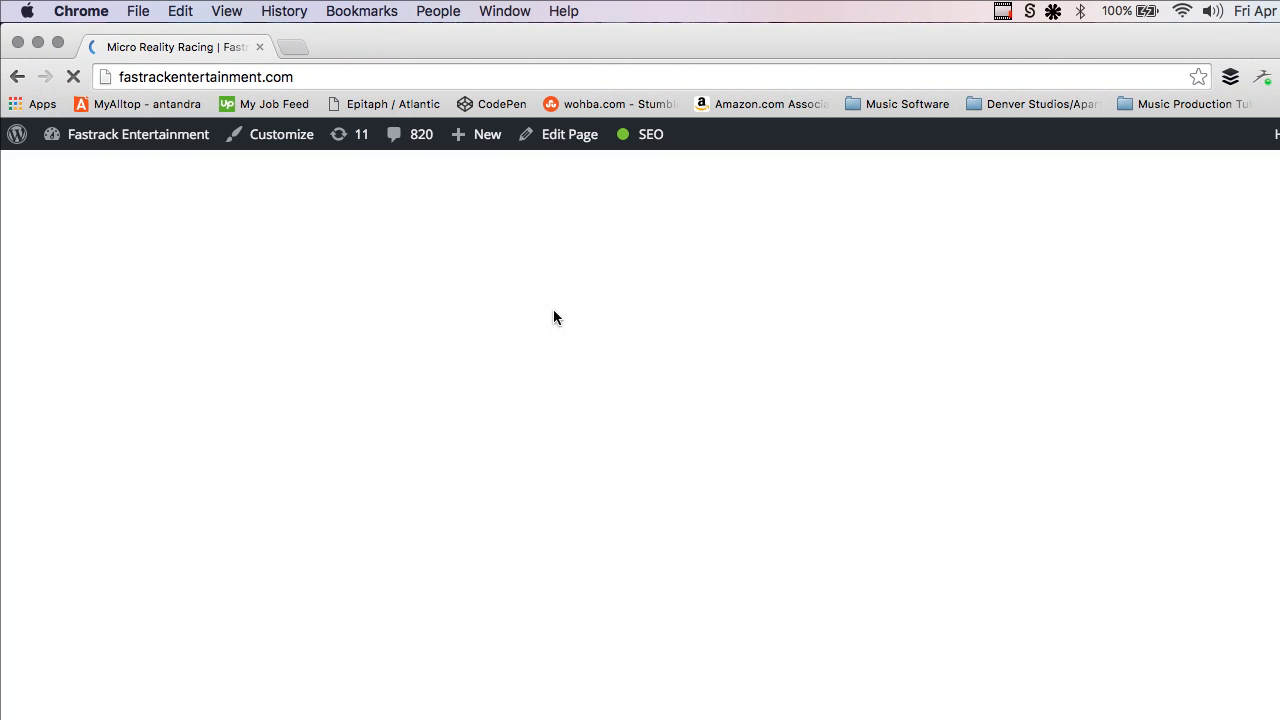
pyautogui.scroll(-10, 477, 272)
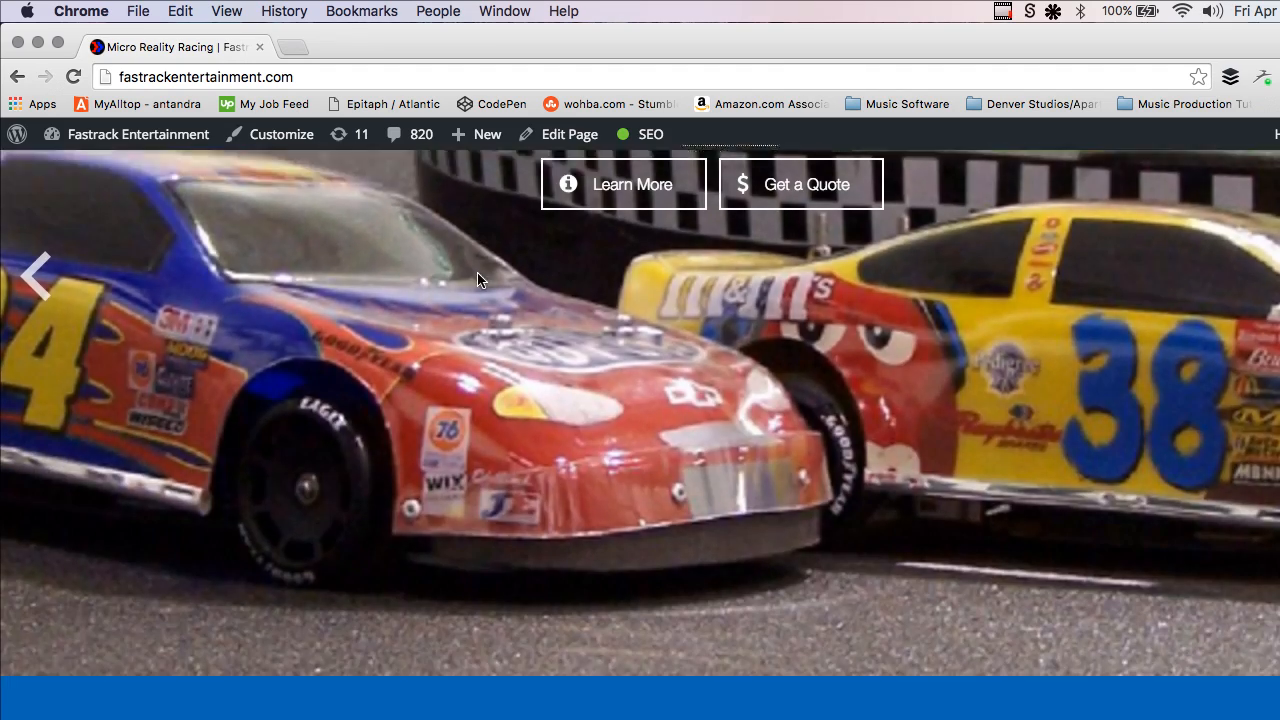
pyautogui.scroll(-3, 478, 280)
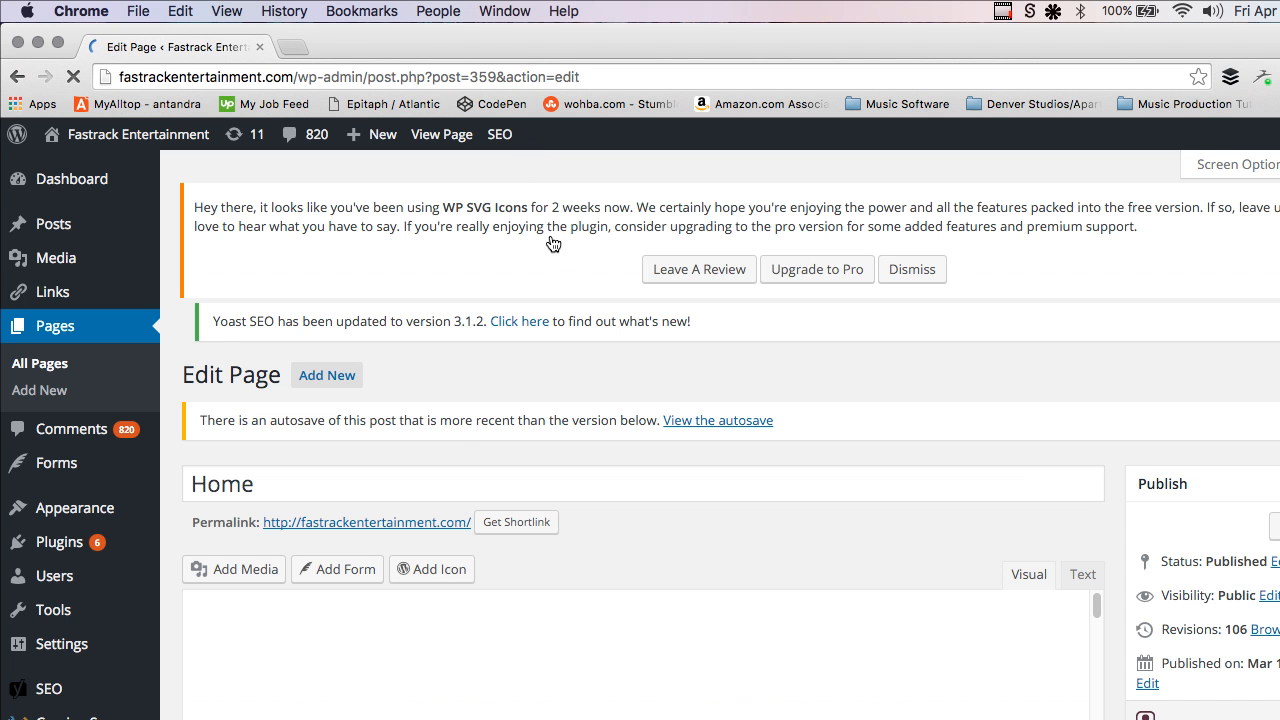
# - Open the SiteOrigin Editor widget below the Features row and examine its spacer shortcode
pyautogui.scroll(-8, 457, 414)
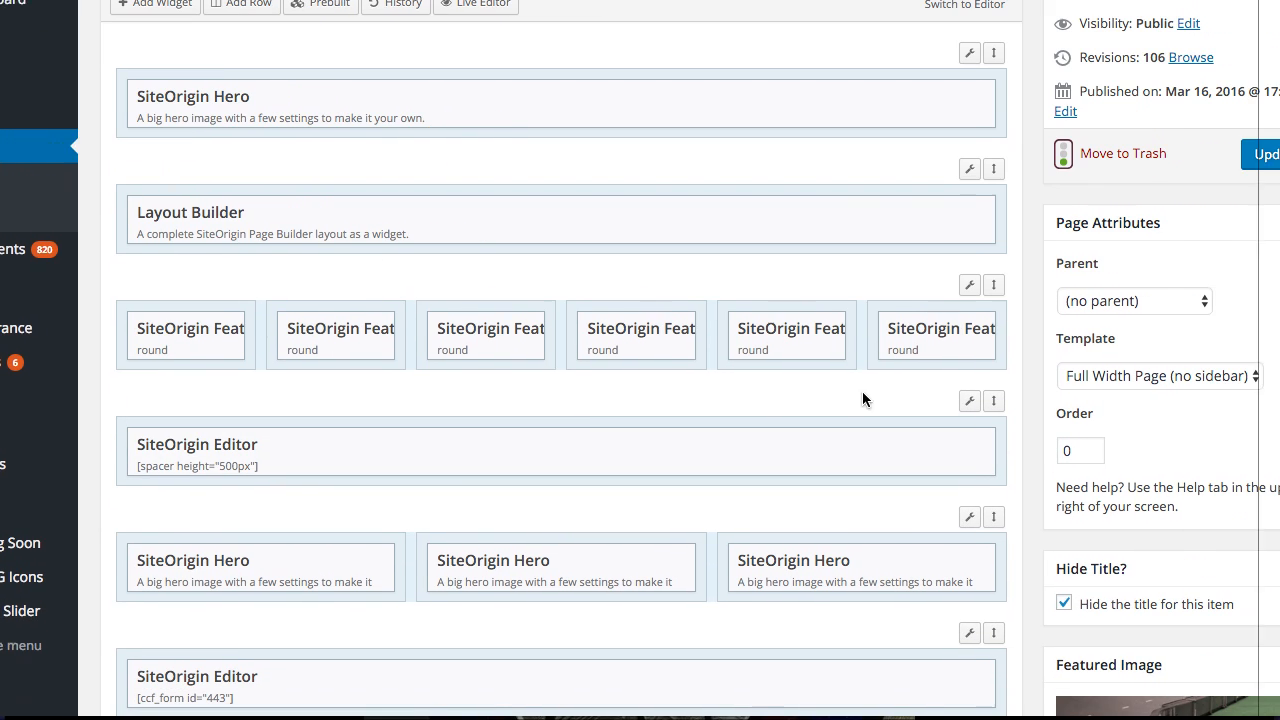
pyautogui.moveTo(966, 537)
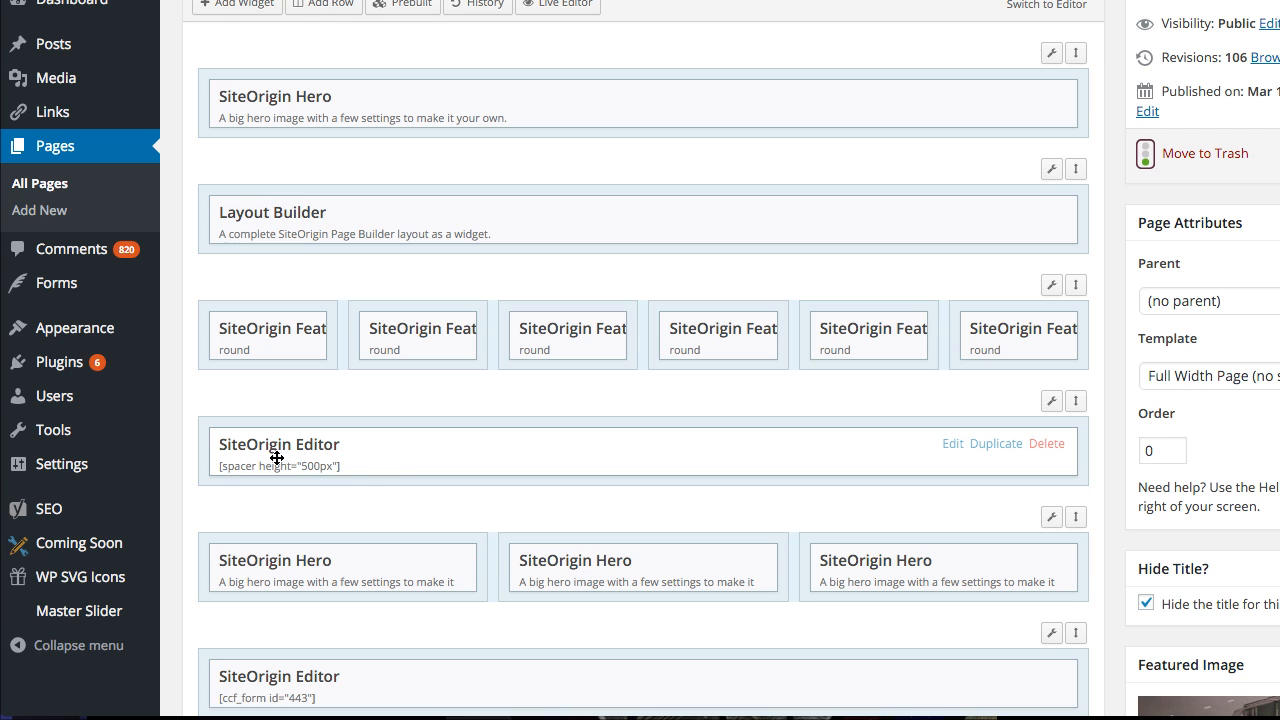
pyautogui.click(953, 443)
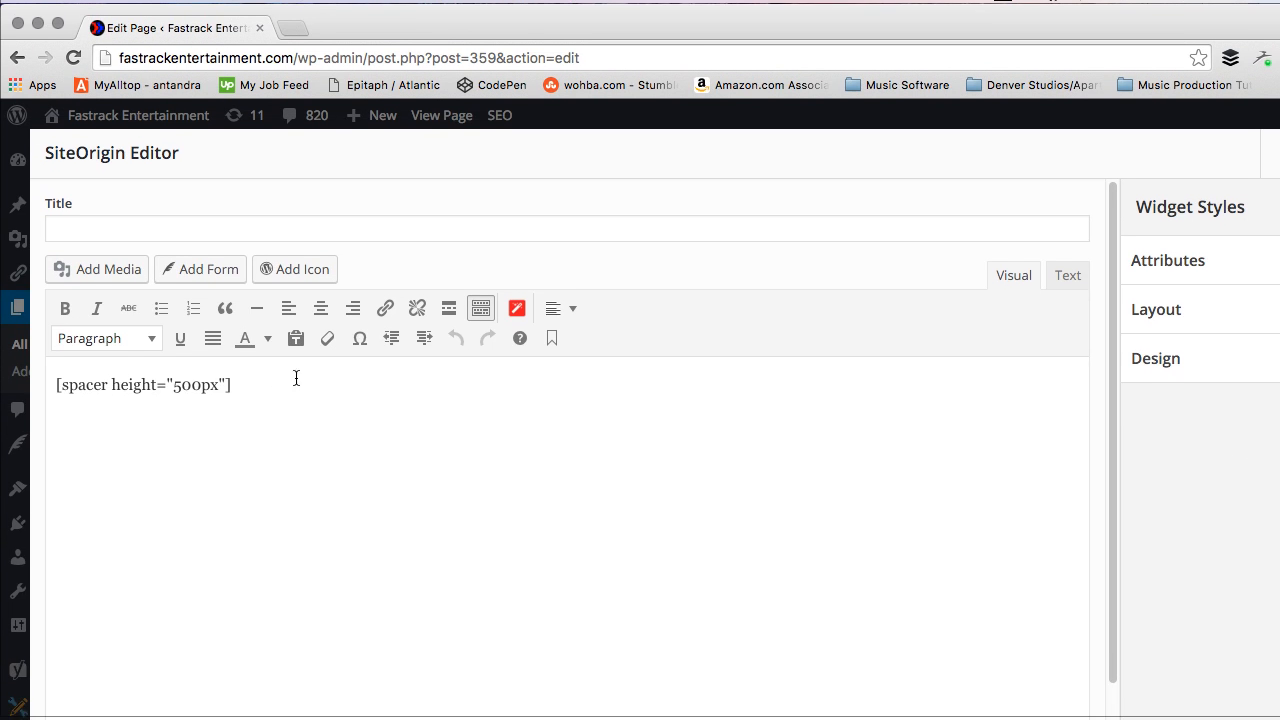
pyautogui.click(253, 239)
pyautogui.moveTo(253, 367); pyautogui.dragTo(52, 369)
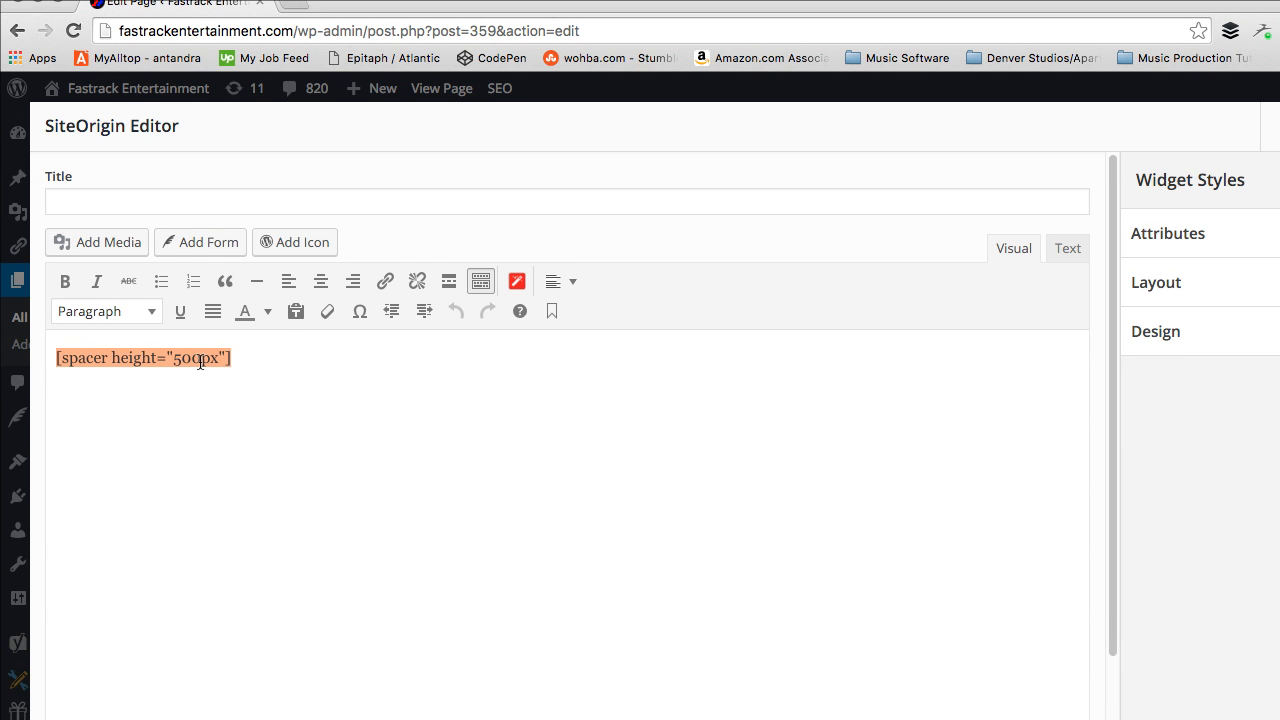
# - Highlight the 500px spacer shortcode in the SiteOrigin Editor content and examine its height attribute
pyautogui.click(240, 357)
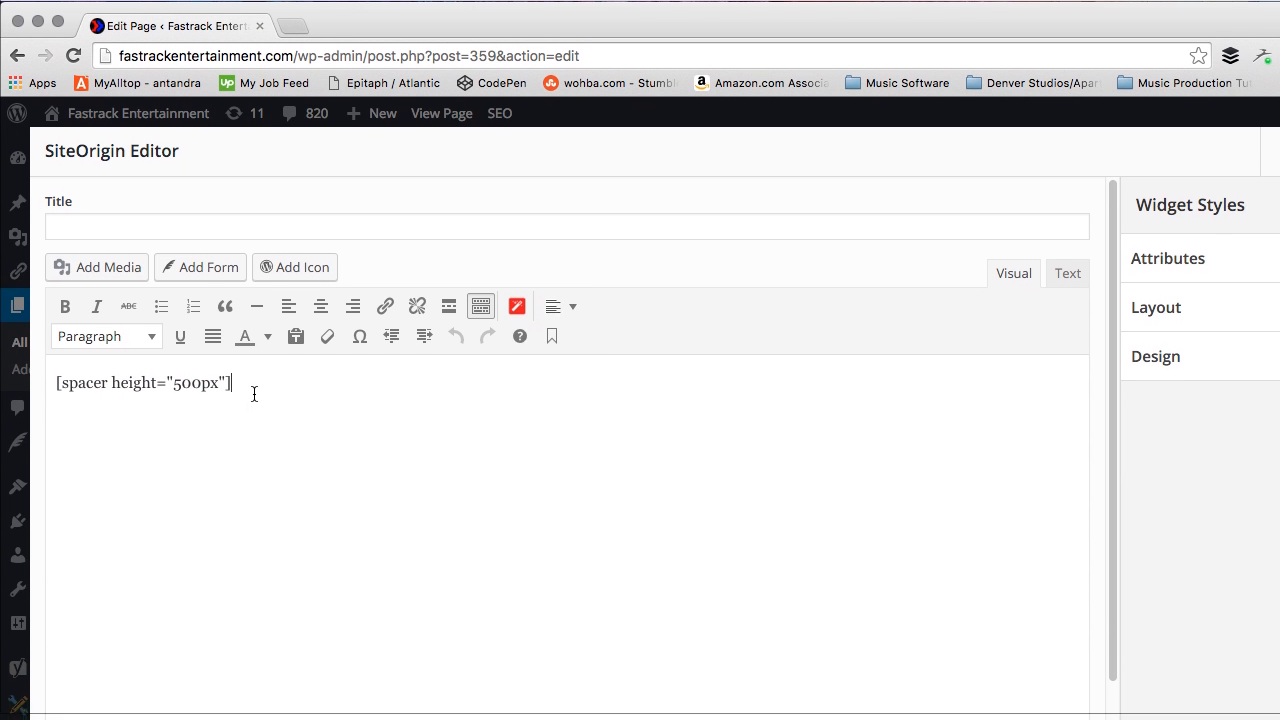
pyautogui.moveTo(250, 408); pyautogui.dragTo(4, 407)
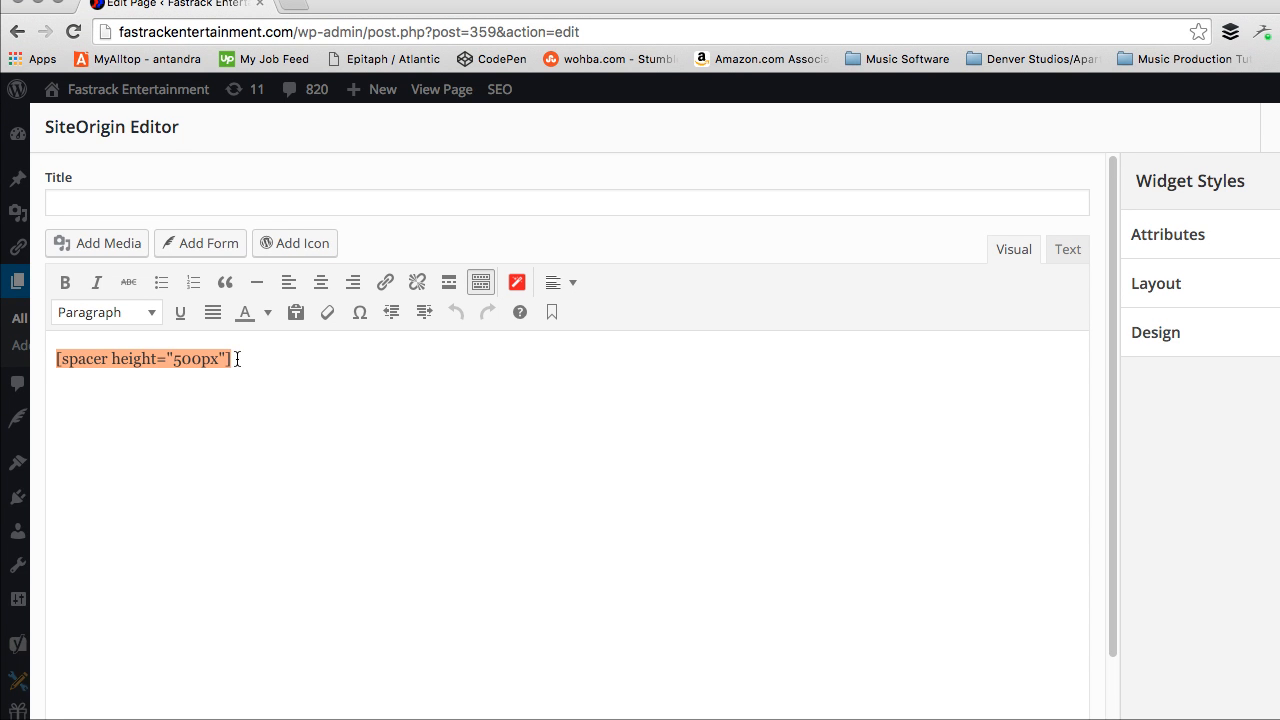
pyautogui.click(252, 360)
pyautogui.scroll(-3, 252, 360)
pyautogui.scroll(3, 252, 360)
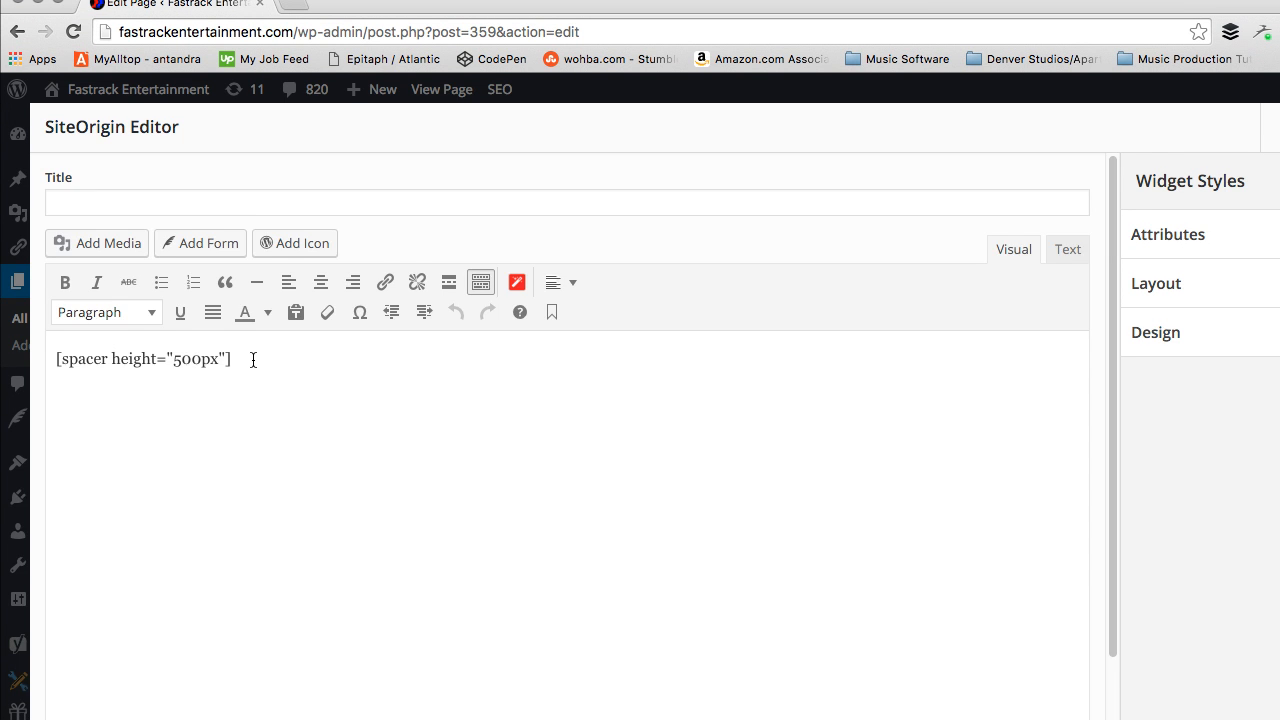
# - Examine the spacer widget's Design, Attributes and Layout styles, and finish editing the widget
pyautogui.click(1003, 378)
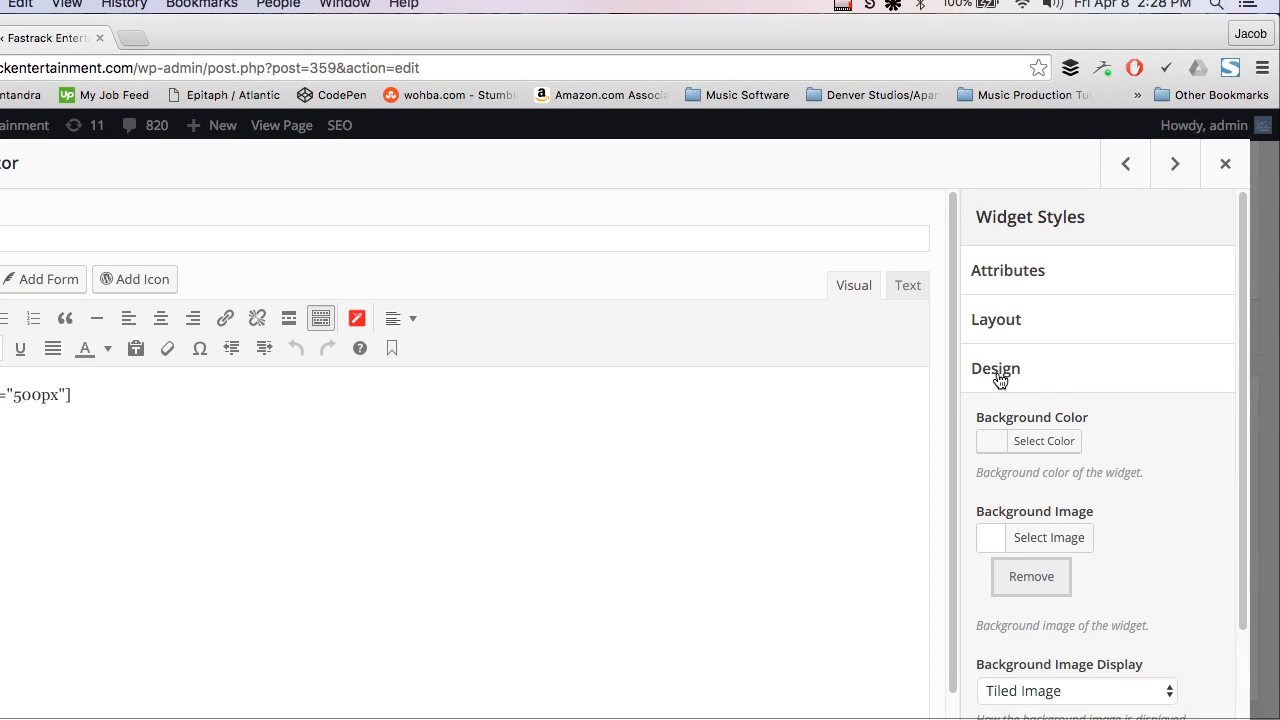
pyautogui.scroll(-2, 1024, 490)
pyautogui.scroll(2, 1024, 490)
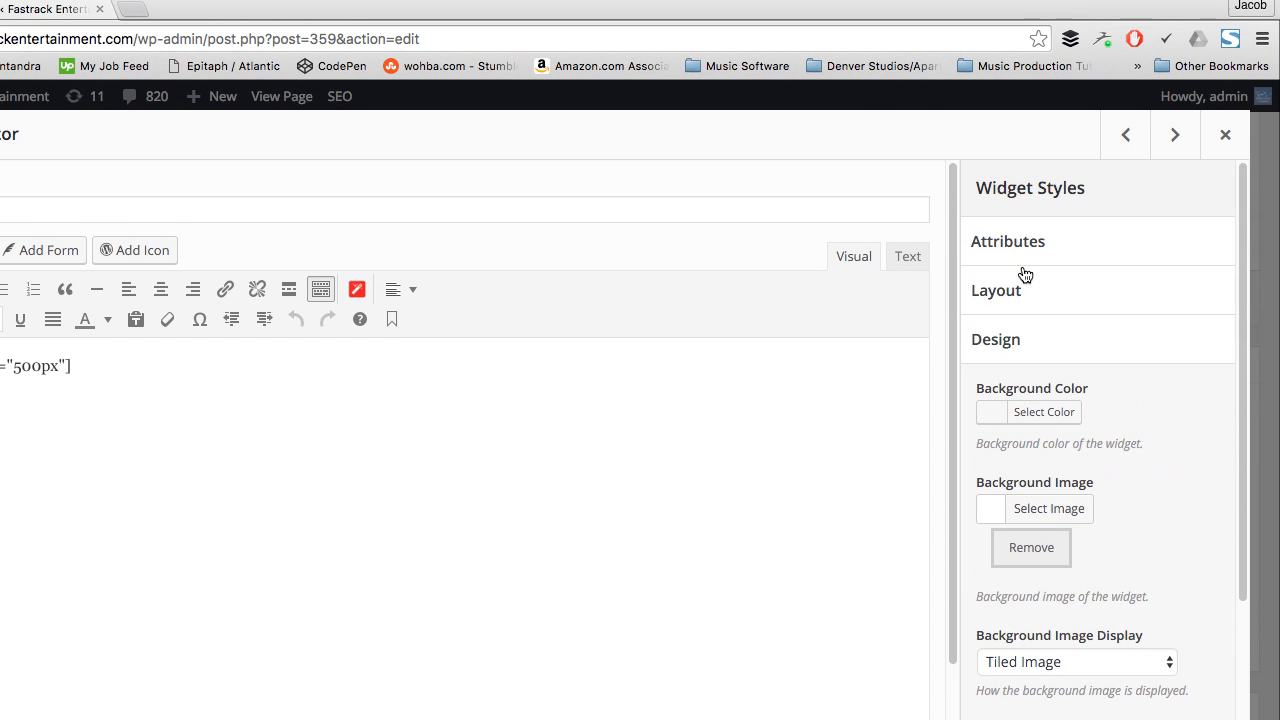
pyautogui.click(1008, 154)
pyautogui.click(1008, 155)
pyautogui.click(1011, 330)
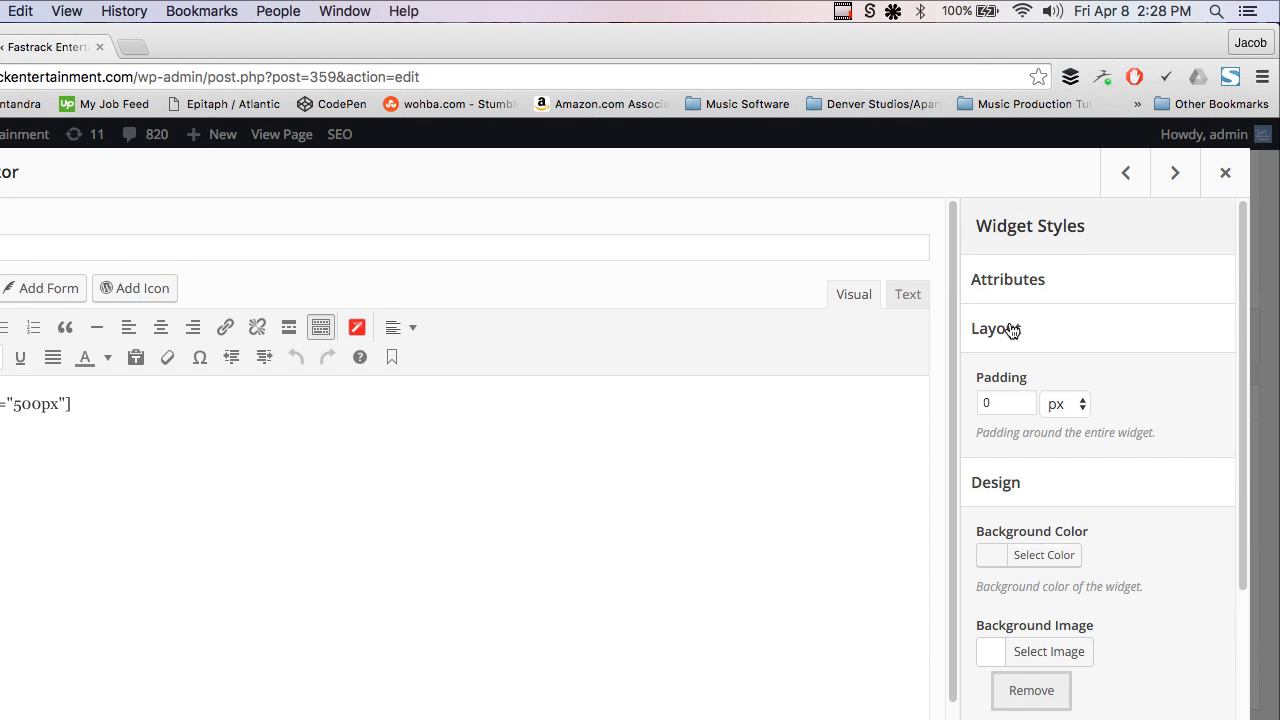
pyautogui.click(1016, 331)
pyautogui.click(1208, 657)
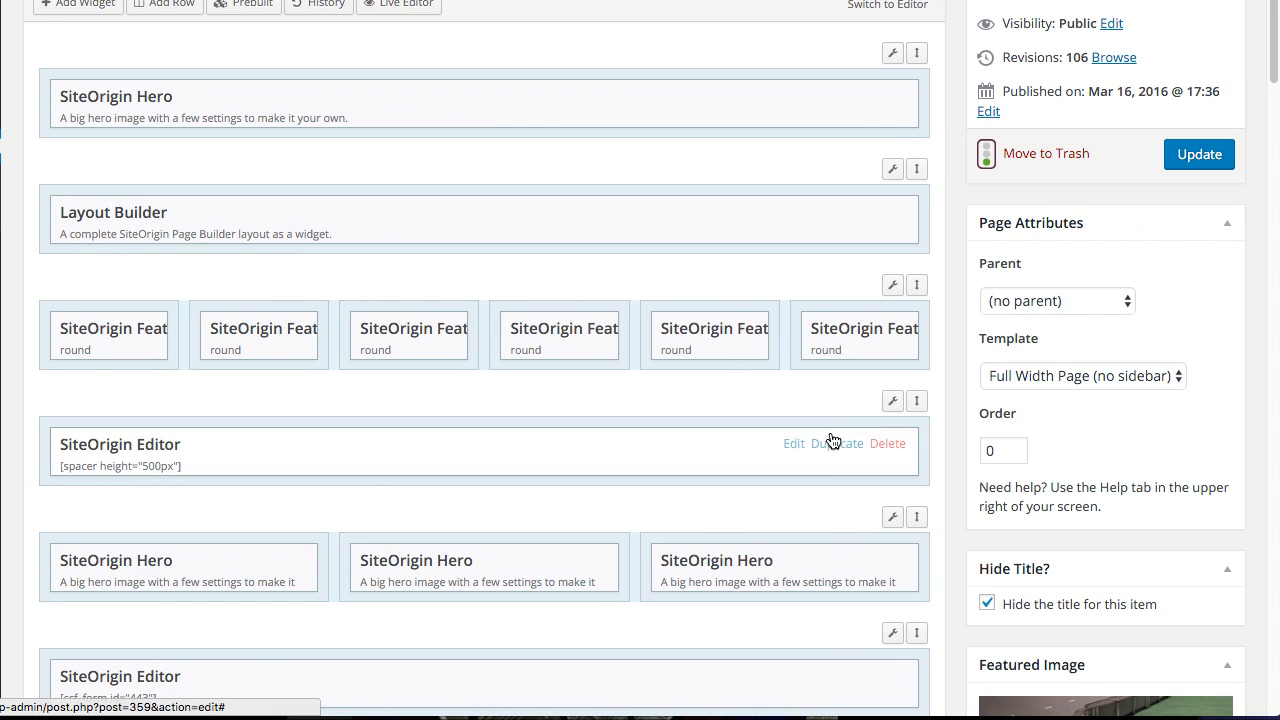
# - Open the spacer row's settings, examine its Design background image and Parallax display option, and finish editing the row
pyautogui.moveTo(888, 405)
pyautogui.click(860, 437)
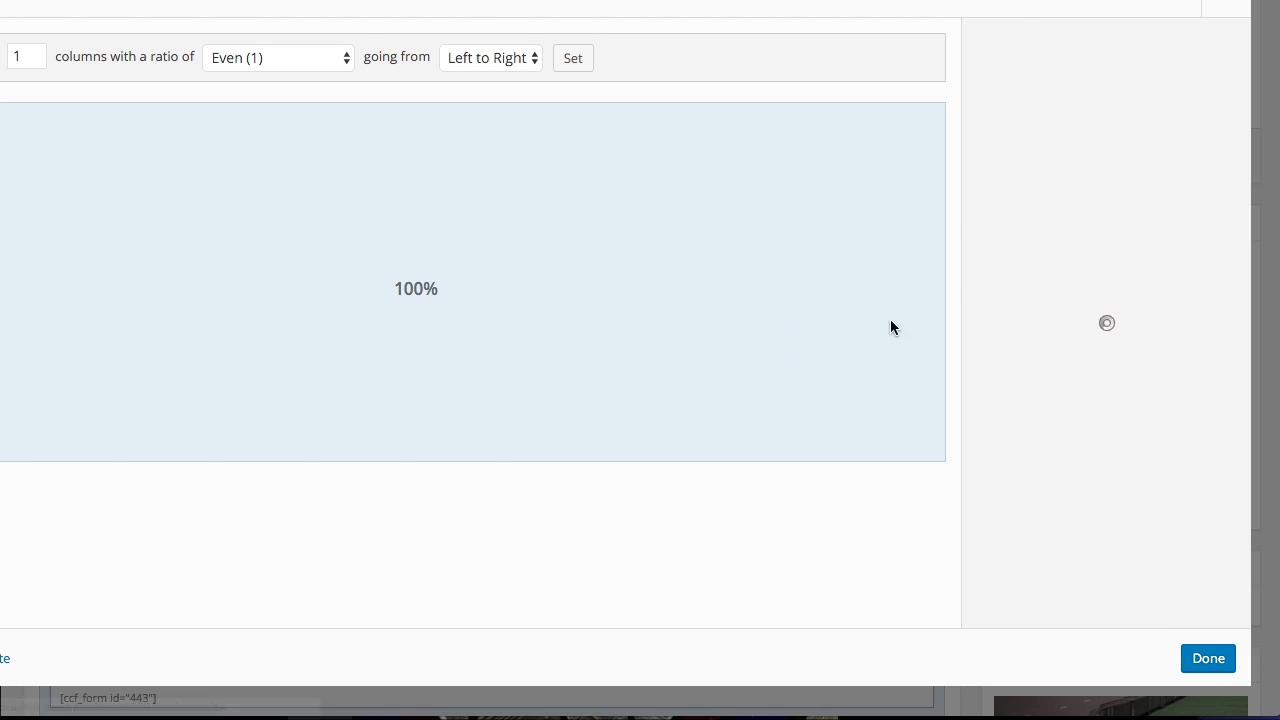
pyautogui.click(1020, 200)
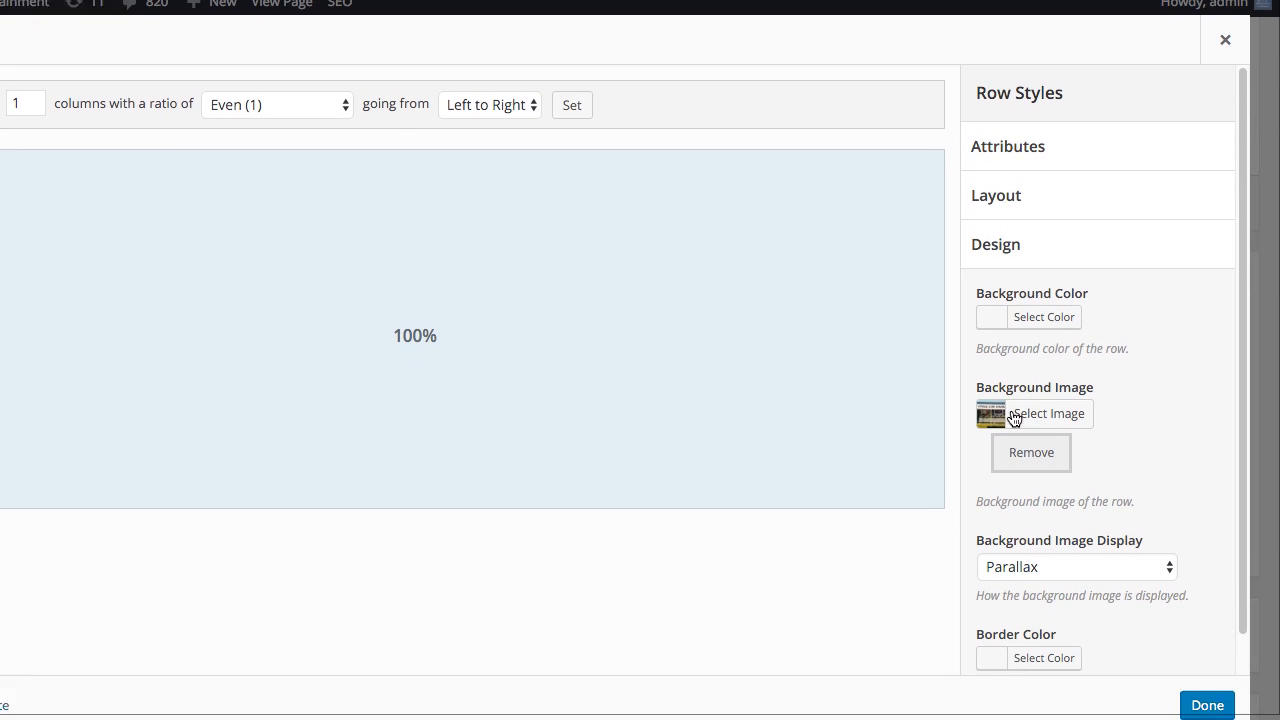
pyautogui.scroll(-1, 1121, 414)
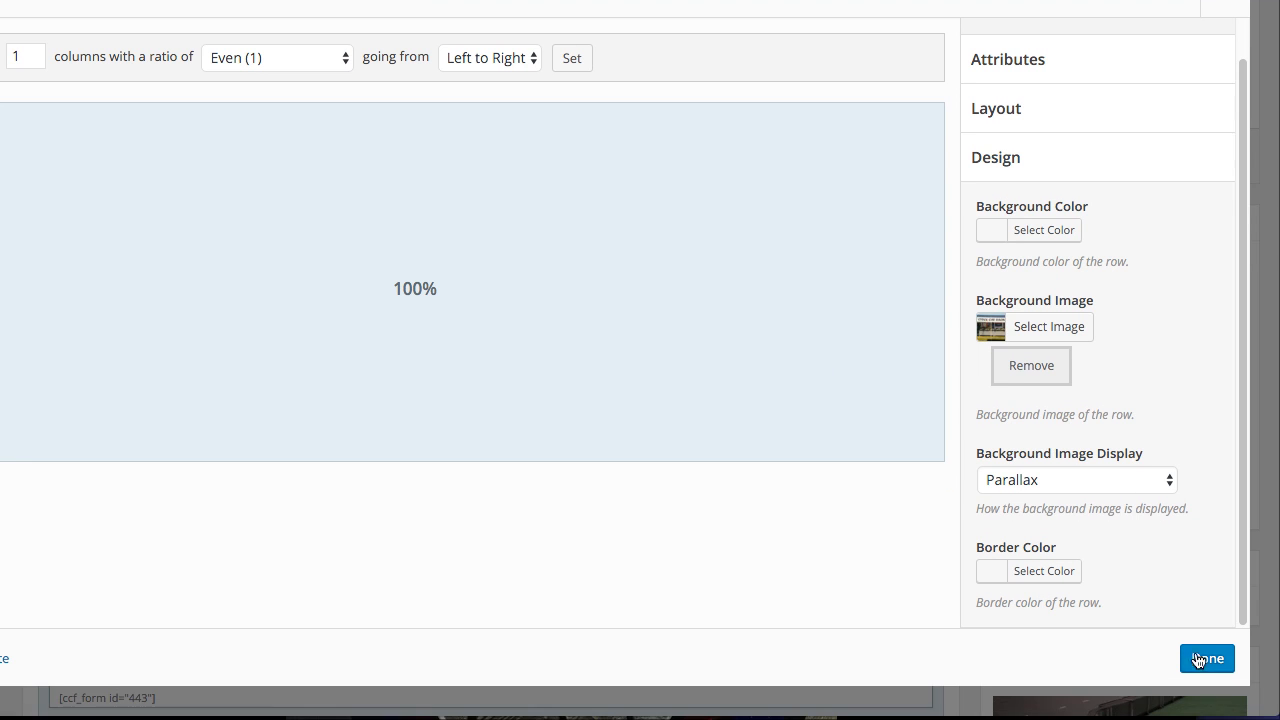
pyautogui.click(1205, 658)
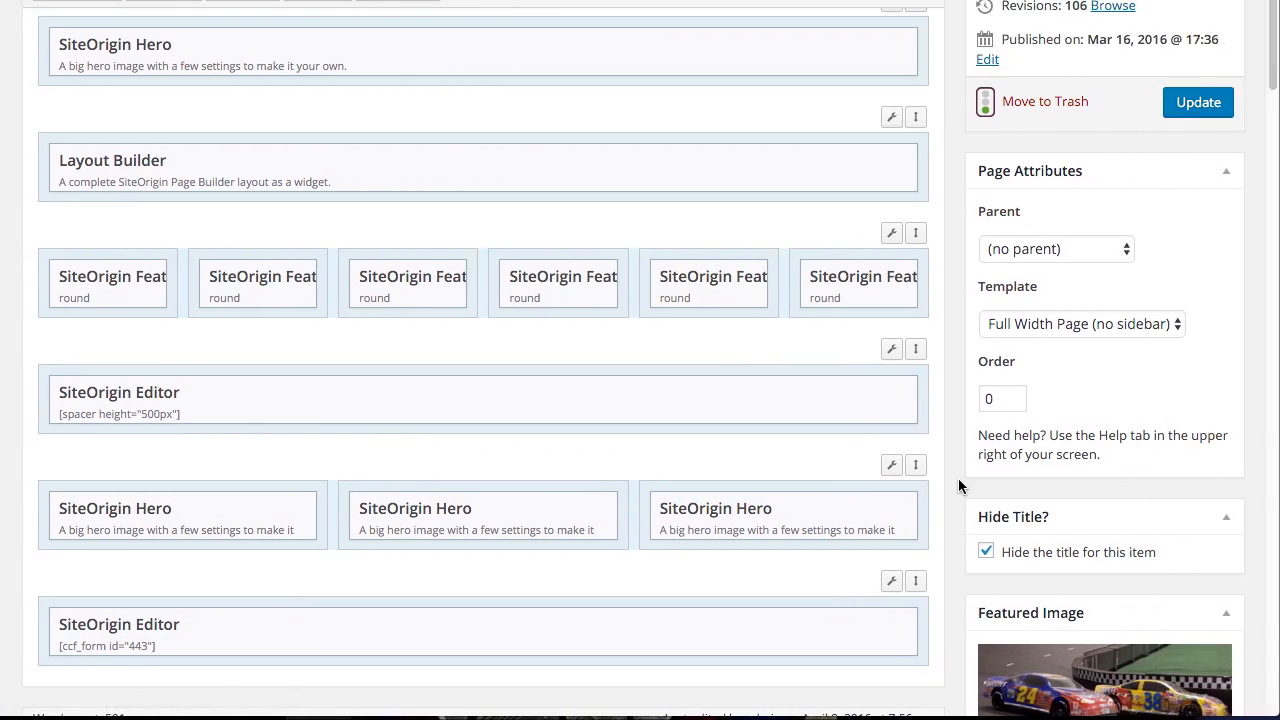
# - Open the settings of the row holding the three Hero widgets, check its column layout, and finish editing the row
pyautogui.moveTo(1053, 466)
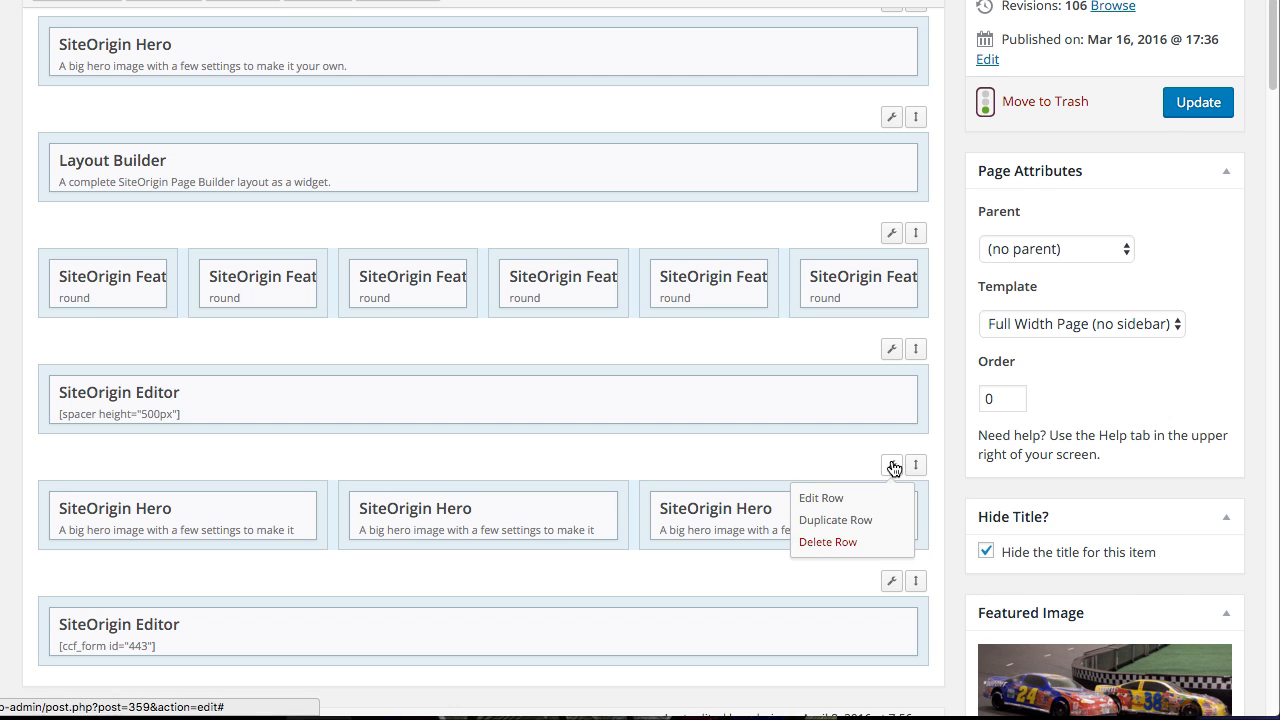
pyautogui.click(845, 498)
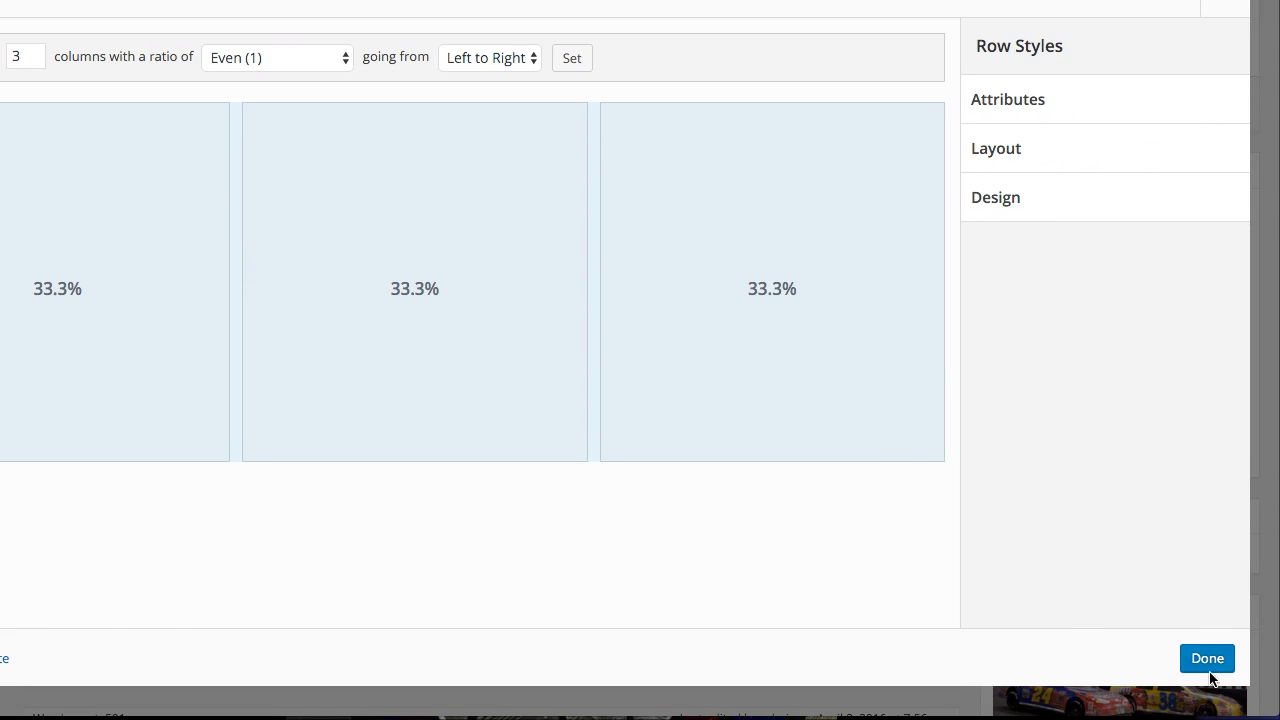
pyautogui.click(1206, 658)
# - Open the first Hero widget in the three-column row, expand its frame, and examine the linked image in the content
pyautogui.moveTo(429, 514)
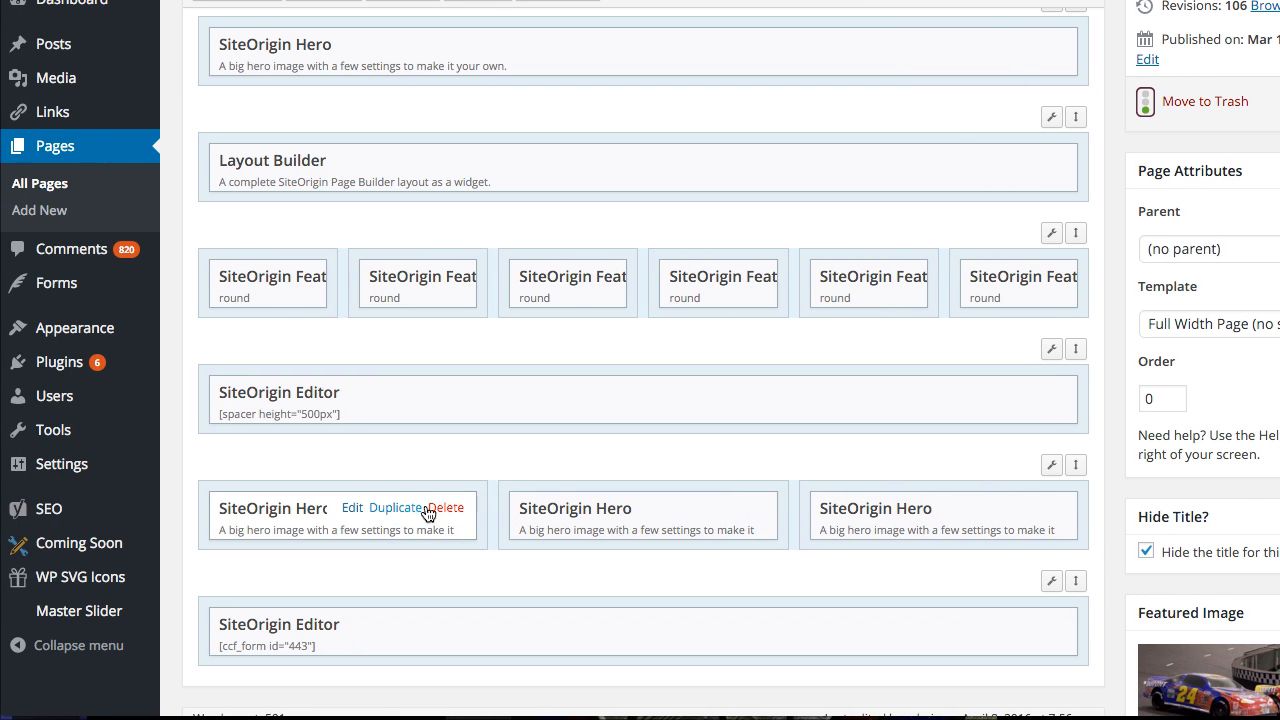
pyautogui.click(352, 510)
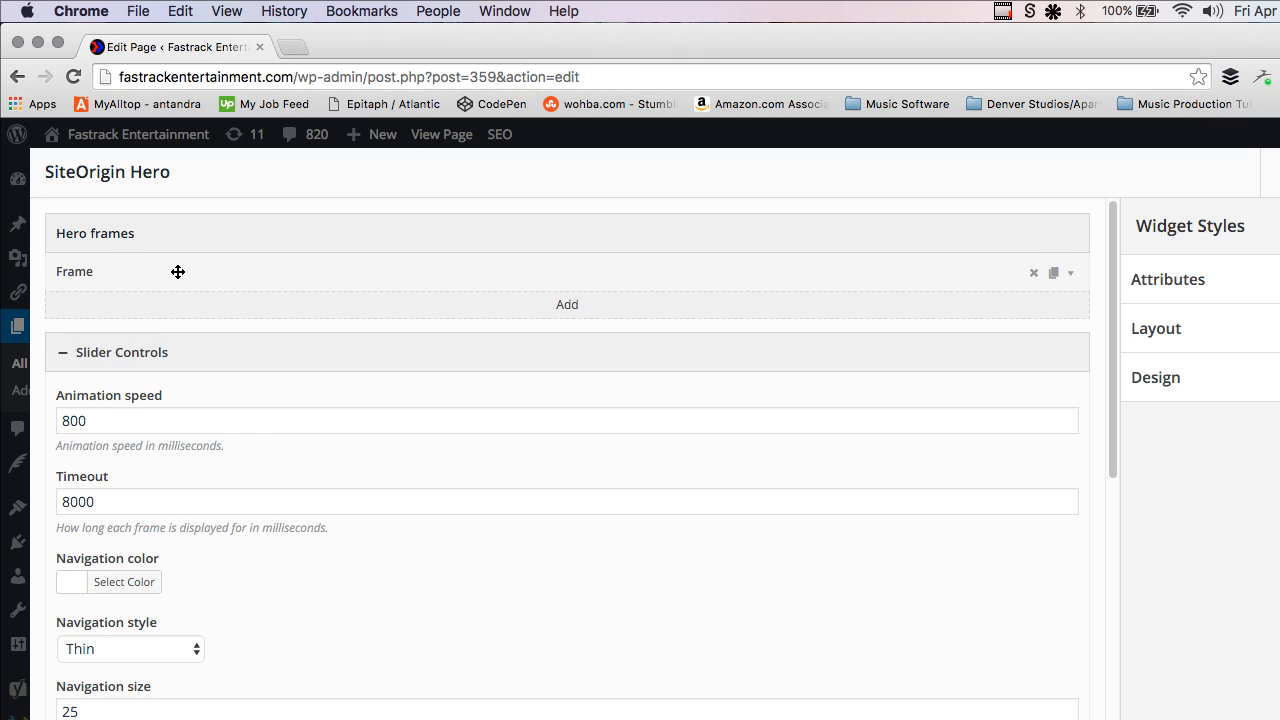
pyautogui.click(178, 272)
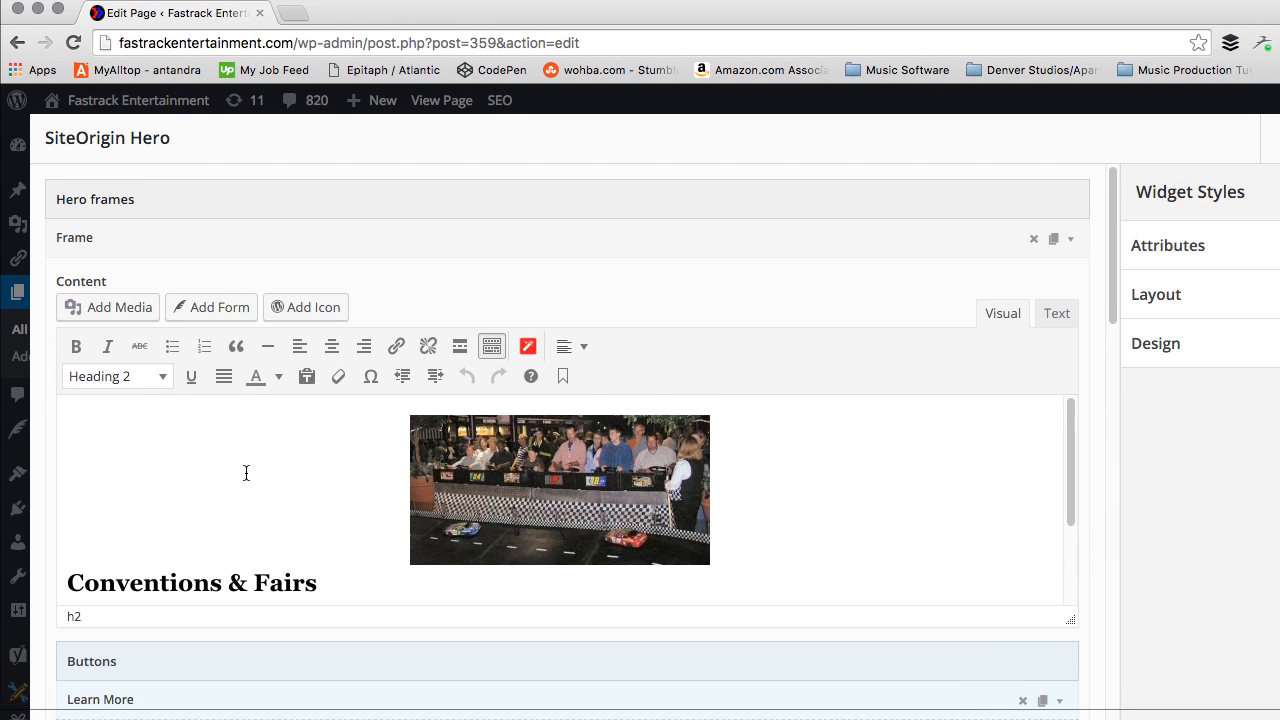
pyautogui.scroll(-1, 246, 509)
pyautogui.click(533, 508)
pyautogui.scroll(1, 533, 357)
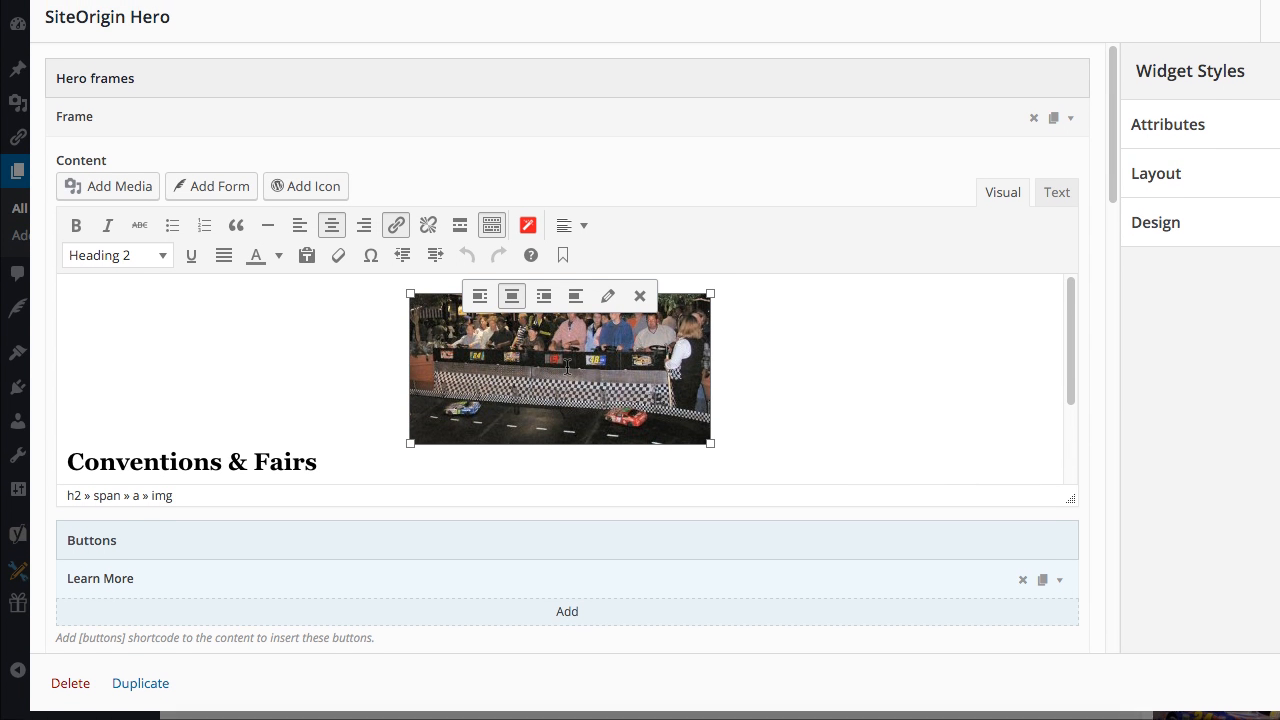
pyautogui.scroll(-1, 347, 335)
pyautogui.scroll(-1, 345, 362)
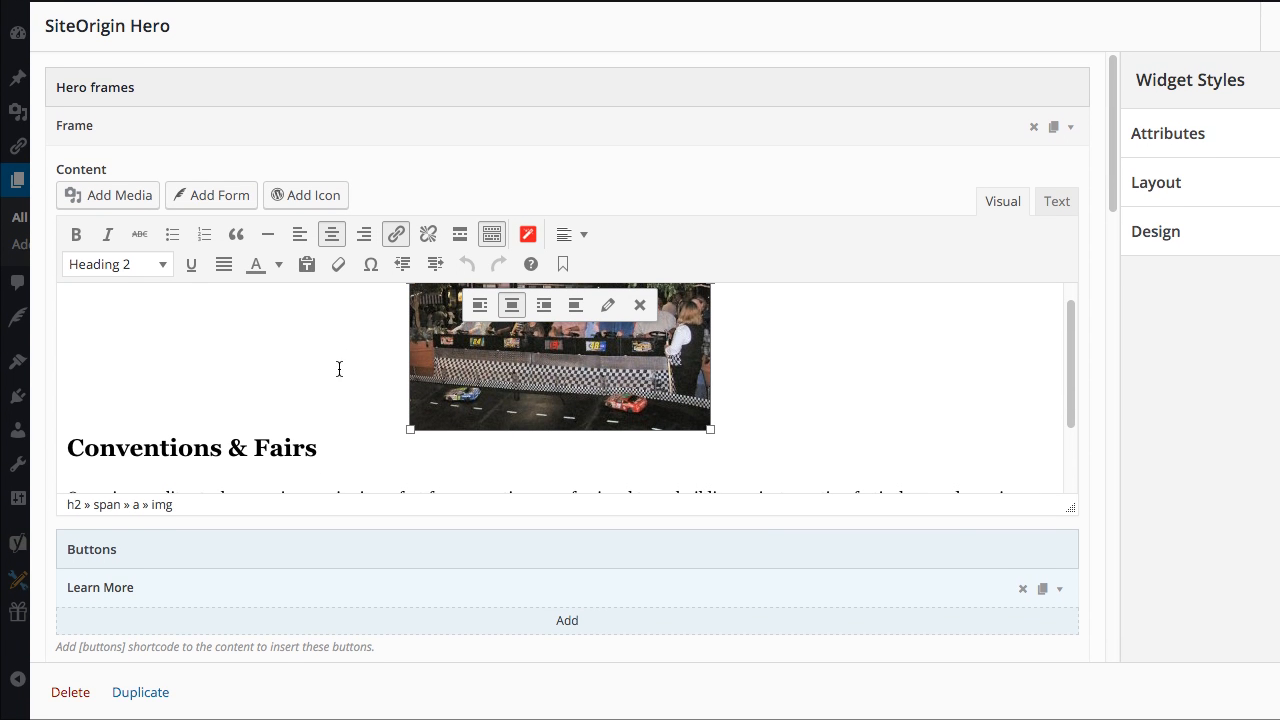
# - Examine the Conventions & Fairs heading, the paragraph and the [buttons] shortcode in the frame's content
pyautogui.click(241, 460)
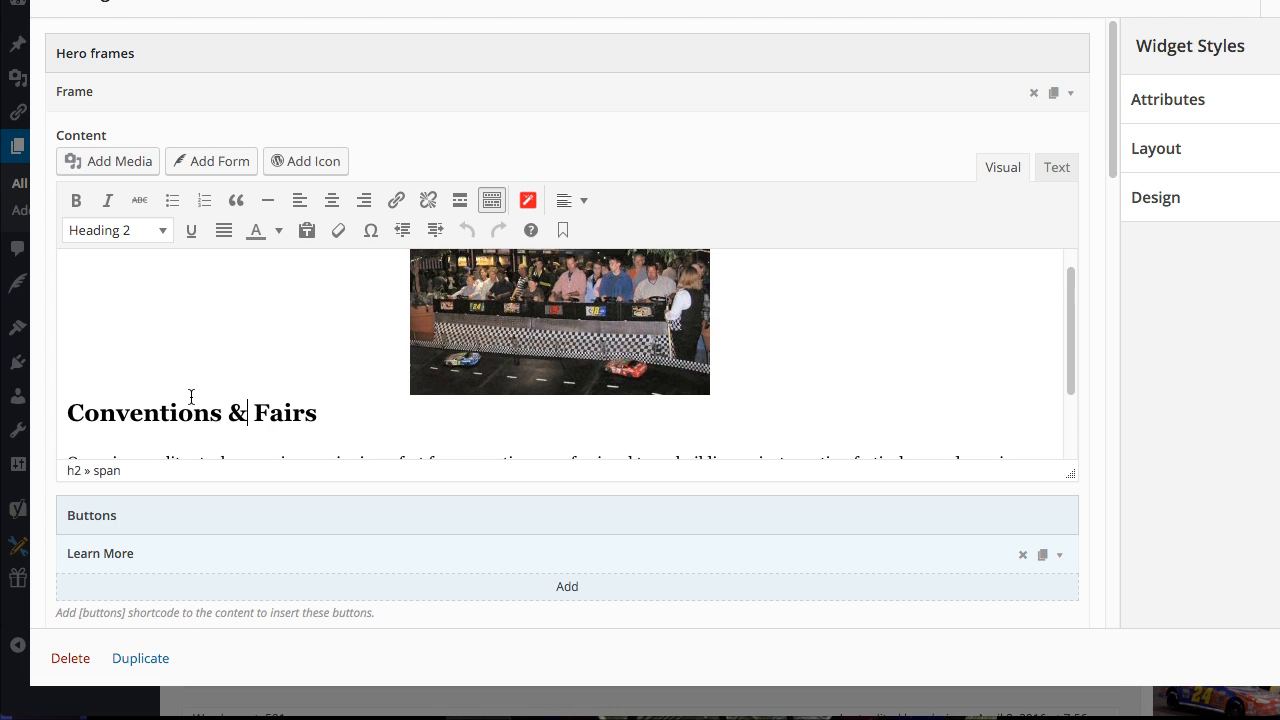
pyautogui.scroll(-1, 191, 397)
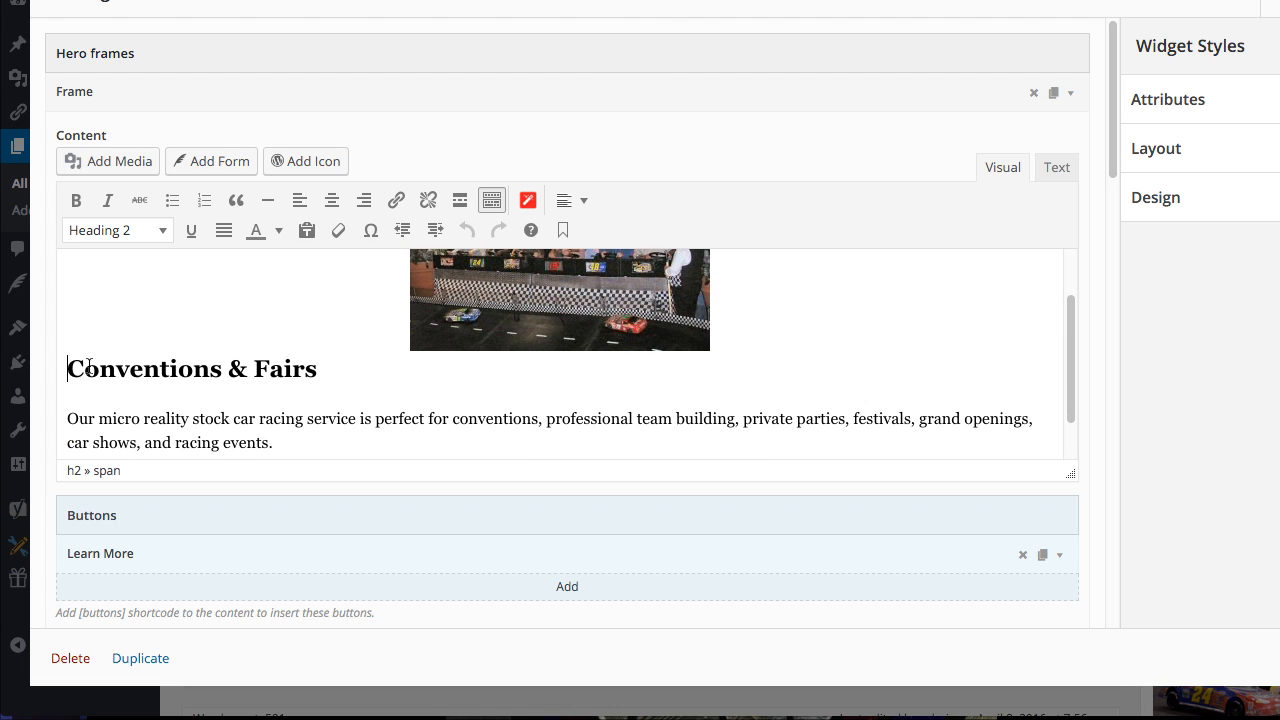
pyautogui.scroll(-1, 189, 446)
pyautogui.click(294, 421)
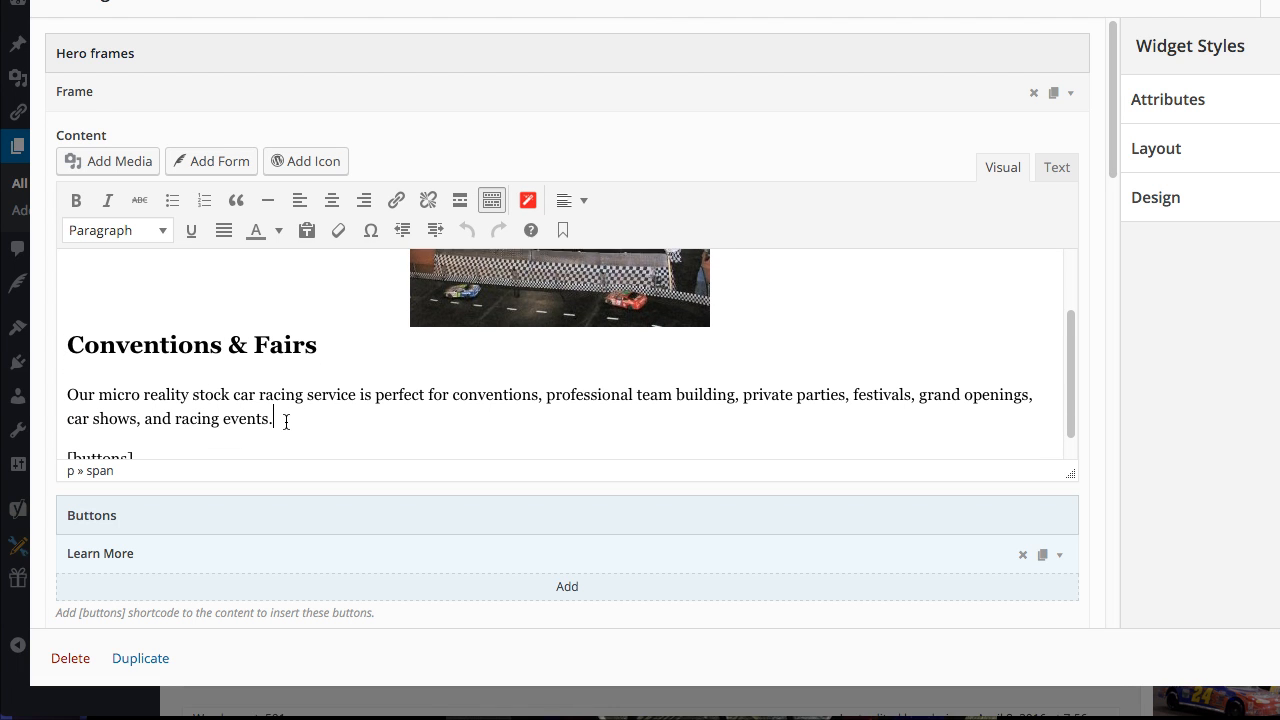
pyautogui.scroll(-1, 286, 421)
pyautogui.scroll(-1, 155, 377)
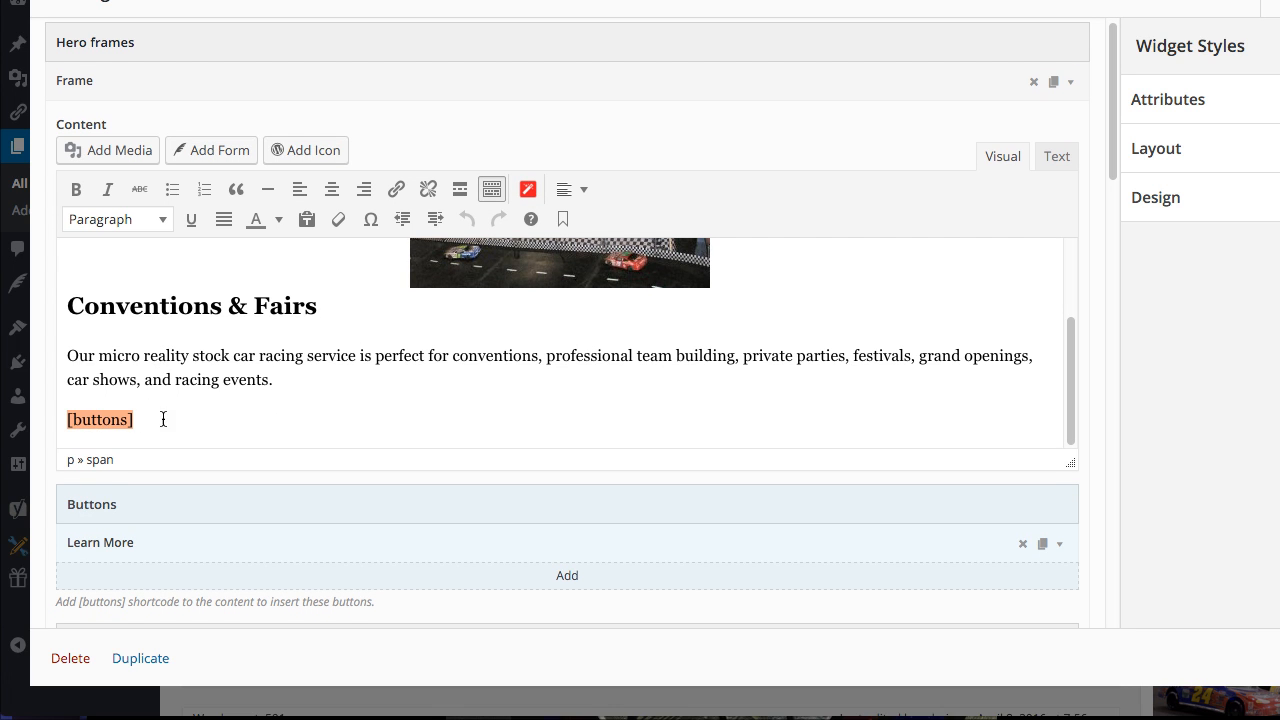
# - Expand the Learn More button, check the #conventions anchor in its Destination URL, and finish editing the widget
pyautogui.click(166, 543)
pyautogui.scroll(-5, 163, 543)
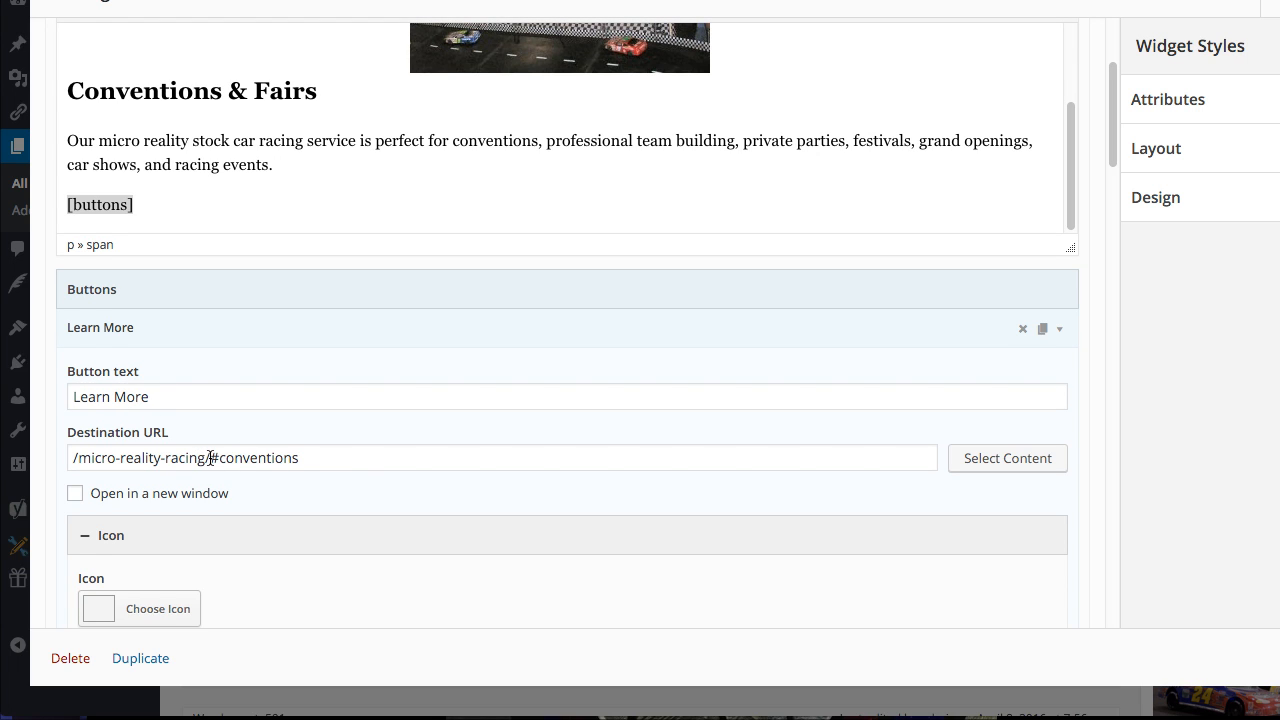
pyautogui.moveTo(210, 457); pyautogui.dragTo(375, 458)
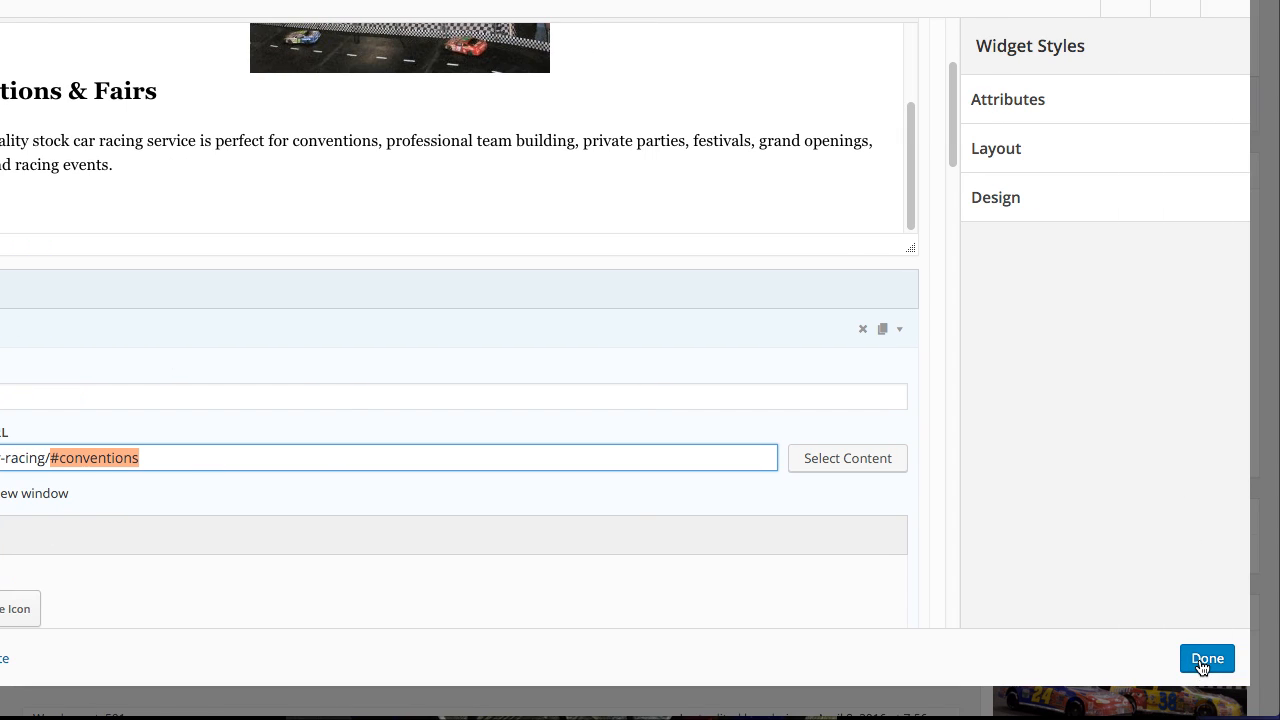
pyautogui.click(1205, 659)
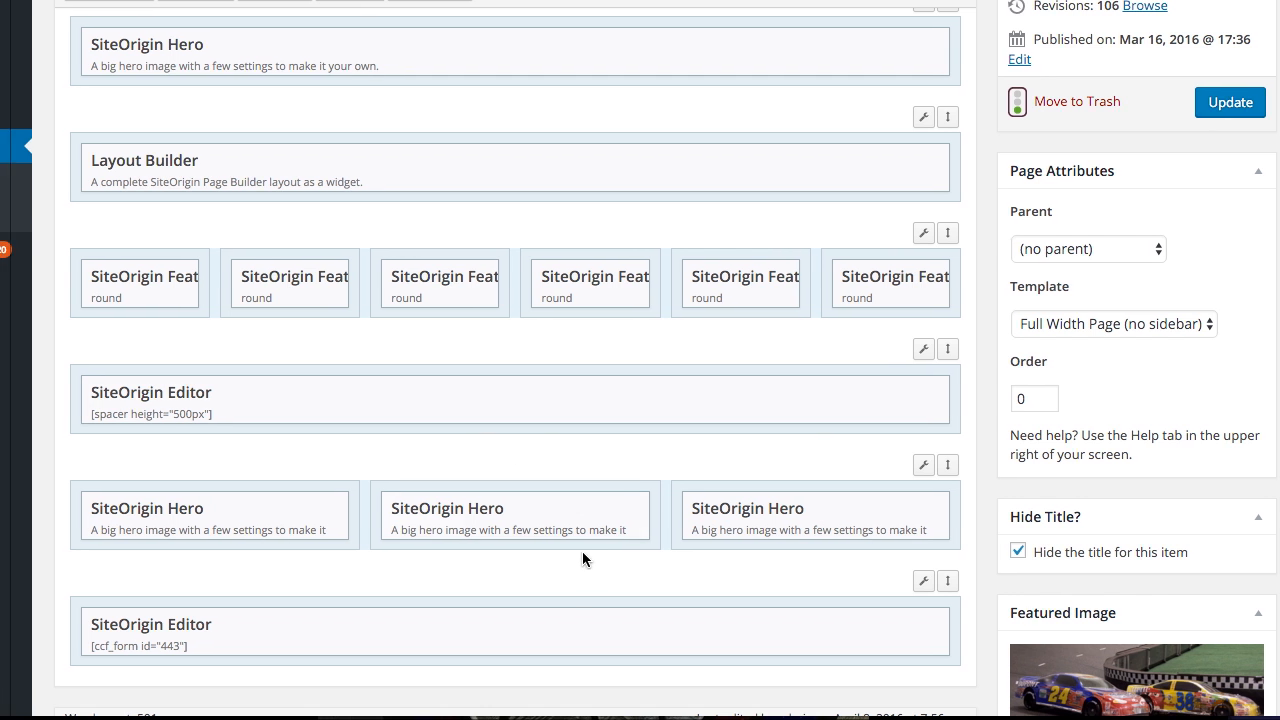
# - Open the middle Hero widget, examine its frame content and its Design, Layout and Attributes styles, and finish editing
pyautogui.click(514, 510)
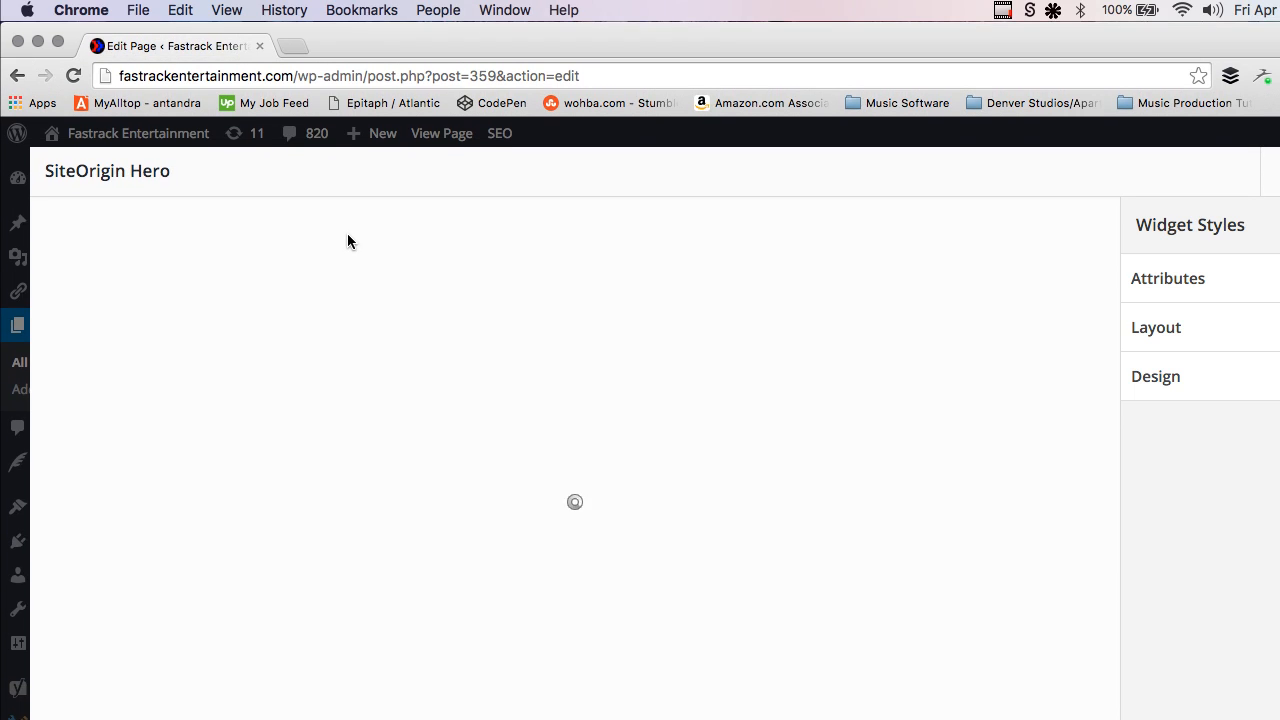
pyautogui.click(226, 273)
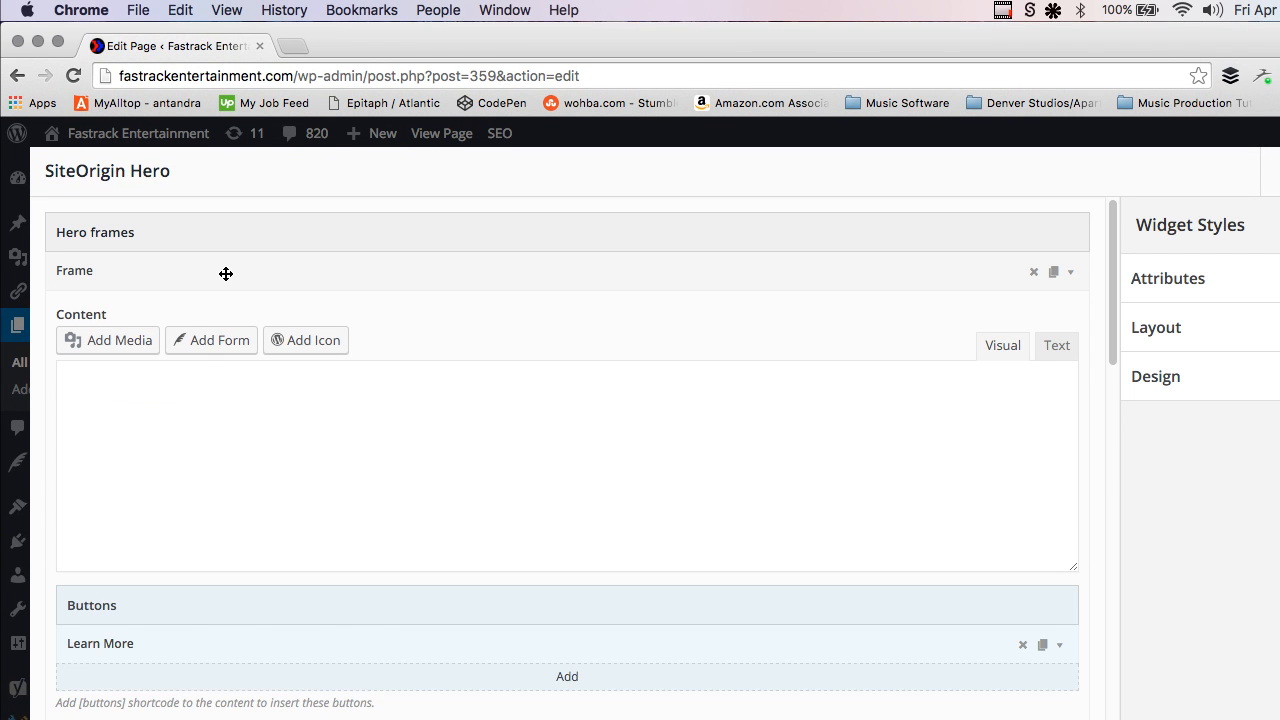
pyautogui.scroll(-2, 280, 386)
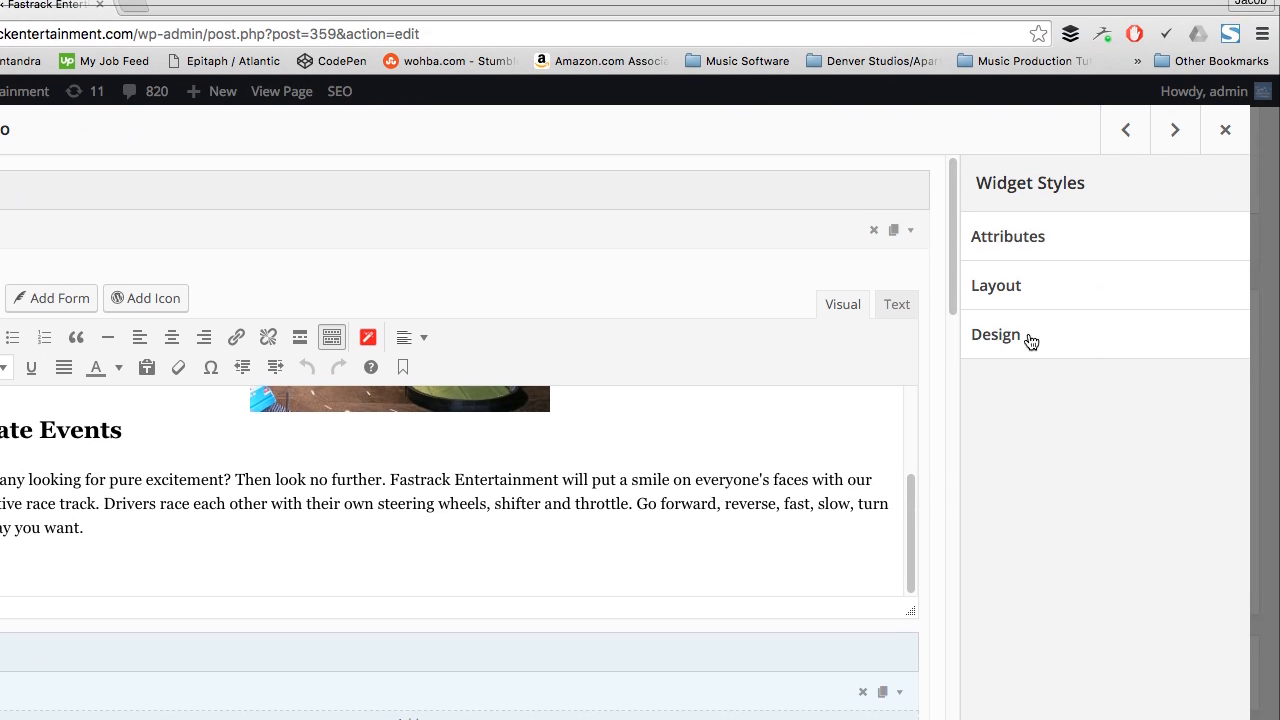
pyautogui.click(1030, 340)
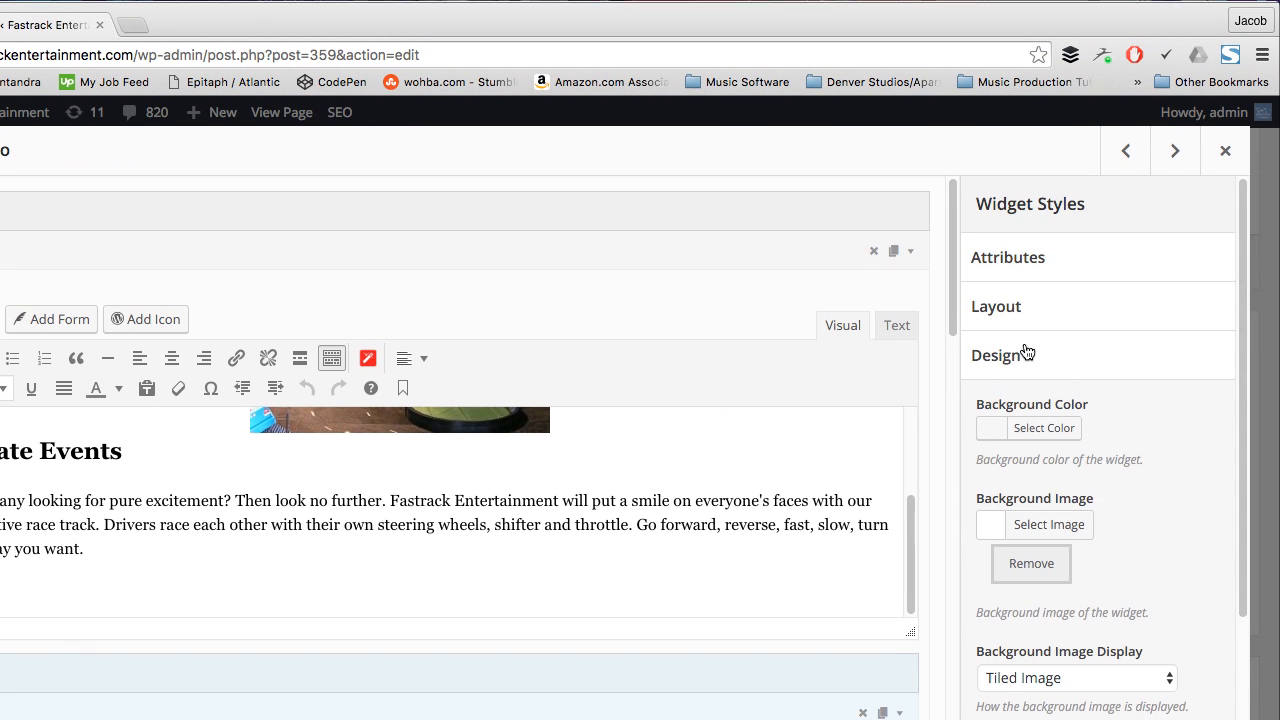
pyautogui.click(1014, 288)
pyautogui.click(1008, 257)
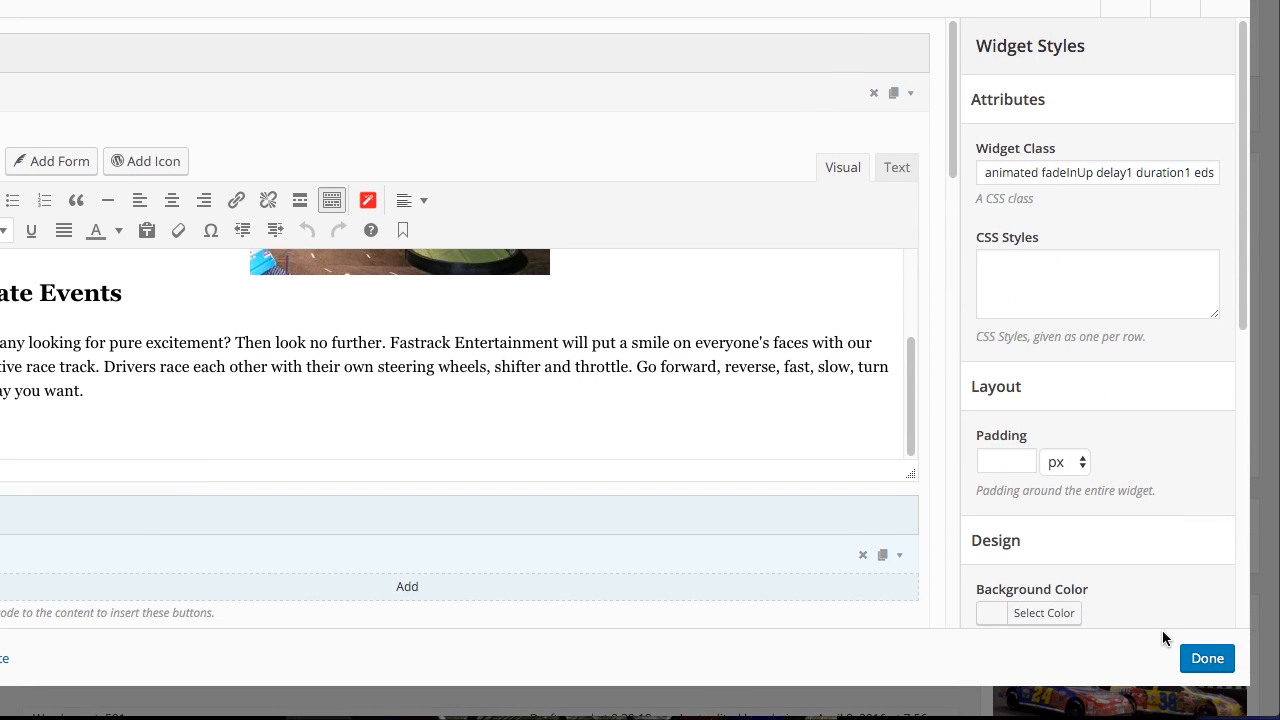
pyautogui.click(1209, 659)
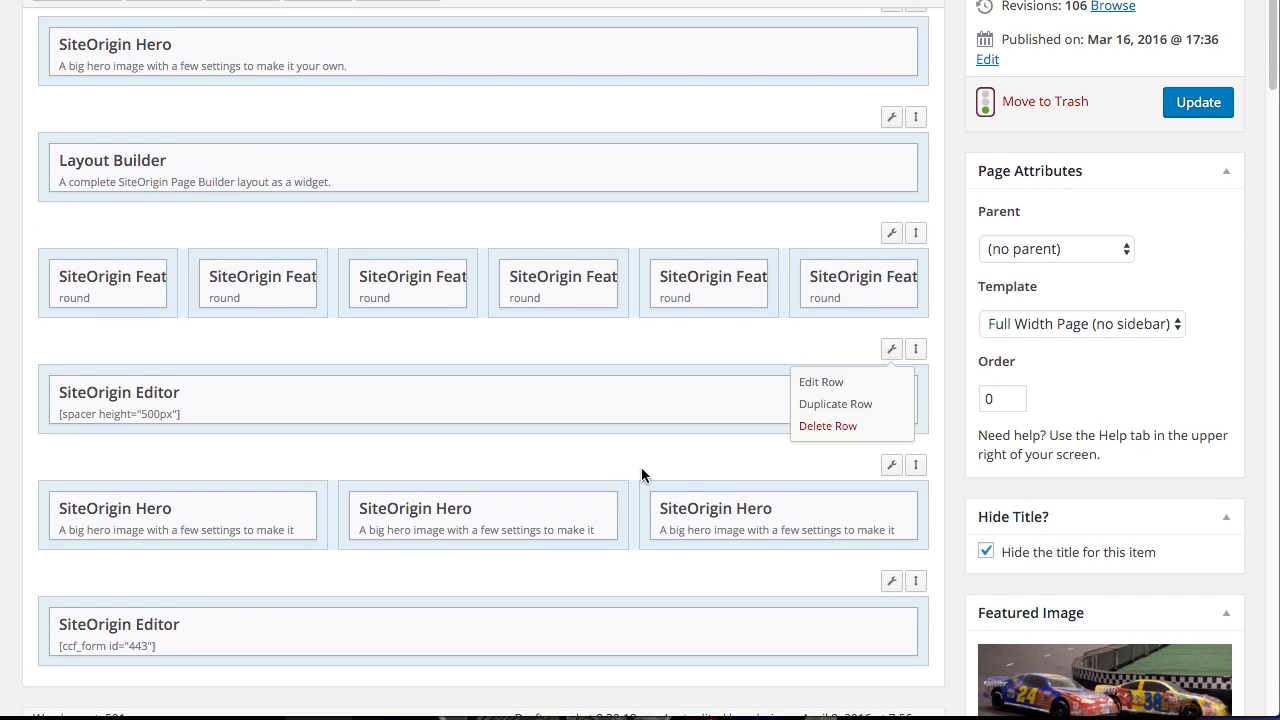
# - Reopen the middle Hero widget, examine the animation classes in its Widget Class field, and finish editing
pyautogui.click(492, 507)
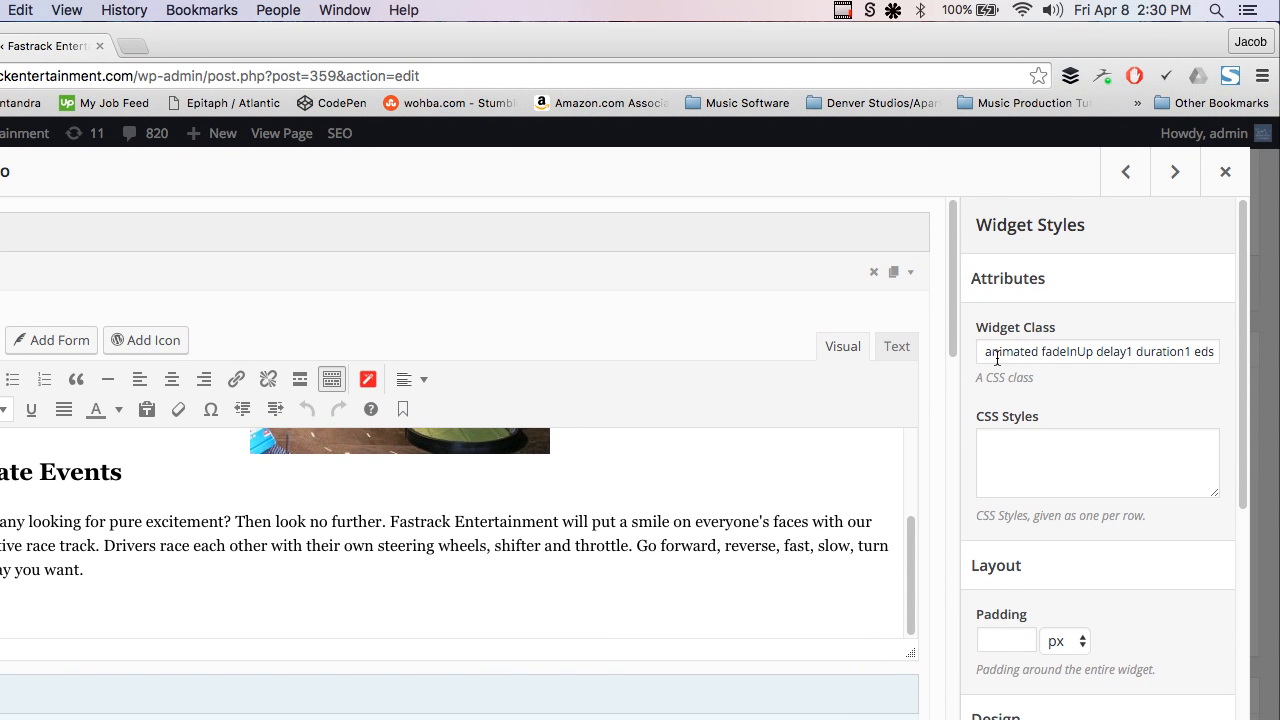
pyautogui.moveTo(997, 358); pyautogui.dragTo(1190, 348)
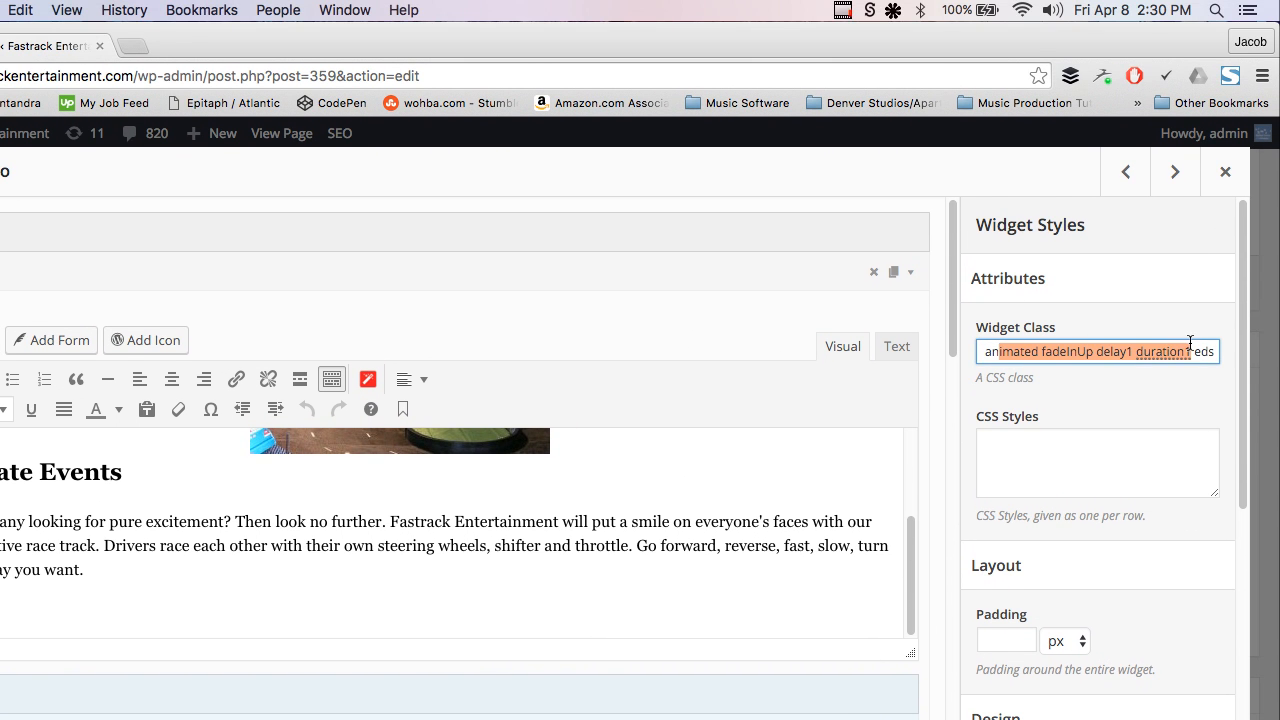
pyautogui.click(1125, 350)
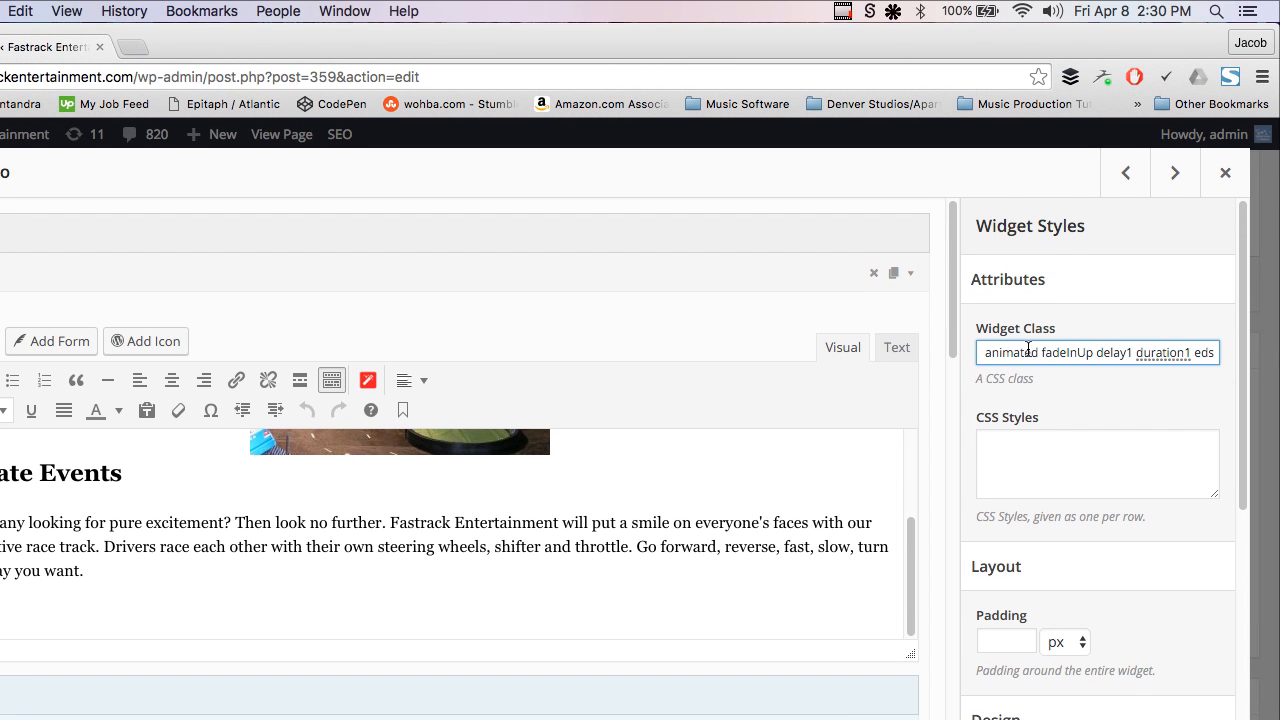
pyautogui.moveTo(988, 352); pyautogui.dragTo(1266, 352)
pyautogui.click(1200, 660)
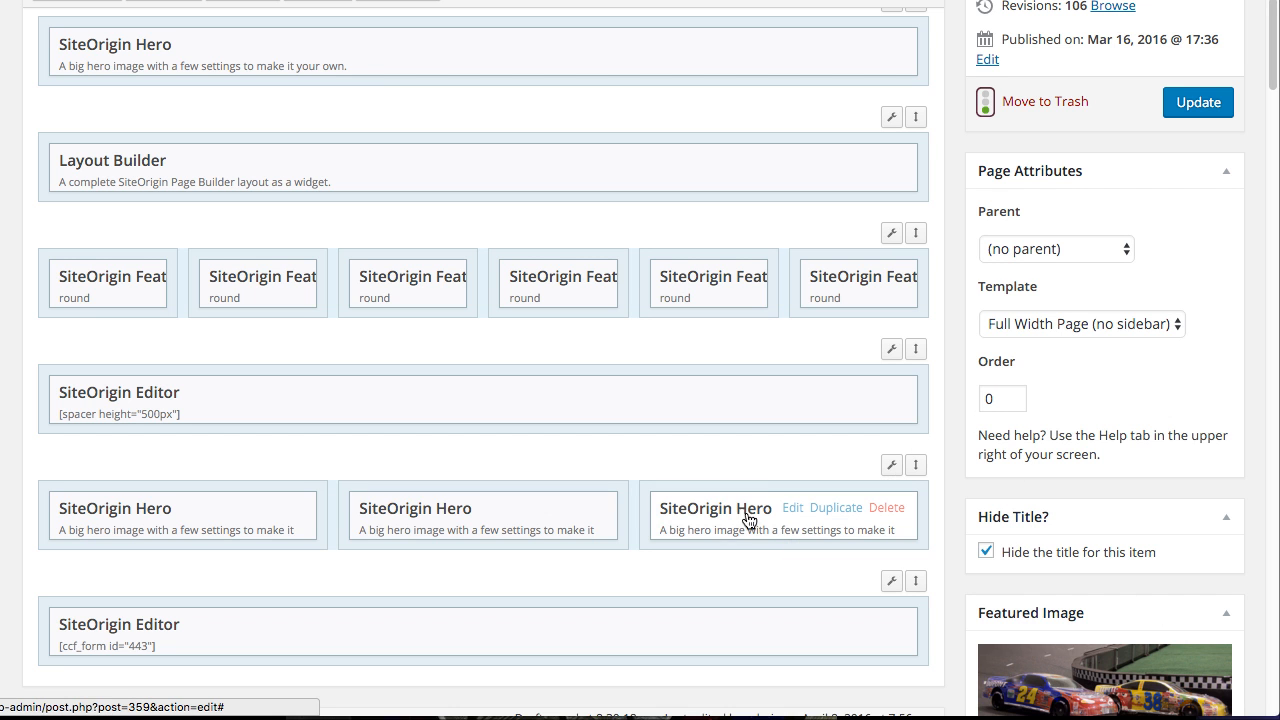
# - Open the third Hero widget in the three-column row, examine its map image, Service Area text and [buttons] shortcode, and finish editing
pyautogui.click(792, 508)
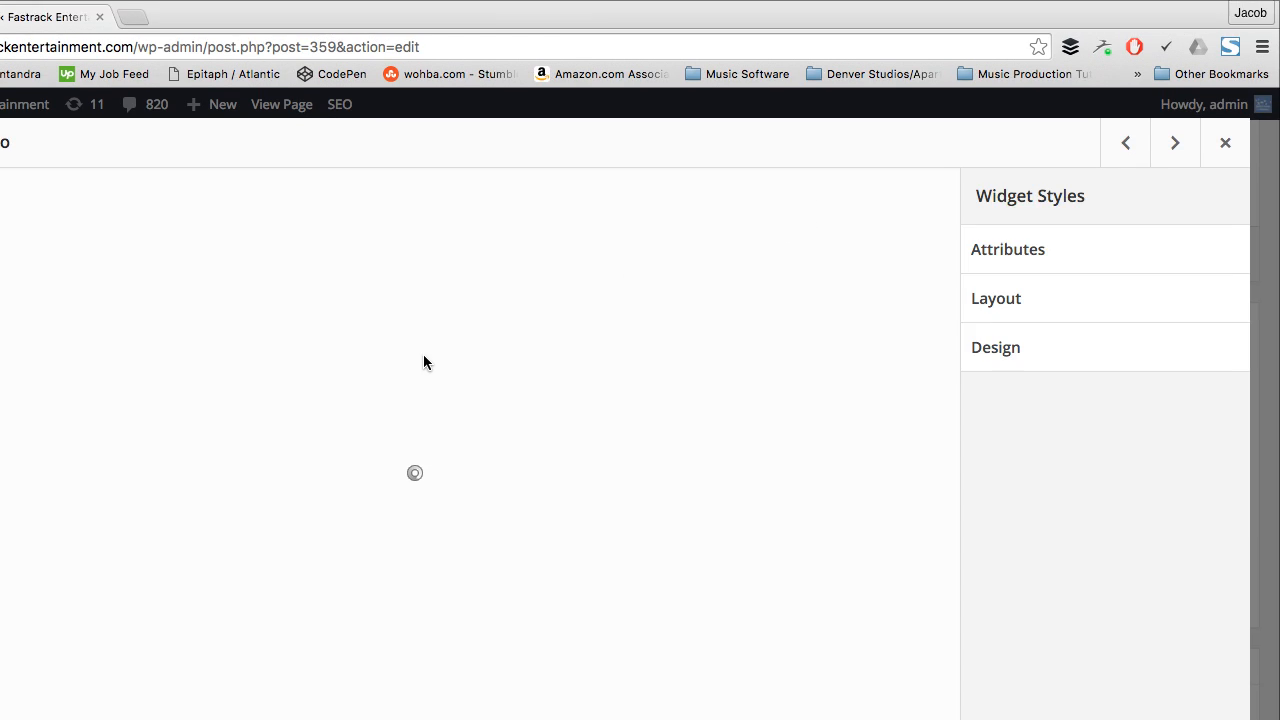
pyautogui.click(243, 280)
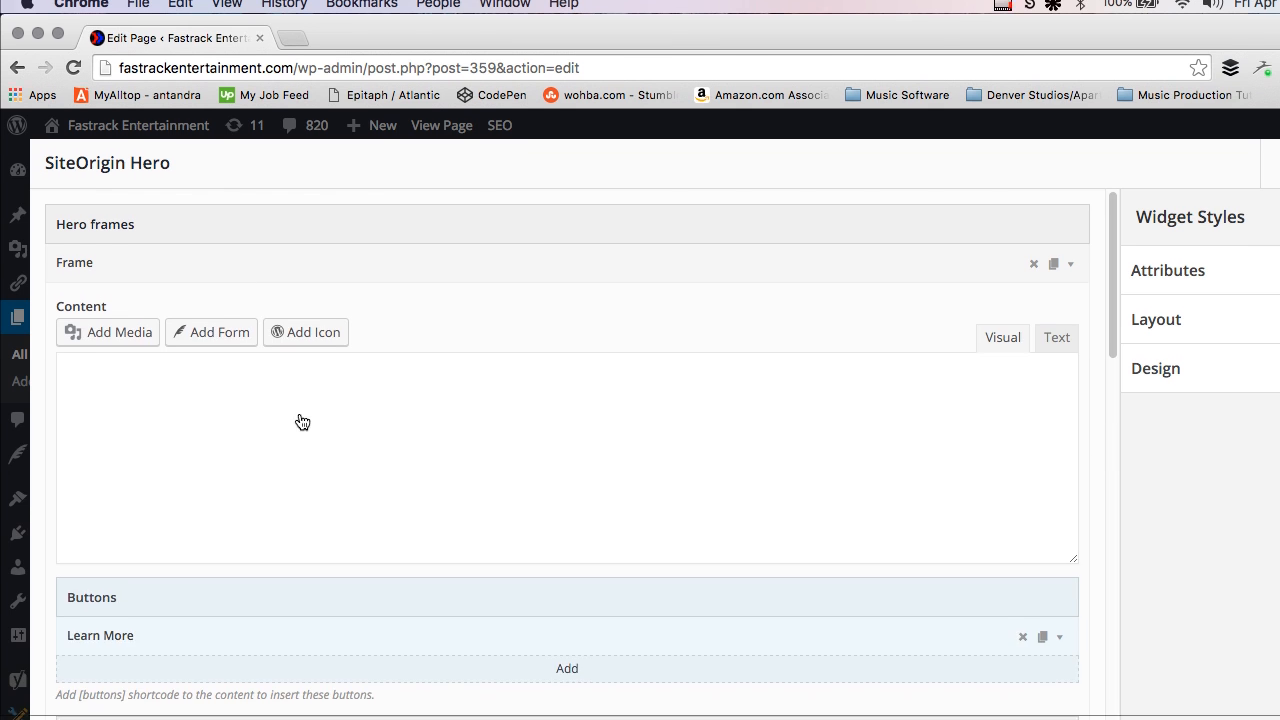
pyautogui.scroll(-3, 351, 484)
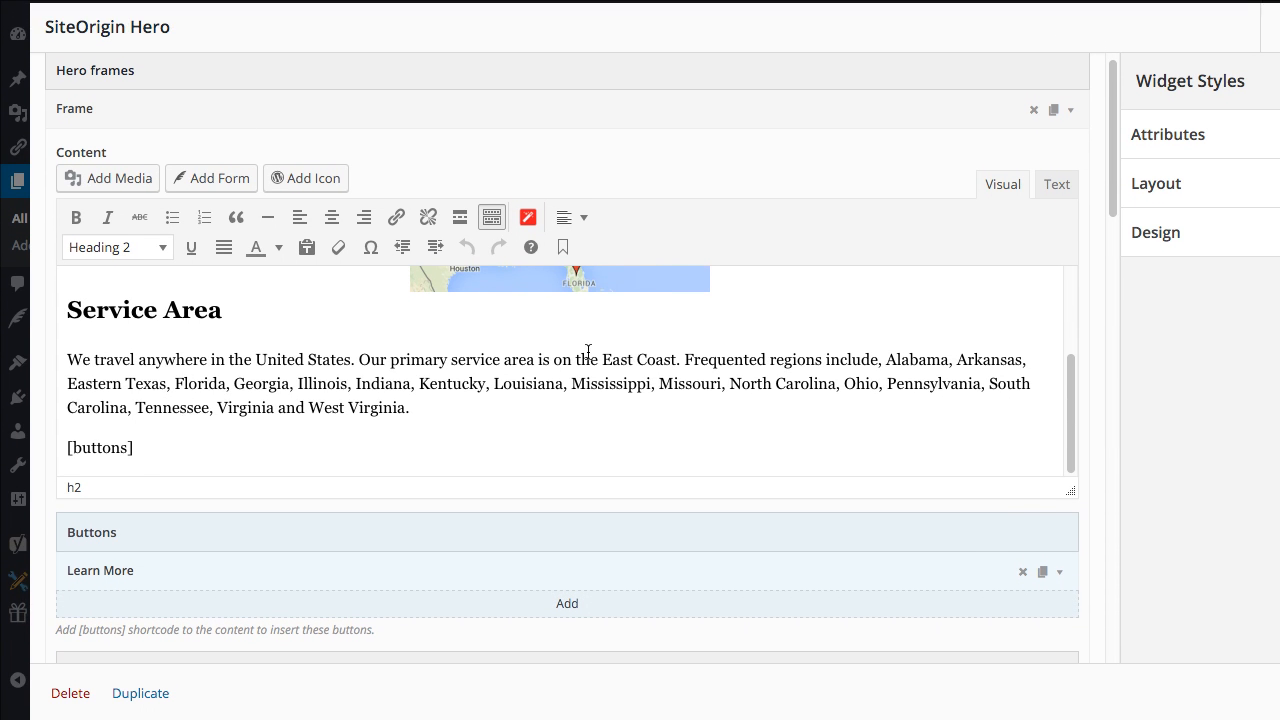
pyautogui.scroll(3, 587, 340)
pyautogui.scroll(1, 600, 340)
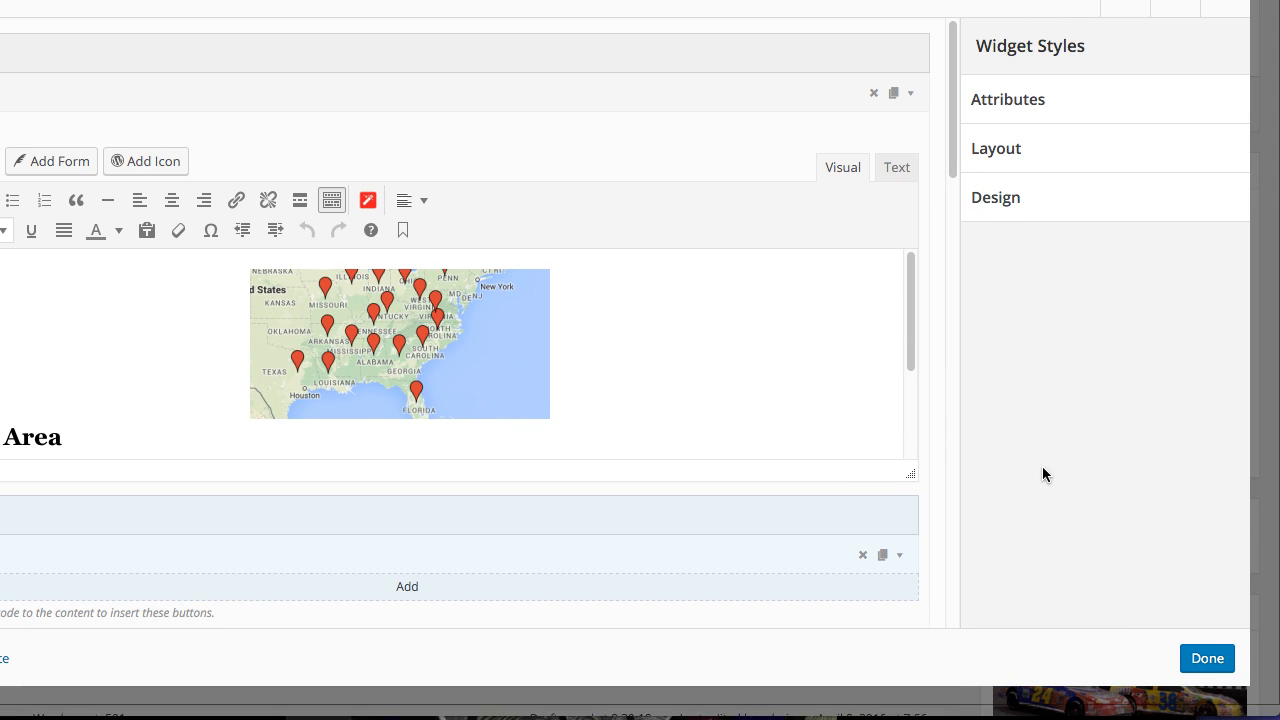
pyautogui.click(1190, 660)
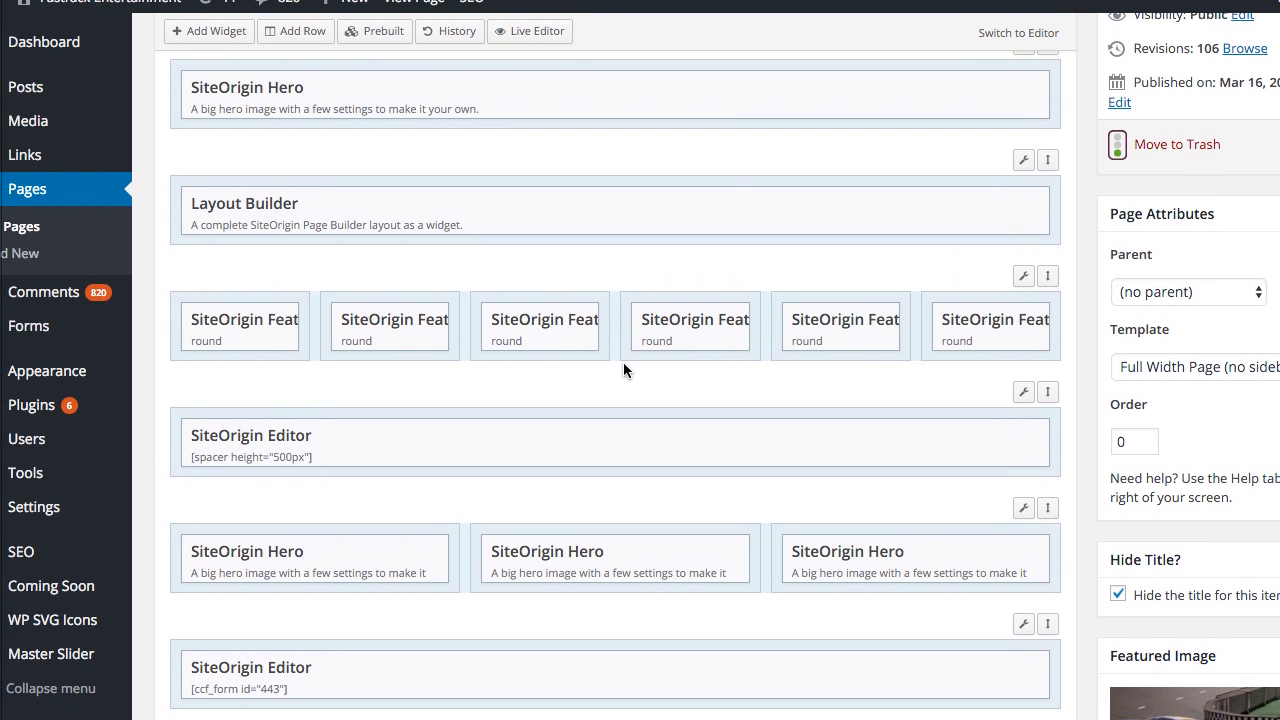
# - Open the SiteOrigin Editor widget in the last row, examine its embedded contact form, and finish editing
pyautogui.scroll(-3, 595, 373)
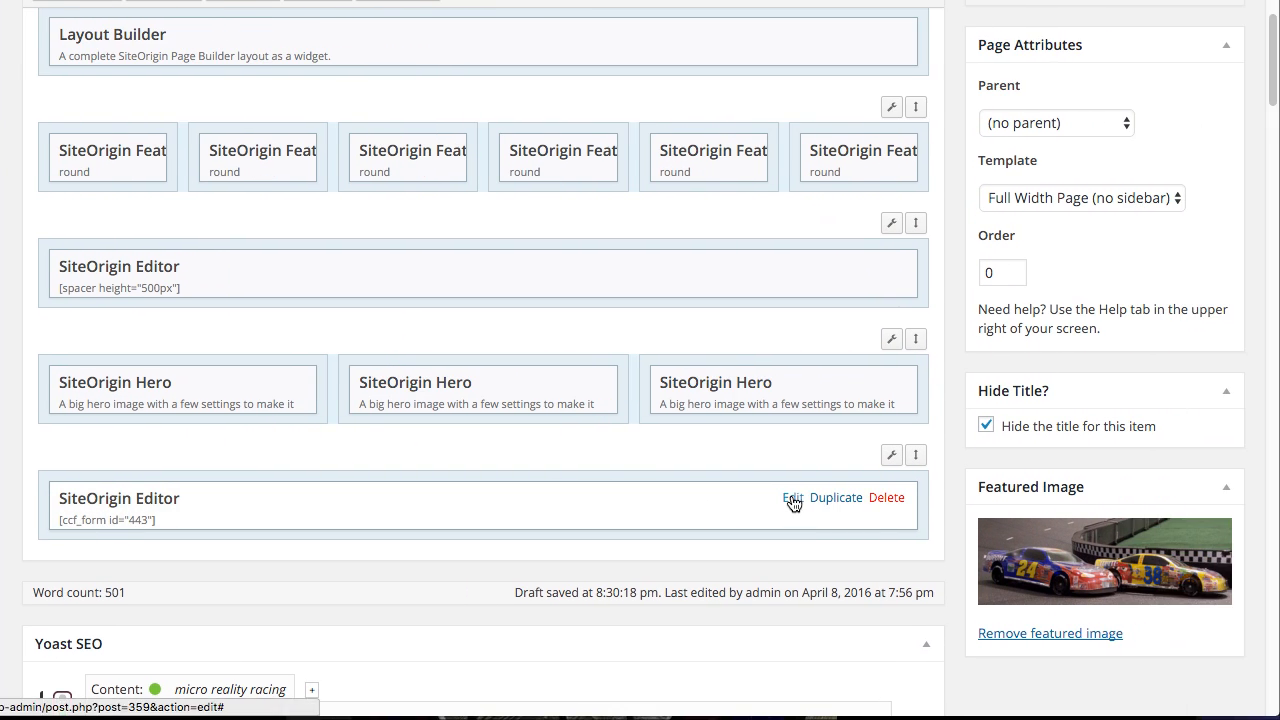
pyautogui.click(793, 498)
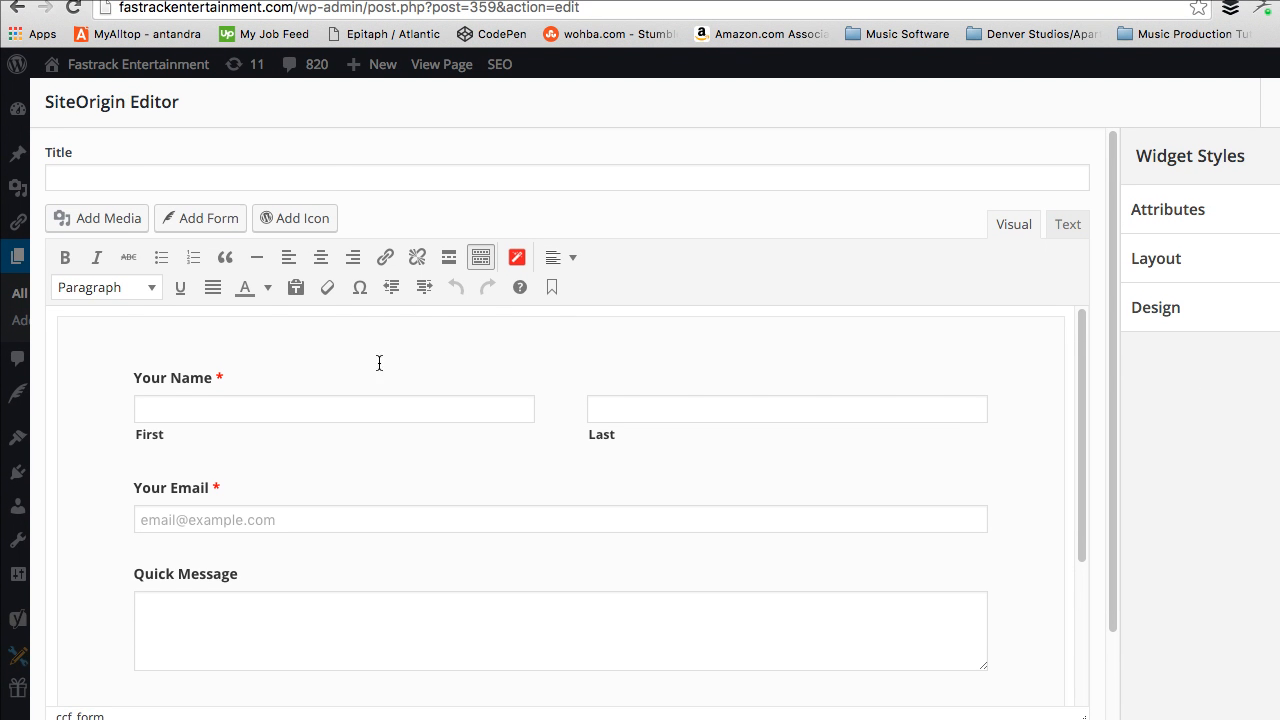
pyautogui.click(316, 353)
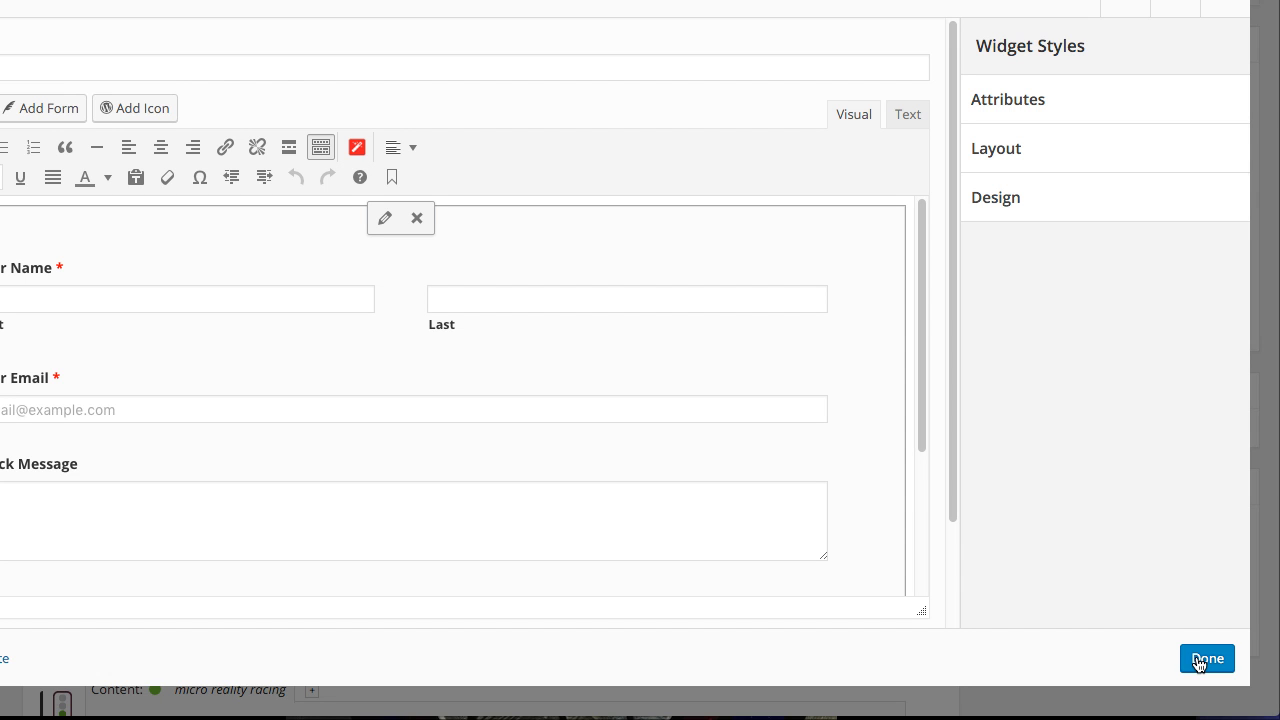
pyautogui.click(1204, 658)
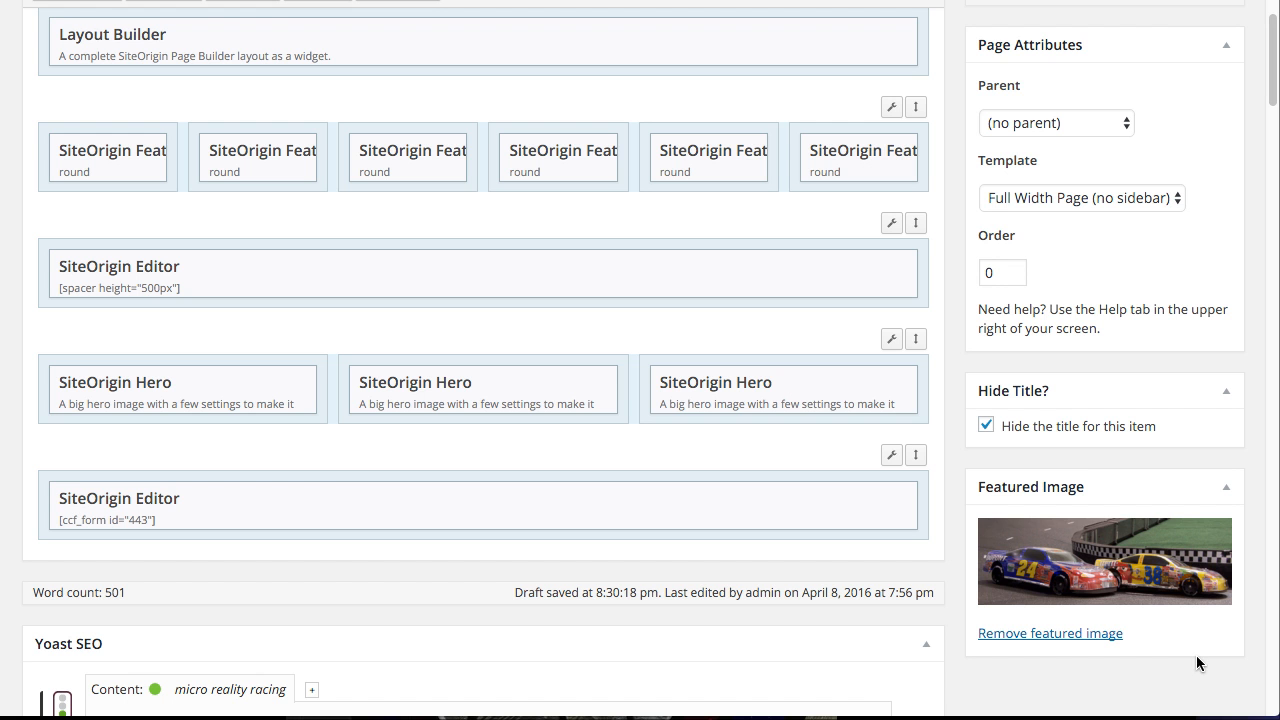
# - Examine the Yoast SEO snippet preview, the focus keyword and the content analysis below the page builder rows
pyautogui.scroll(-4, 790, 318)
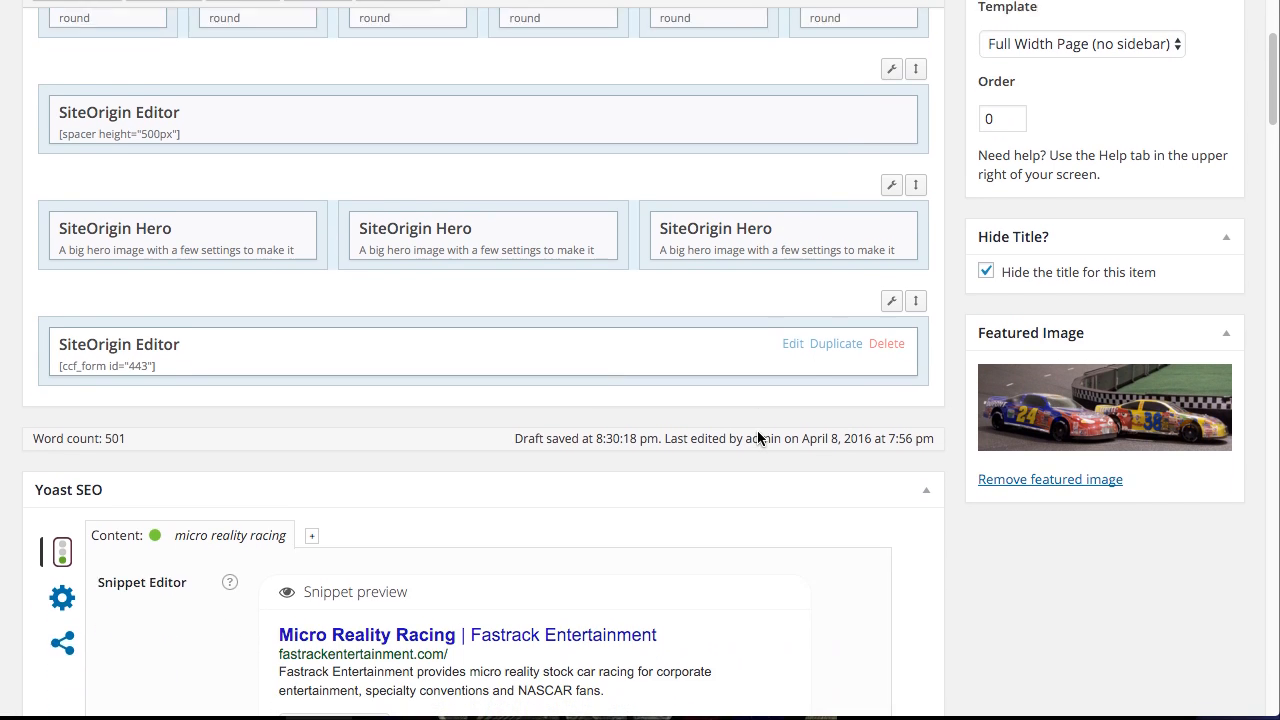
pyautogui.scroll(-5, 757, 435)
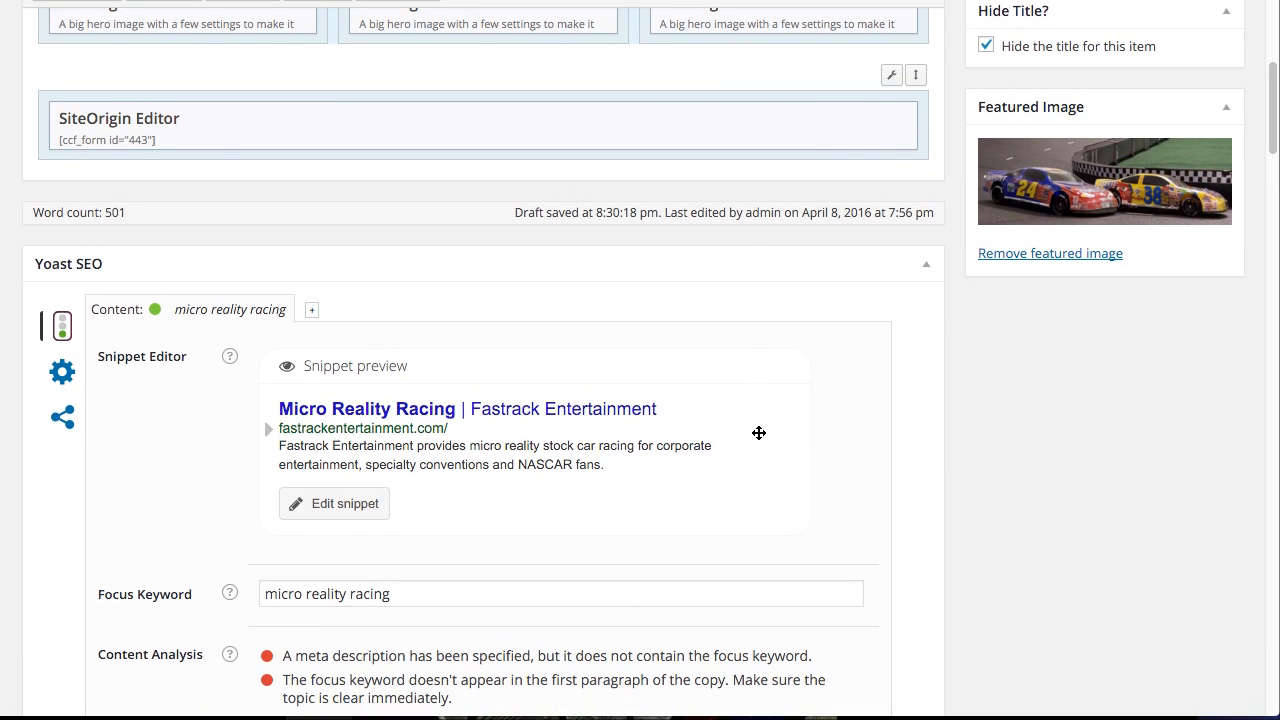
pyautogui.scroll(7, 814, 454)
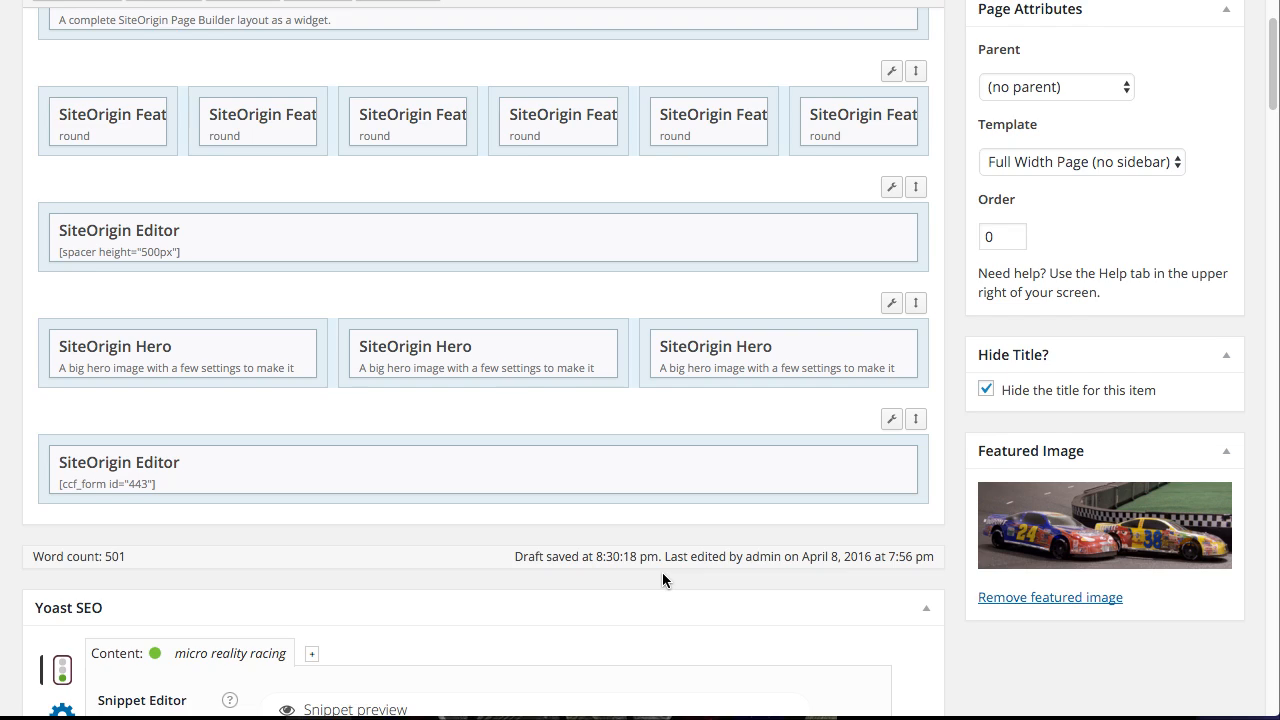
pyautogui.scroll(-7, 663, 580)
pyautogui.scroll(-4, 311, 409)
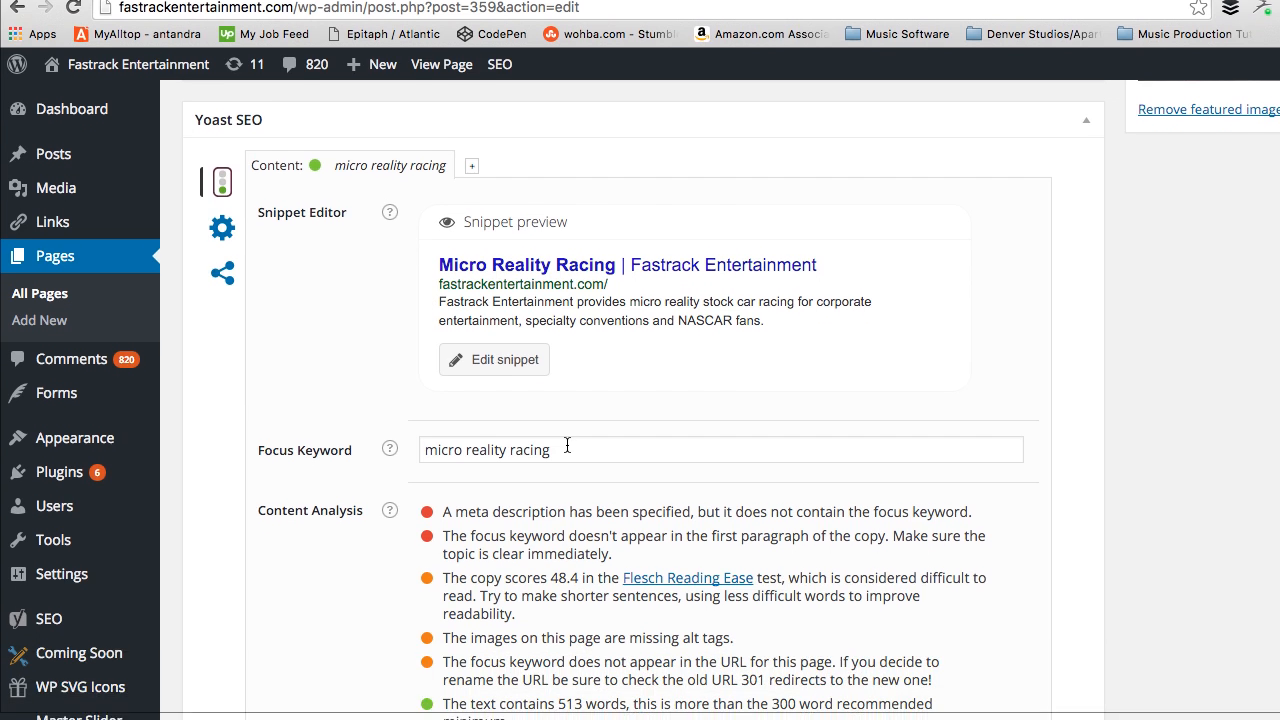
pyautogui.click(566, 520)
pyautogui.scroll(-5, 424, 542)
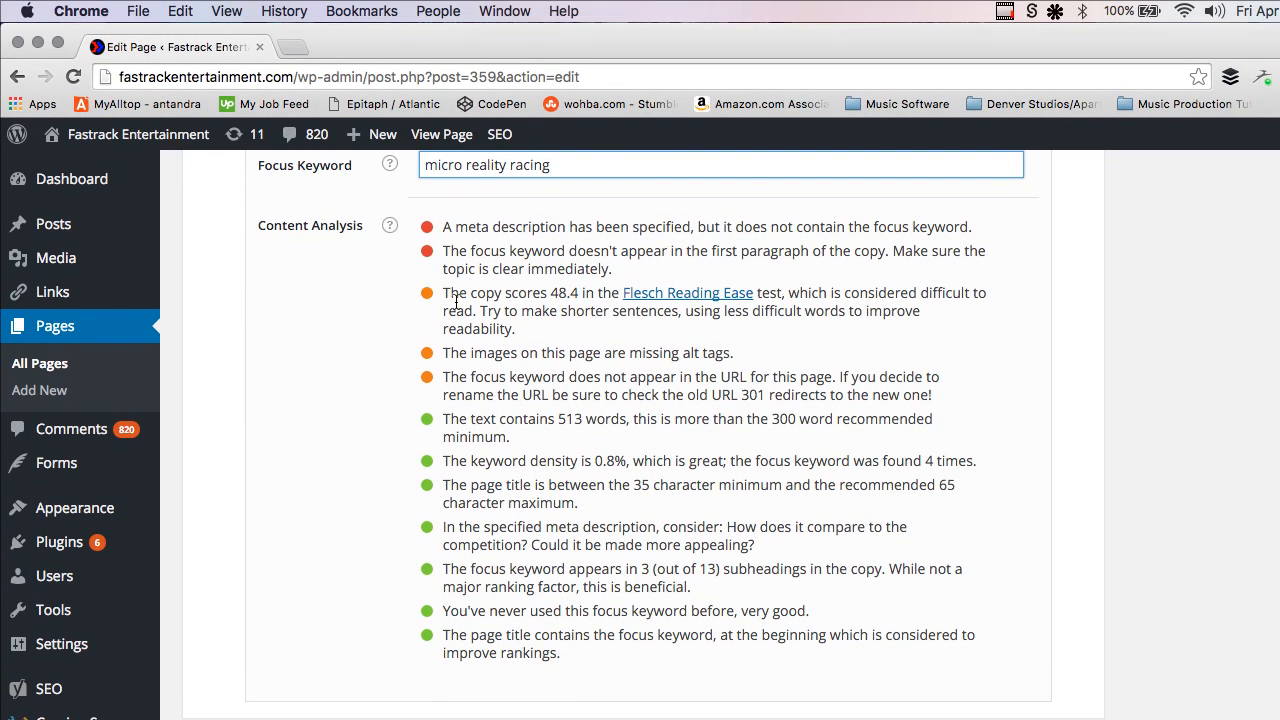
pyautogui.scroll(5, 485, 277)
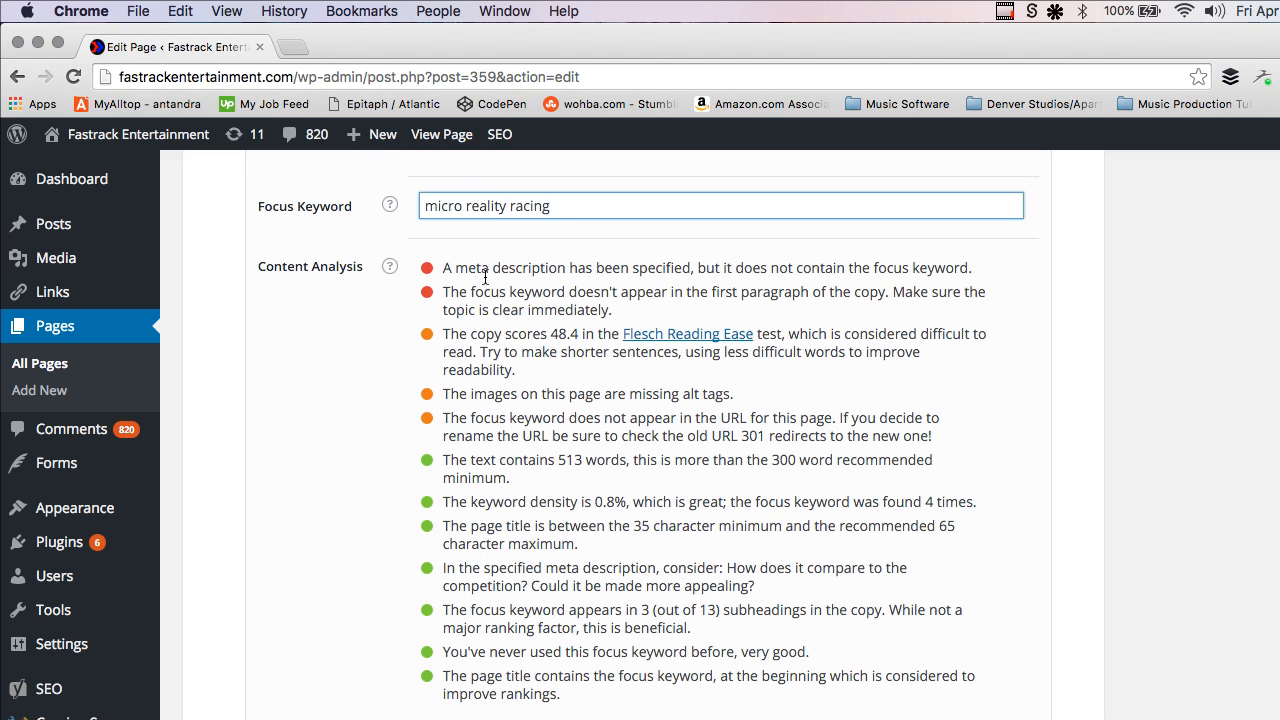
# - Review the page builder rows against the content analysis and highlight the note about the focus keyword in the first paragraph
pyautogui.scroll(10, 484, 283)
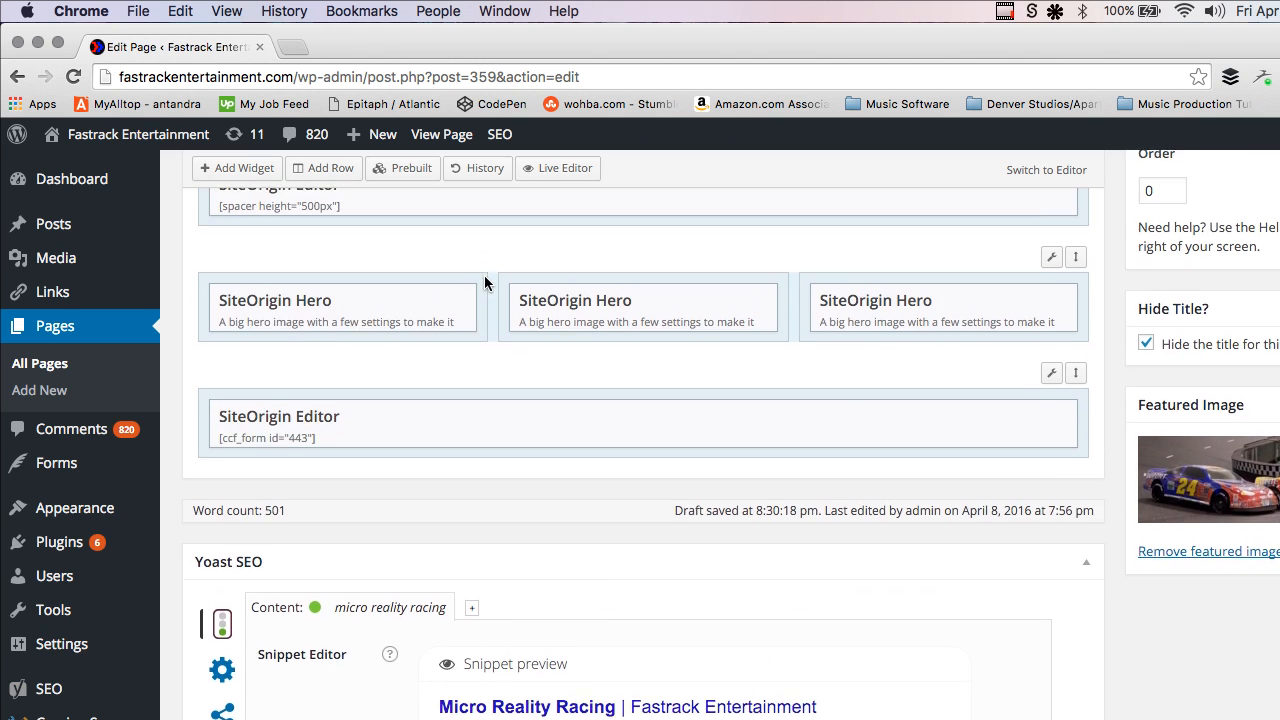
pyautogui.scroll(-15, 485, 278)
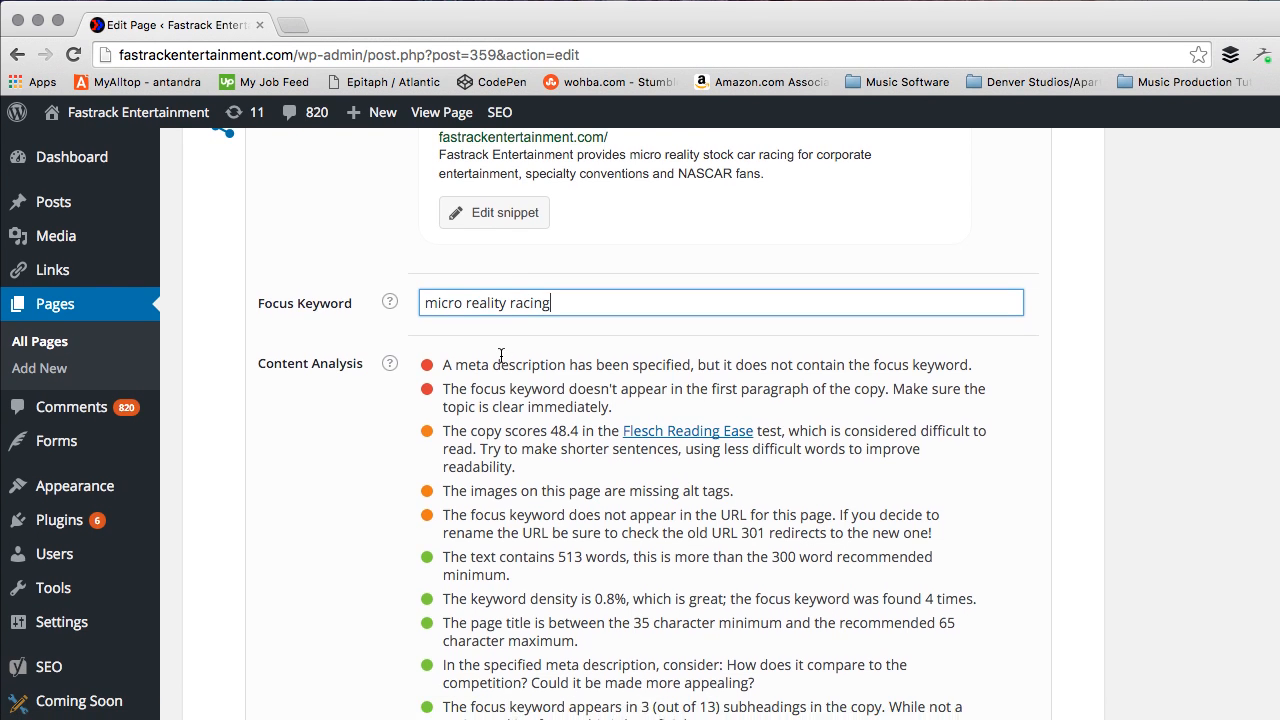
pyautogui.scroll(12, 501, 356)
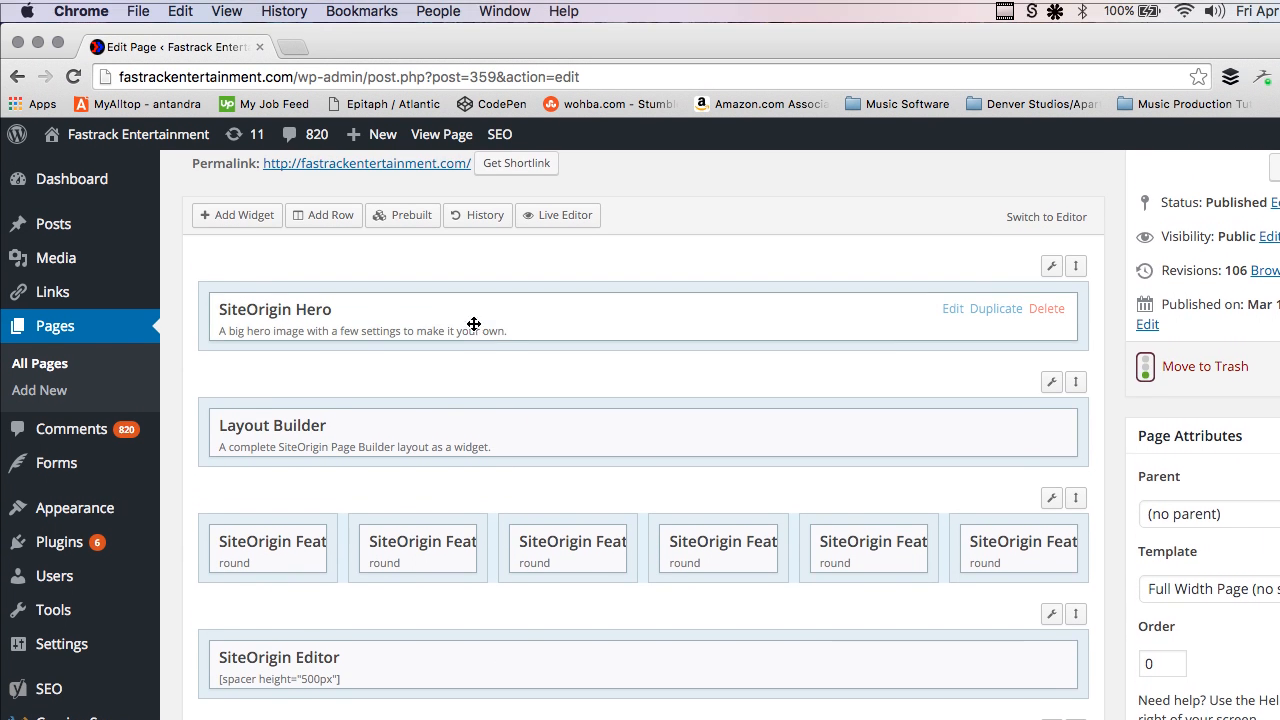
pyautogui.scroll(-15, 474, 324)
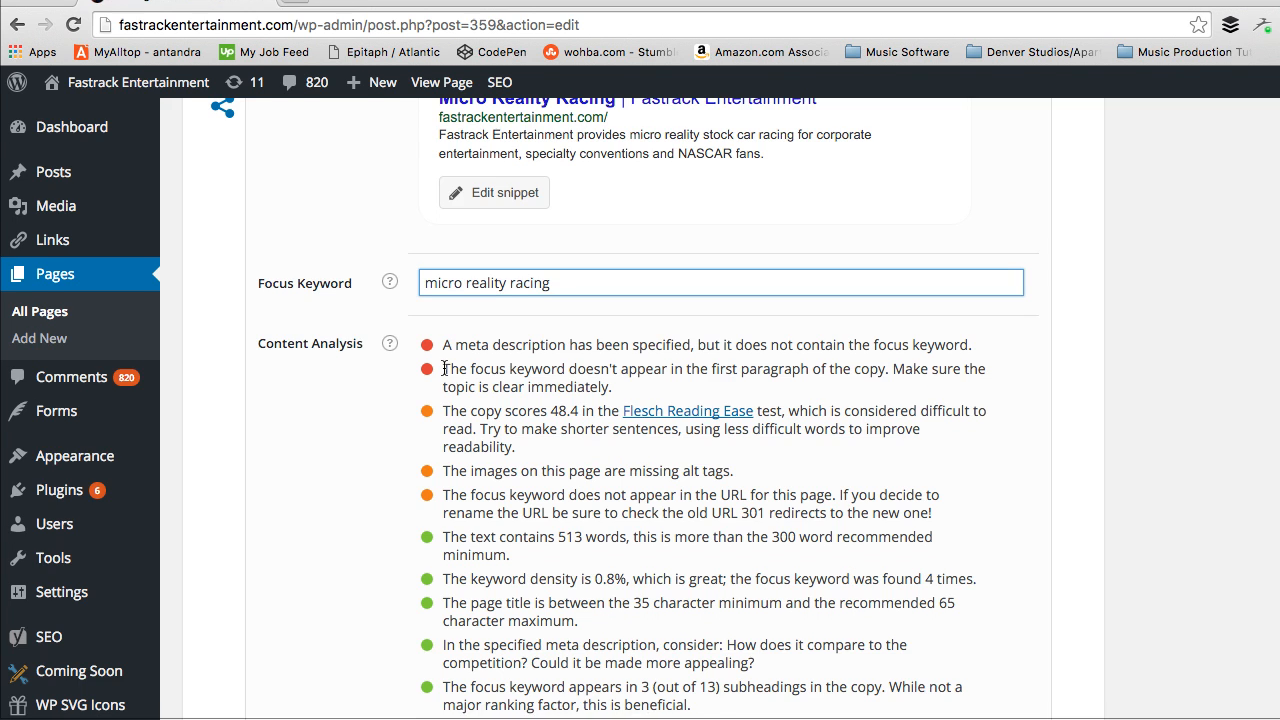
pyautogui.moveTo(443, 421); pyautogui.dragTo(627, 427)
pyautogui.moveTo(627, 366); pyautogui.dragTo(390, 392)
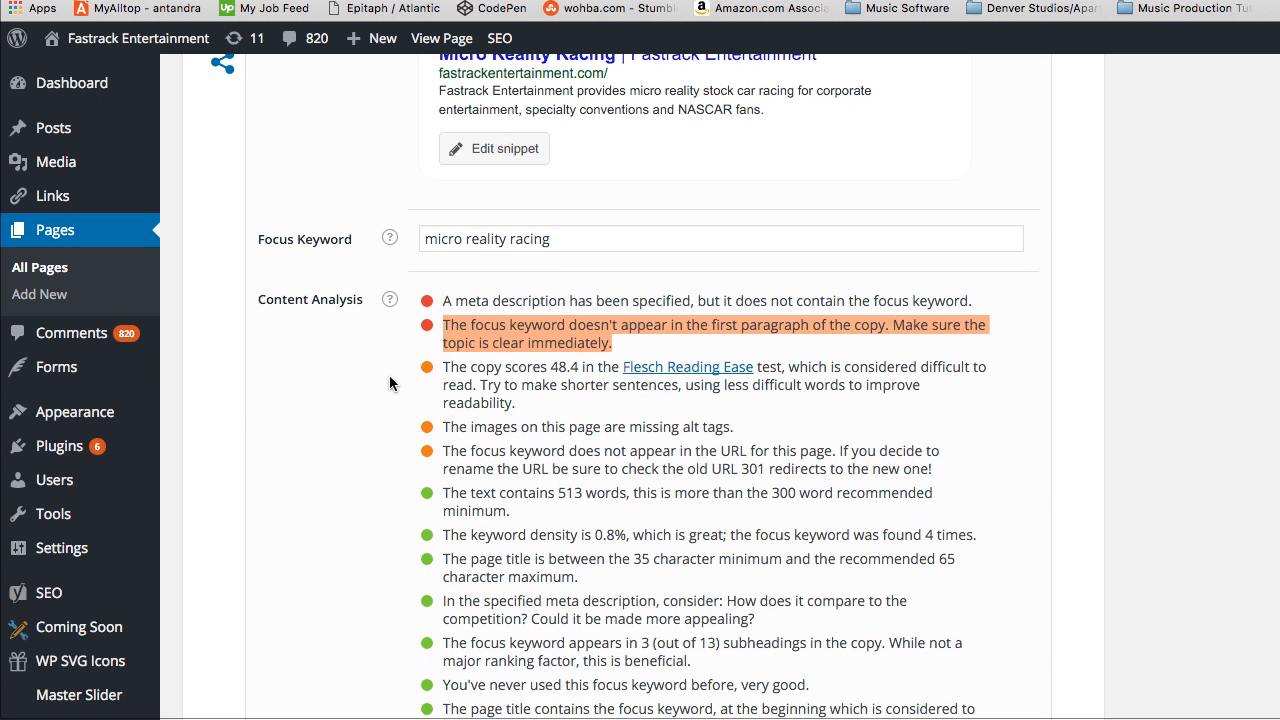
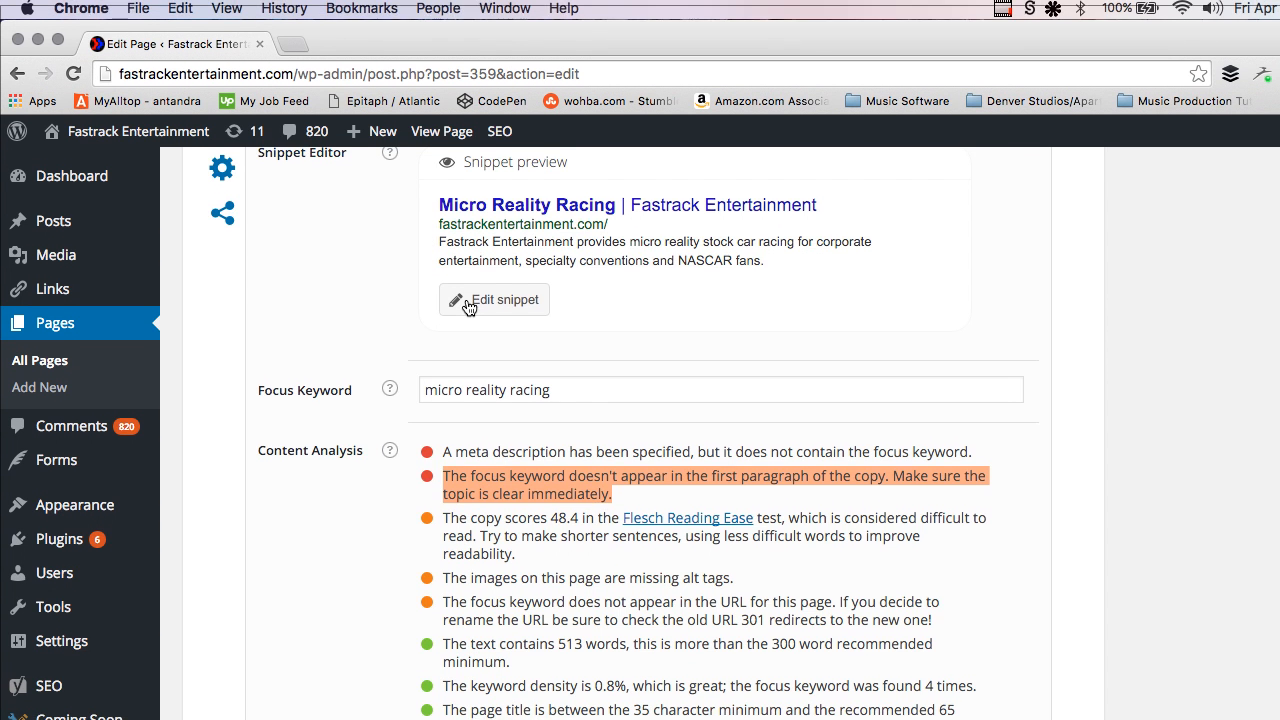
# - Open the Yoast snippet editor and examine the SEO title, slug and meta description of the Home page
pyautogui.scroll(3, 466, 301)
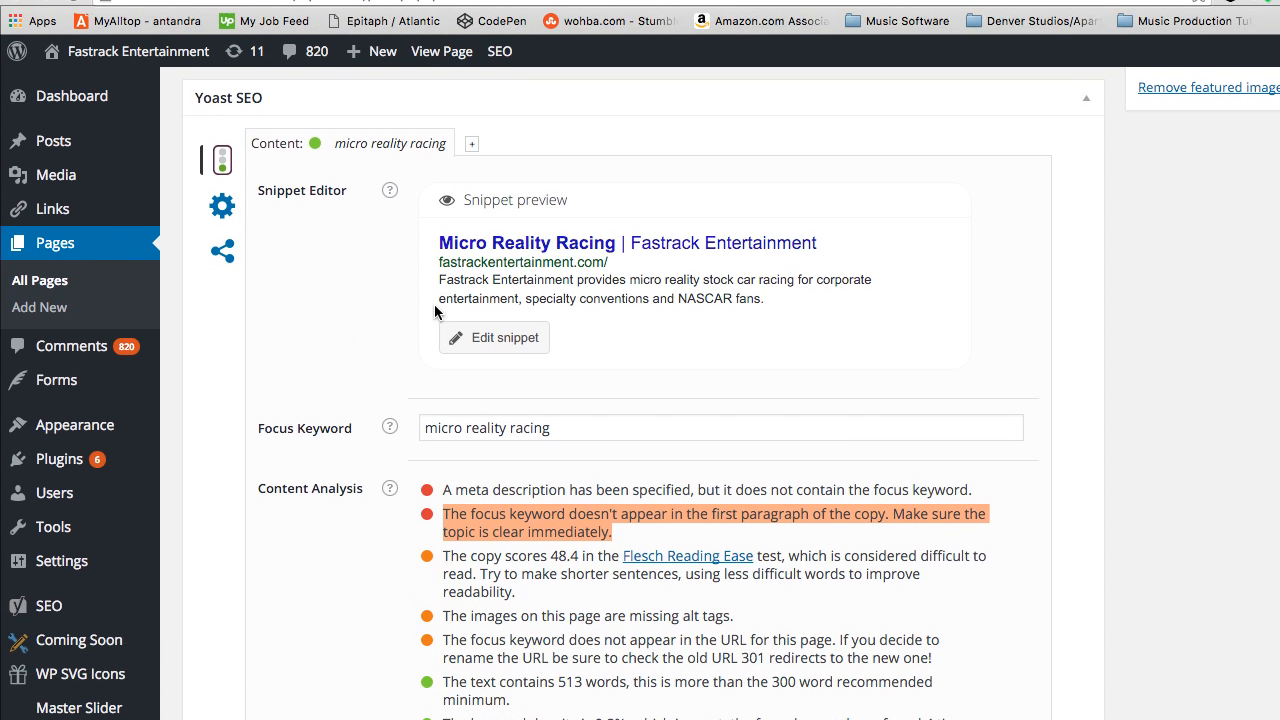
pyautogui.scroll(-2, 425, 391)
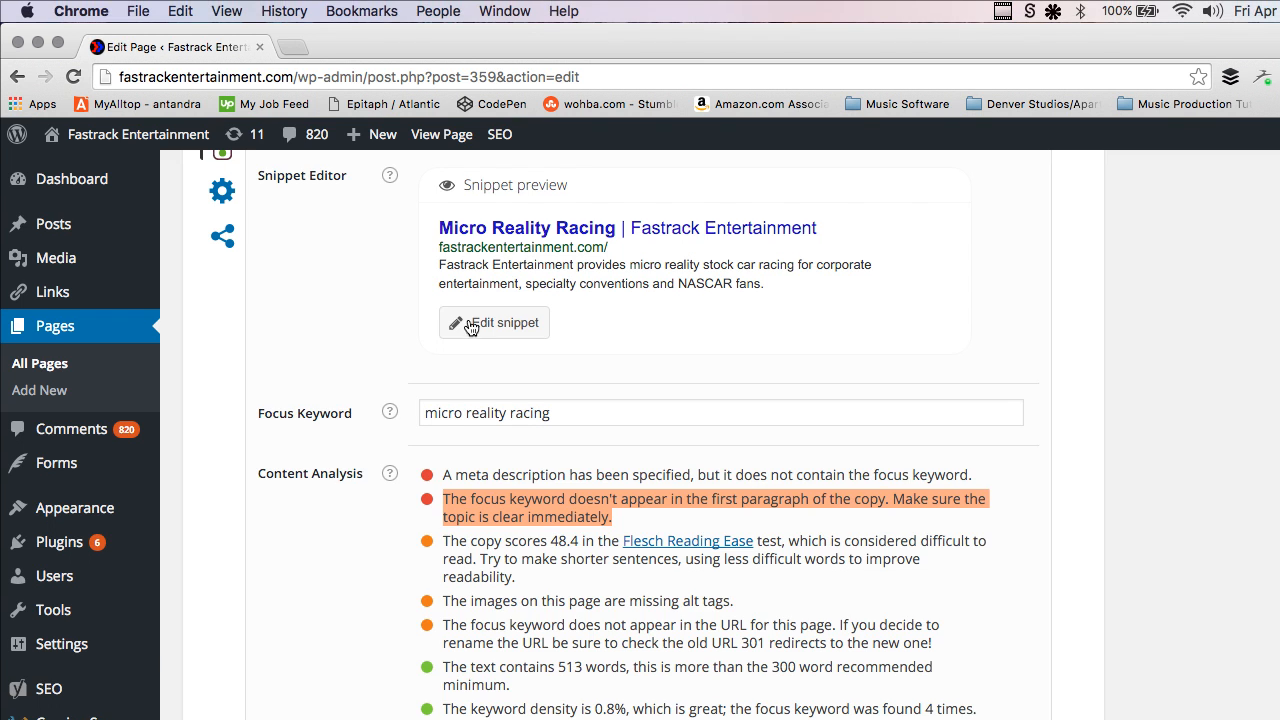
pyautogui.click(476, 286)
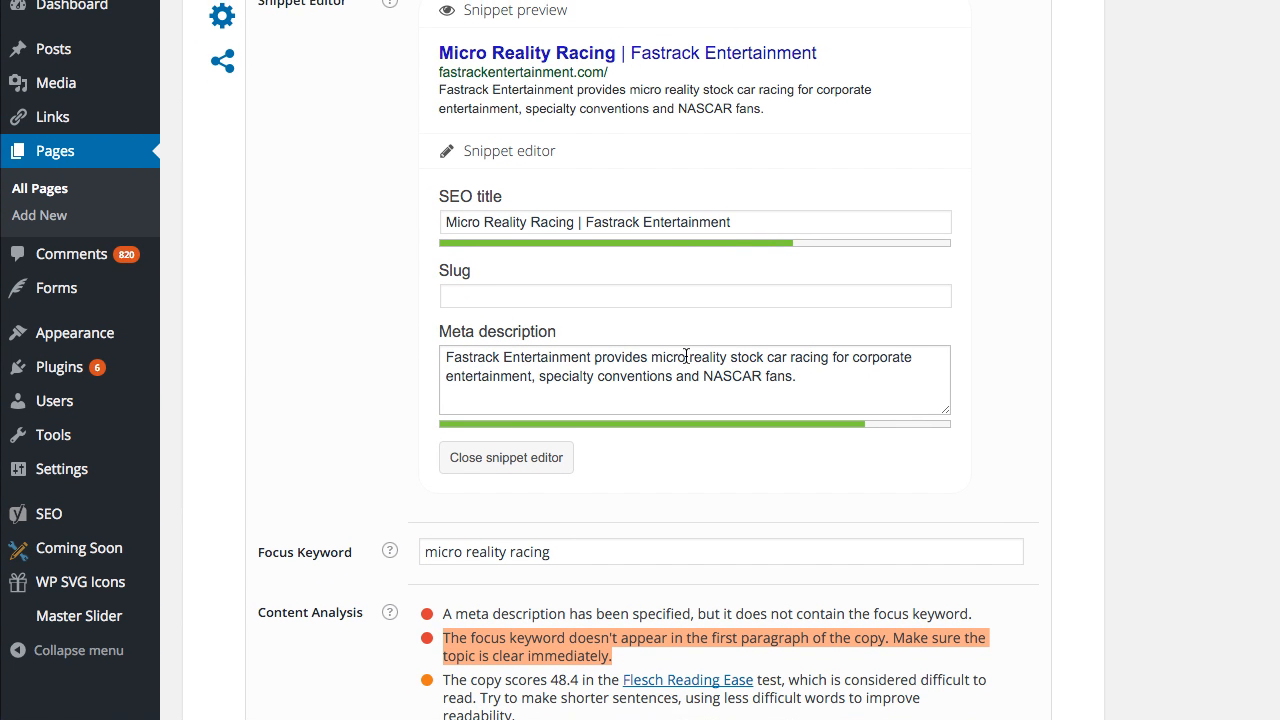
pyautogui.click(730, 358)
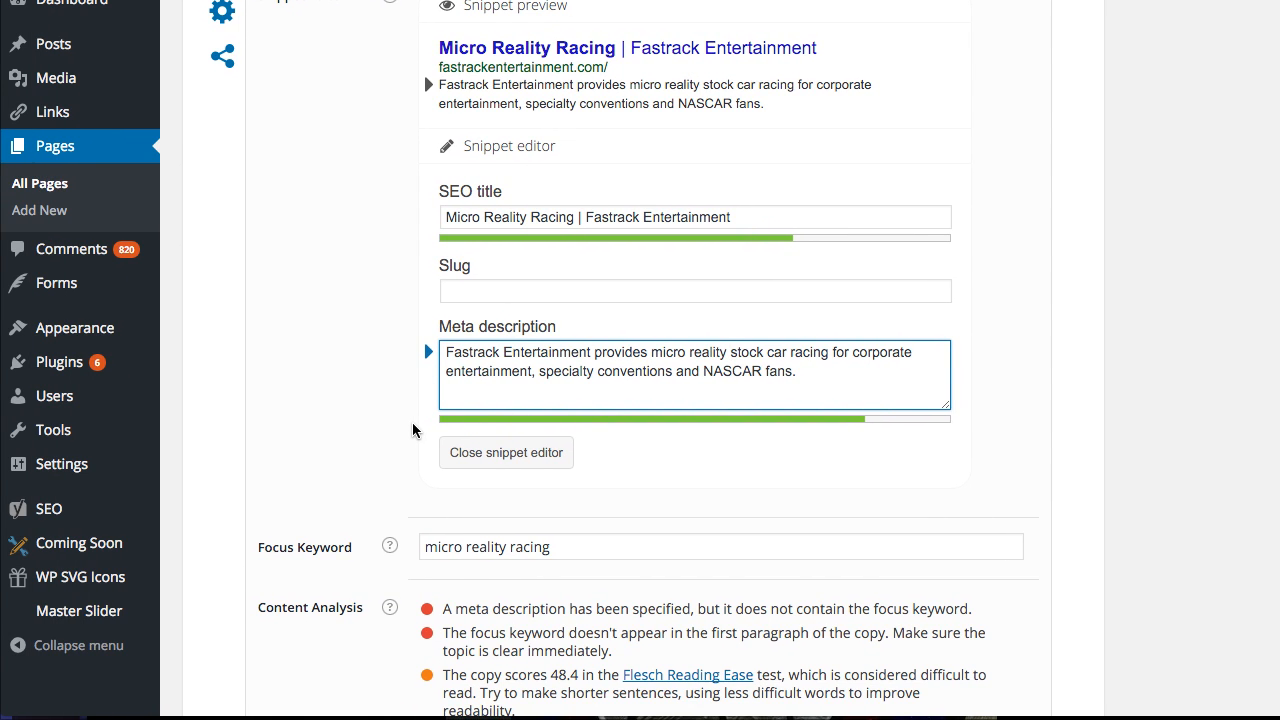
# - Examine the rest of the content analysis, the Page Title option and the list of page revisions
pyautogui.scroll(-5, 412, 430)
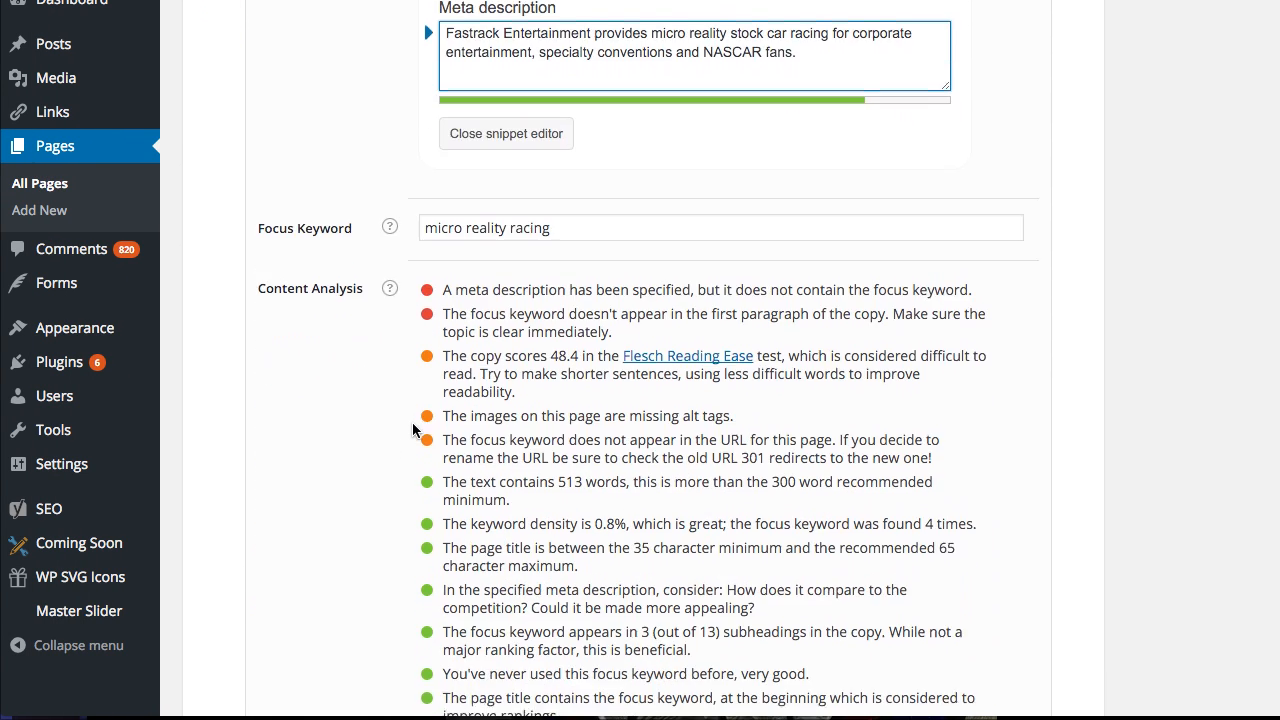
pyautogui.scroll(-9, 412, 430)
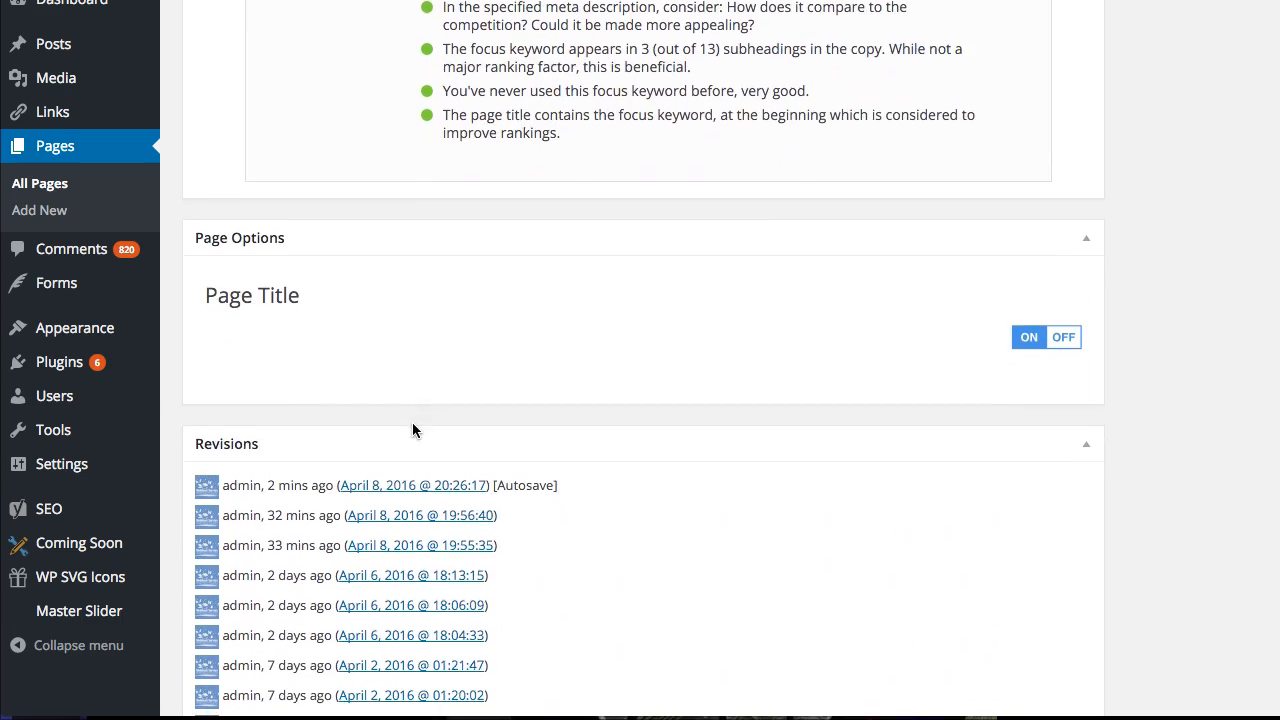
pyautogui.scroll(-20, 413, 430)
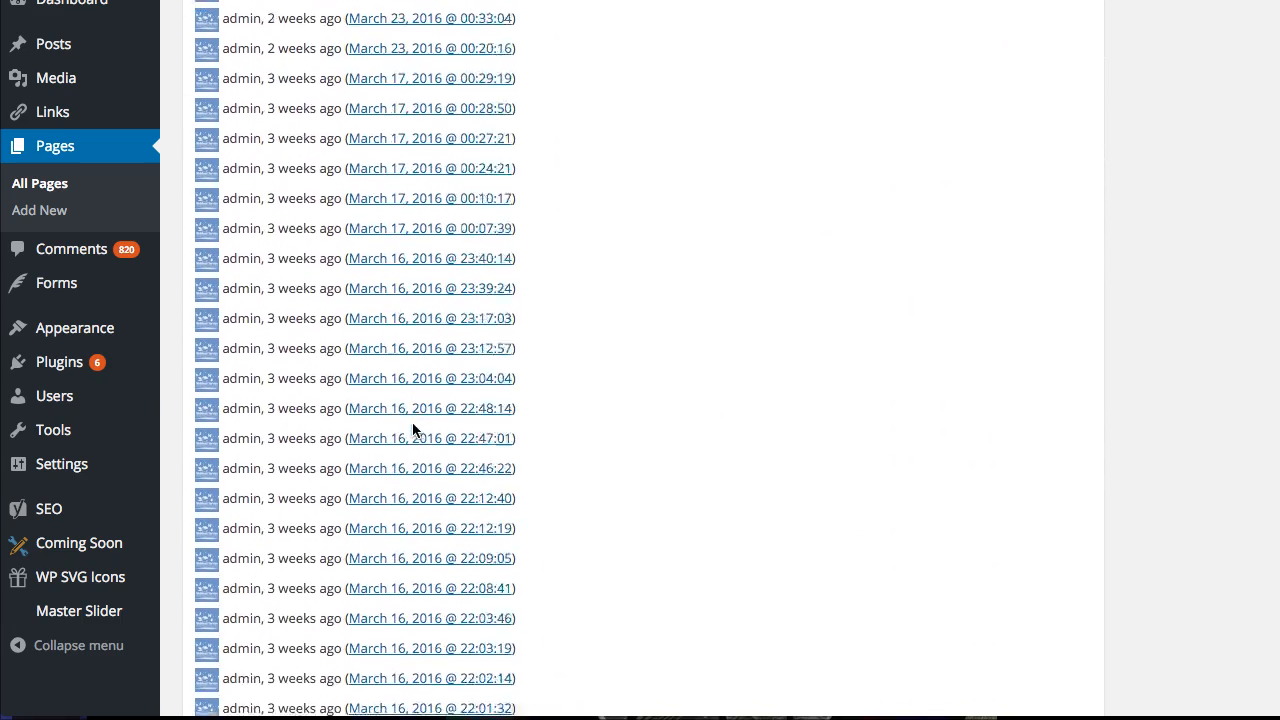
pyautogui.scroll(-20, 413, 430)
pyautogui.scroll(20, 413, 430)
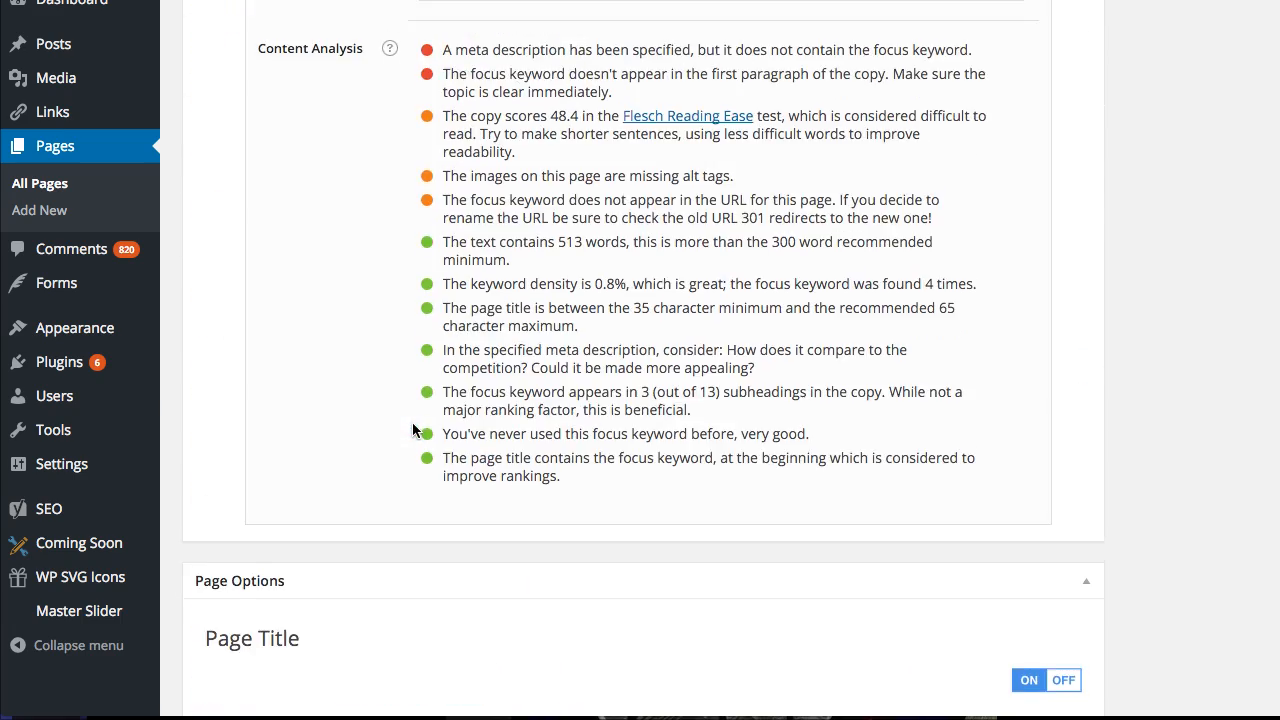
pyautogui.scroll(-9, 413, 430)
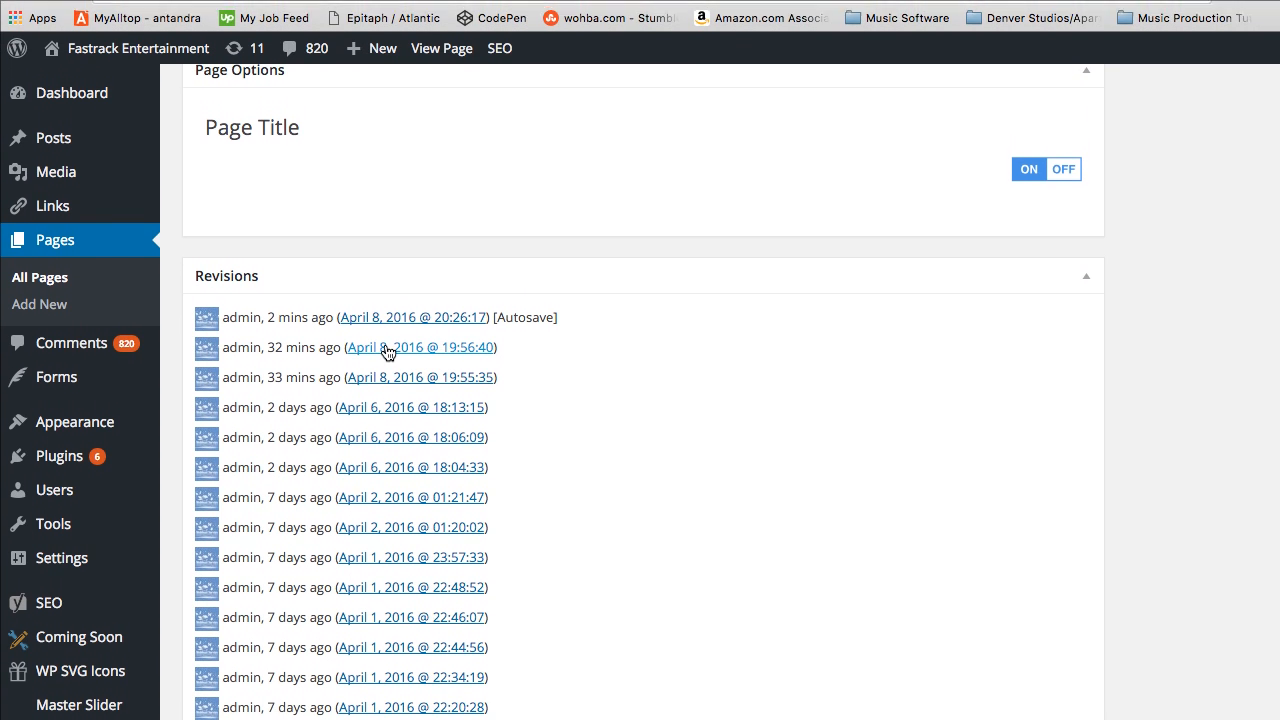
pyautogui.scroll(1, 541, 356)
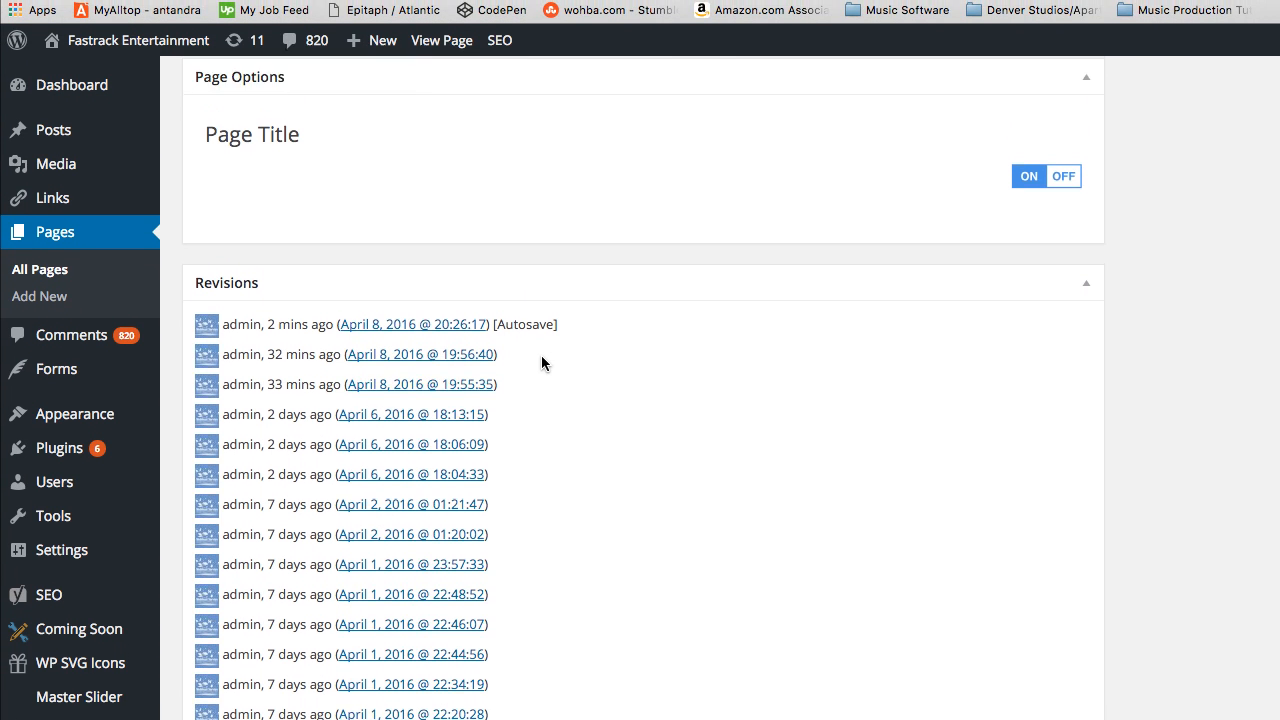
# - Update the Home page, open the live site, and view its hero, features and parallax sections
pyautogui.scroll(15, 541, 356)
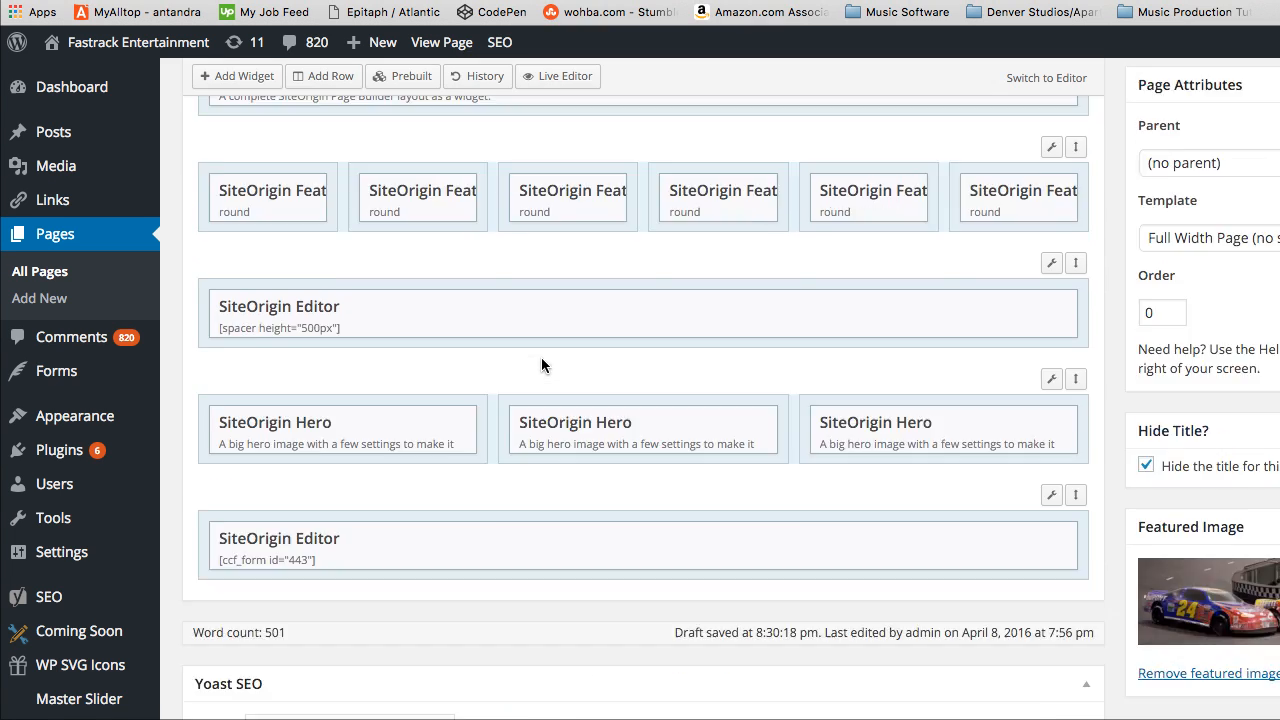
pyautogui.scroll(10, 541, 365)
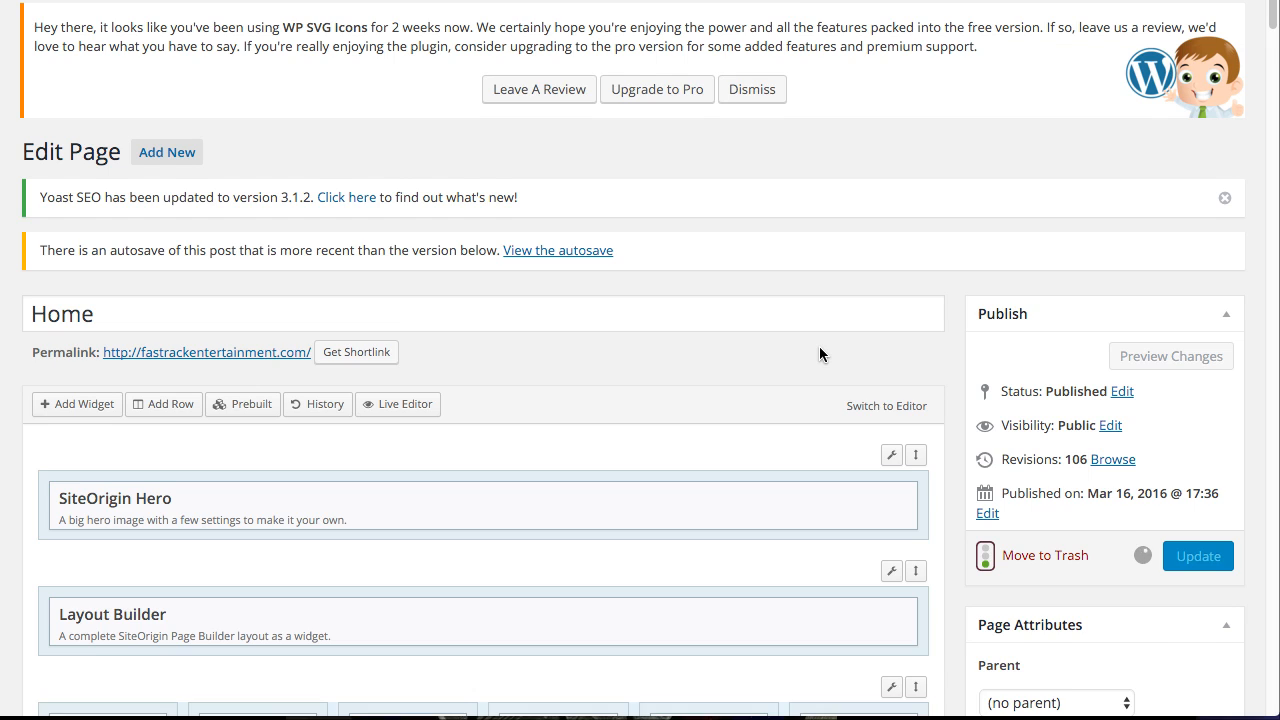
pyautogui.scroll(2, 819, 354)
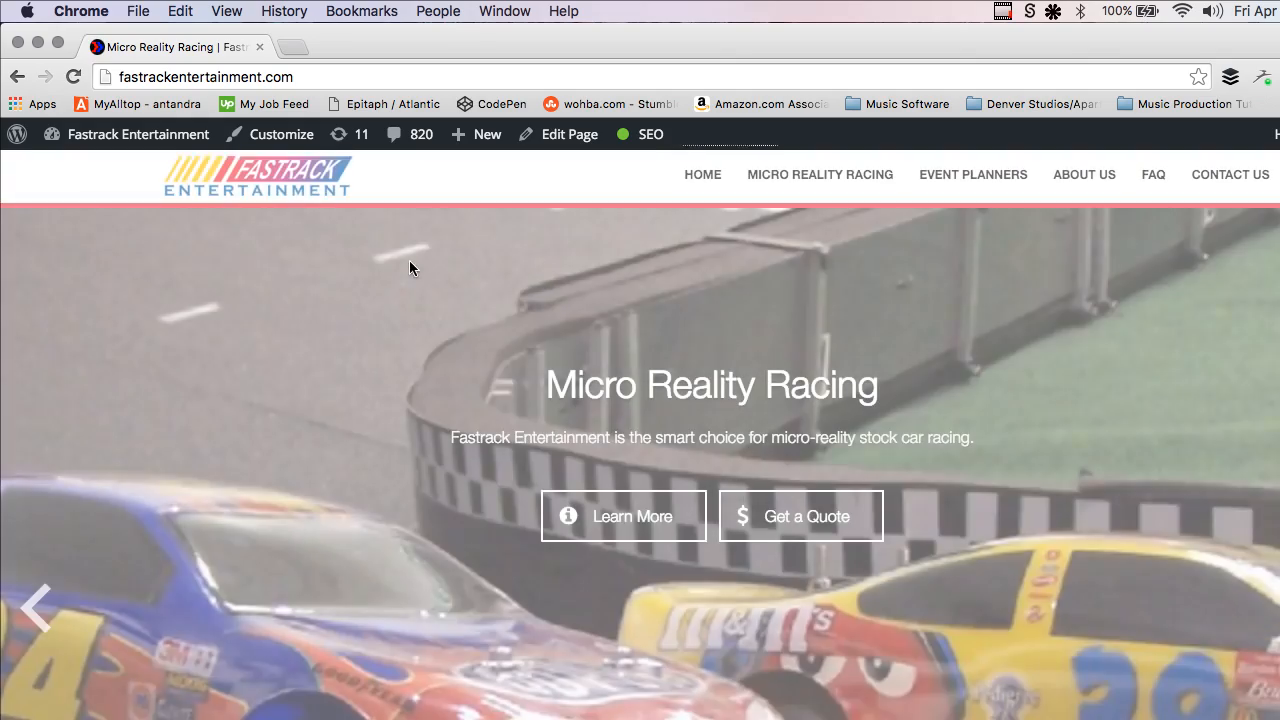
pyautogui.scroll(-10, 409, 266)
pyautogui.scroll(-15, 745, 354)
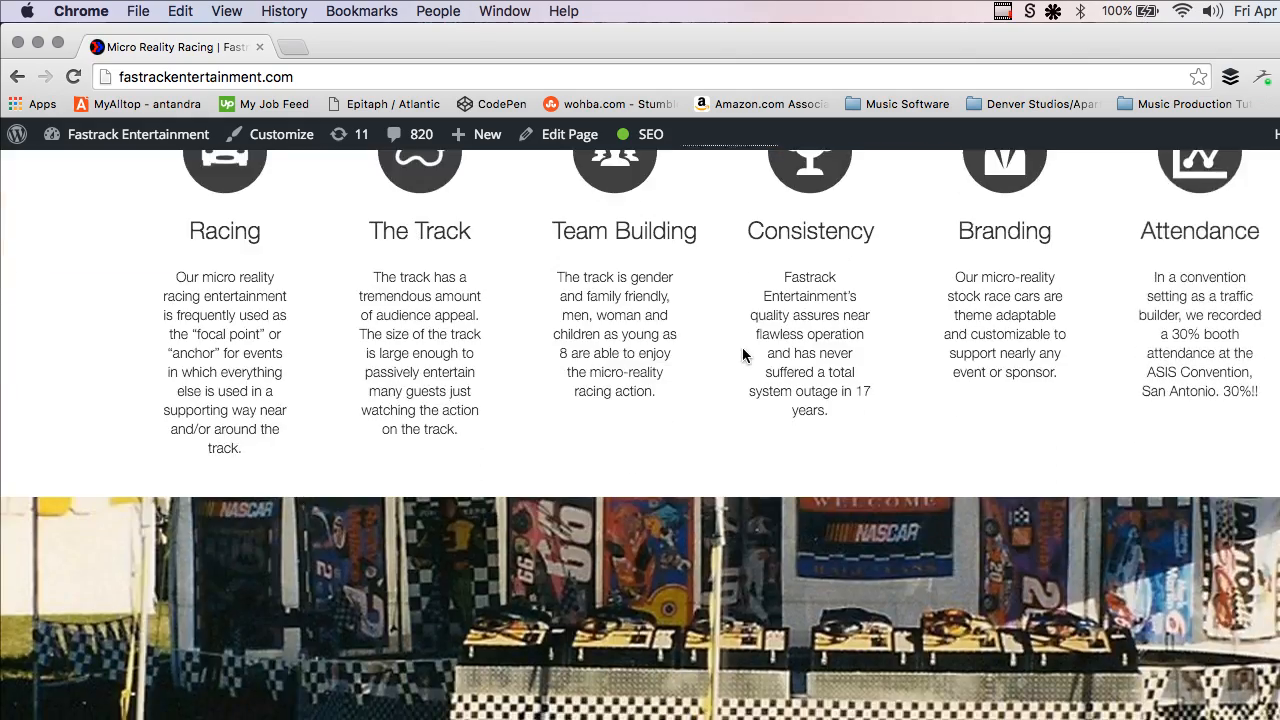
# - View the service area map, state list and contact banner on the live Home page, and open the Micro Reality Racing page
pyautogui.scroll(-5, 646, 355)
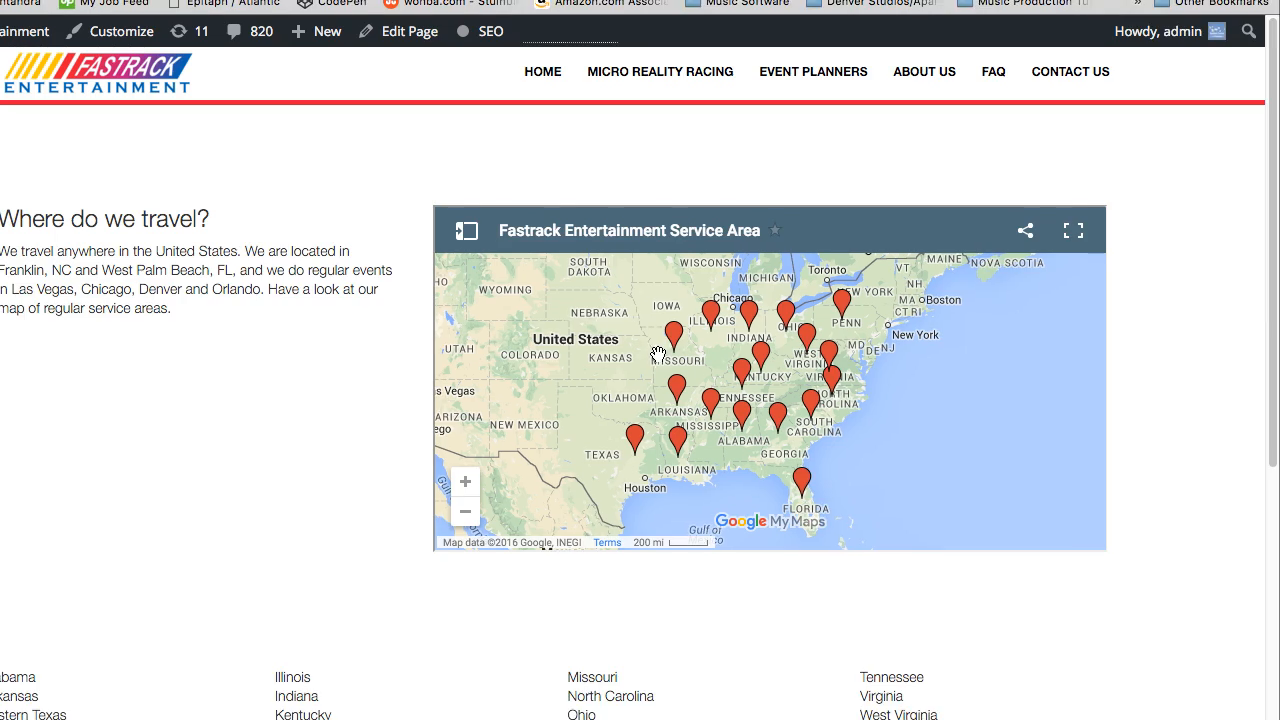
pyautogui.scroll(-5, 392, 372)
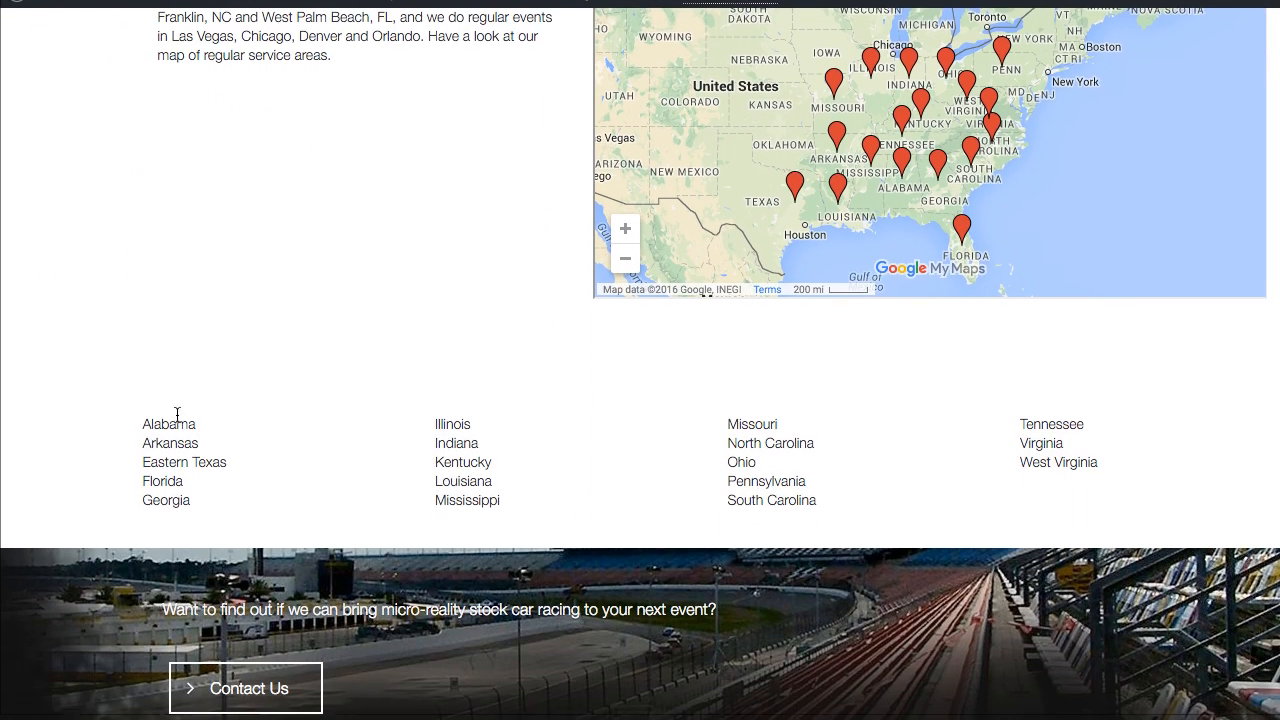
pyautogui.scroll(5, 648, 423)
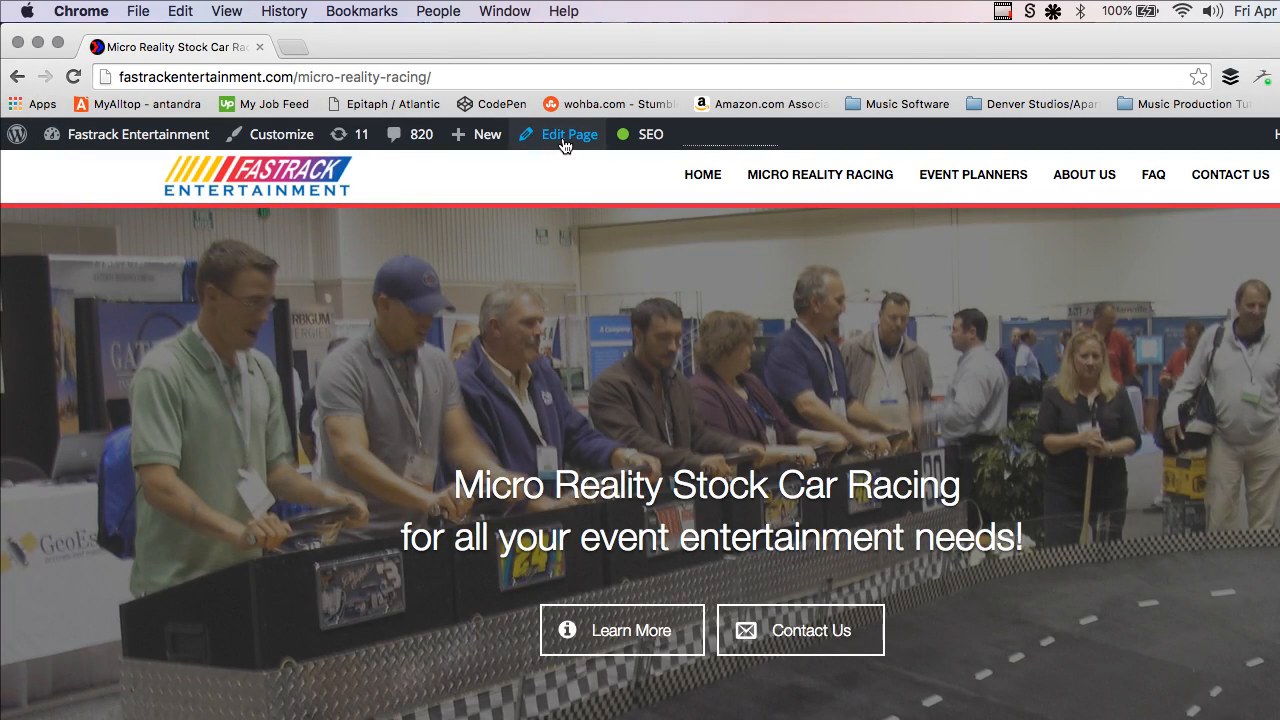
# - View the hero, event and sponsor sections of the live Micro Reality Racing page, and open that page for editing
pyautogui.scroll(-10, 580, 400)
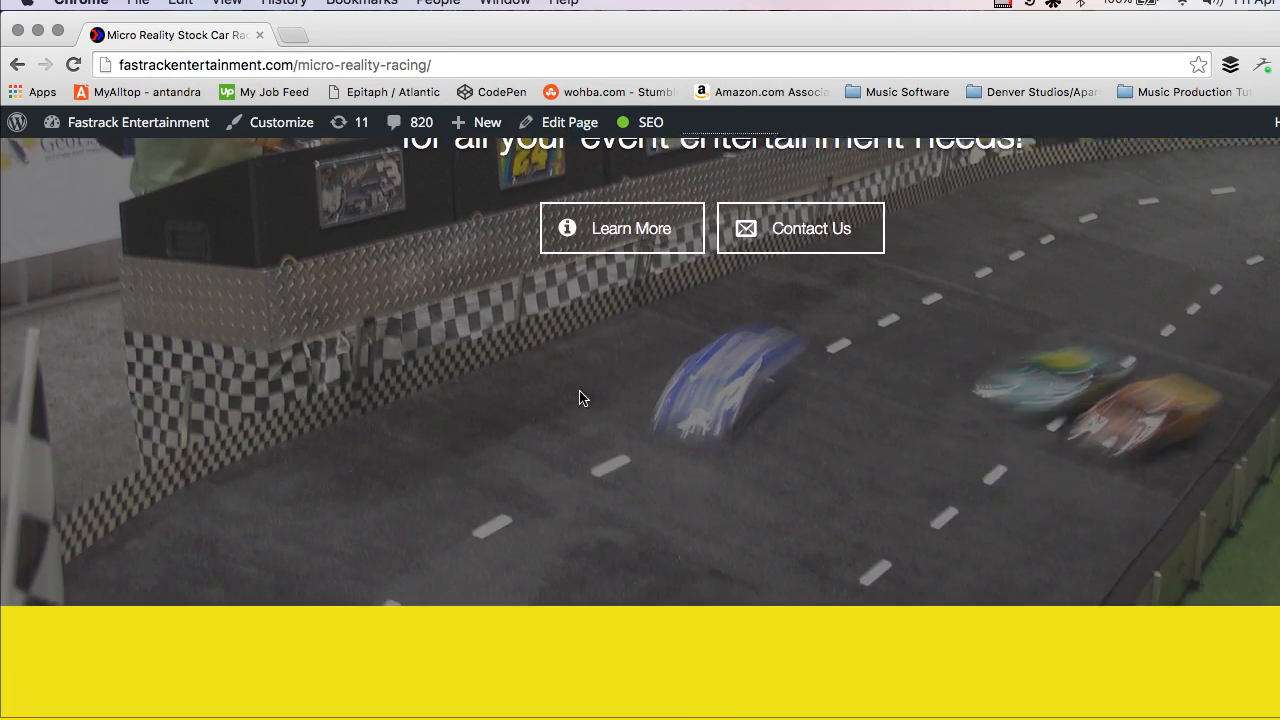
pyautogui.scroll(-15, 579, 368)
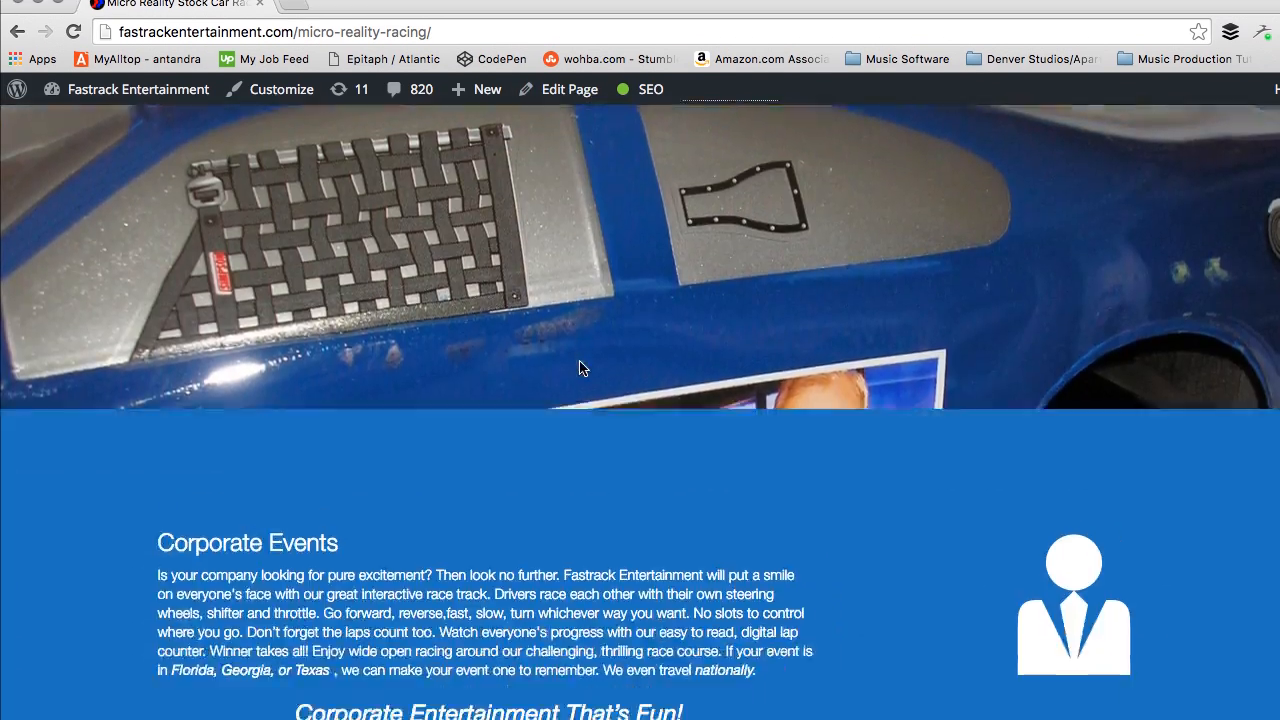
pyautogui.scroll(-15, 579, 368)
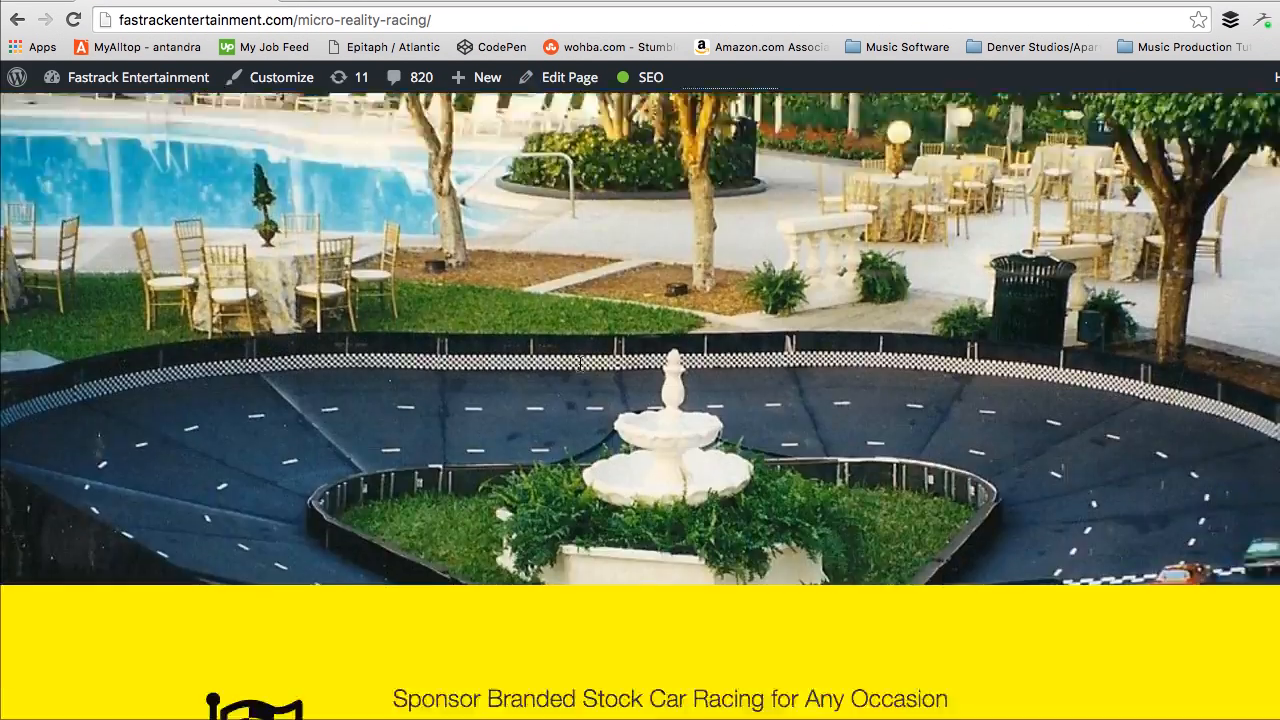
pyautogui.scroll(20, 579, 358)
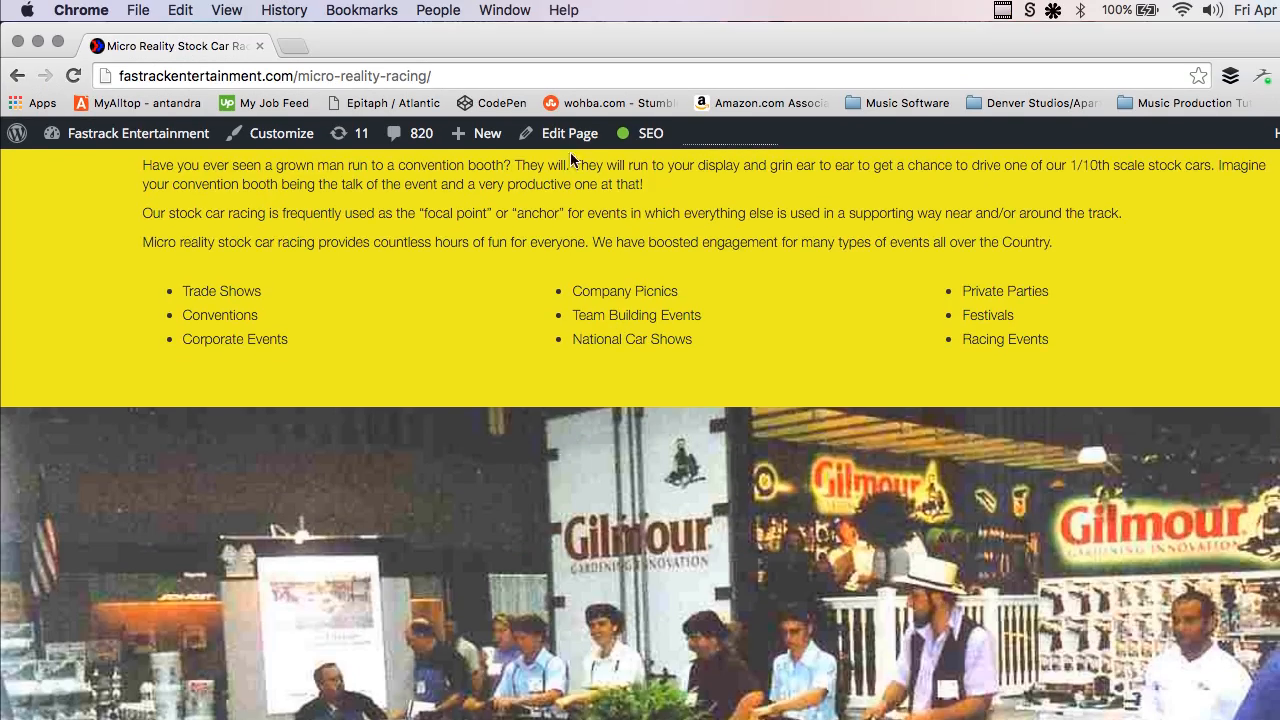
pyautogui.scroll(20, 580, 248)
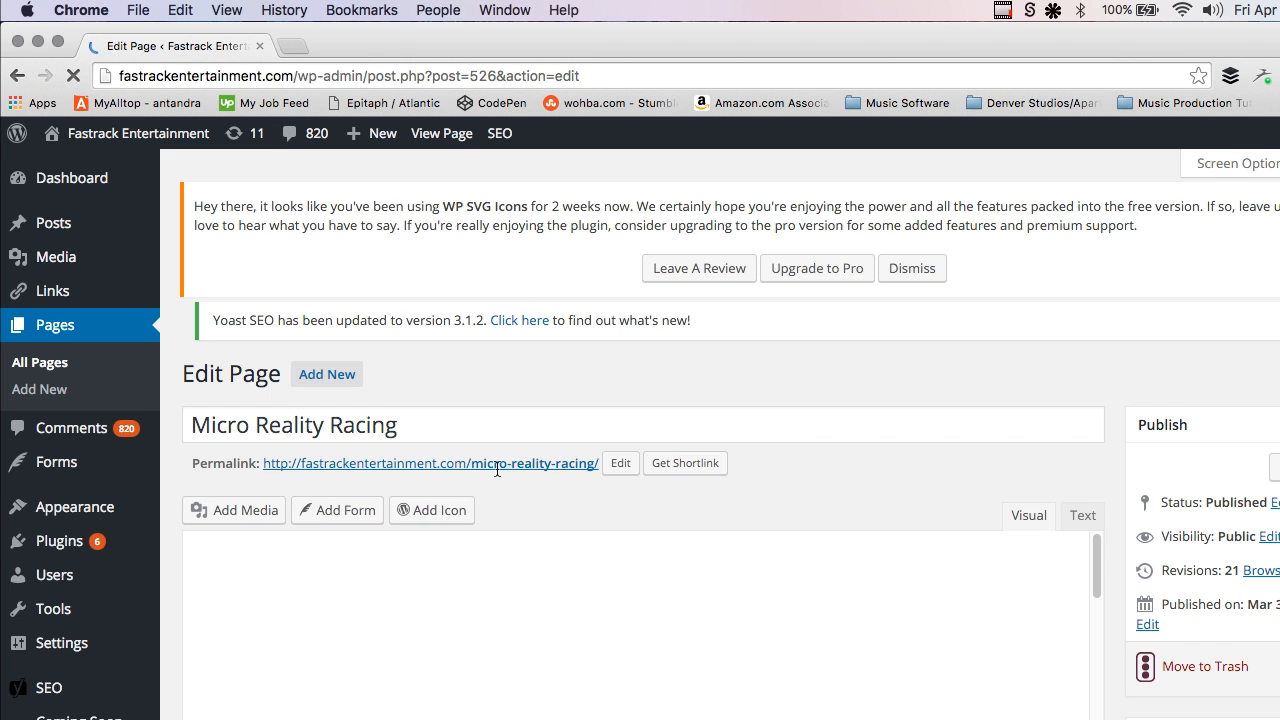
# - Examine the hero, features, three-column list and spacer rows in the Micro Reality Racing page builder
pyautogui.scroll(-3, 400, 378)
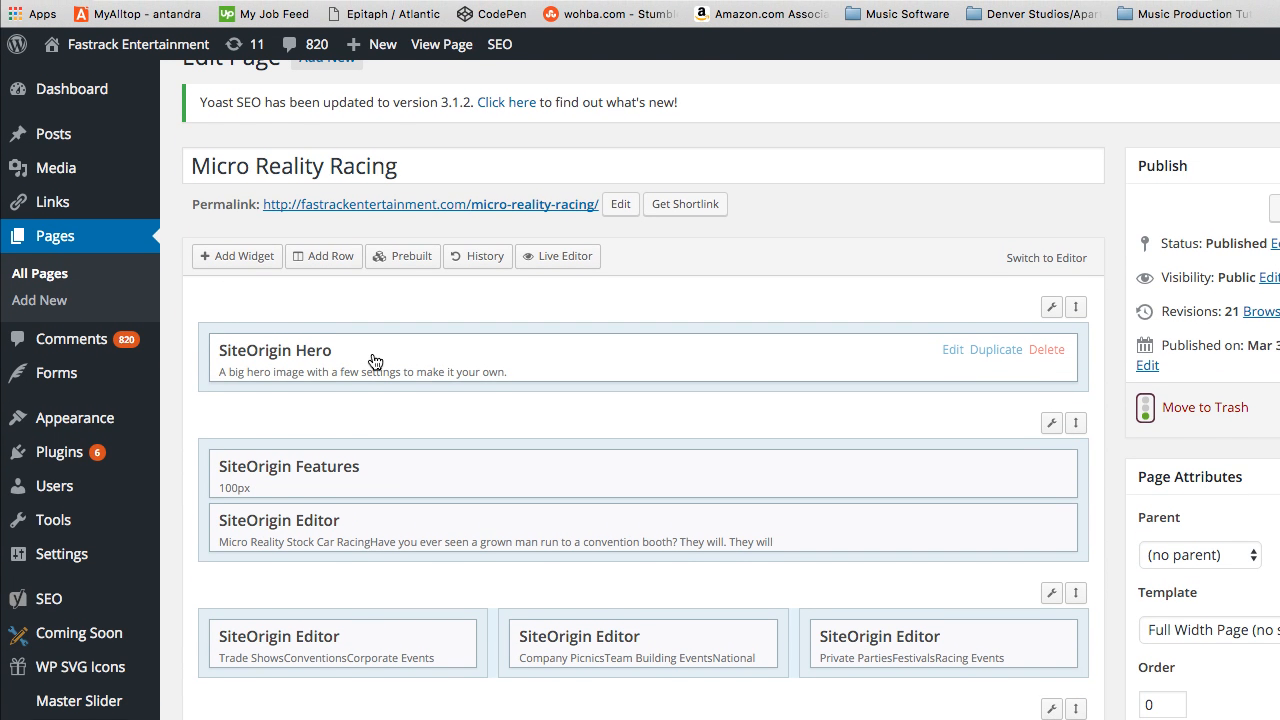
pyautogui.scroll(-2, 375, 364)
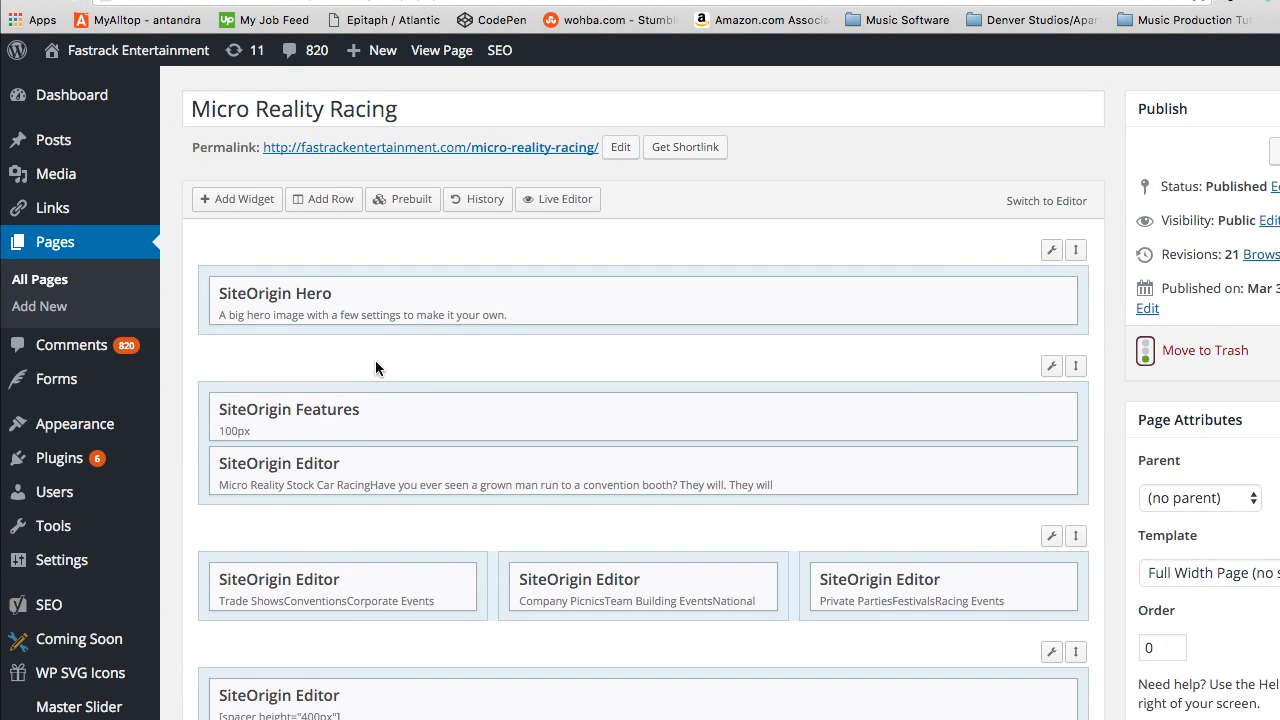
pyautogui.scroll(-2, 388, 370)
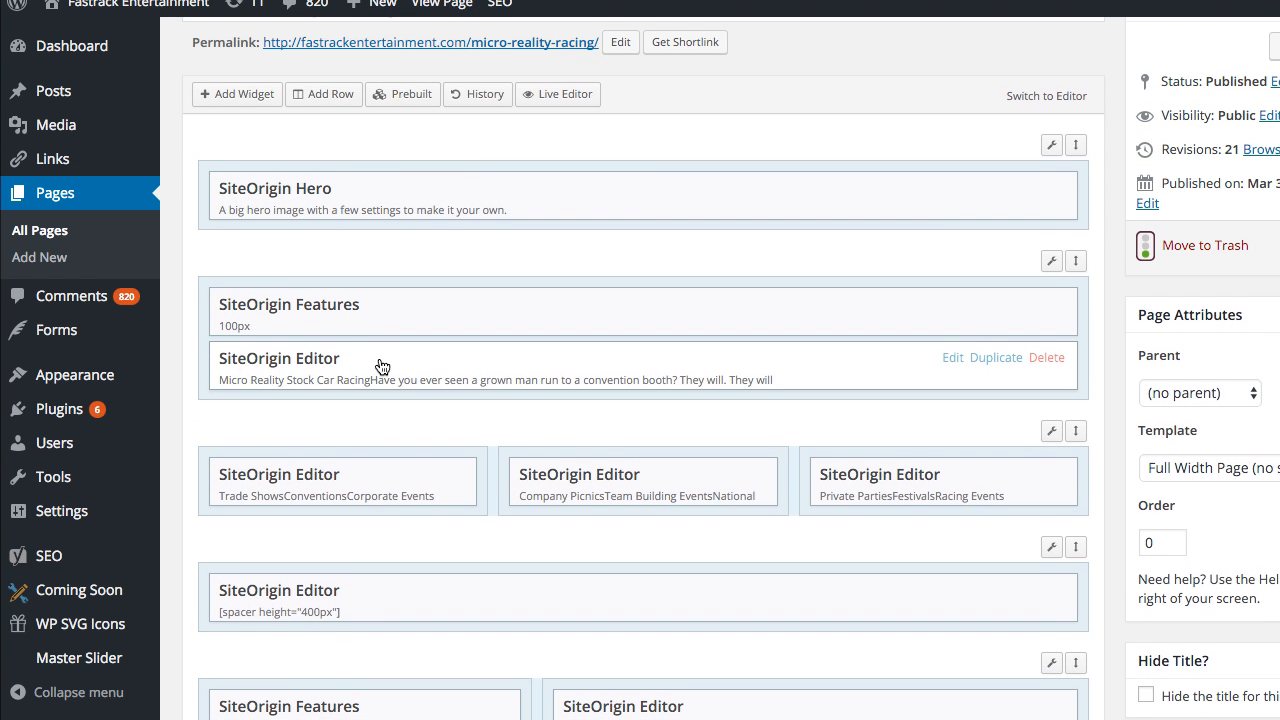
pyautogui.scroll(-3, 385, 362)
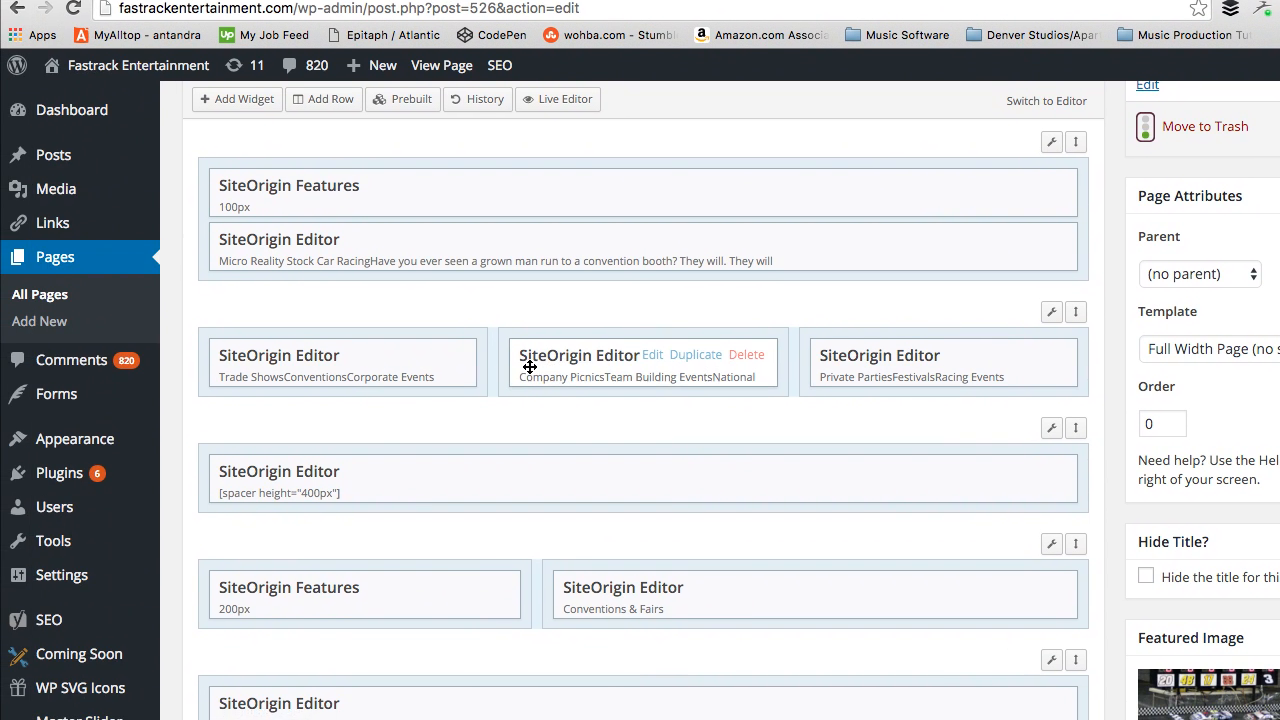
pyautogui.moveTo(524, 366); pyautogui.dragTo(550, 362)
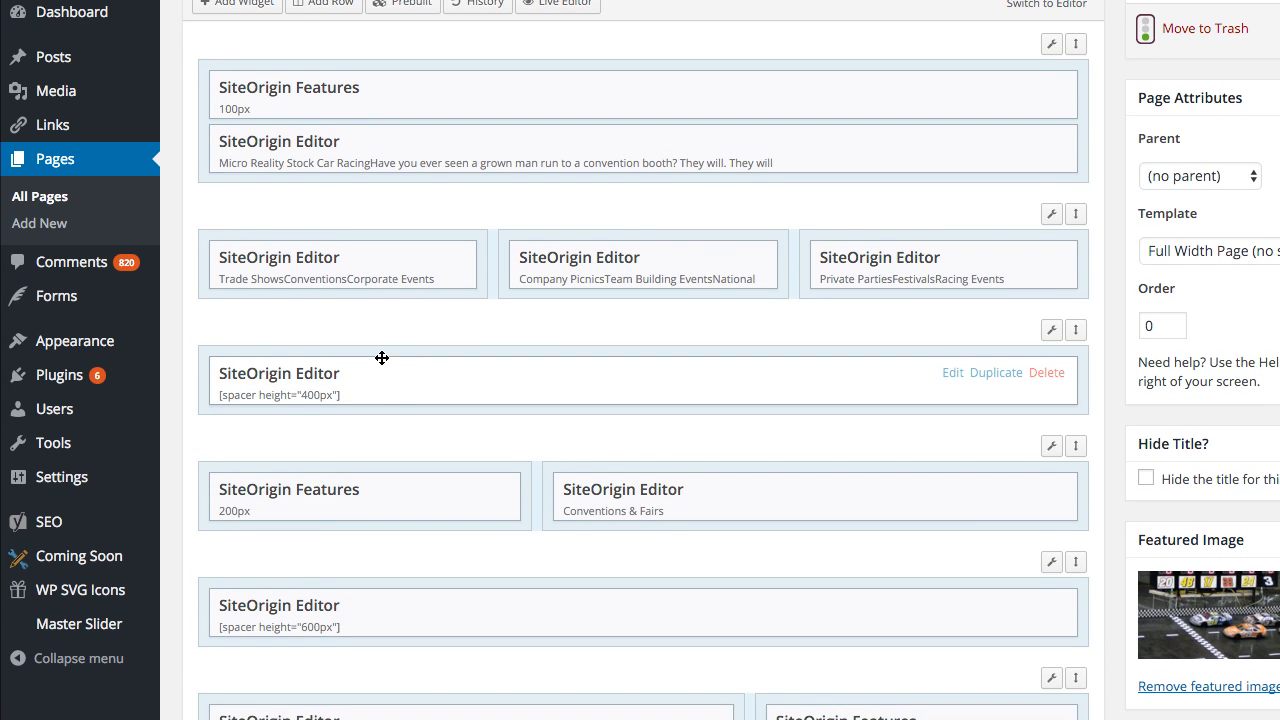
pyautogui.scroll(-2, 380, 358)
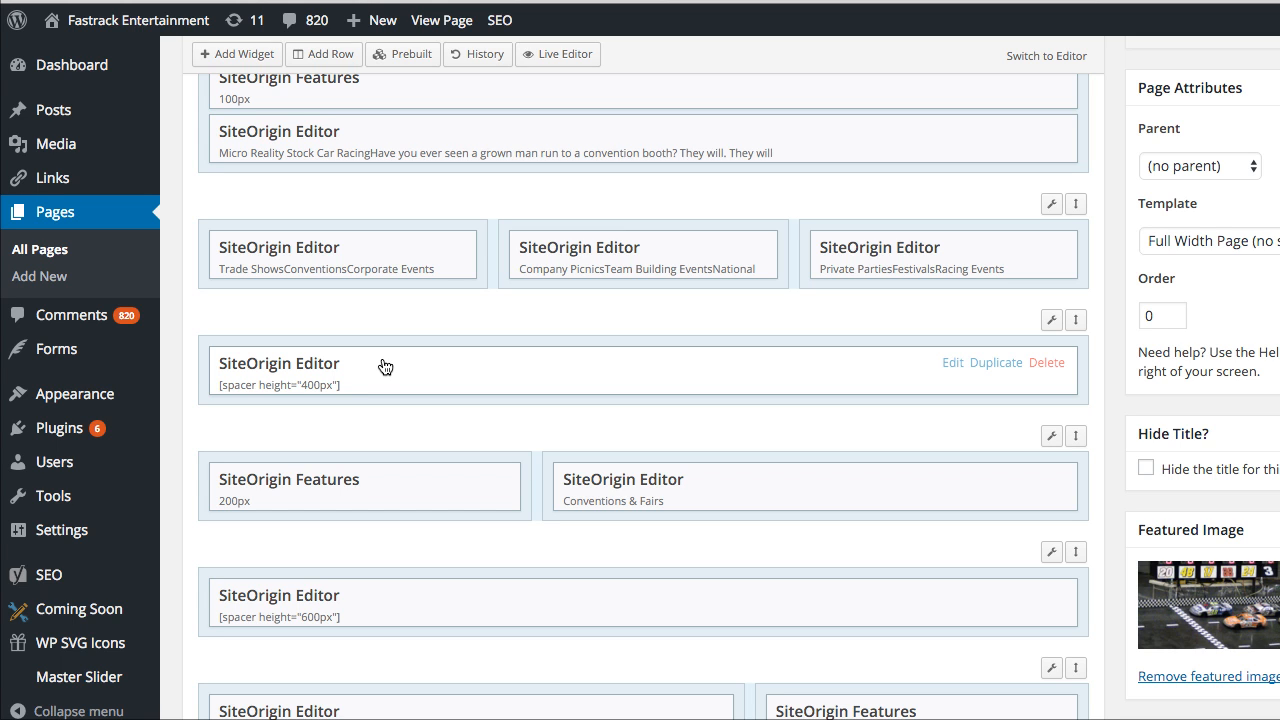
pyautogui.scroll(-1, 385, 367)
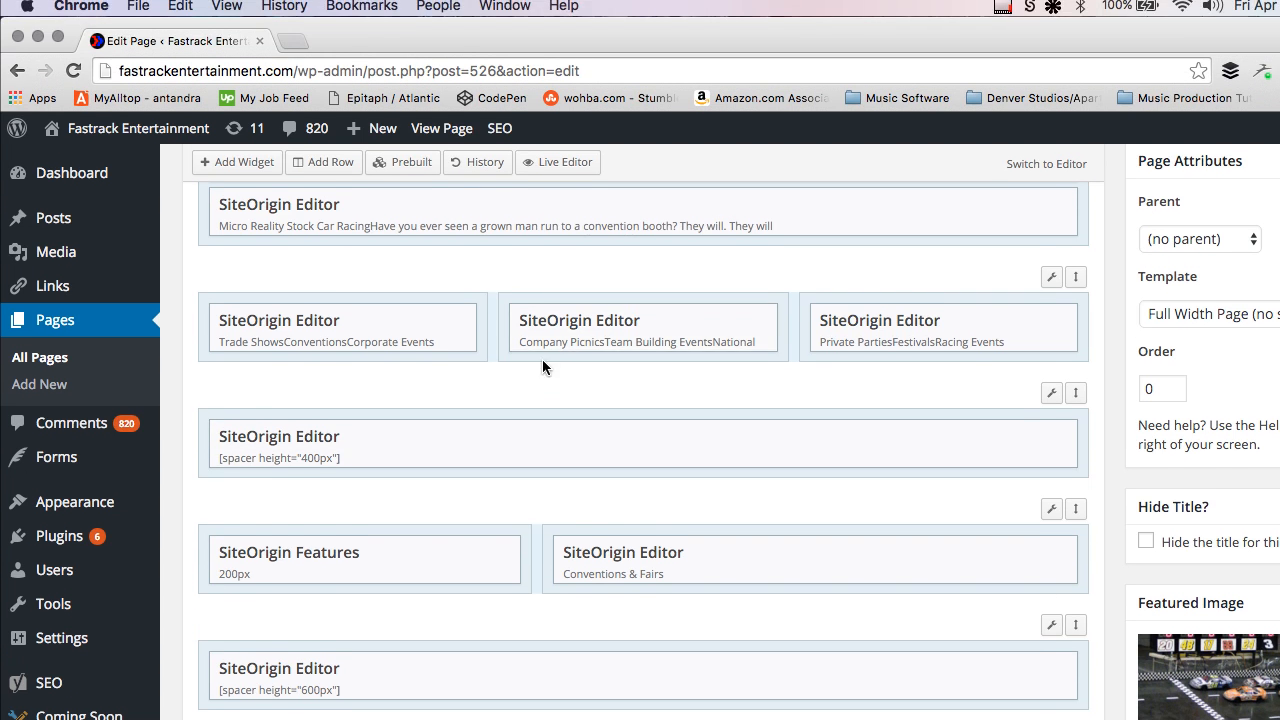
pyautogui.scroll(-2, 428, 401)
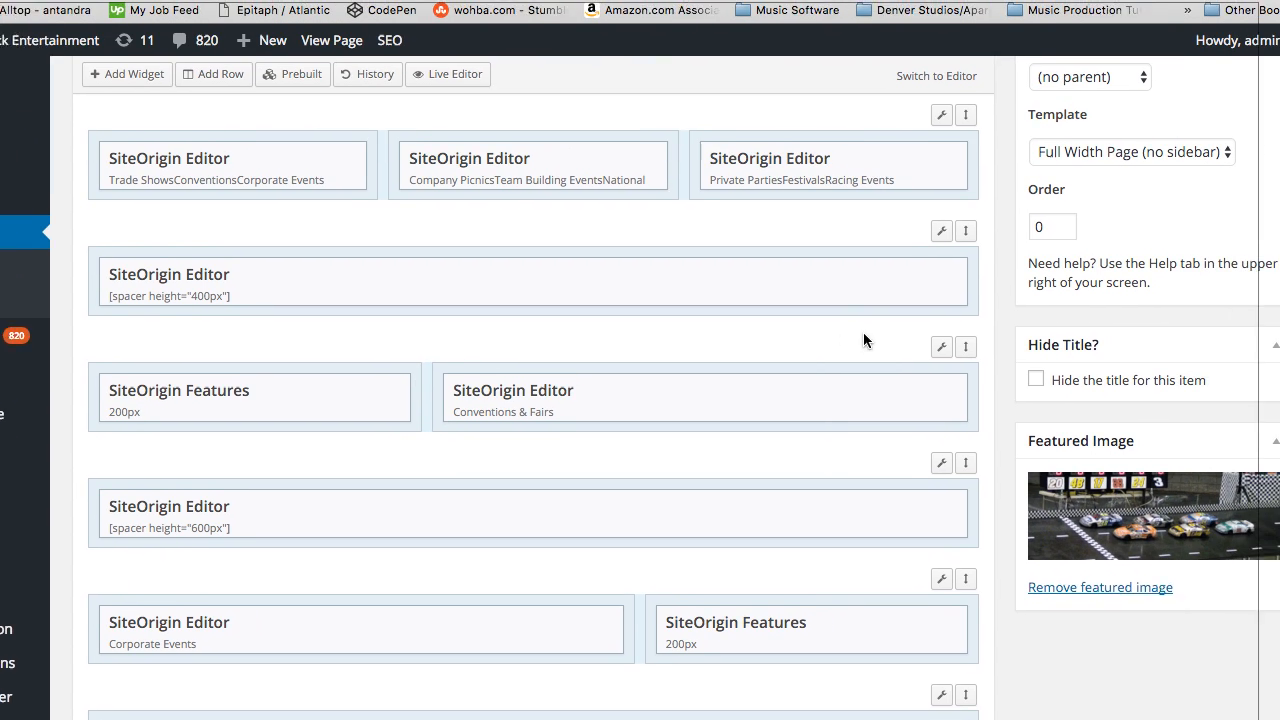
# - Open the settings of the Conventions & Fairs row, view its two-column layout, and close them
pyautogui.moveTo(1051, 326)
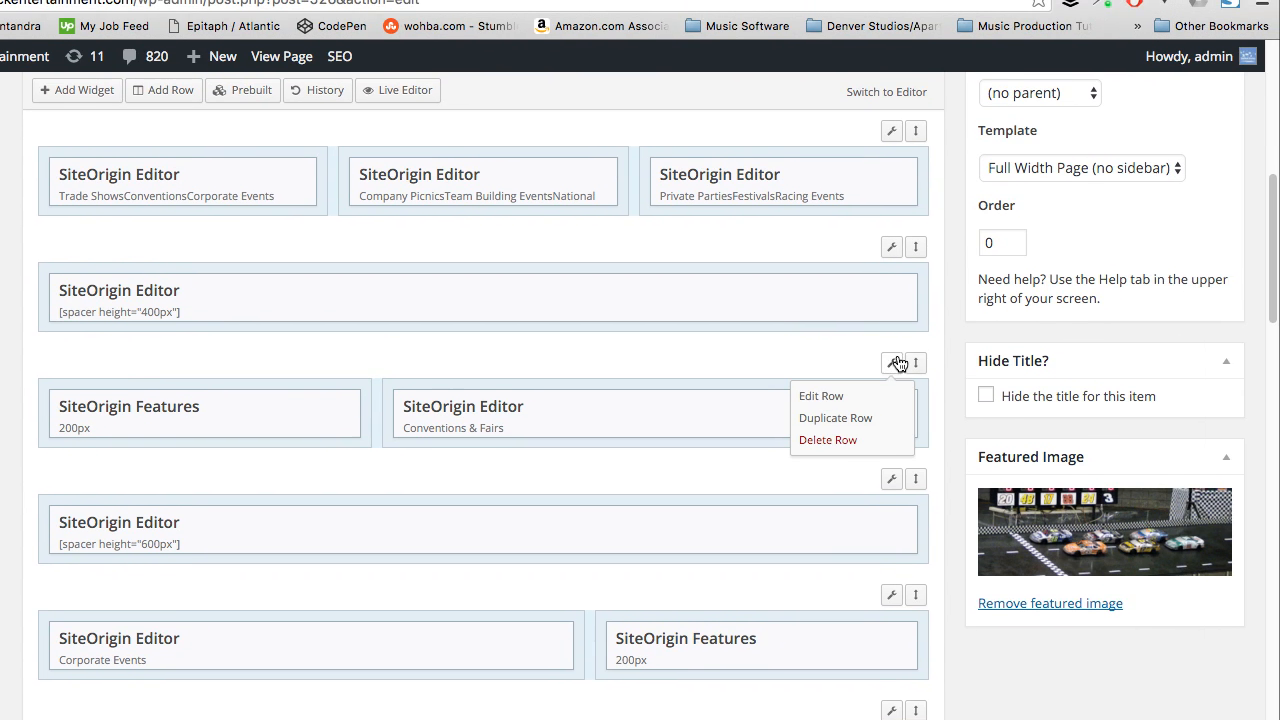
pyautogui.click(990, 356)
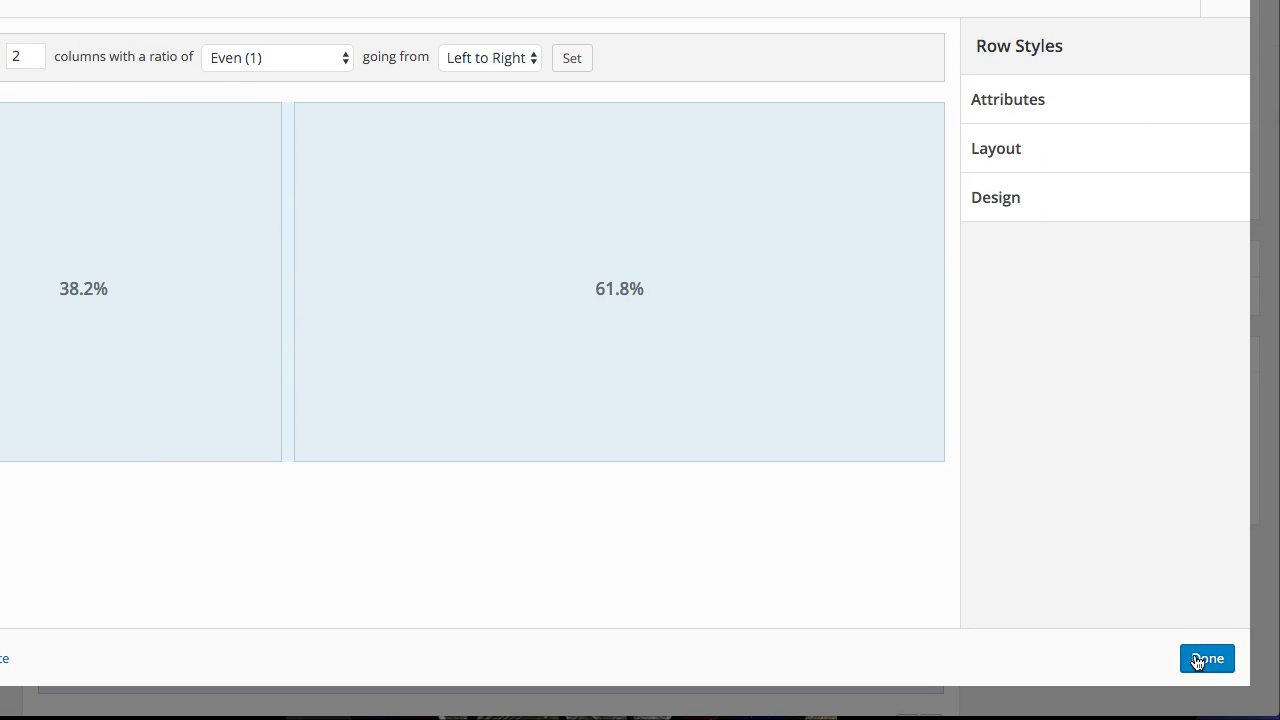
pyautogui.click(1204, 659)
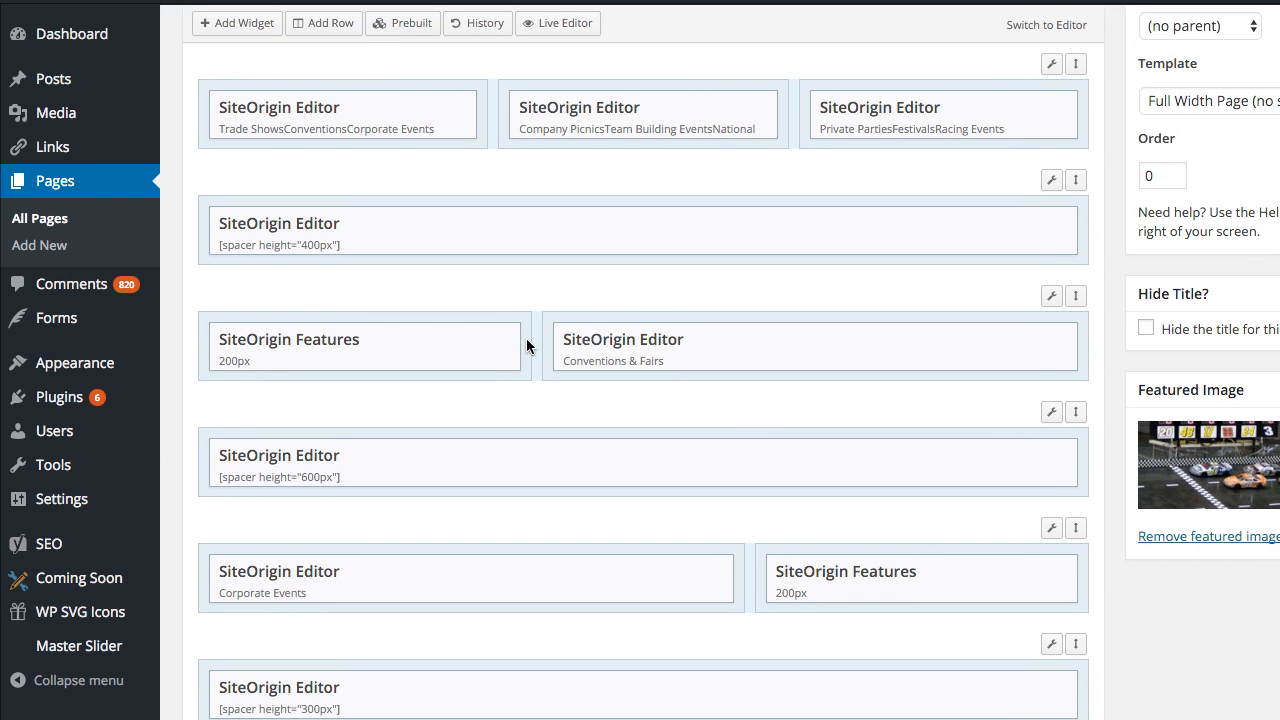
# - Open the SiteOrigin Features widget beside Conventions & Fairs, expand its feature to view the icon, title and text fields, and close it
pyautogui.moveTo(263, 316)
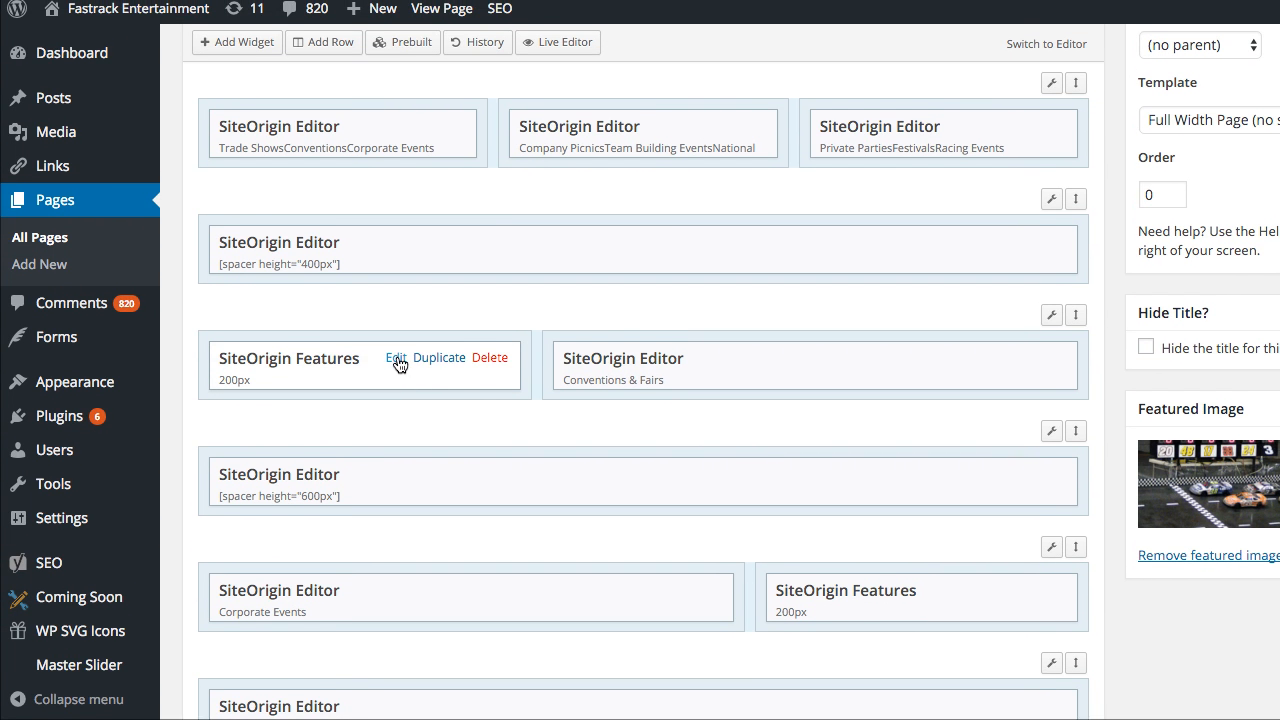
pyautogui.click(396, 358)
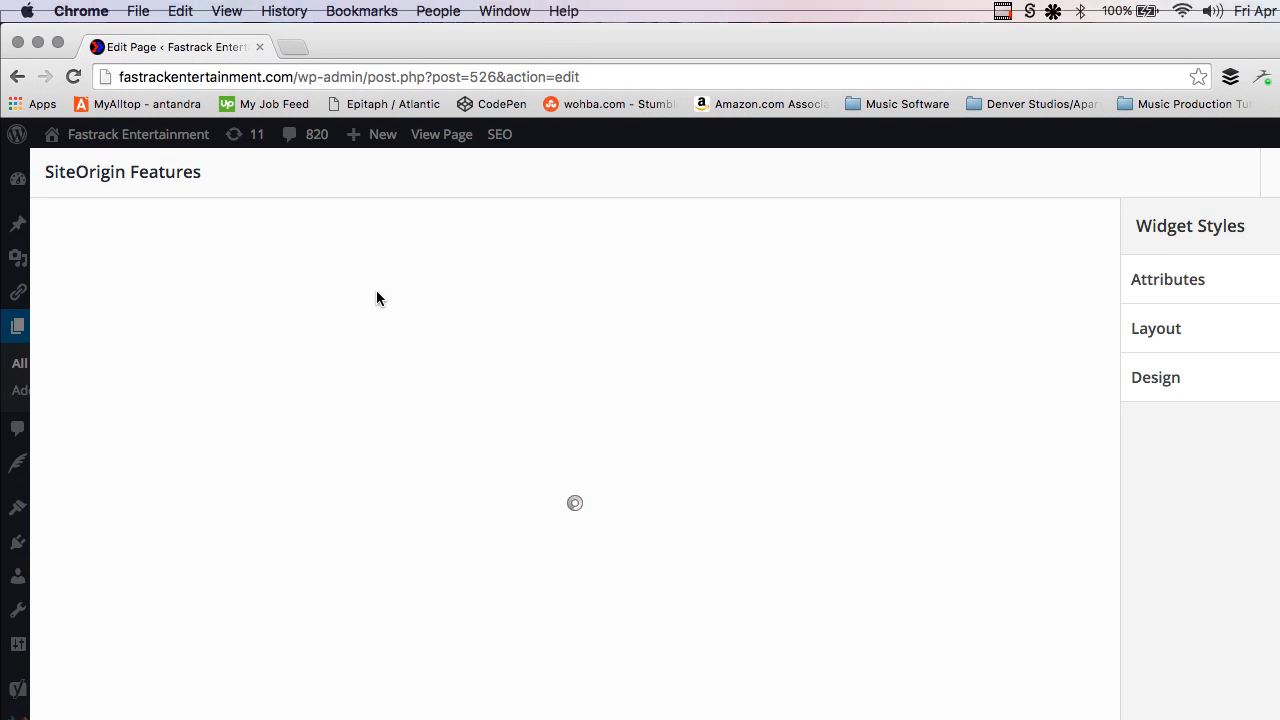
pyautogui.scroll(-1, 316, 438)
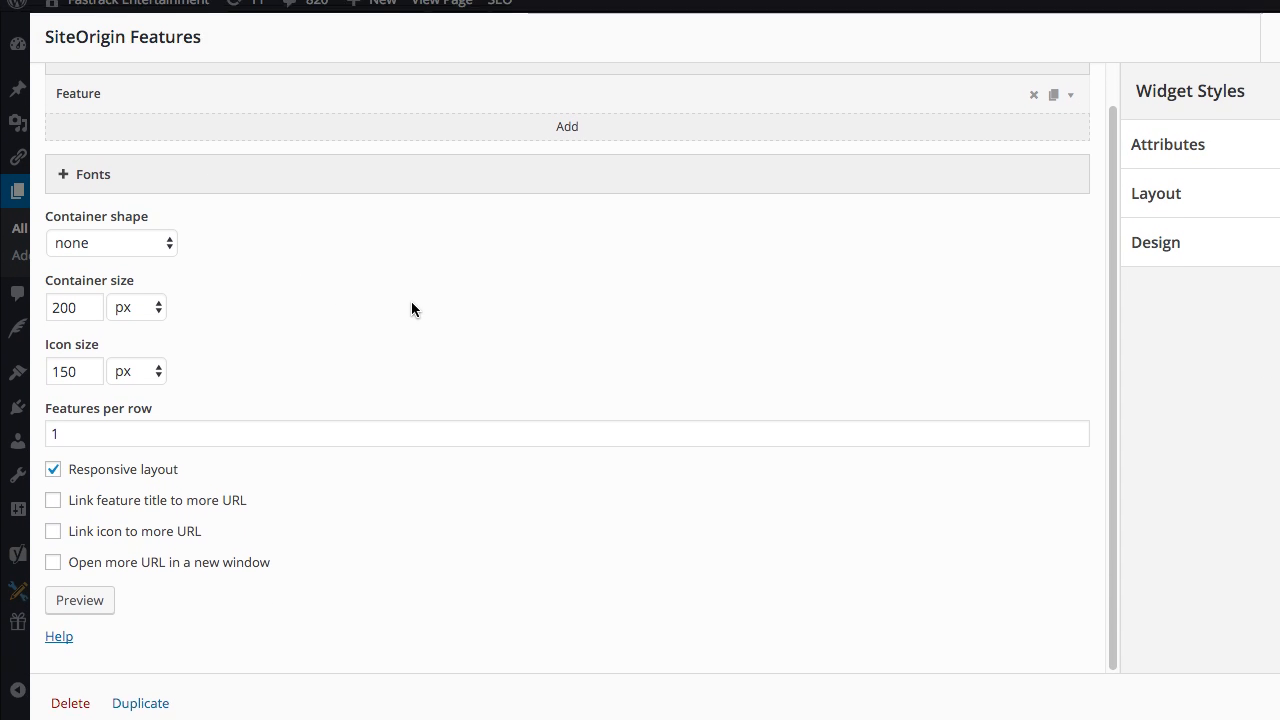
pyautogui.scroll(1, 396, 258)
pyautogui.click(366, 196)
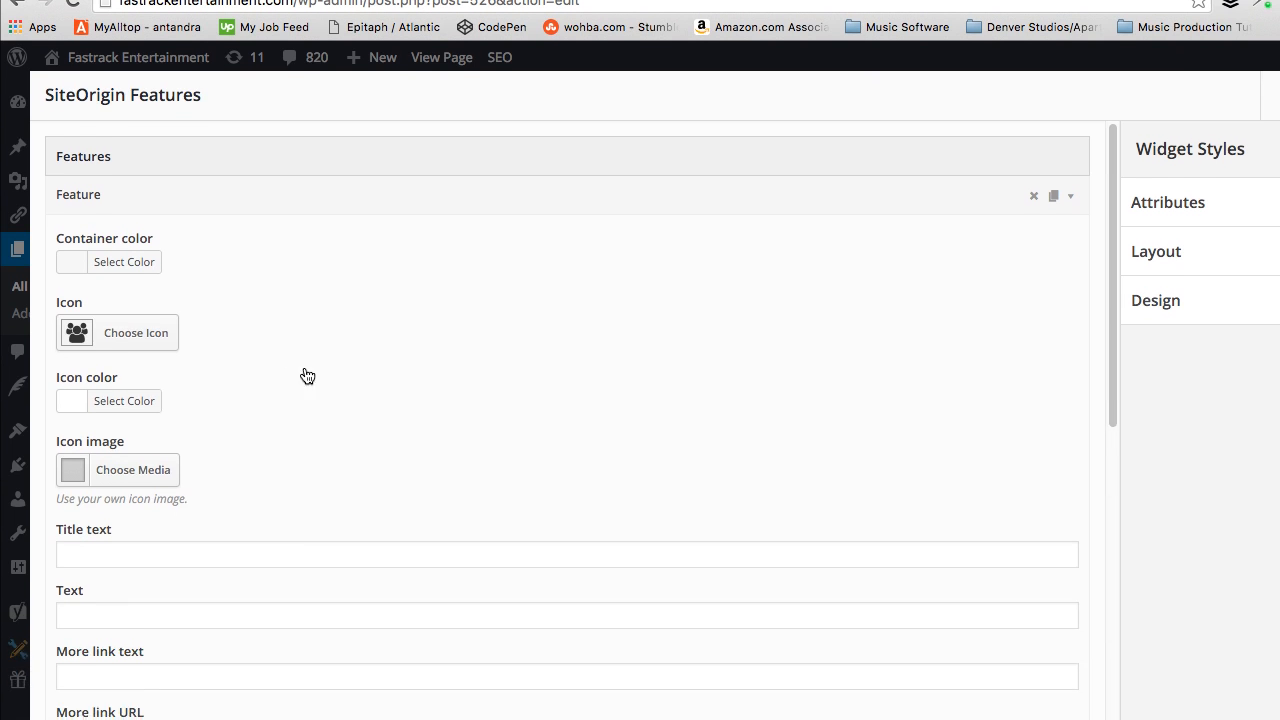
pyautogui.scroll(-5, 191, 352)
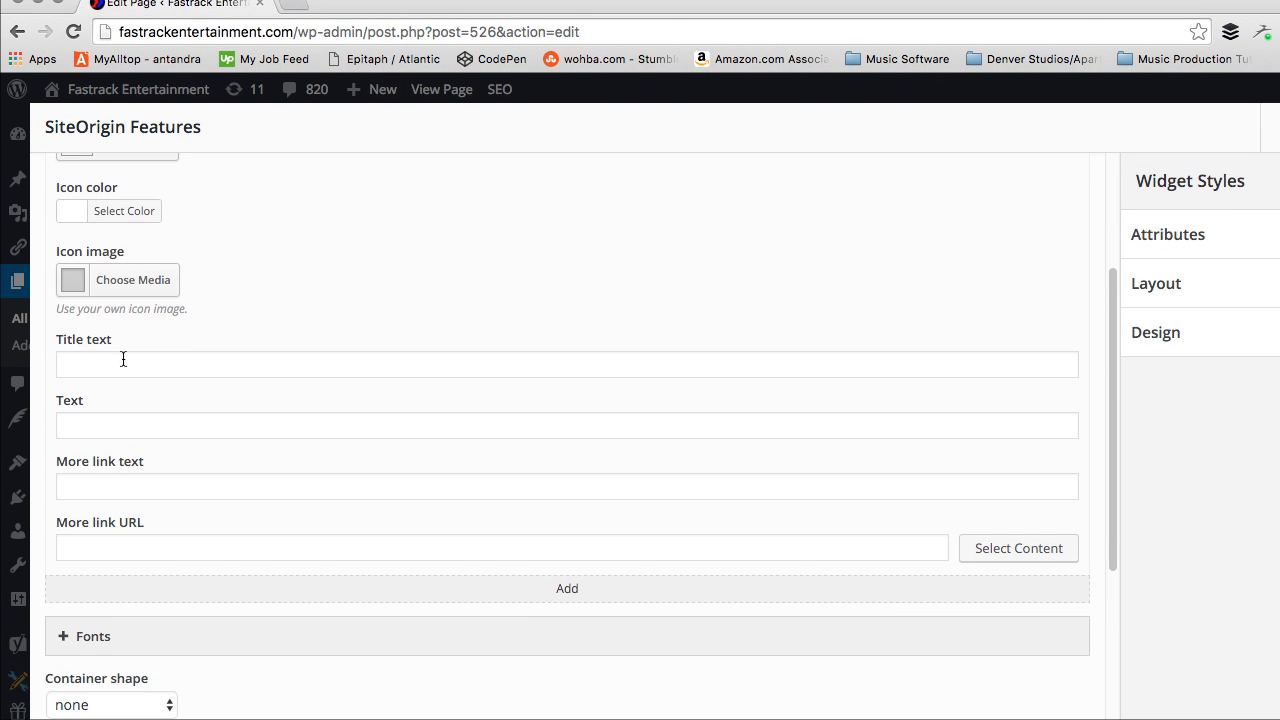
pyautogui.click(105, 345)
pyautogui.click(75, 425)
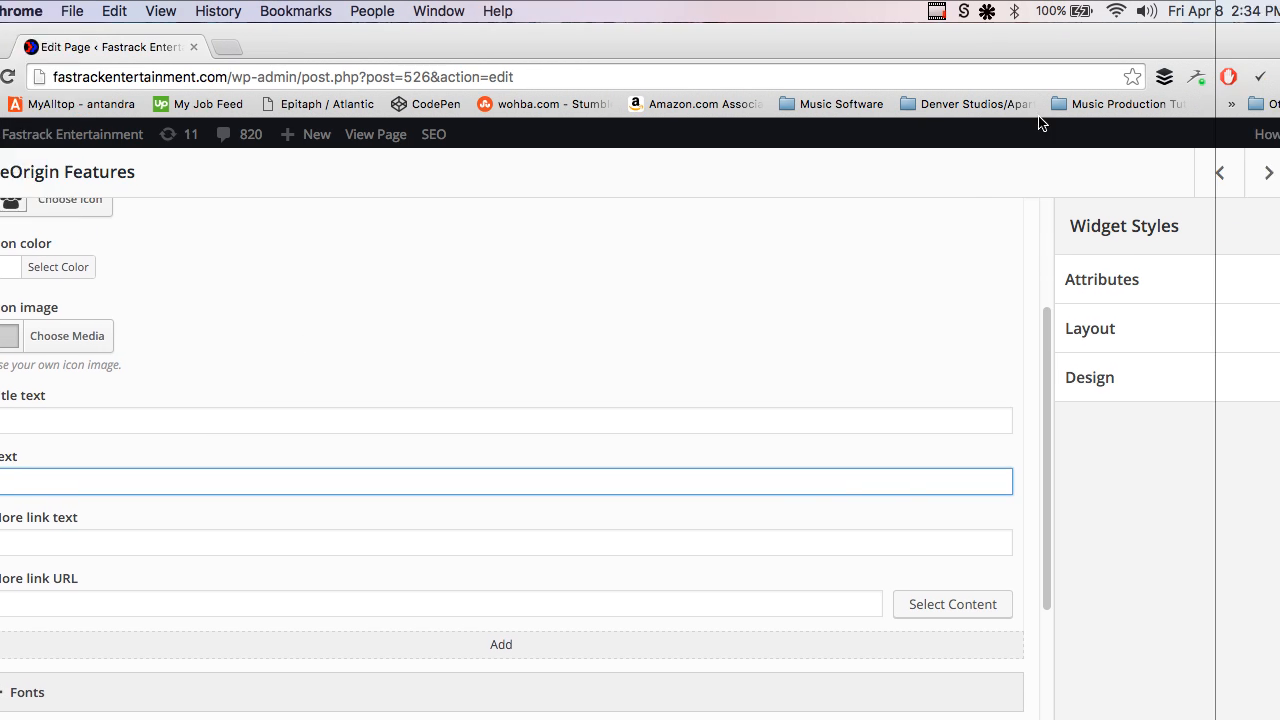
pyautogui.click(1226, 172)
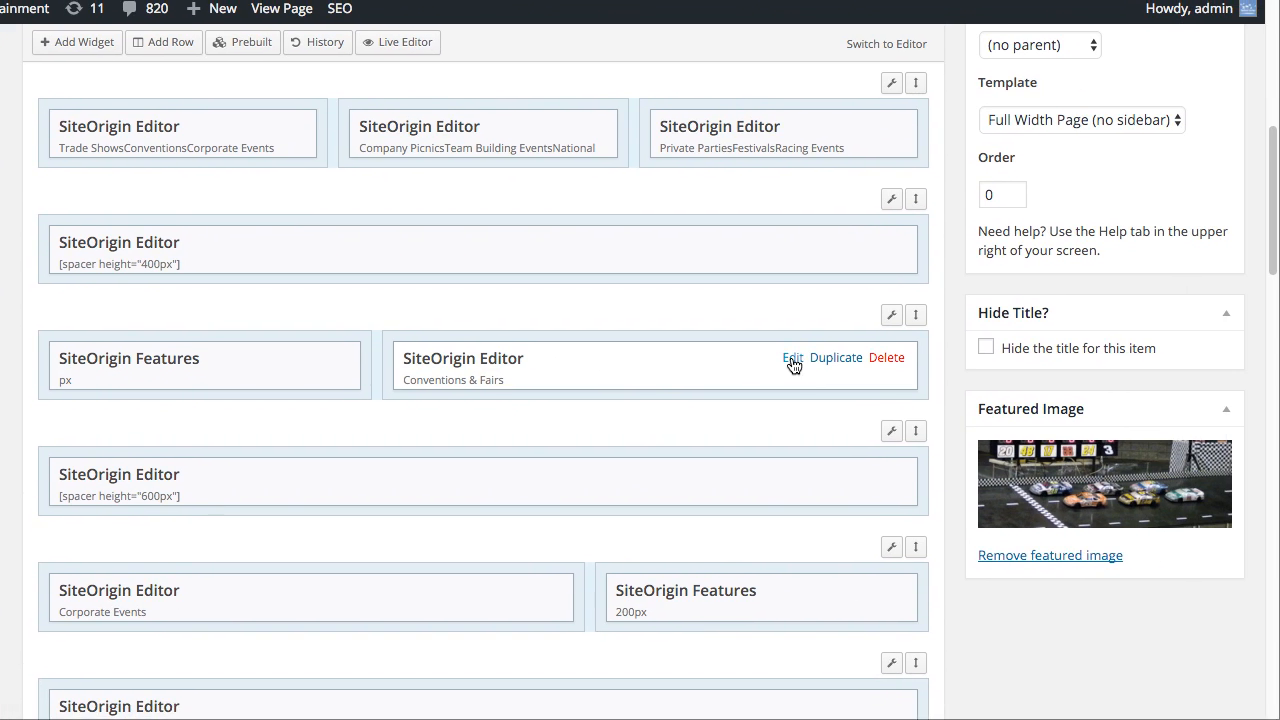
# - Open the Conventions & Fairs SiteOrigin Editor widget, view its text, and close it
pyautogui.click(916, 367)
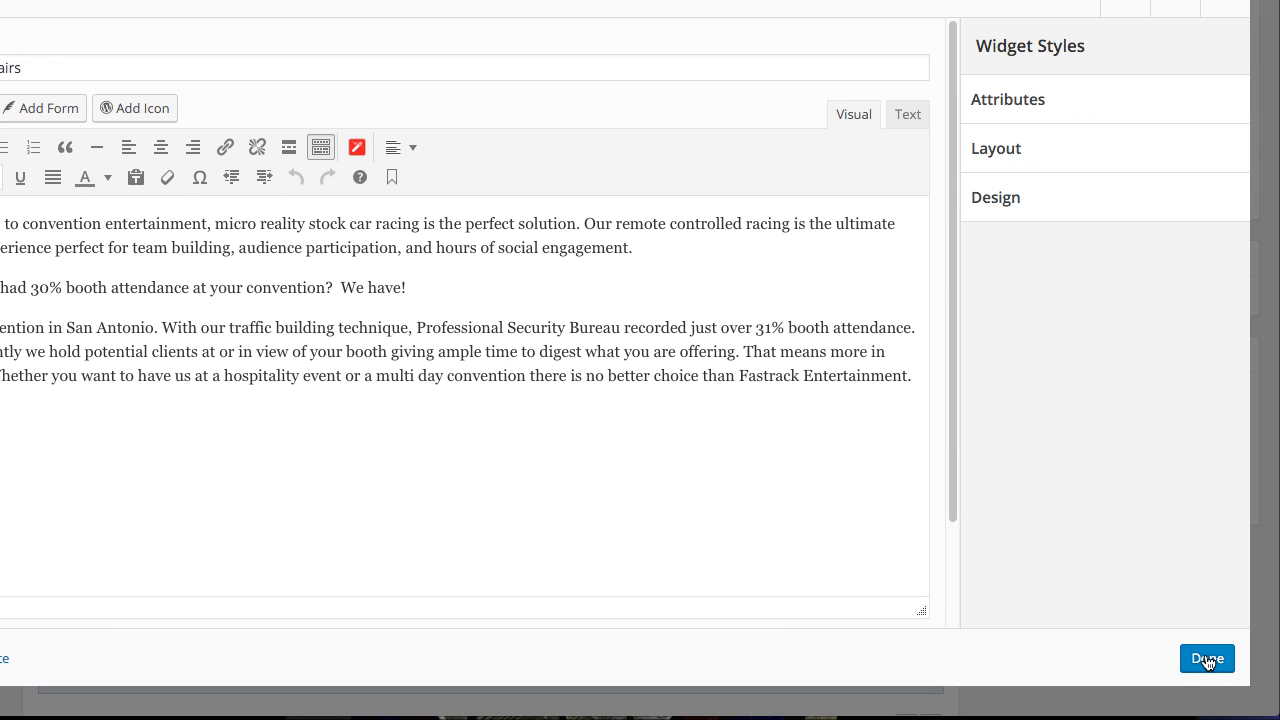
pyautogui.click(1207, 659)
# - Examine the Corporate Events, spacer and sponsor rows further down, and compare them with the rows above up to the hero
pyautogui.scroll(-3, 501, 446)
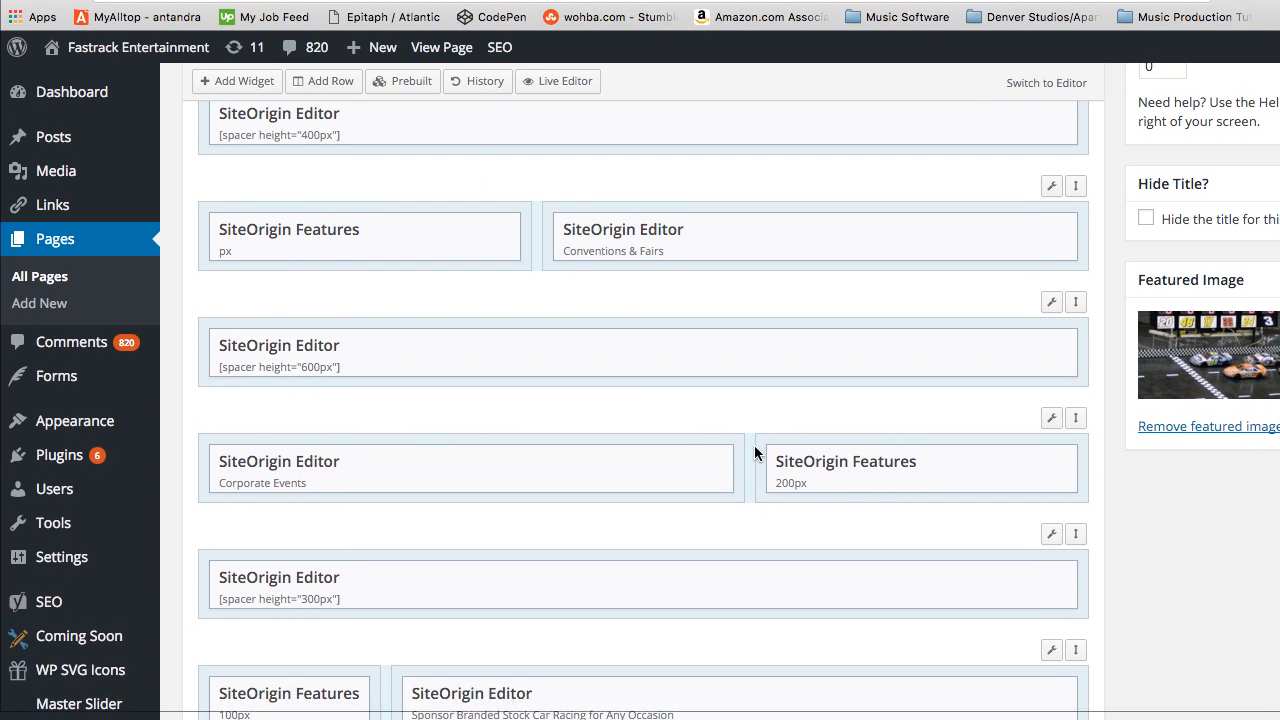
pyautogui.scroll(-1, 414, 367)
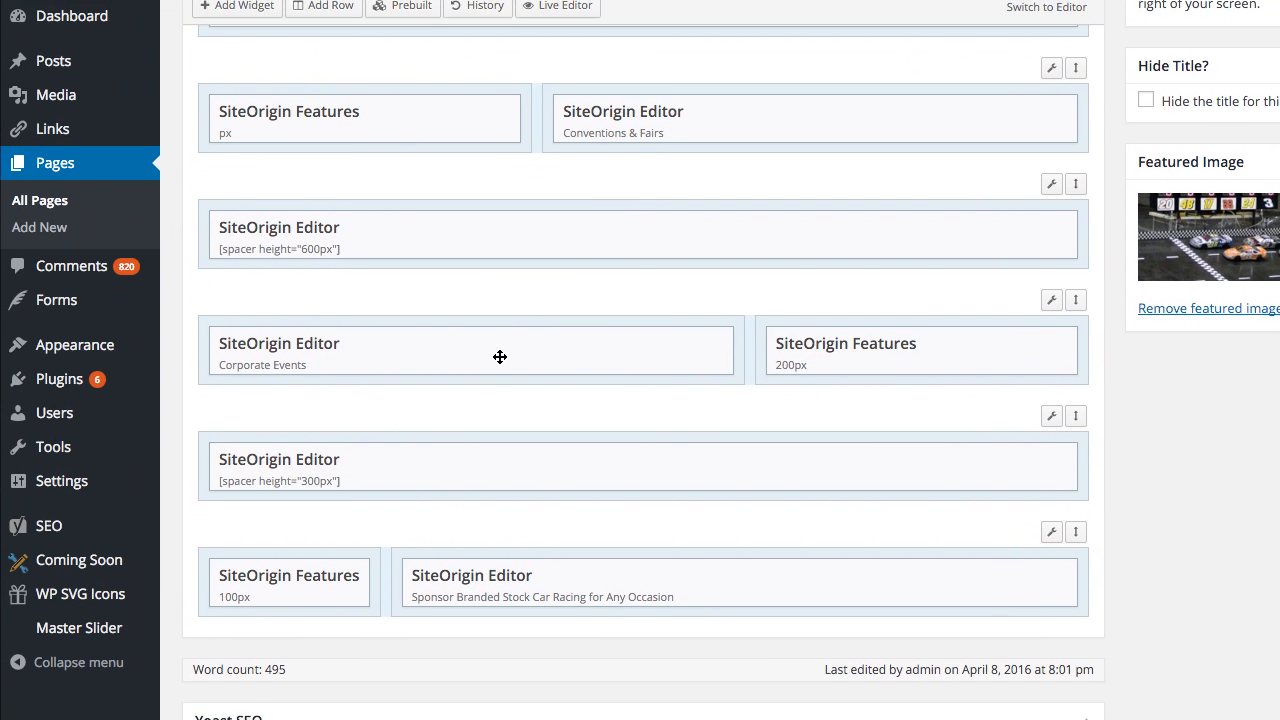
pyautogui.scroll(-3, 447, 354)
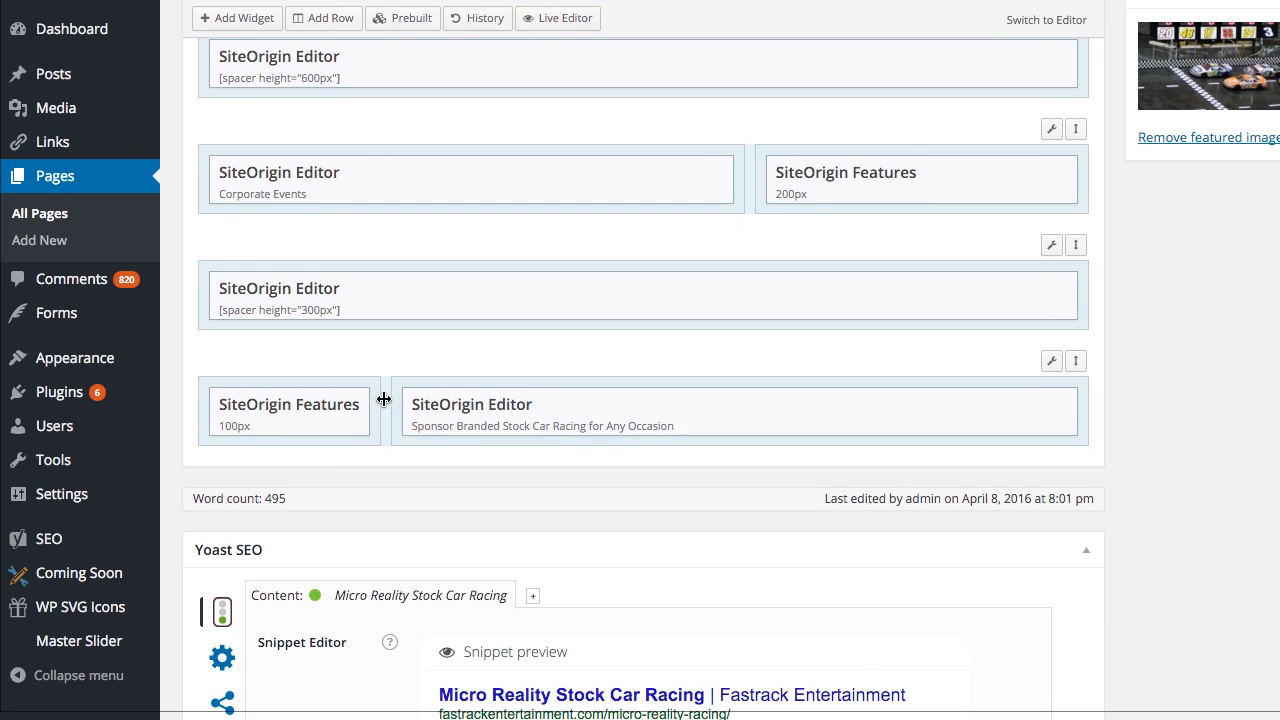
pyautogui.scroll(6, 305, 278)
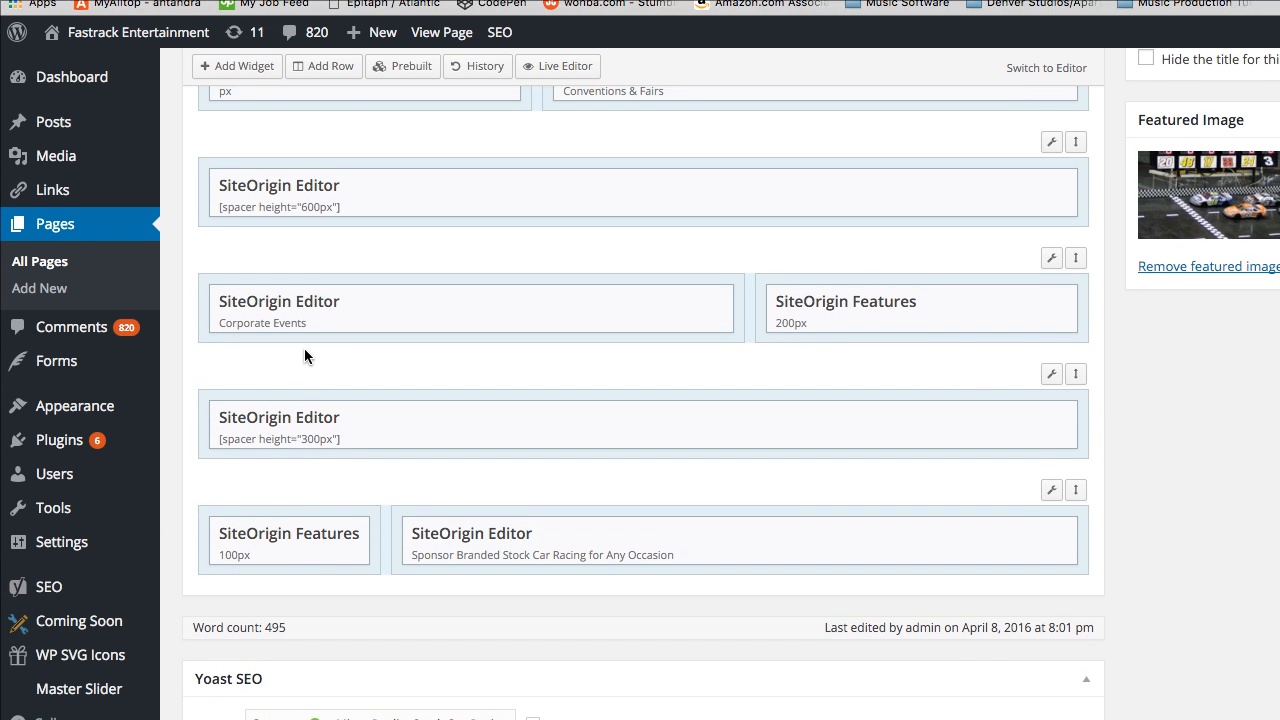
pyautogui.scroll(4, 305, 363)
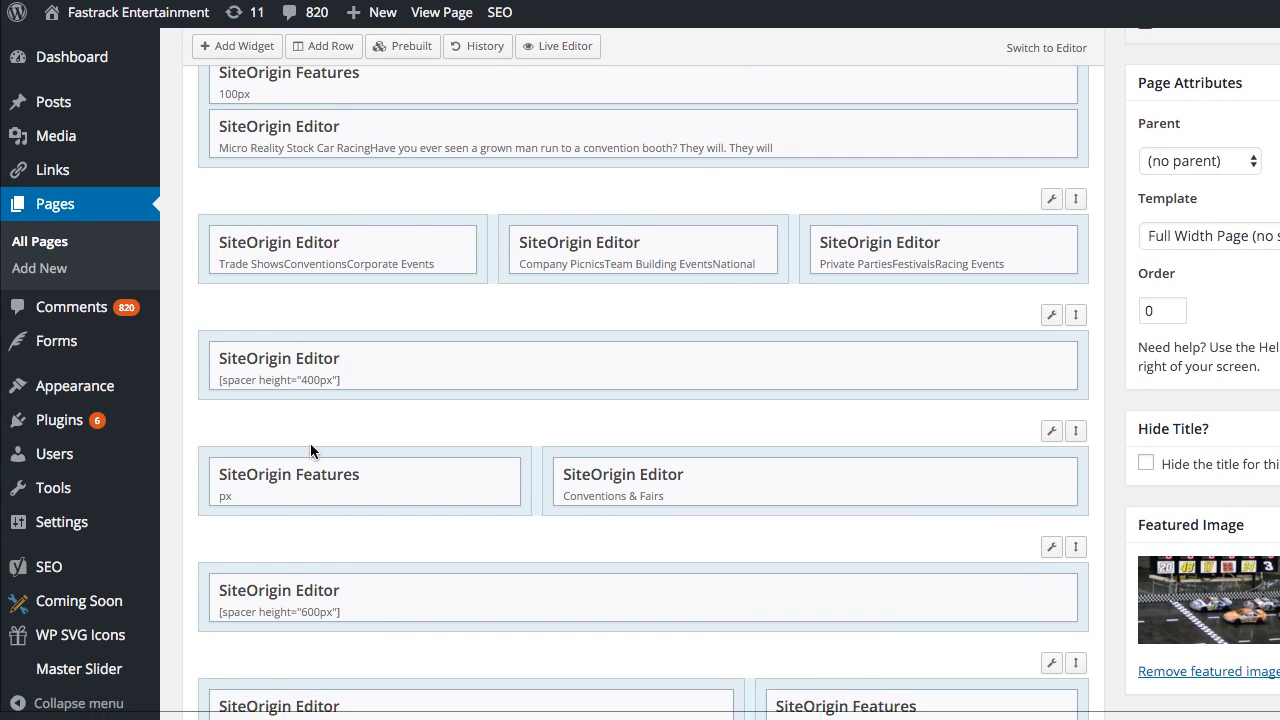
pyautogui.moveTo(269, 504)
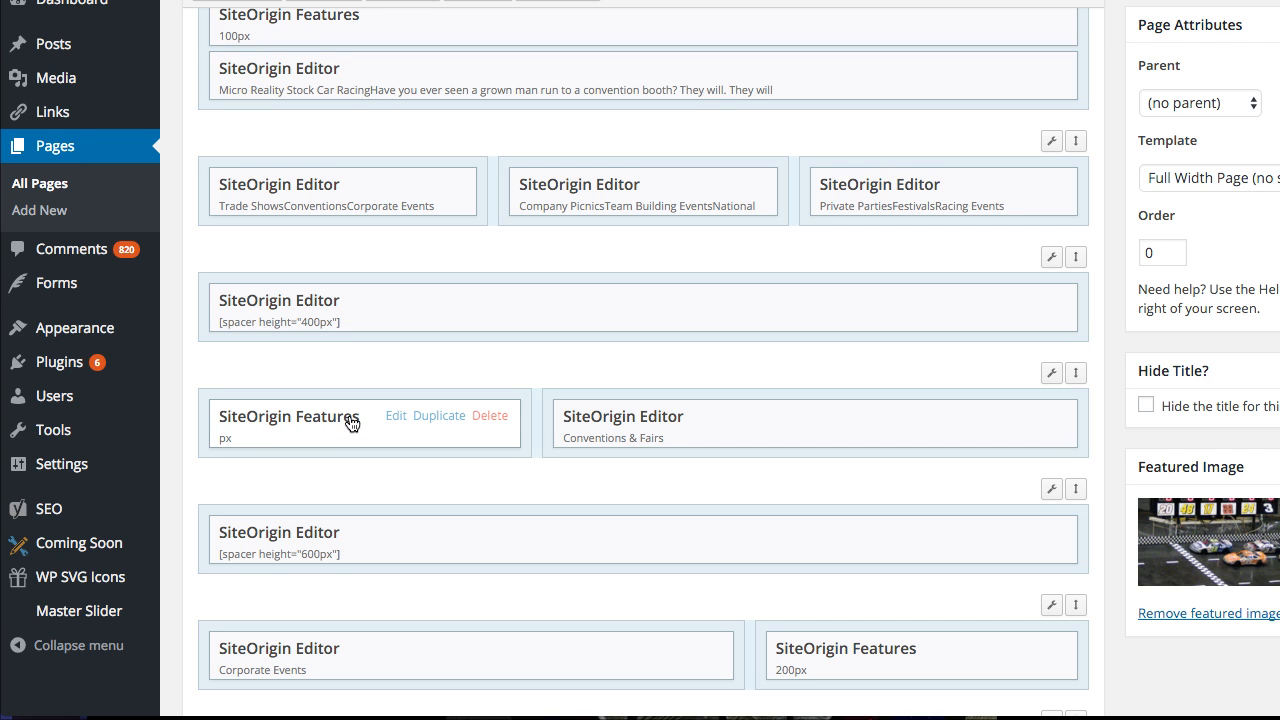
pyautogui.scroll(1, 379, 404)
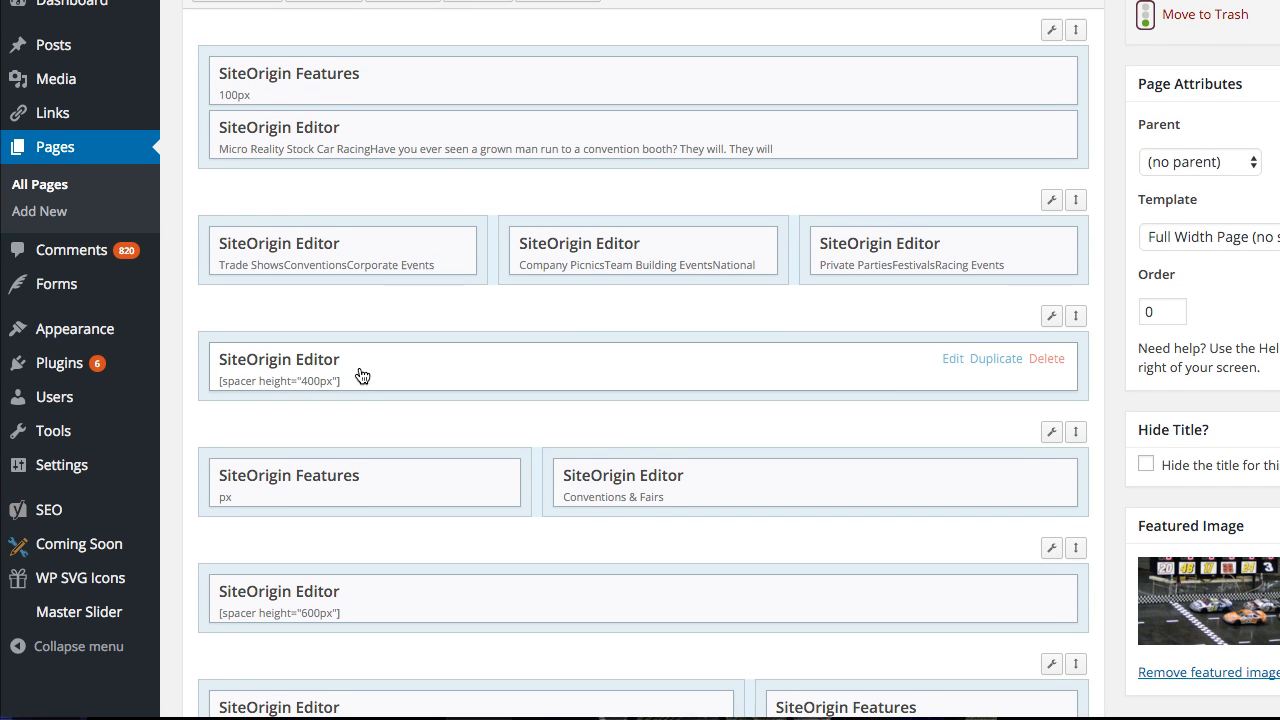
pyautogui.scroll(3, 360, 374)
pyautogui.scroll(2, 362, 375)
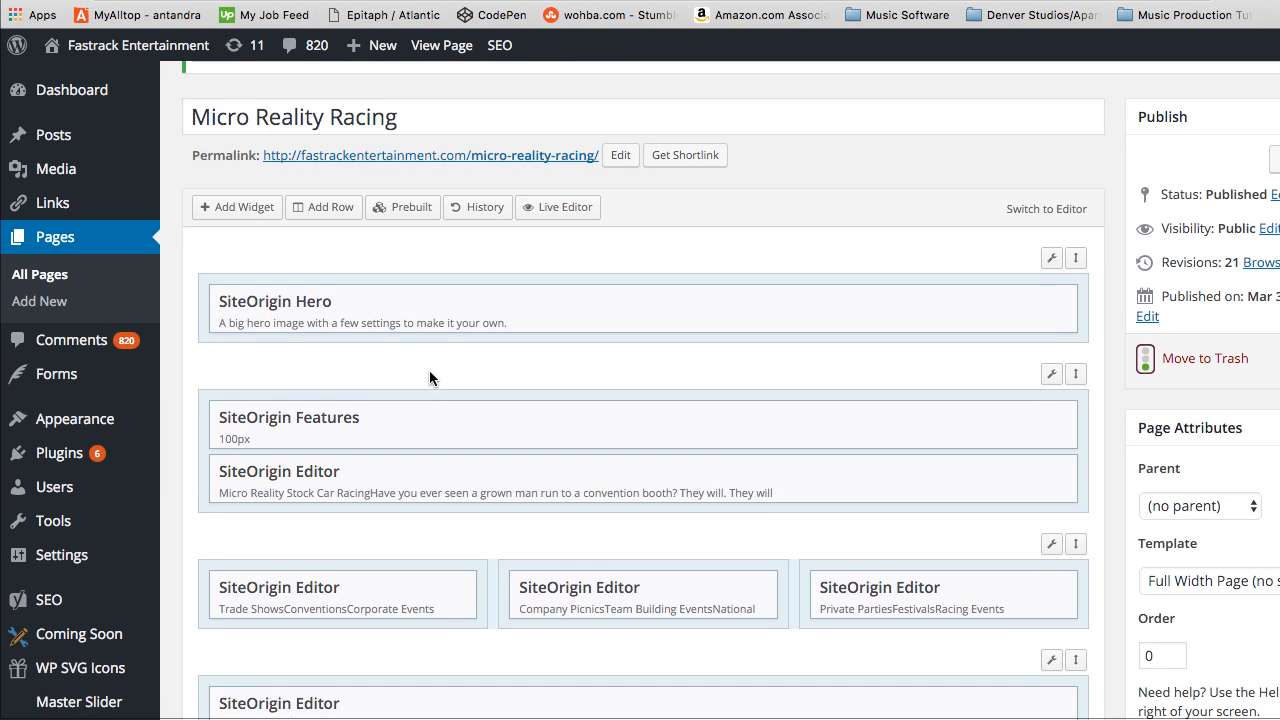
# - Leave the Micro Reality Racing editor for the live site, discarding unsaved changes, and open the Event Planners page for editing
pyautogui.scroll(4, 440, 360)
pyautogui.scroll(1, 487, 343)
pyautogui.moveTo(192, 107)
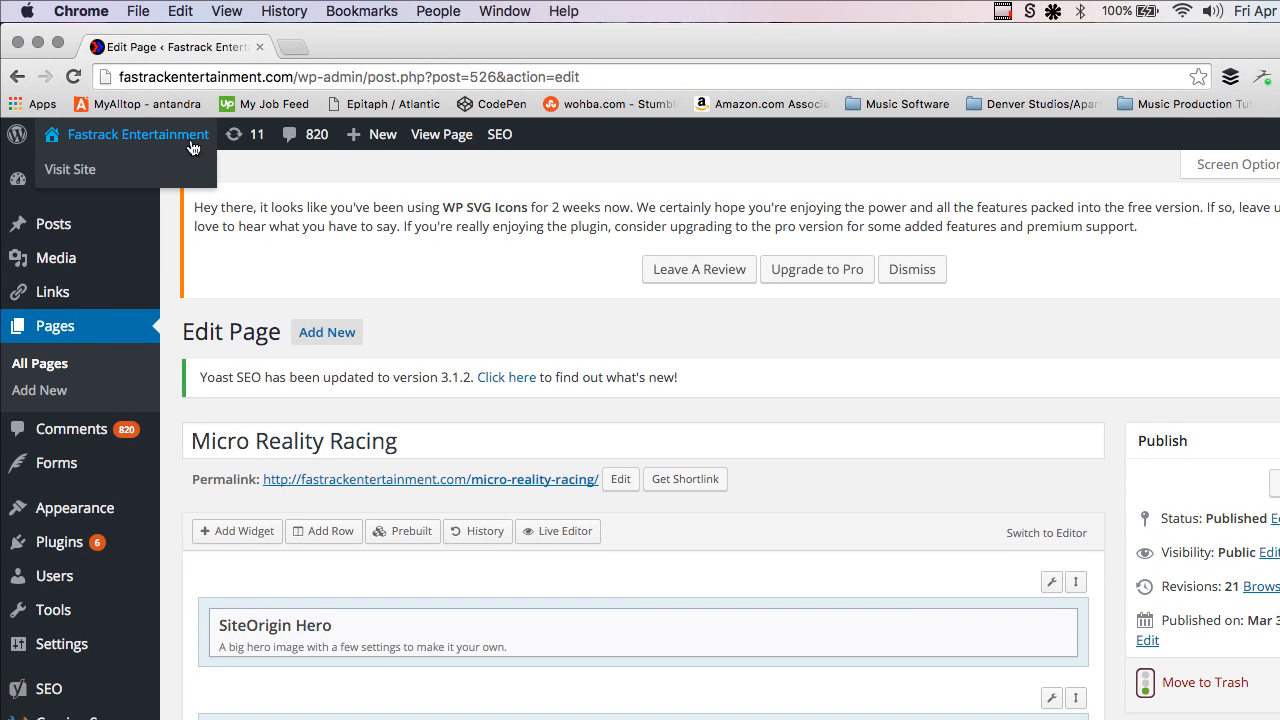
pyautogui.click(157, 172)
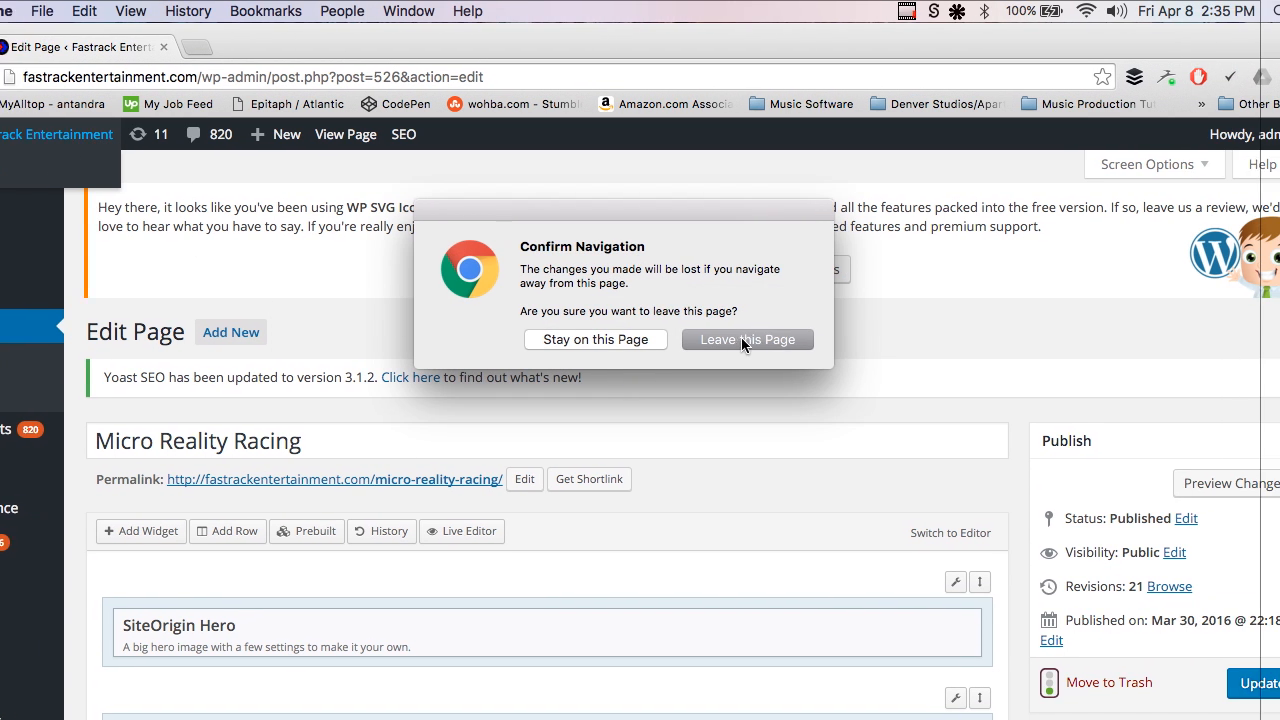
pyautogui.click(843, 339)
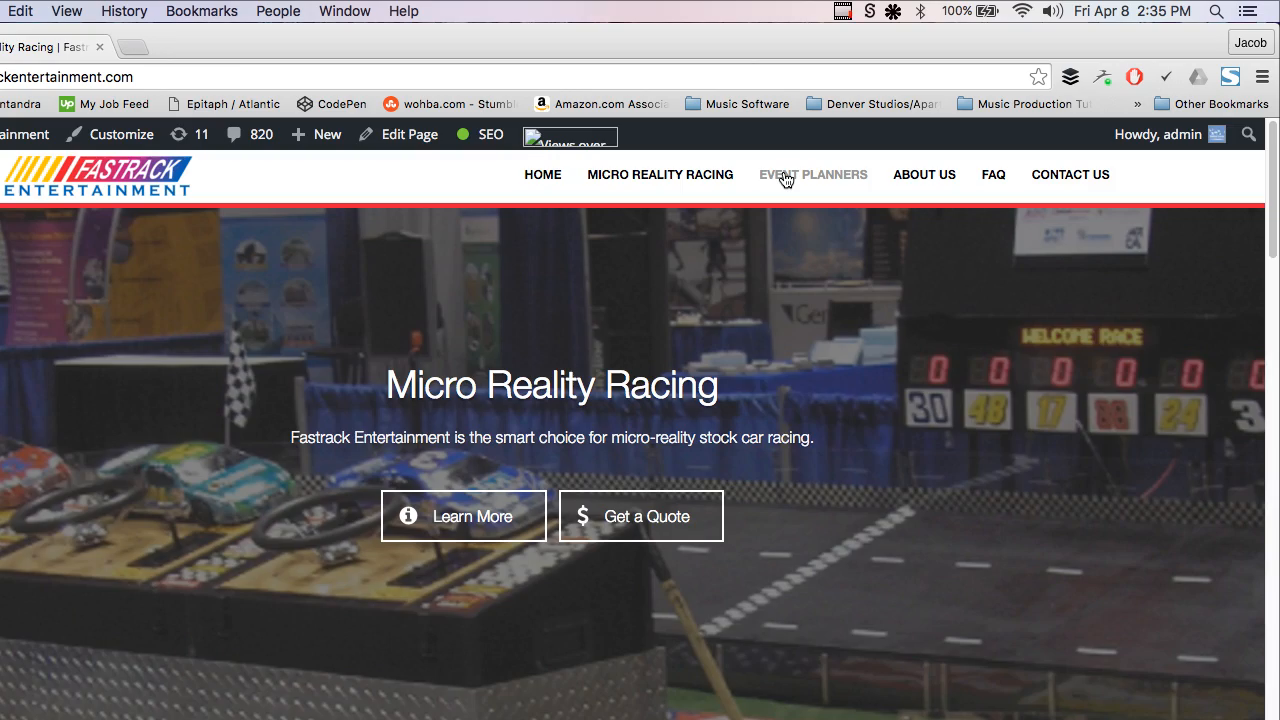
pyautogui.click(785, 179)
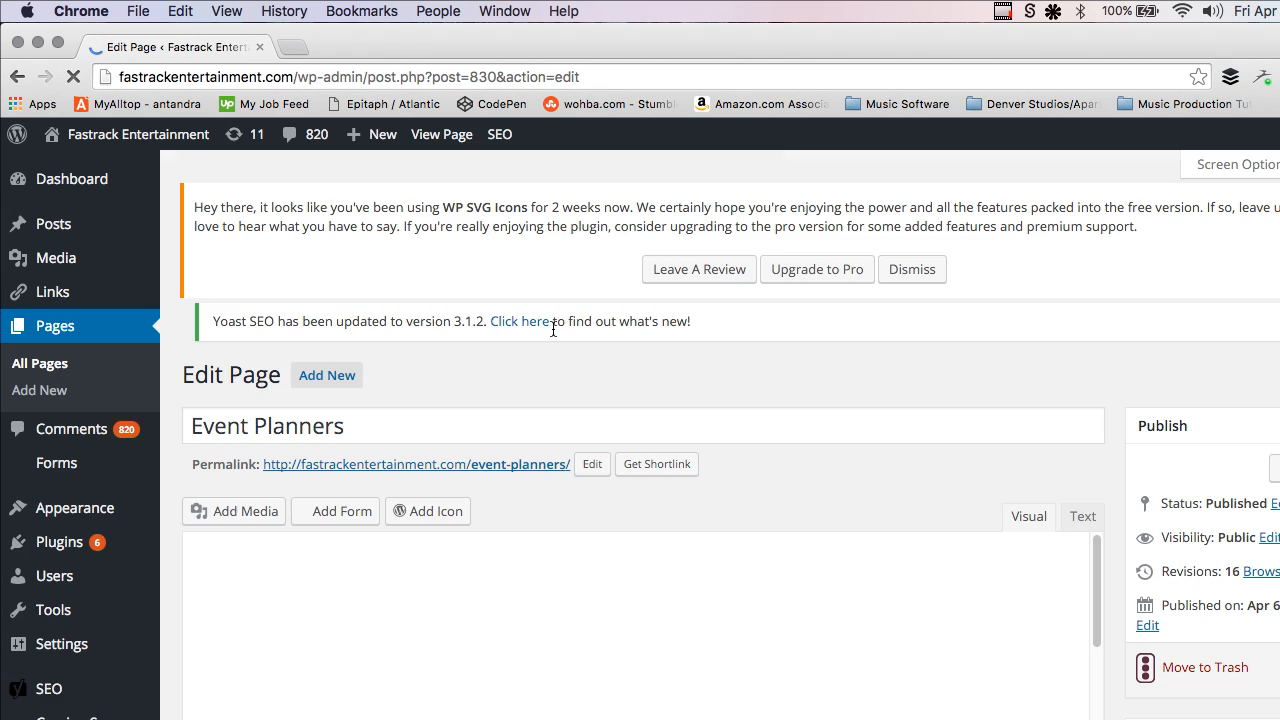
# - In the SiteOrigin Headline widget of the Event Planners page, set the divider style to Solid and its color to white
pyautogui.scroll(-5, 553, 329)
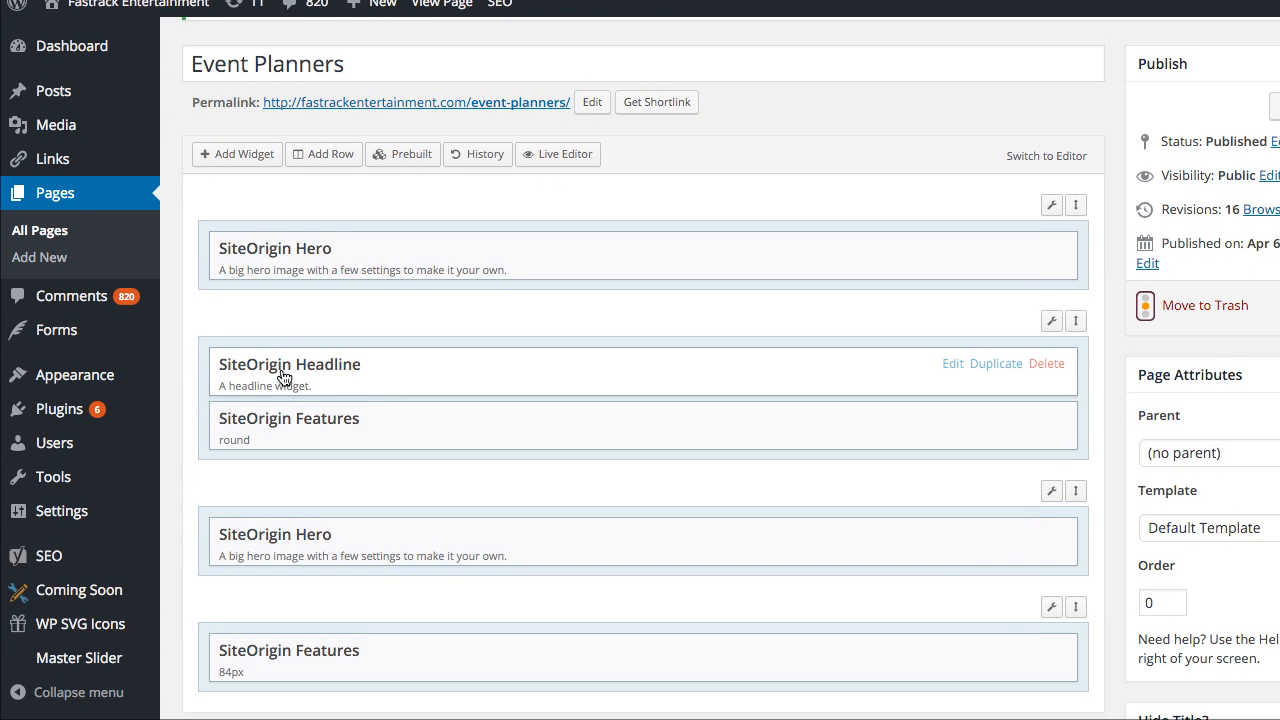
pyautogui.click(423, 369)
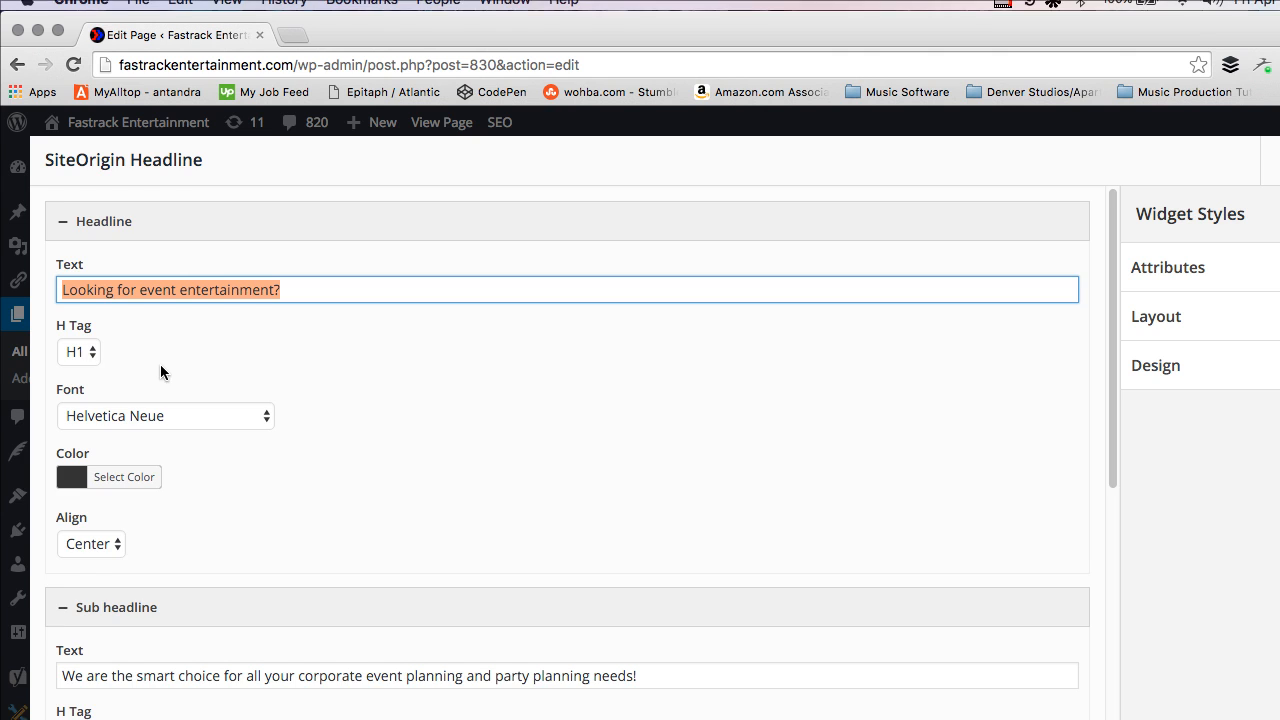
pyautogui.scroll(-3, 161, 362)
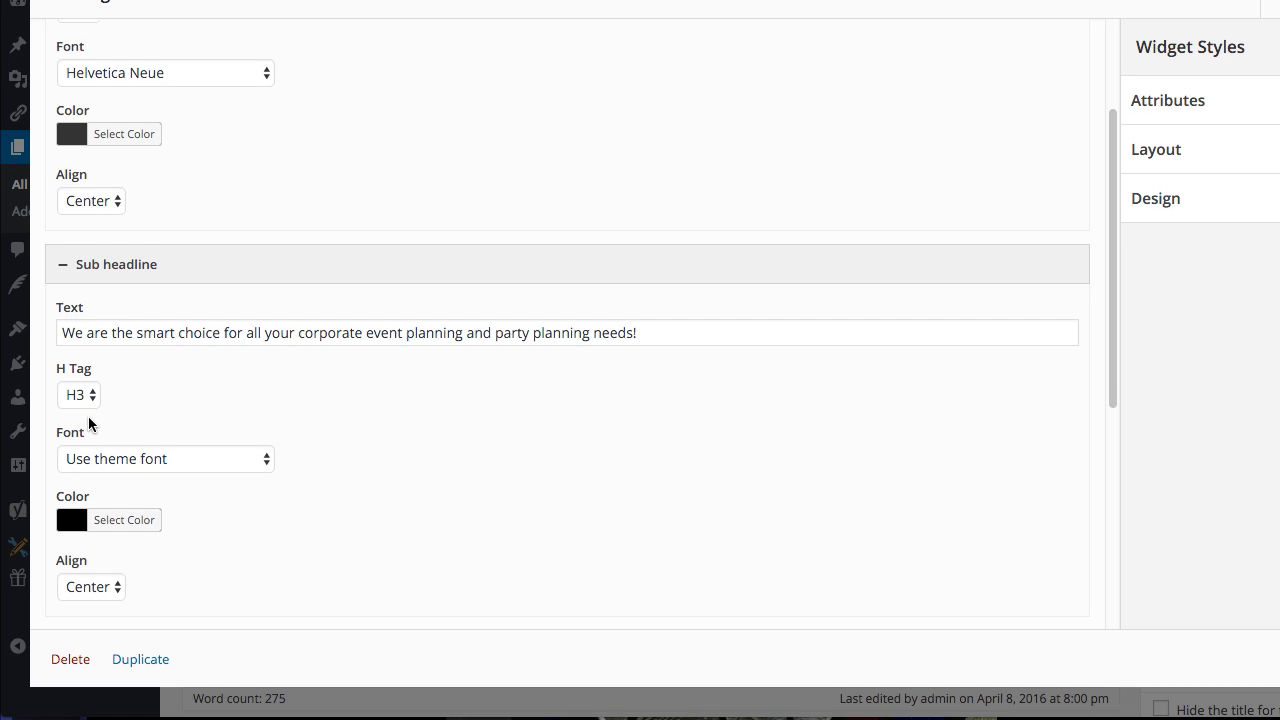
pyautogui.scroll(-5, 88, 416)
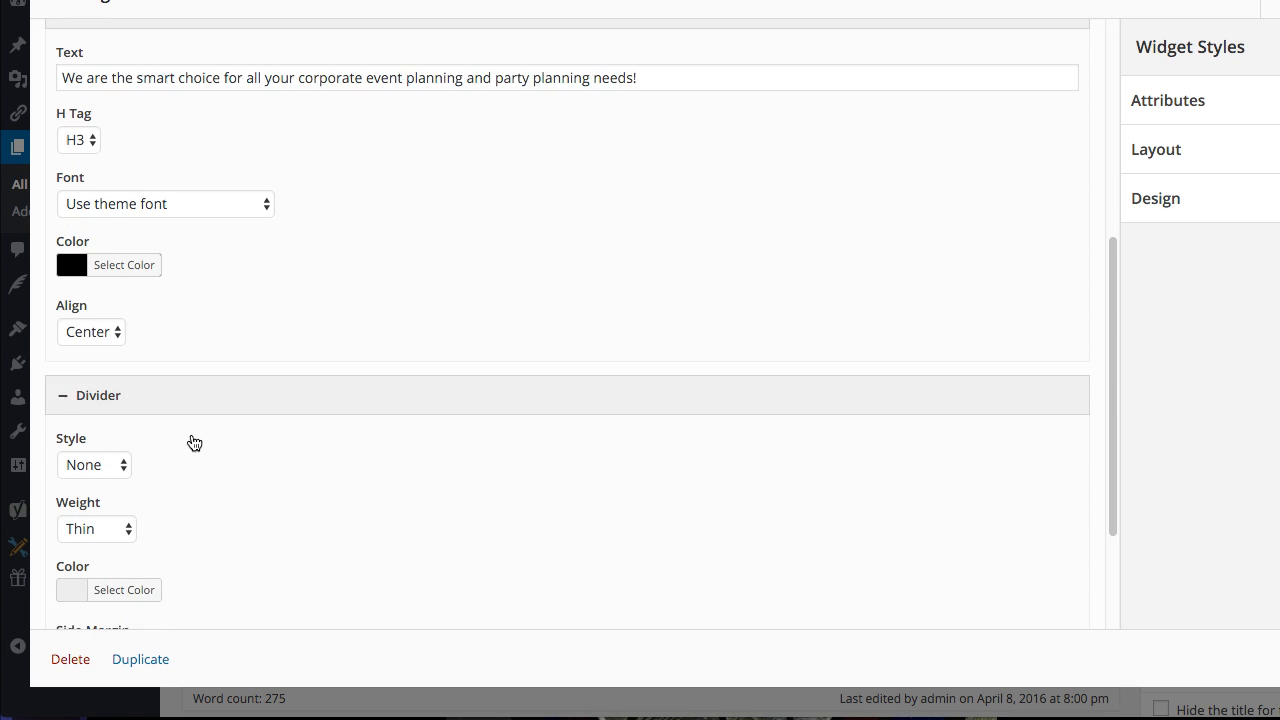
pyautogui.scroll(-4, 194, 443)
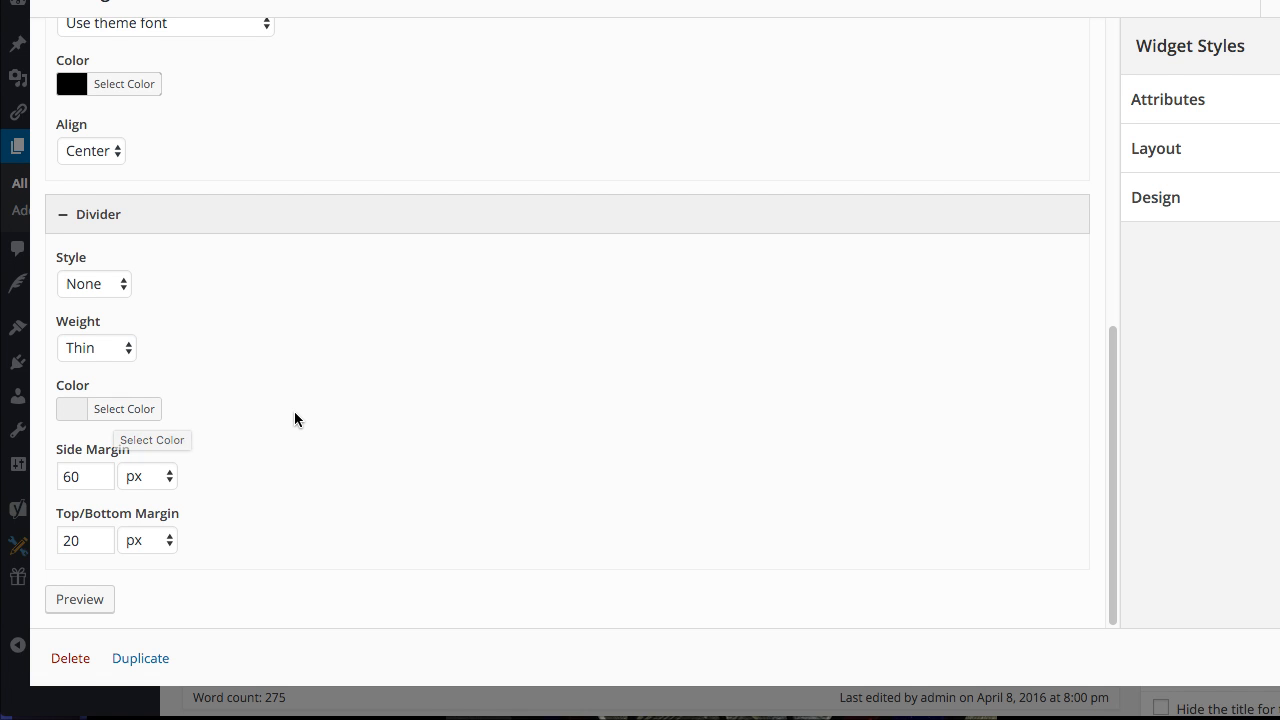
pyautogui.click(100, 286)
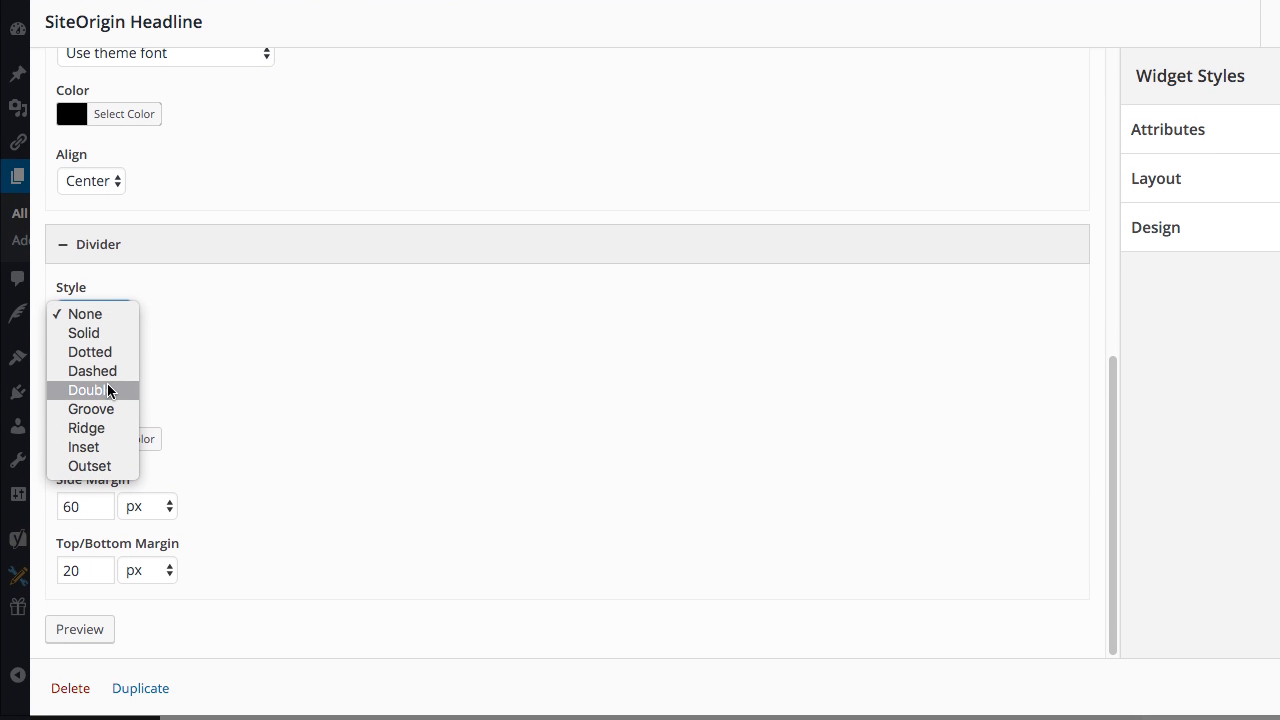
pyautogui.click(323, 430)
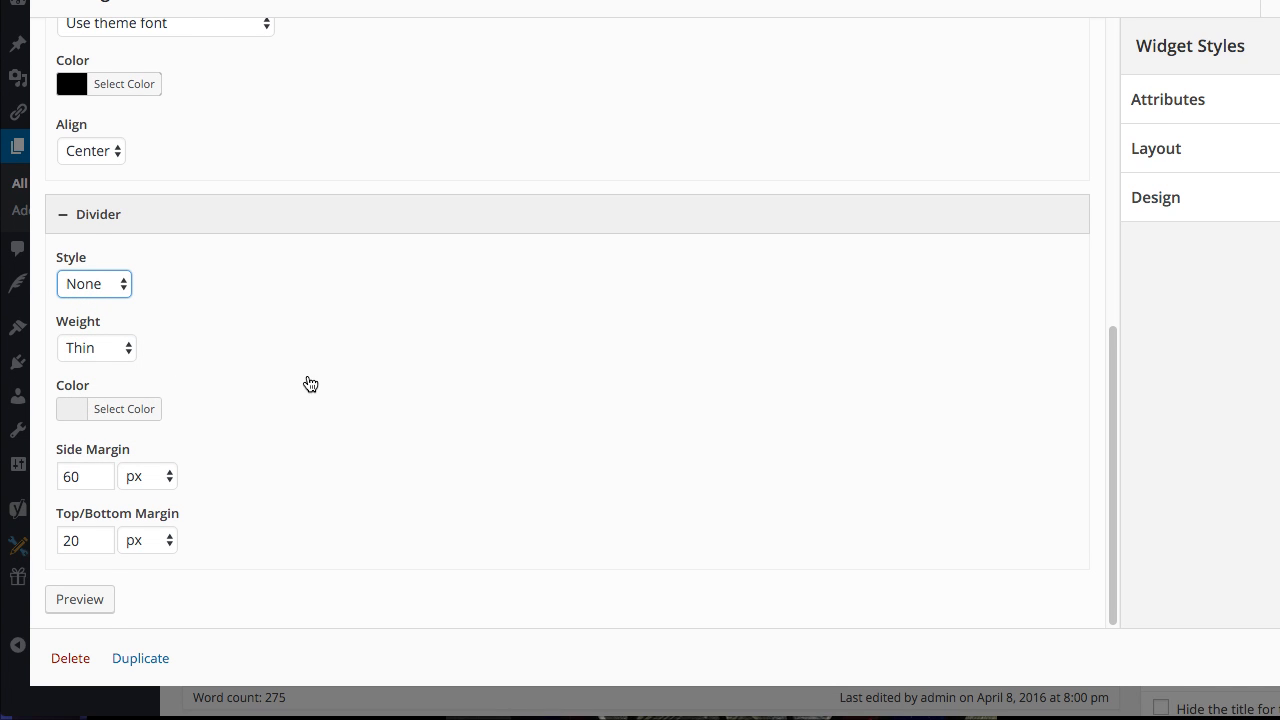
pyautogui.click(110, 284)
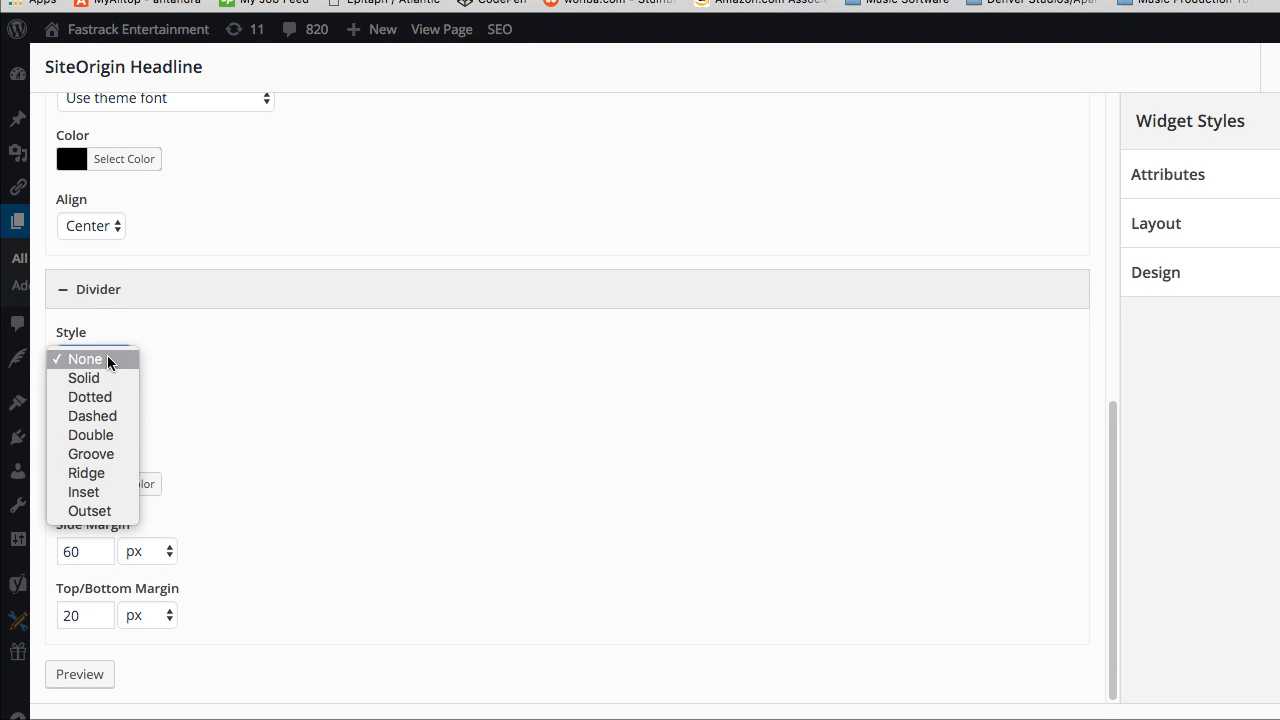
pyautogui.click(108, 378)
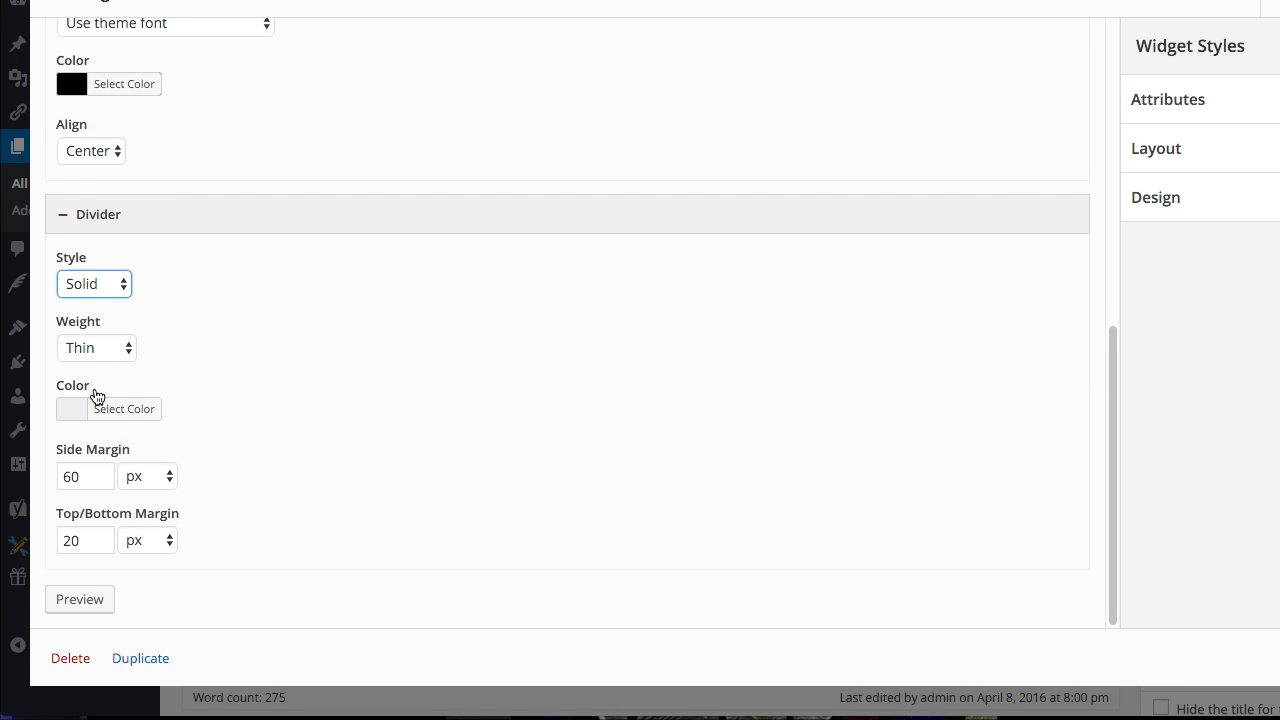
pyautogui.click(110, 412)
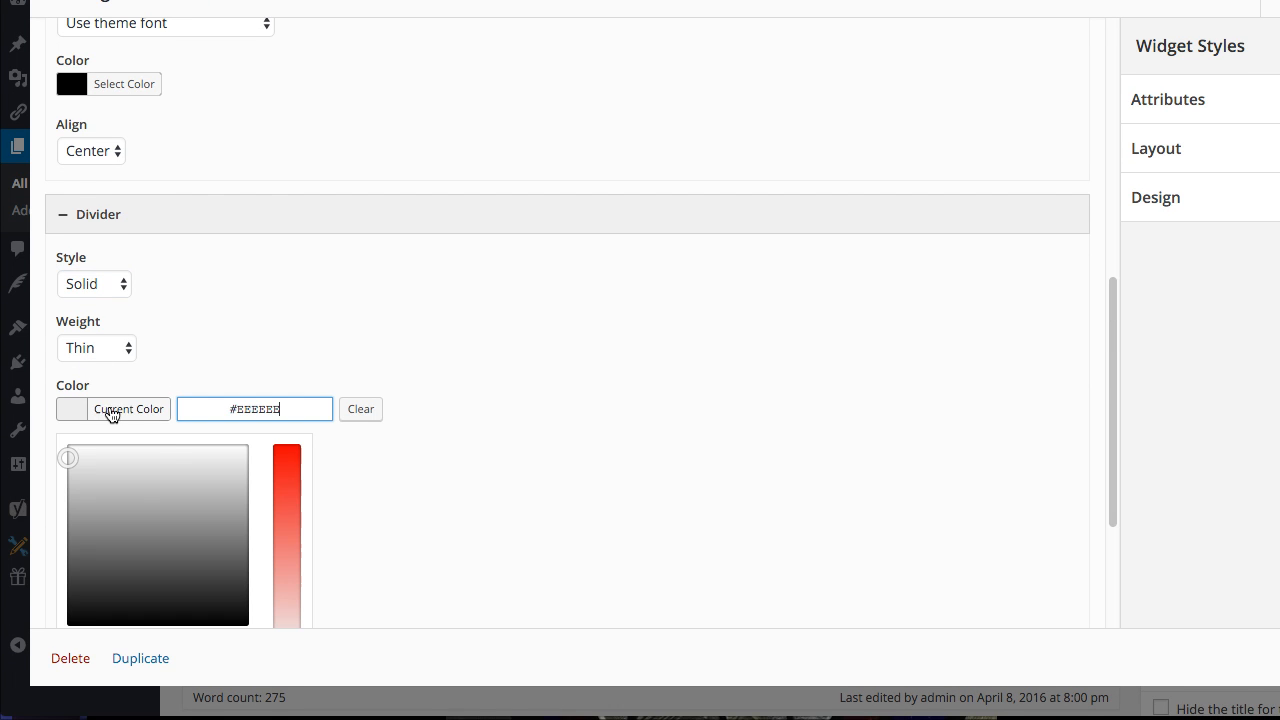
pyautogui.moveTo(104, 462); pyautogui.dragTo(68, 443)
pyautogui.click(146, 406)
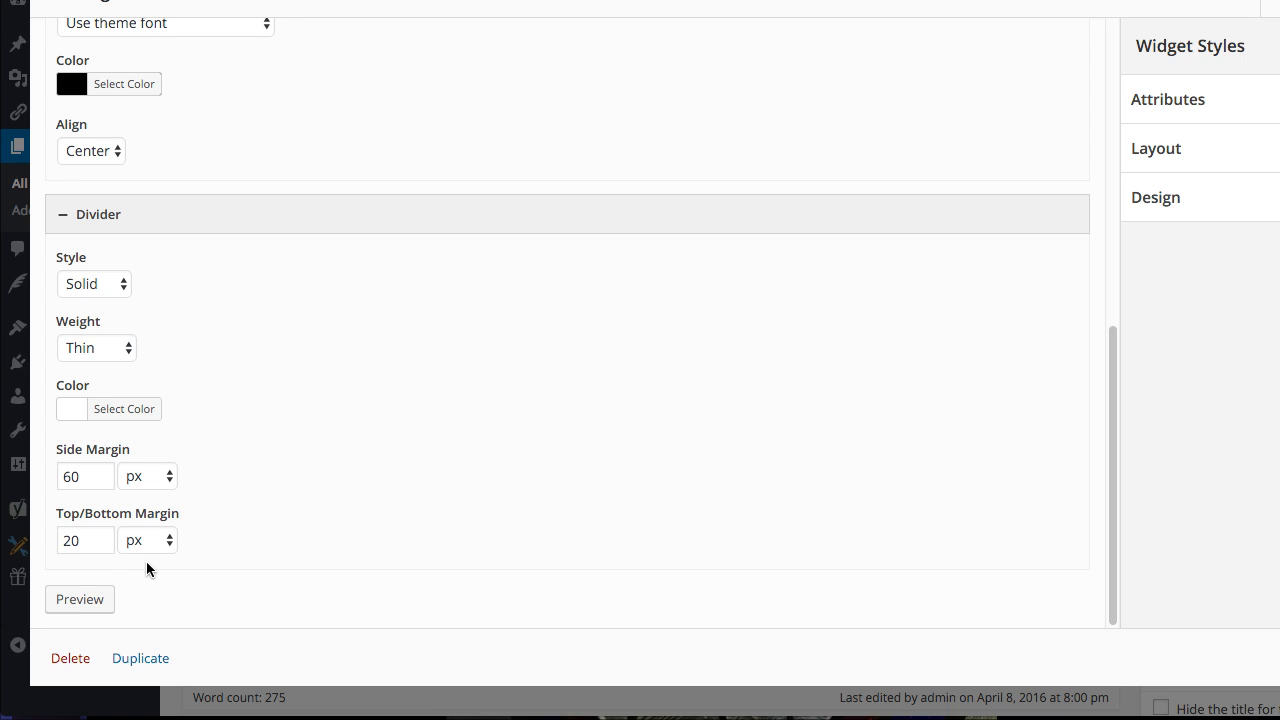
# - Preview the headline widget, finish editing it, and update the Event Planners page
pyautogui.click(72, 601)
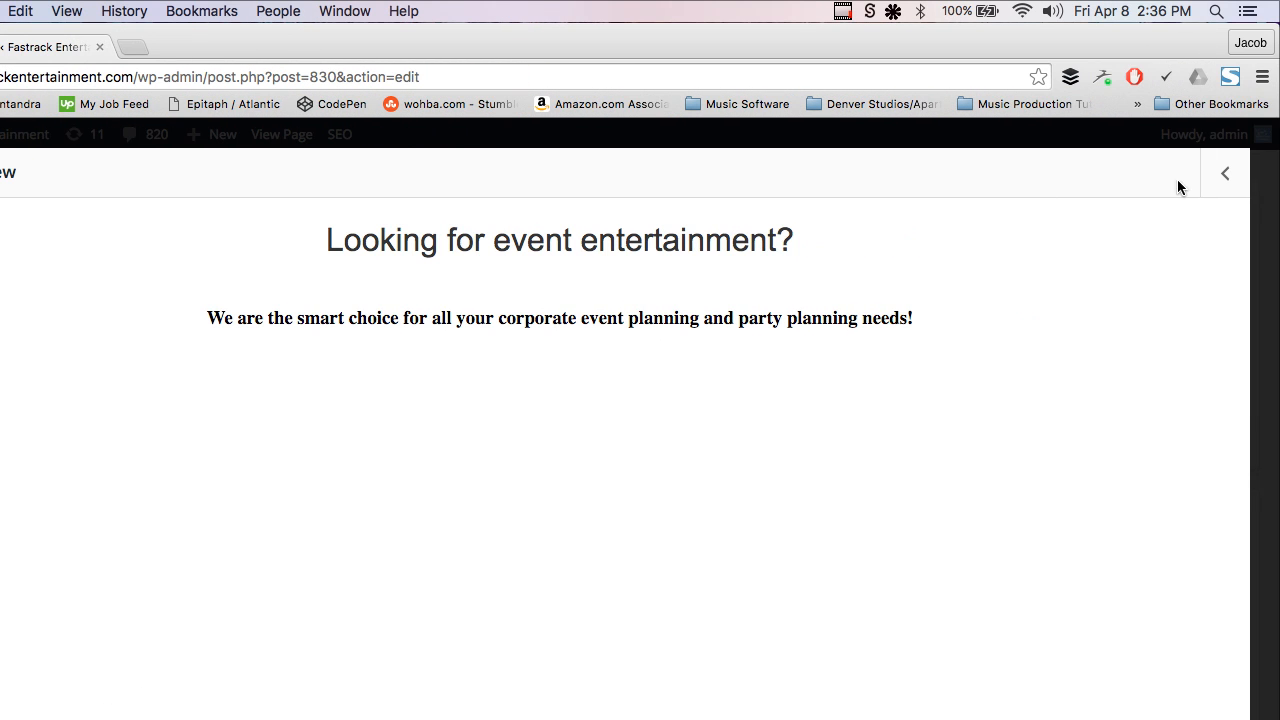
pyautogui.click(1248, 180)
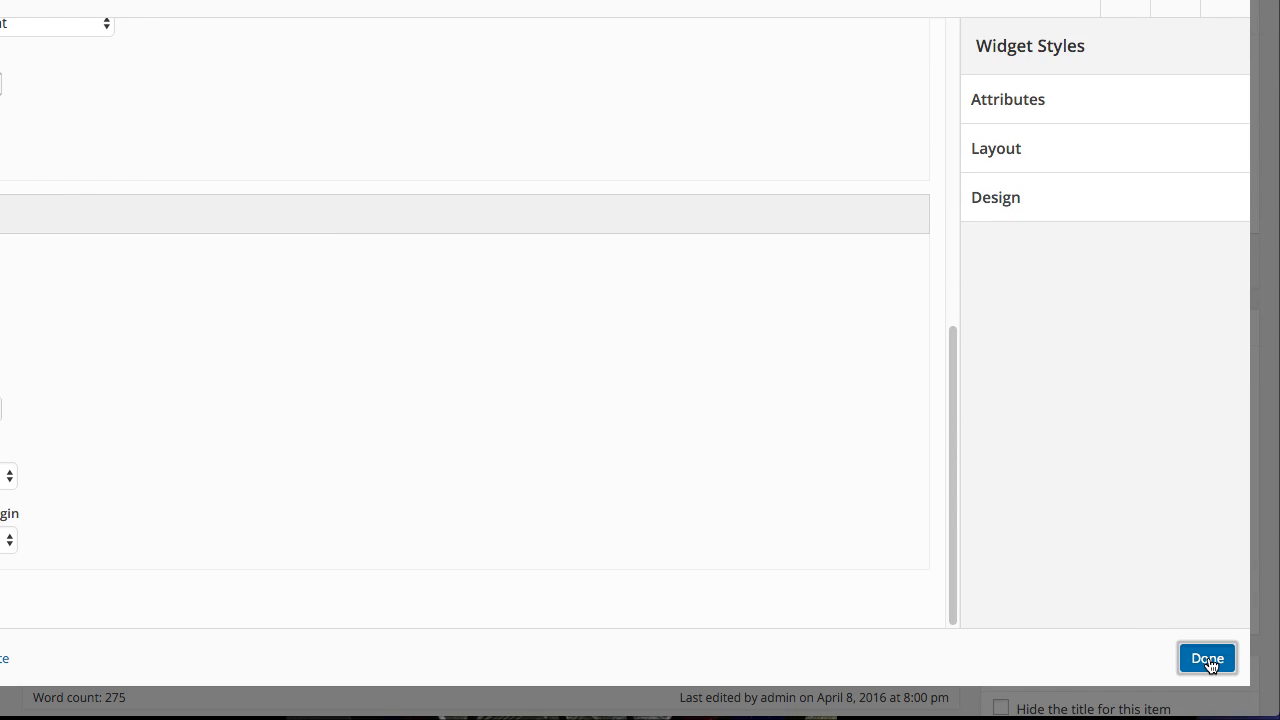
pyautogui.click(1206, 657)
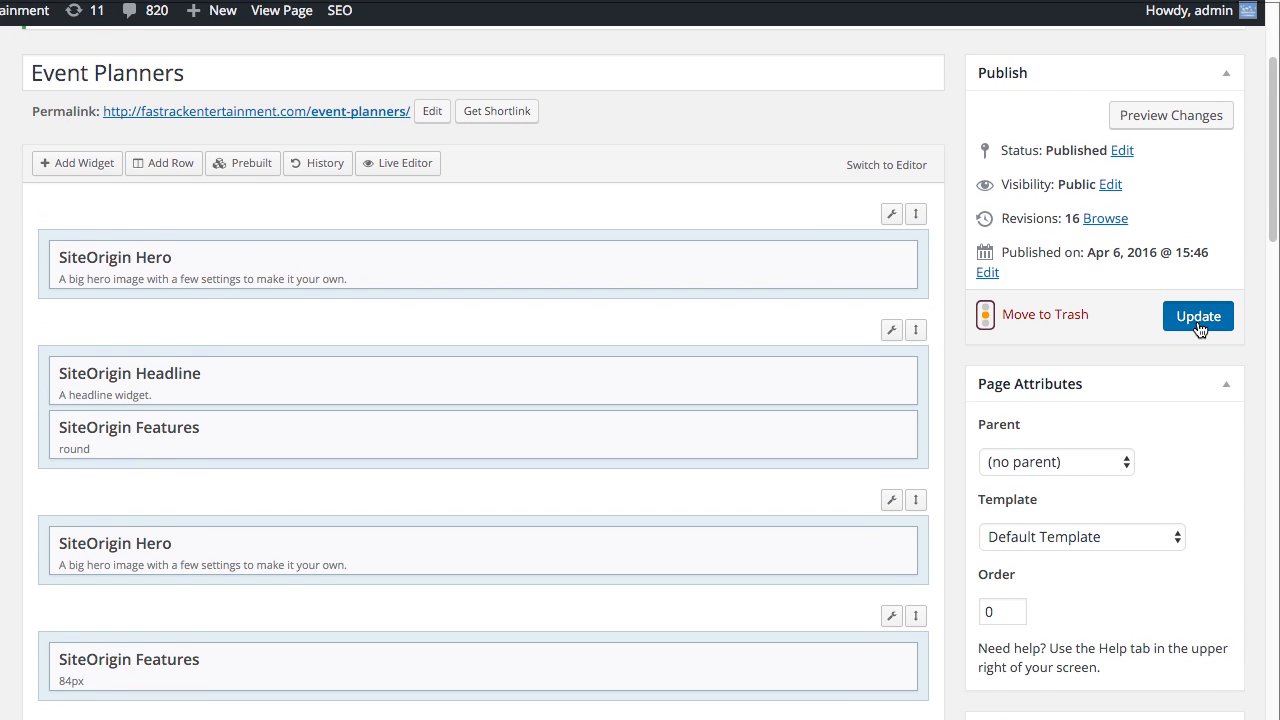
pyautogui.click(1196, 259)
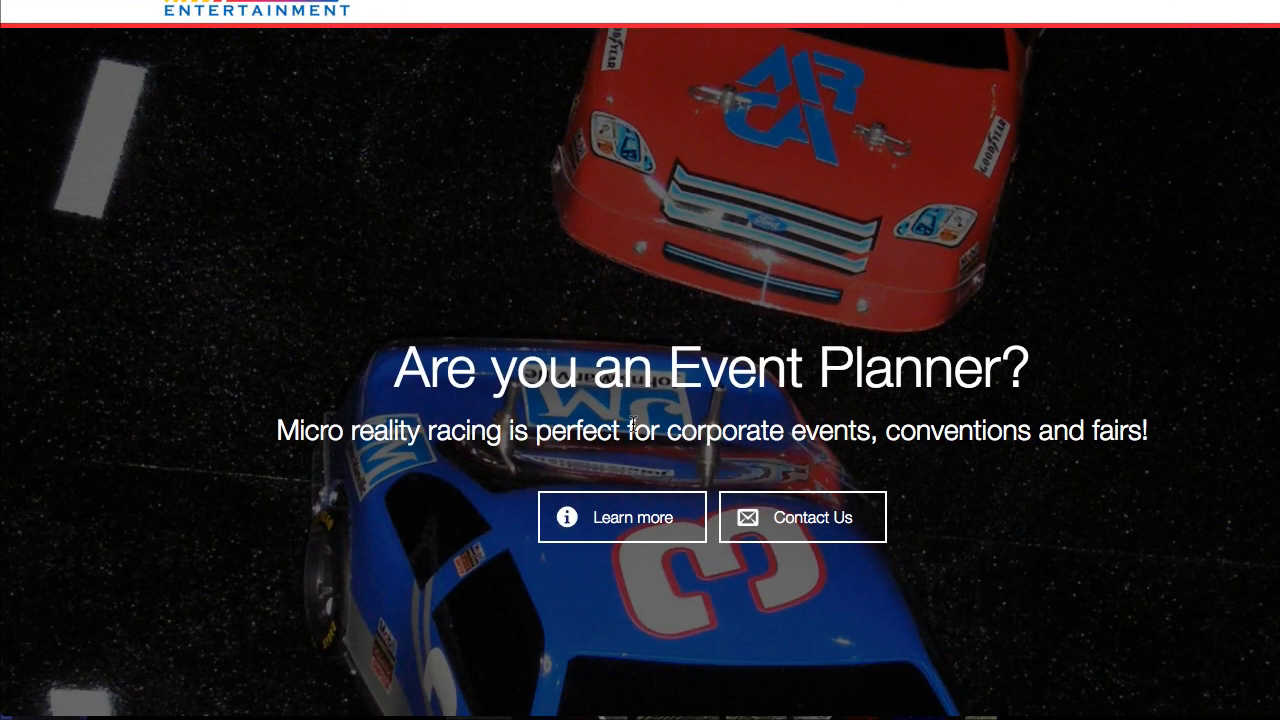
# - Review the live Event Planners page from the hero down to the headline and icons, and reopen the page for editing
pyautogui.scroll(-2, 633, 470)
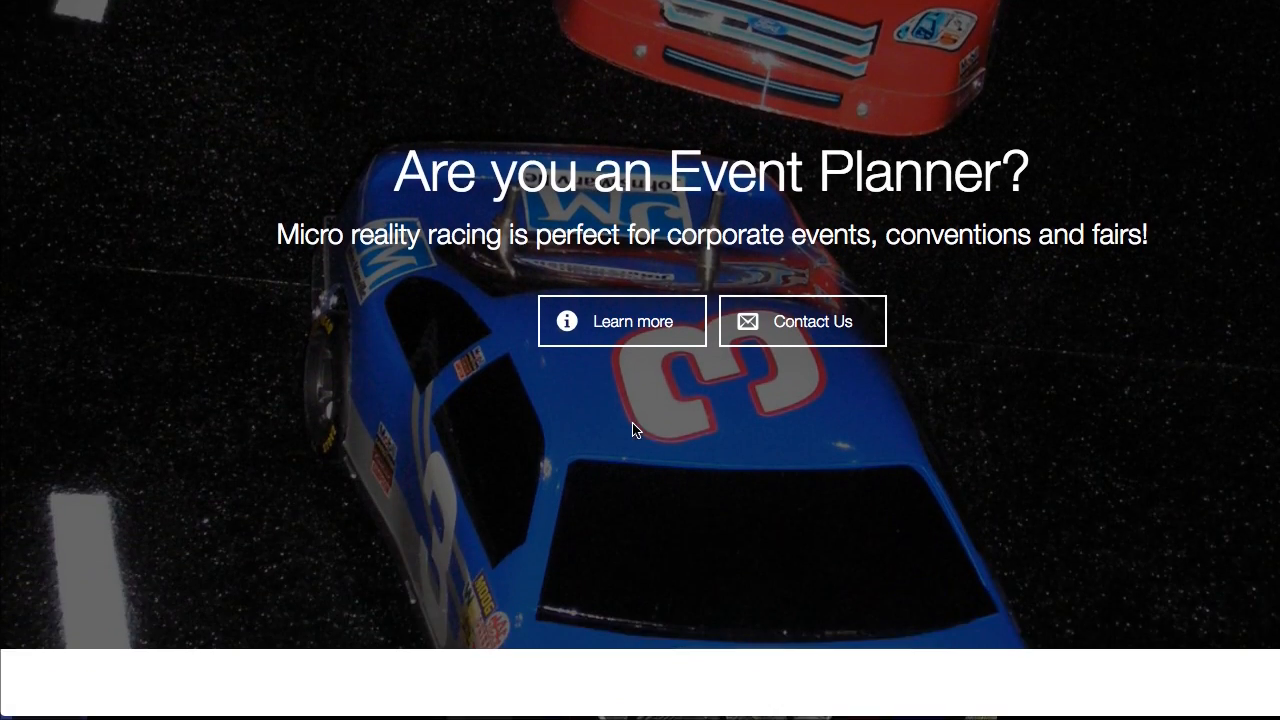
pyautogui.scroll(-3, 633, 430)
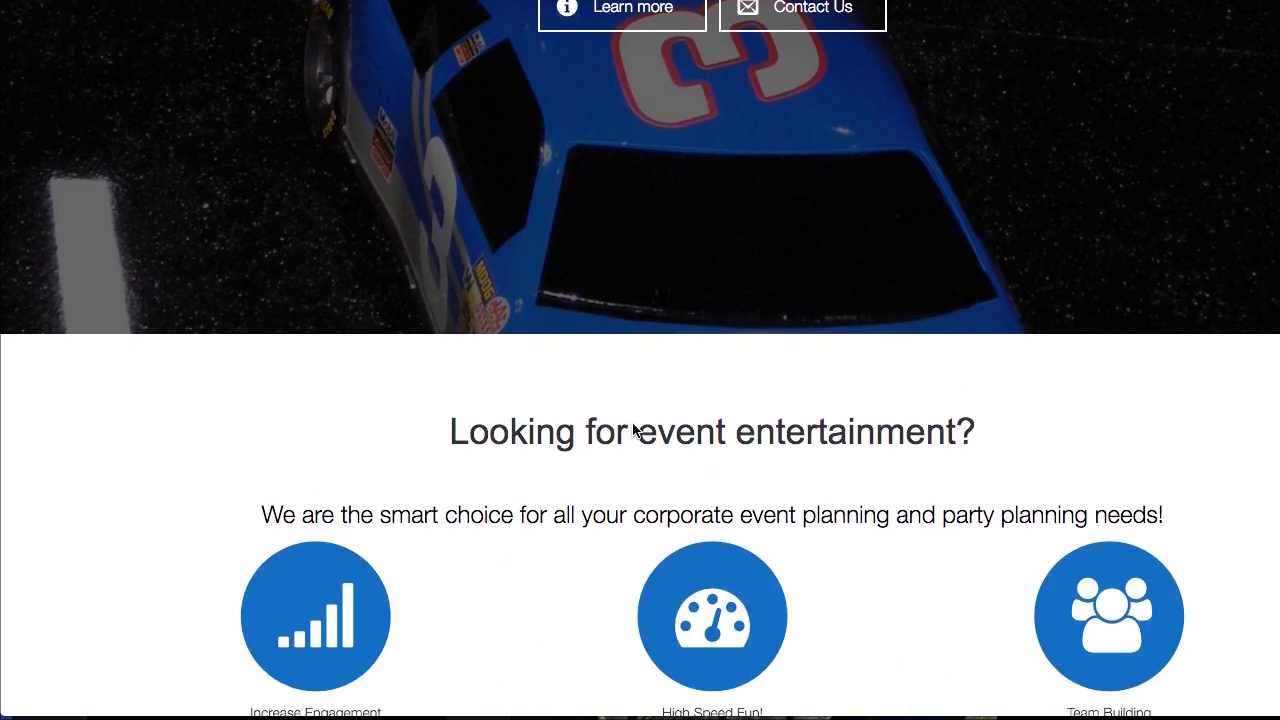
pyautogui.scroll(5, 633, 430)
pyautogui.scroll(1, 632, 428)
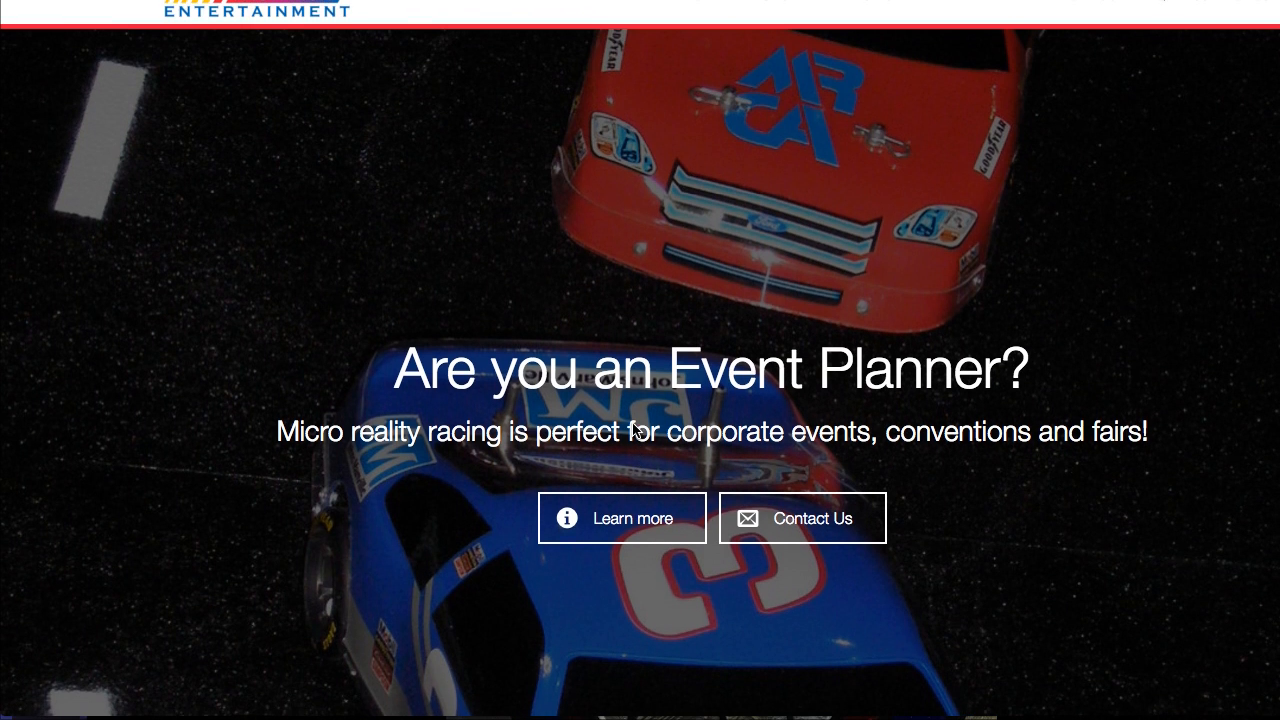
pyautogui.click(618, 538)
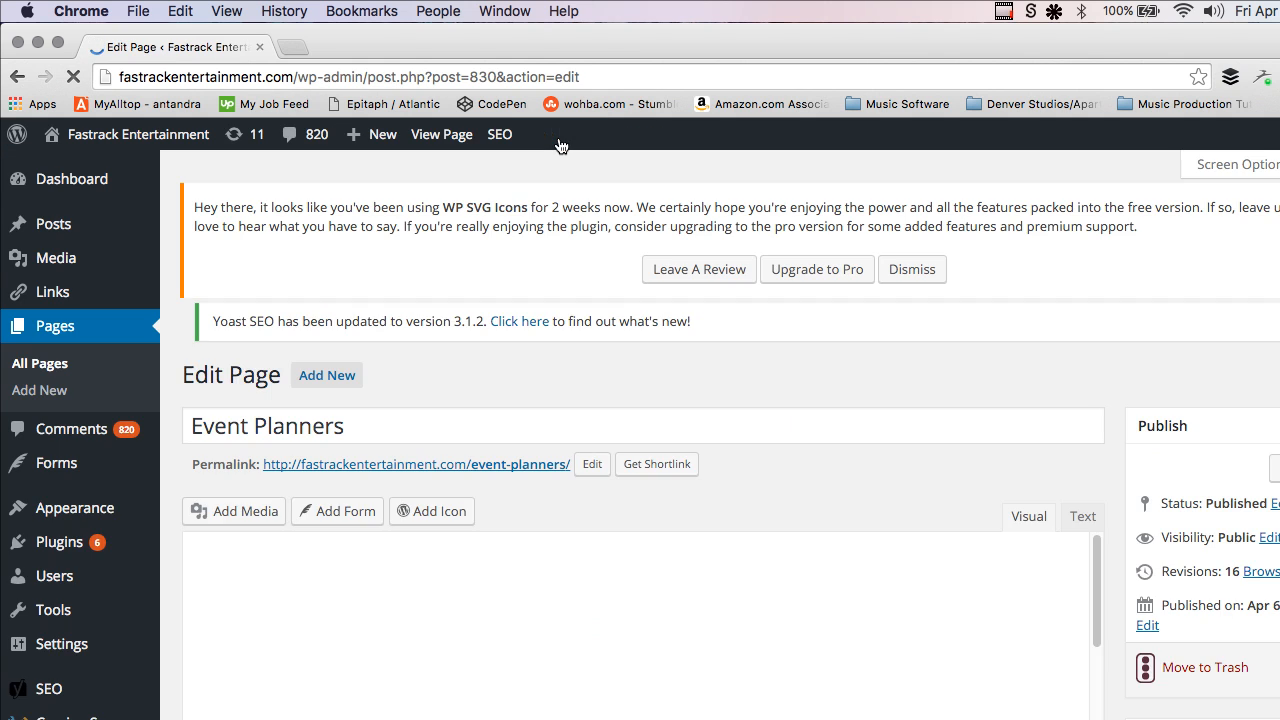
# - Open the SiteOrigin Features widget below the headline and view the Increase Engagement feature and the features-per-row setting
pyautogui.scroll(-1, 414, 380)
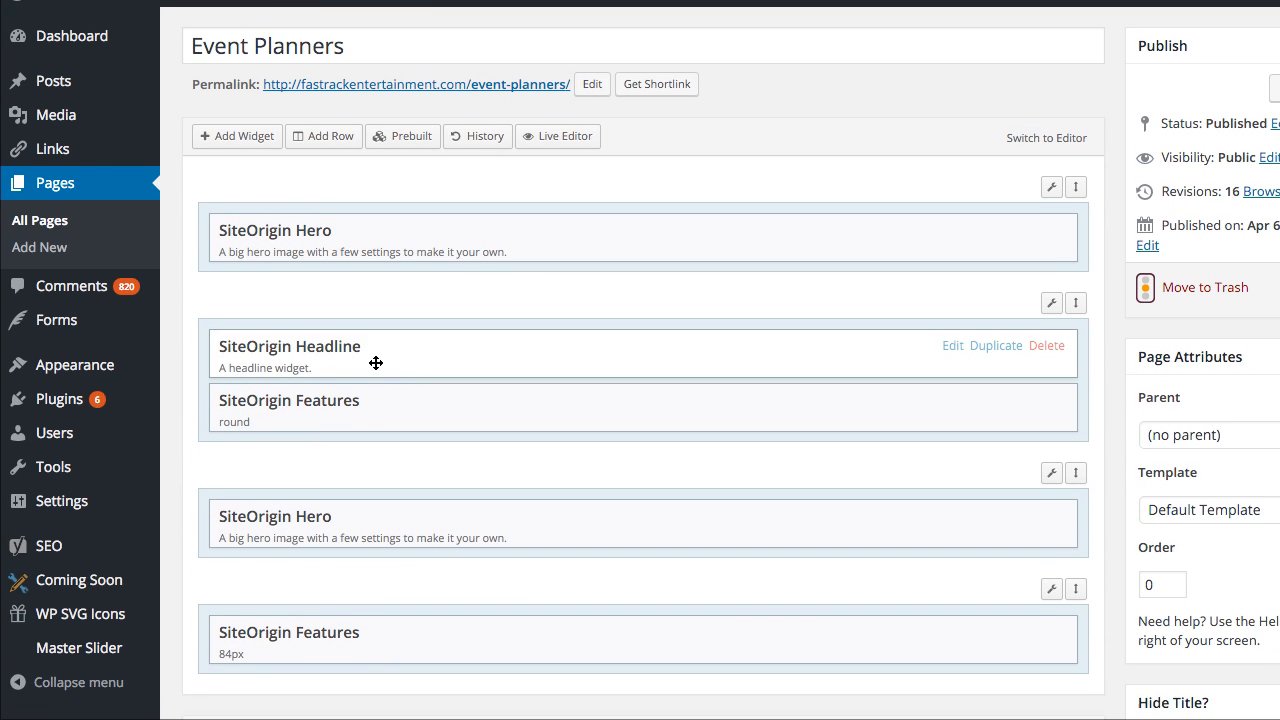
pyautogui.moveTo(382, 462)
pyautogui.click(792, 364)
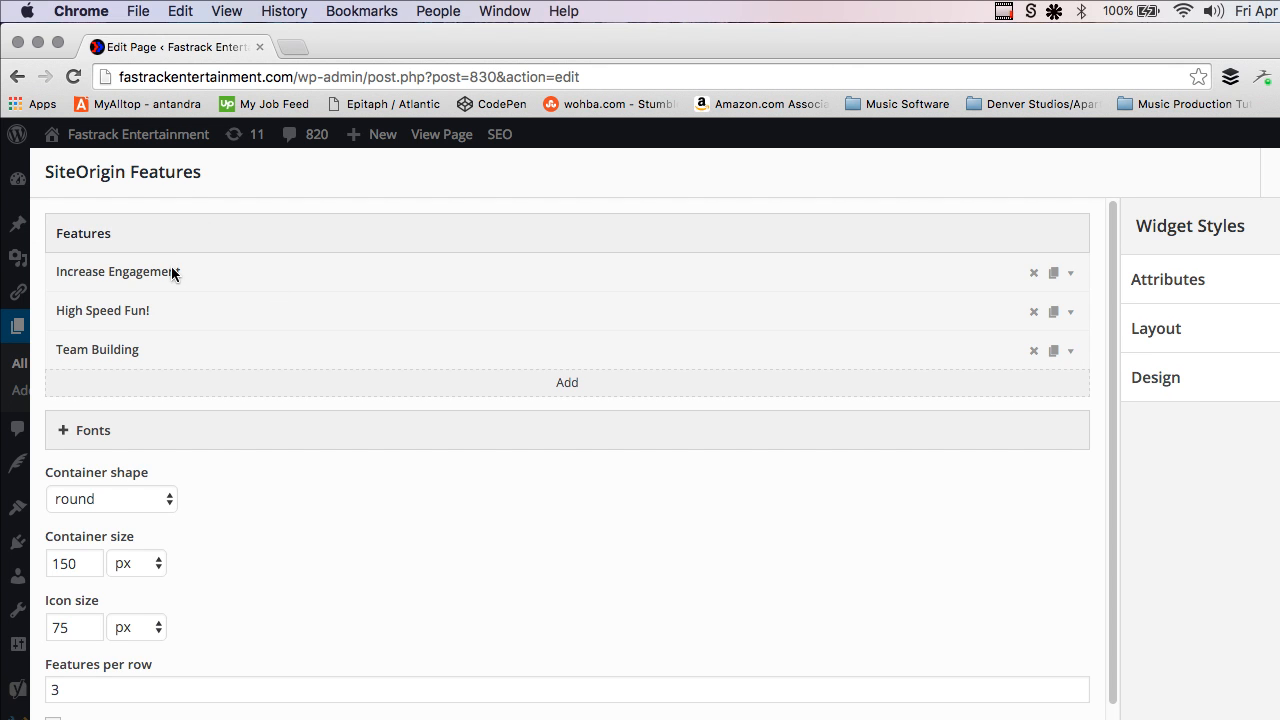
pyautogui.click(222, 270)
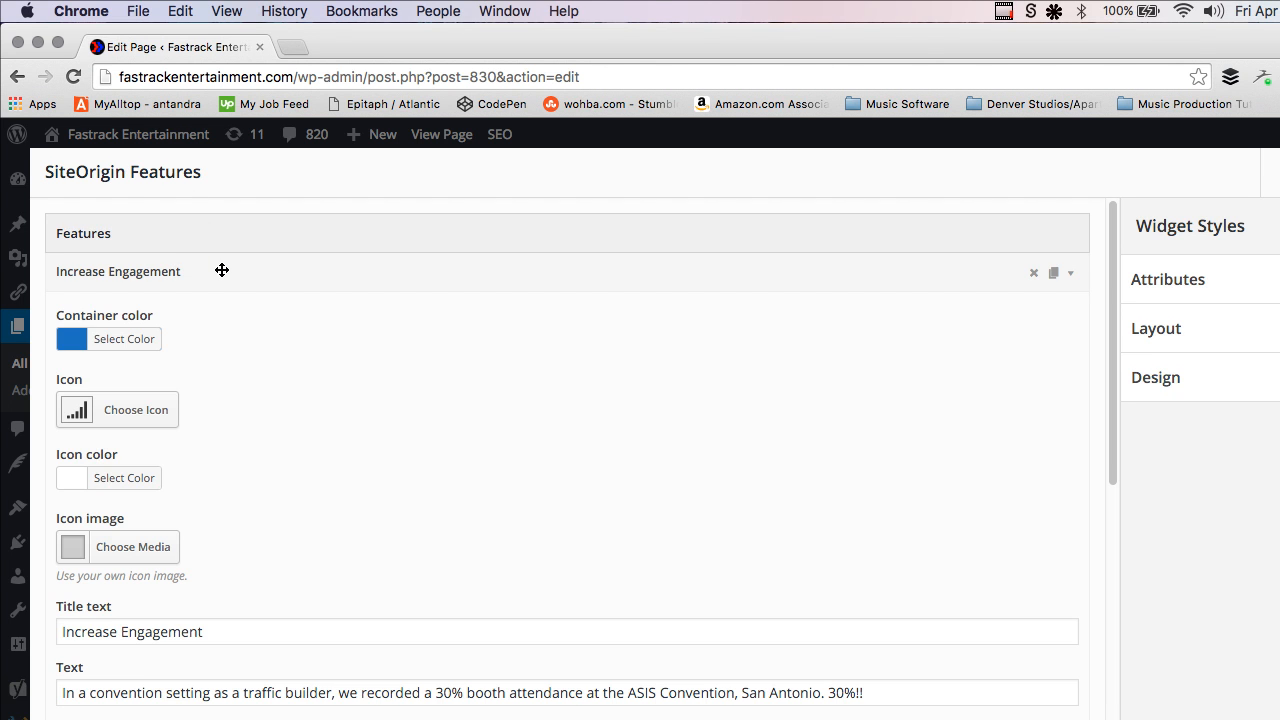
pyautogui.click(222, 270)
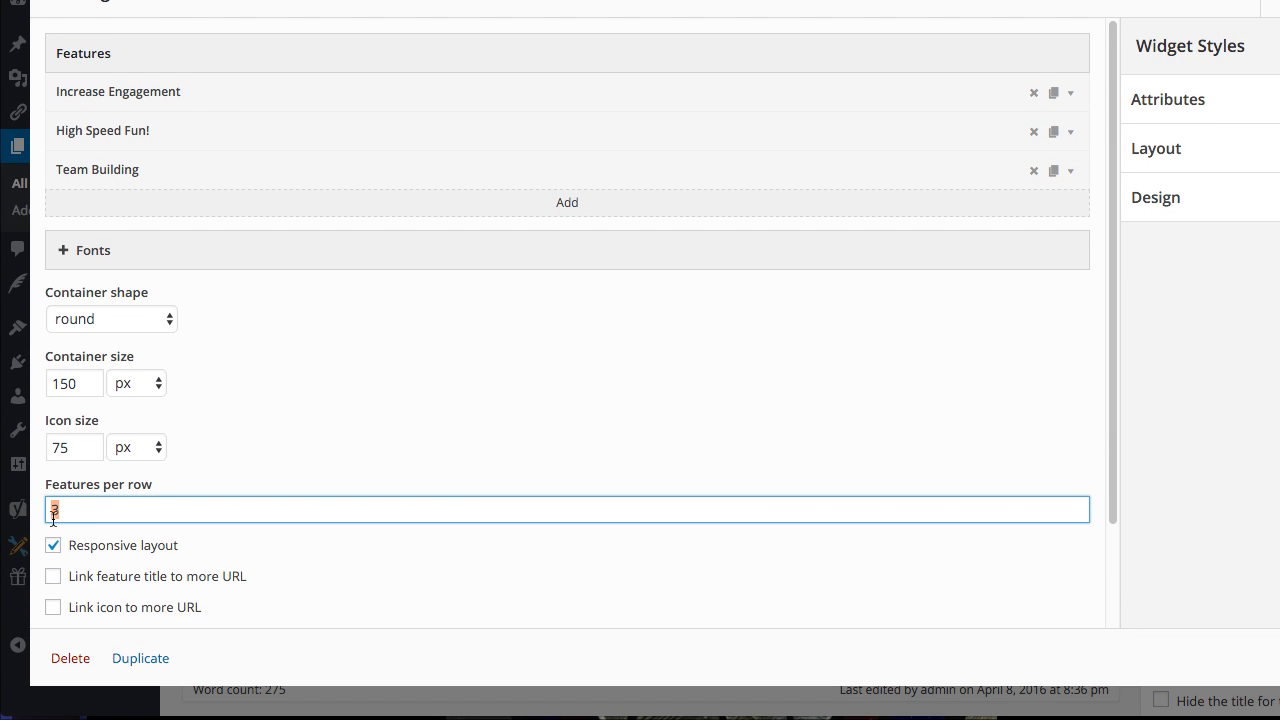
pyautogui.click(240, 97)
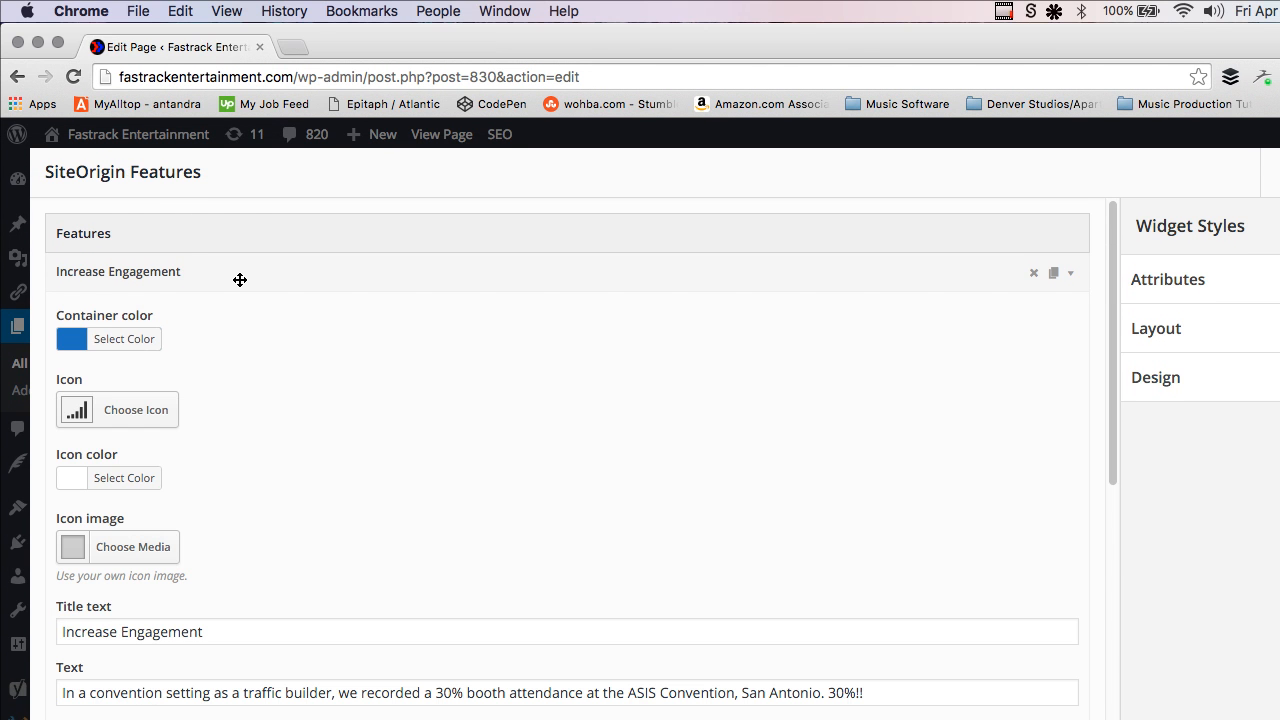
pyautogui.click(244, 281)
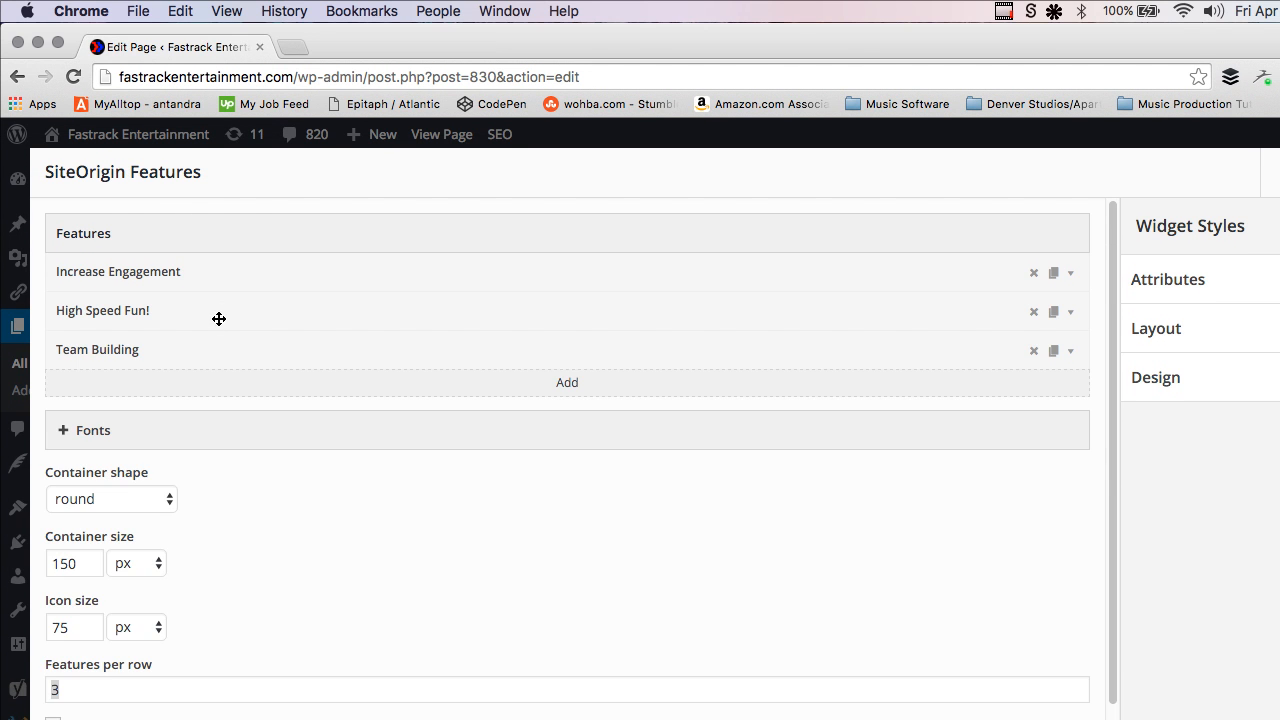
# - View the High Speed Fun! and Team Building features, including the title and text fields, and close the widget
pyautogui.click(216, 318)
pyautogui.click(215, 325)
pyautogui.click(202, 352)
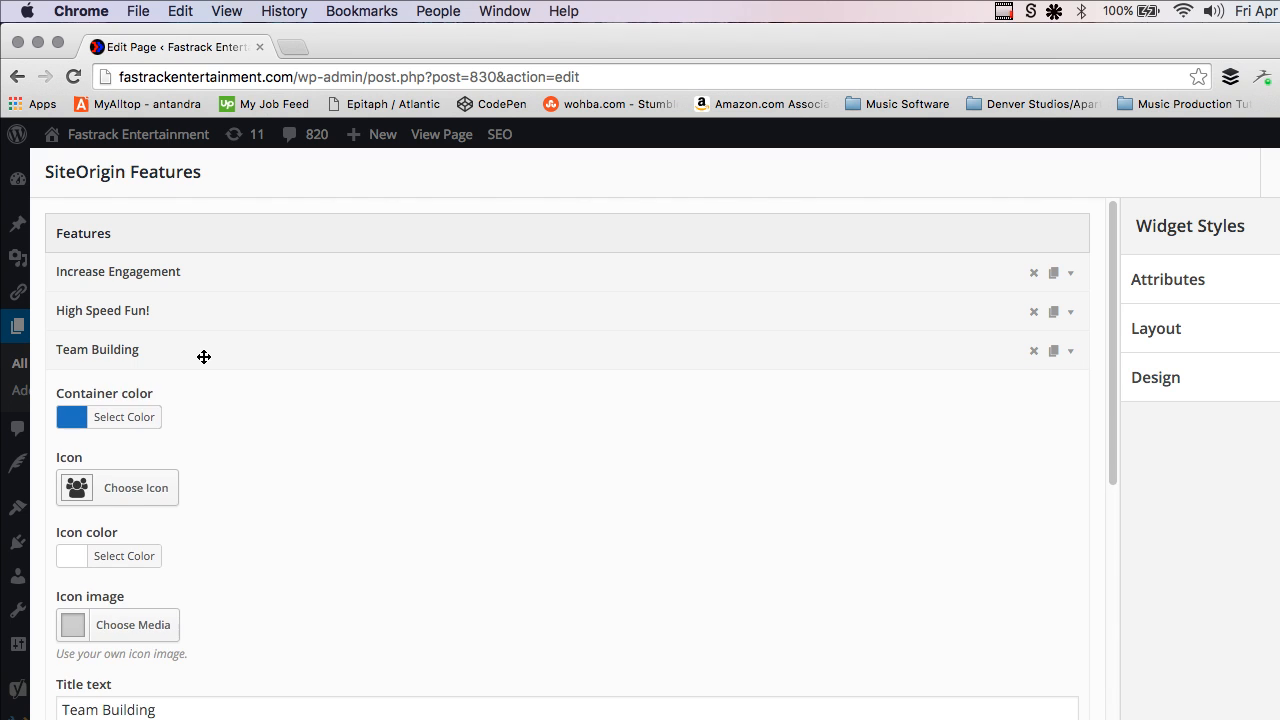
pyautogui.scroll(-1, 205, 392)
pyautogui.moveTo(160, 444); pyautogui.dragTo(99, 444)
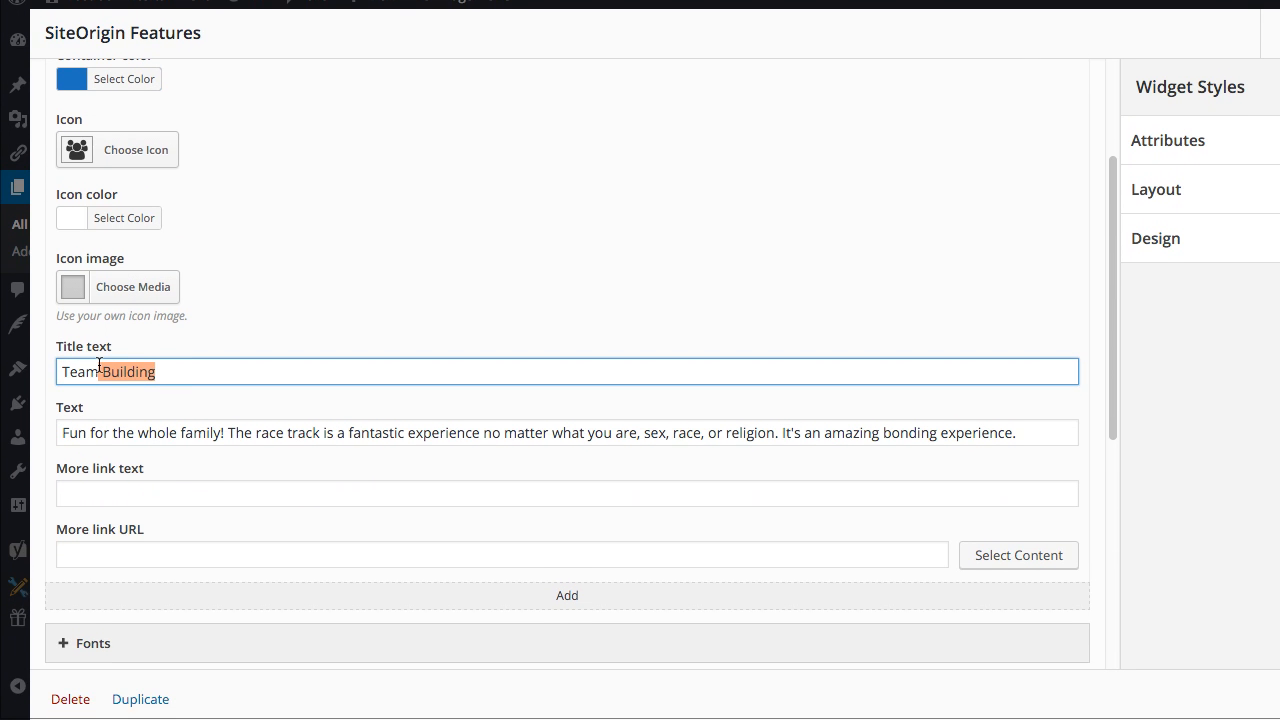
pyautogui.click(87, 505)
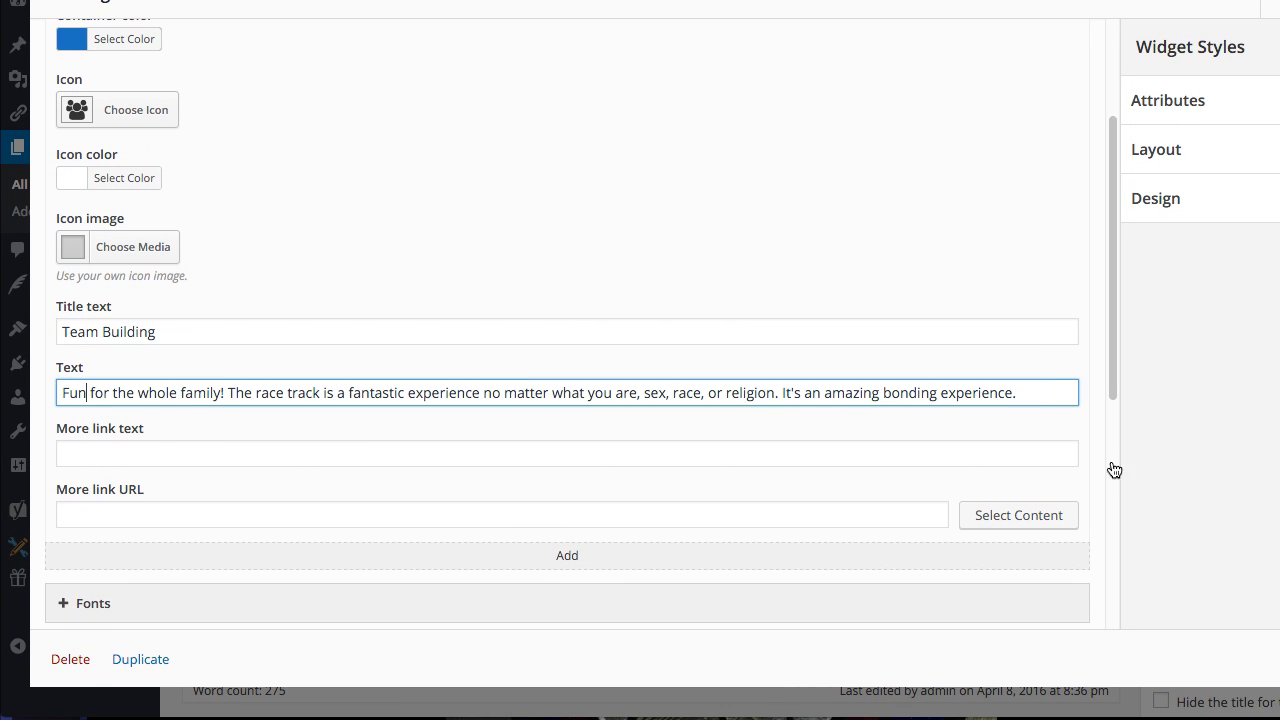
pyautogui.click(1207, 658)
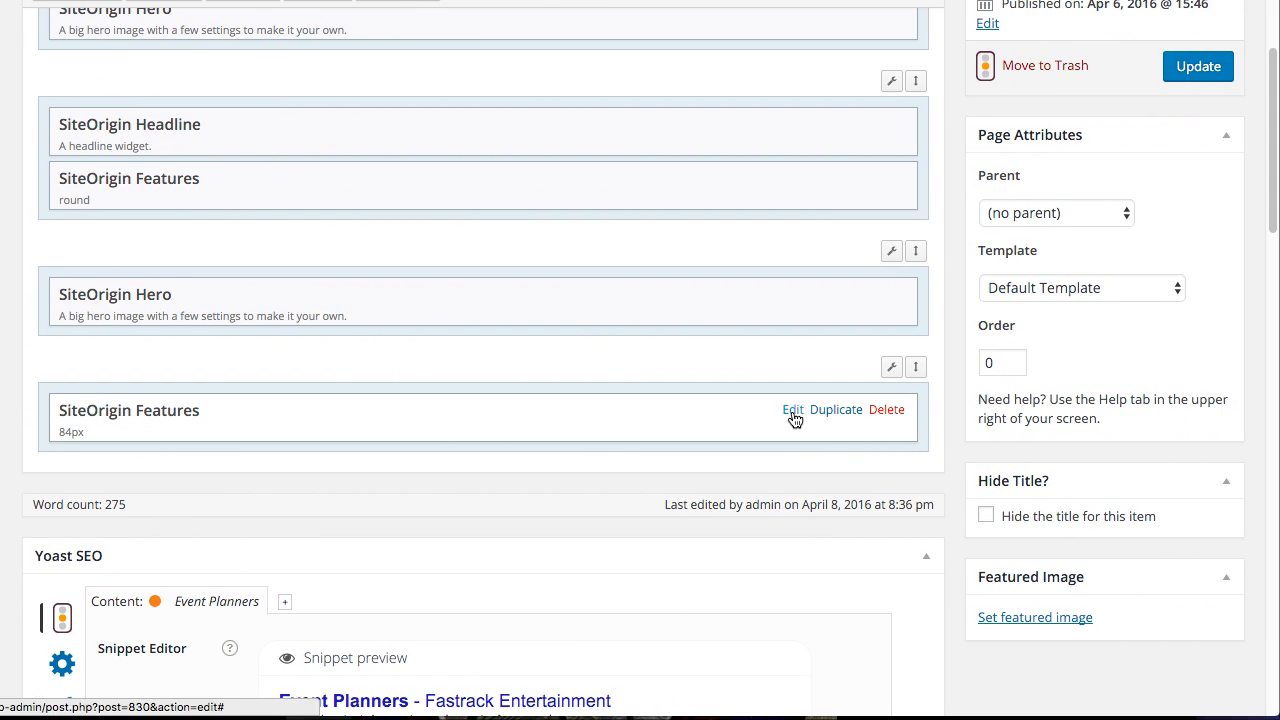
# - Open the SiteOrigin Features widget in the last row, view its list of features, and close it
pyautogui.click(792, 411)
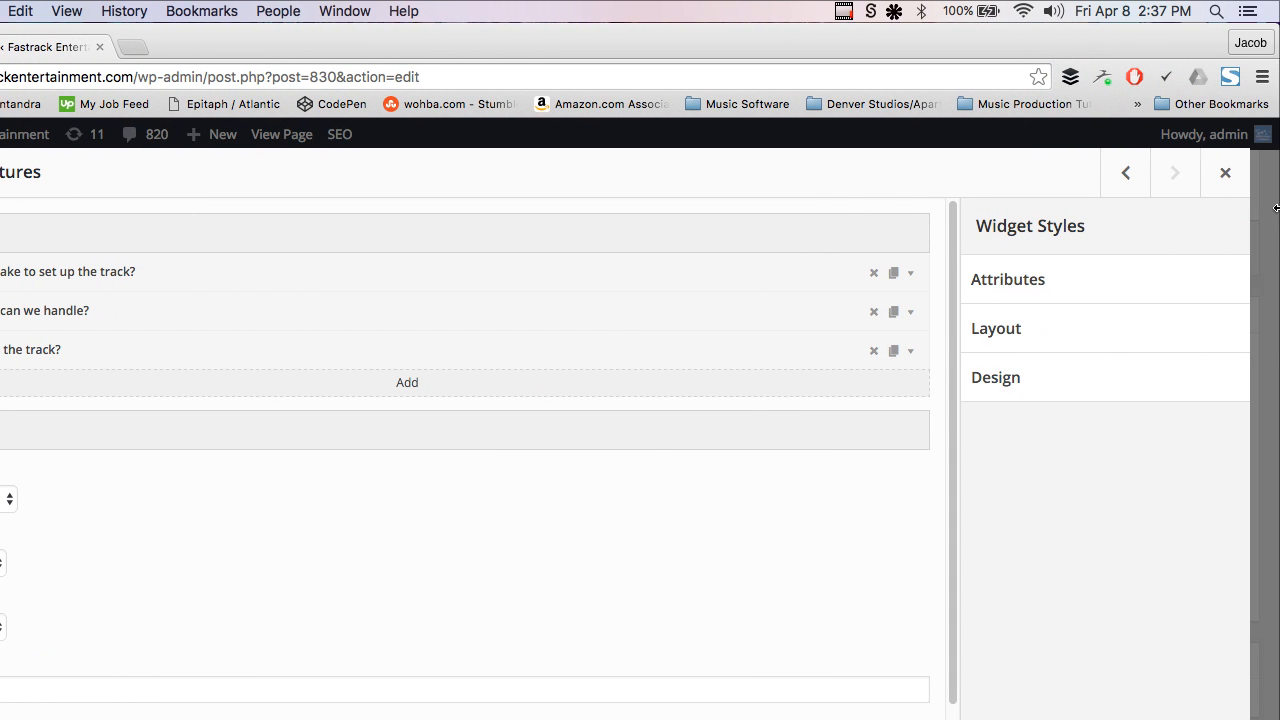
pyautogui.click(1223, 176)
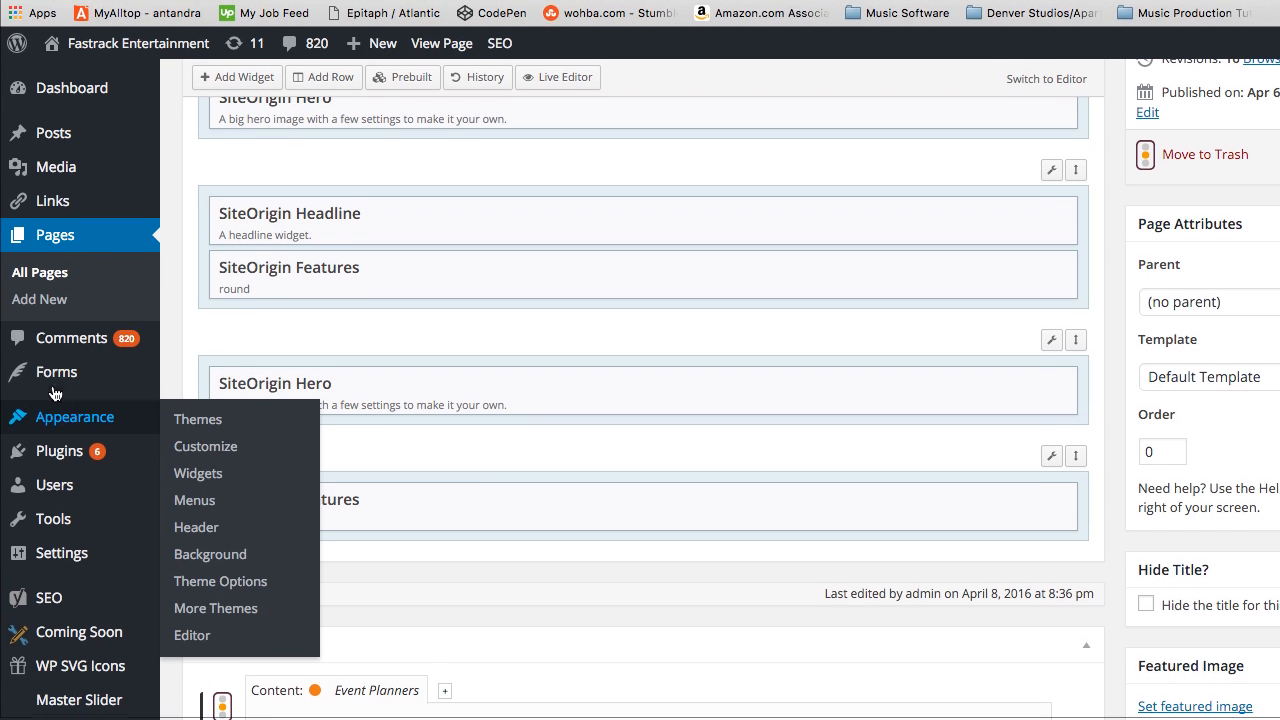
# - Open the Get a Quote form for editing, view its preview, and open the form manager
pyautogui.moveTo(52, 372)
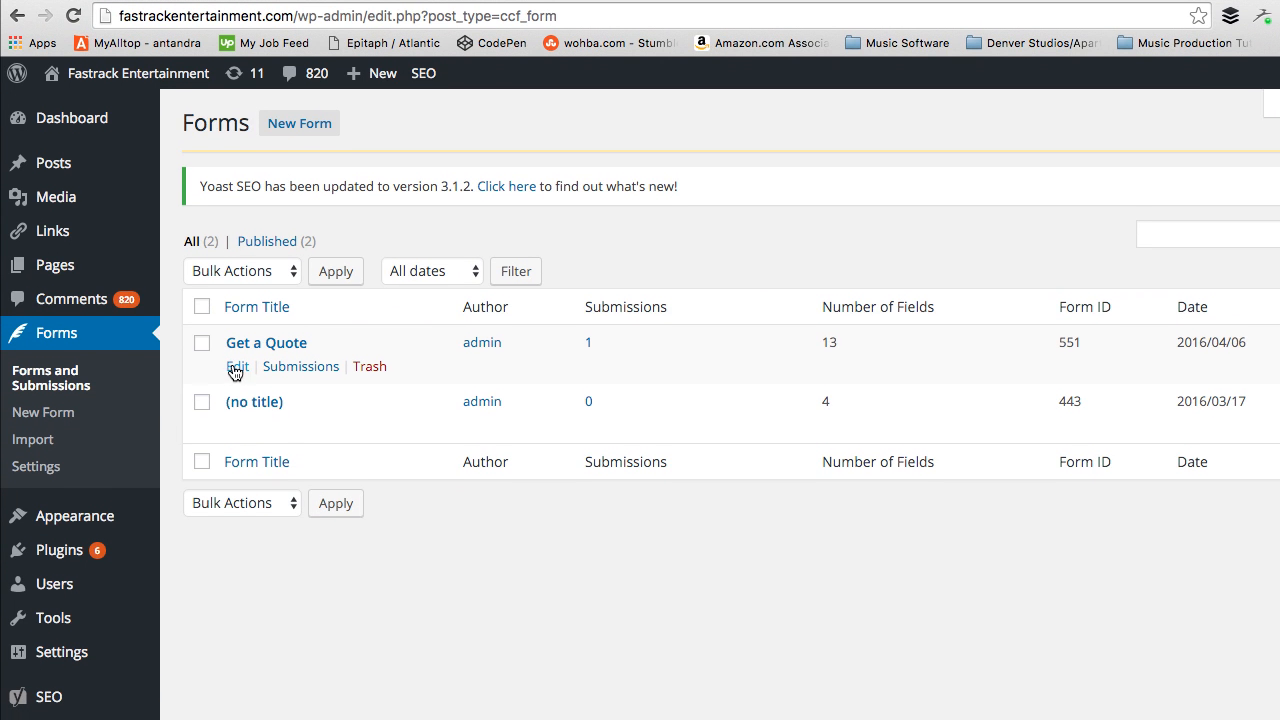
pyautogui.click(232, 367)
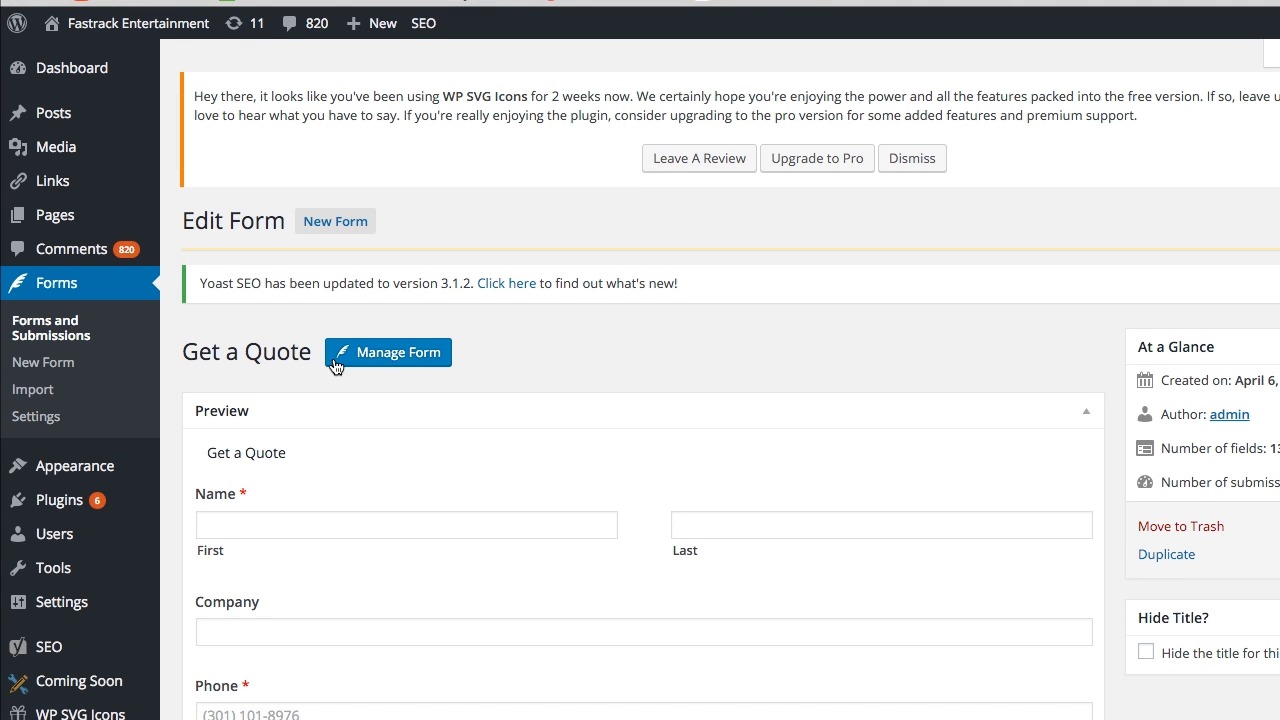
pyautogui.scroll(-3, 286, 368)
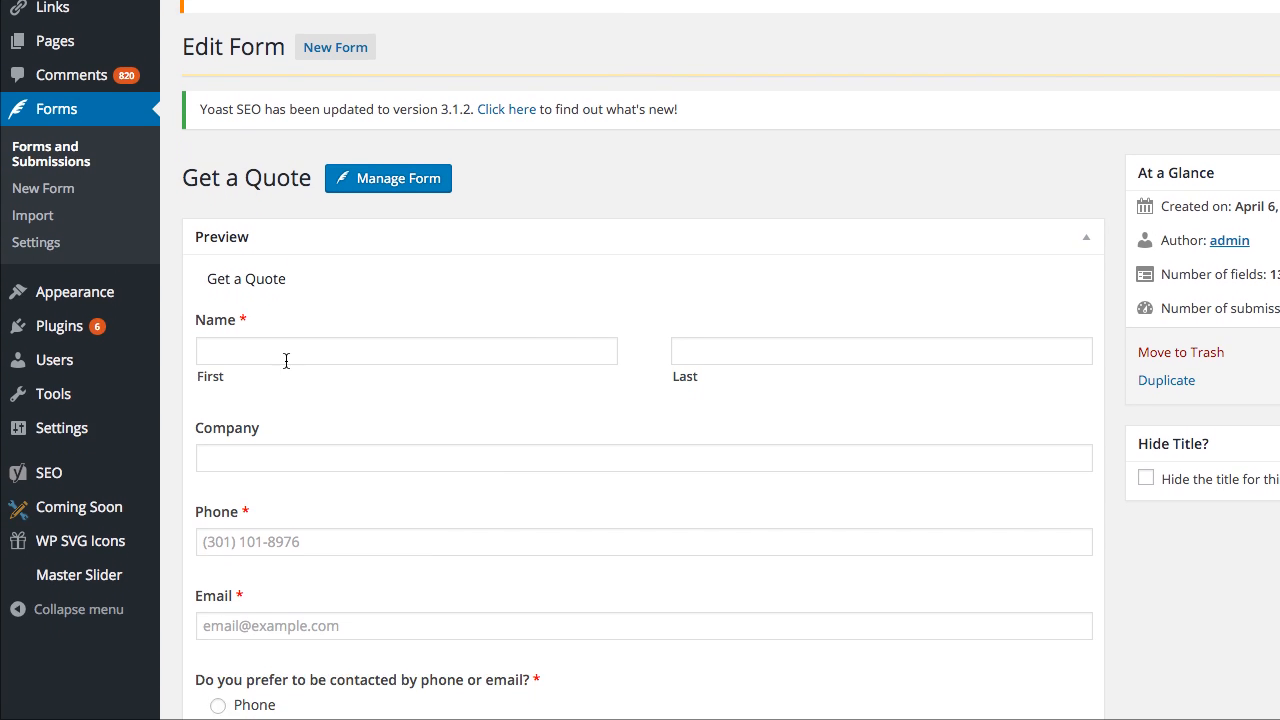
pyautogui.scroll(-2, 270, 385)
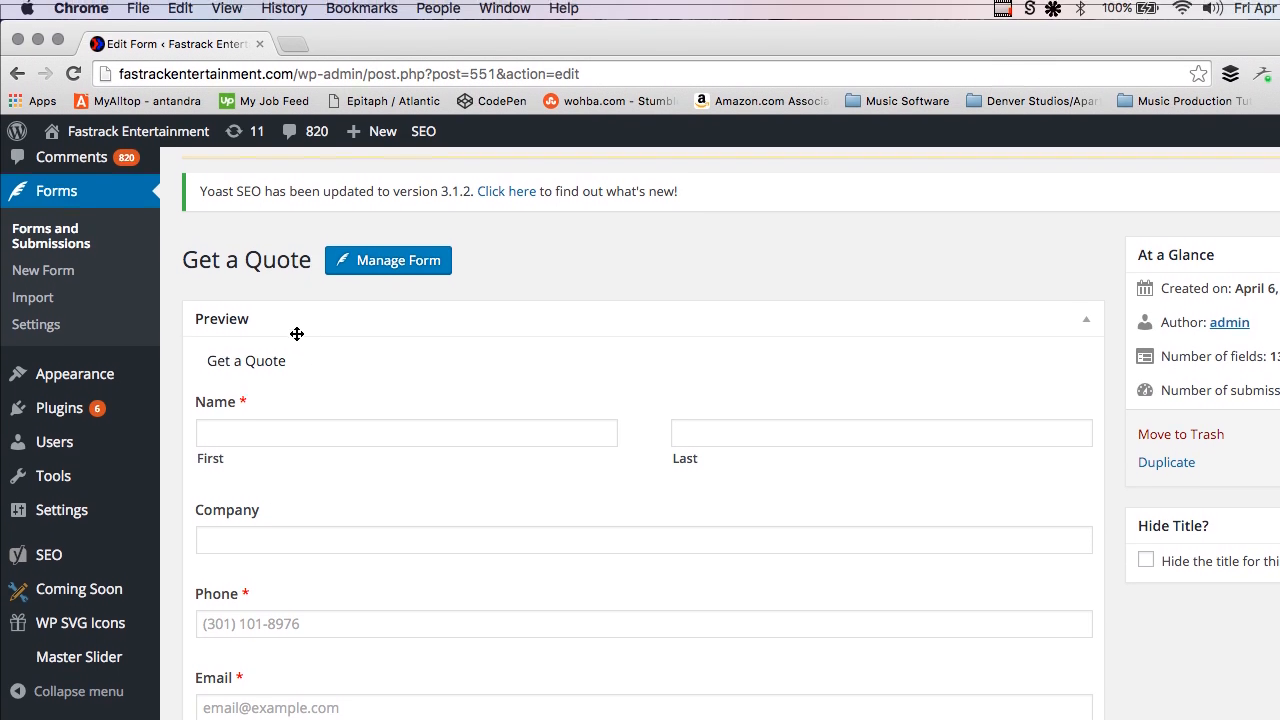
pyautogui.click(388, 266)
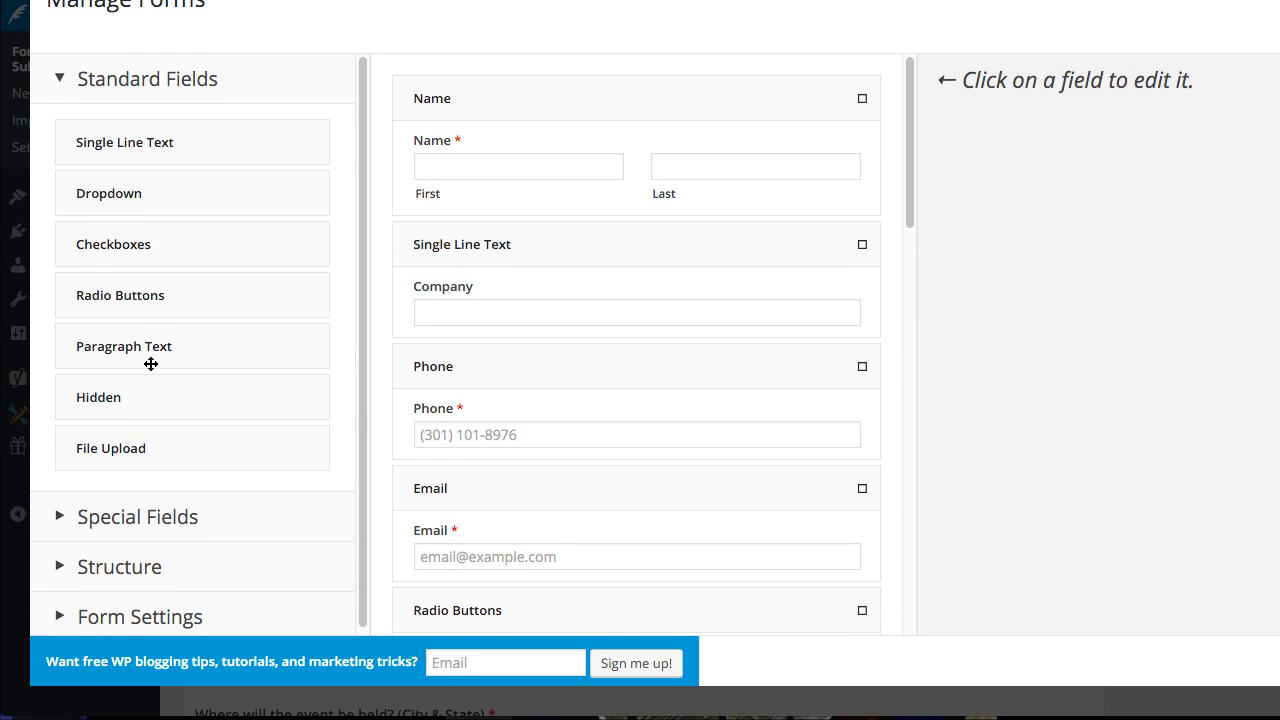
# - View the basic settings of the Name, Company, Phone and Email fields, including the slug, label, description and required options
pyautogui.click(513, 142)
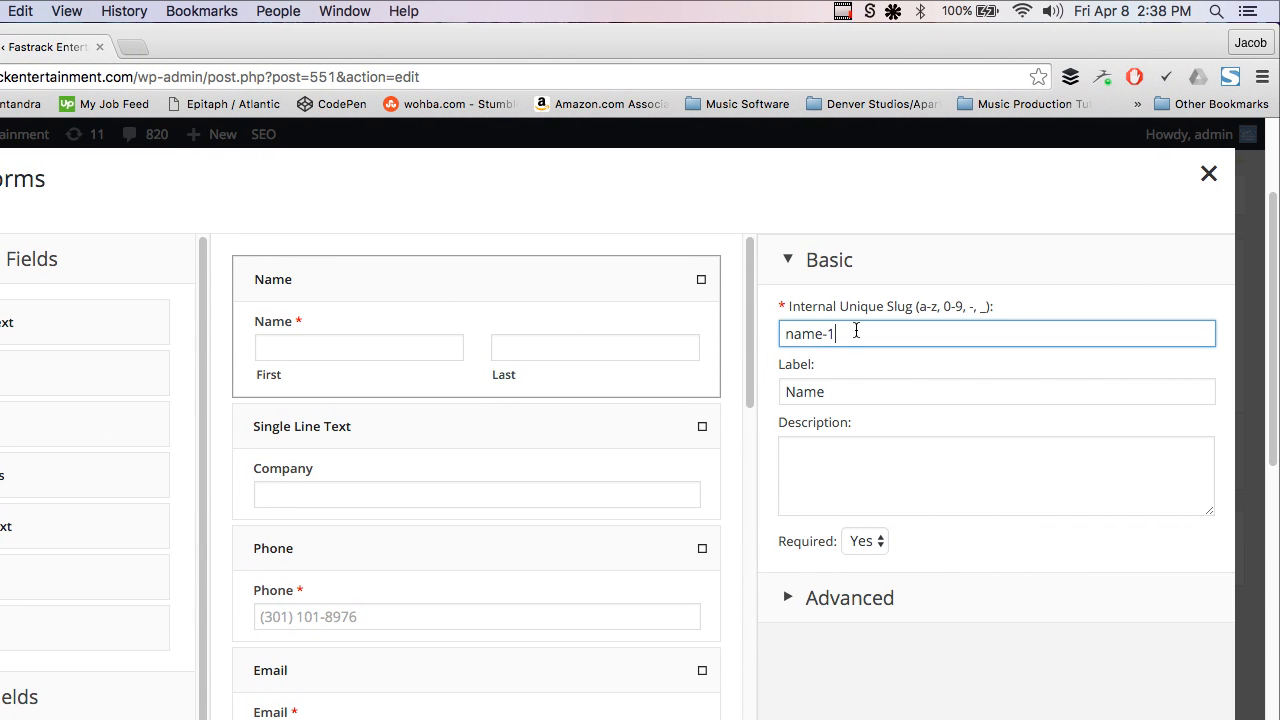
pyautogui.moveTo(824, 391); pyautogui.dragTo(704, 385)
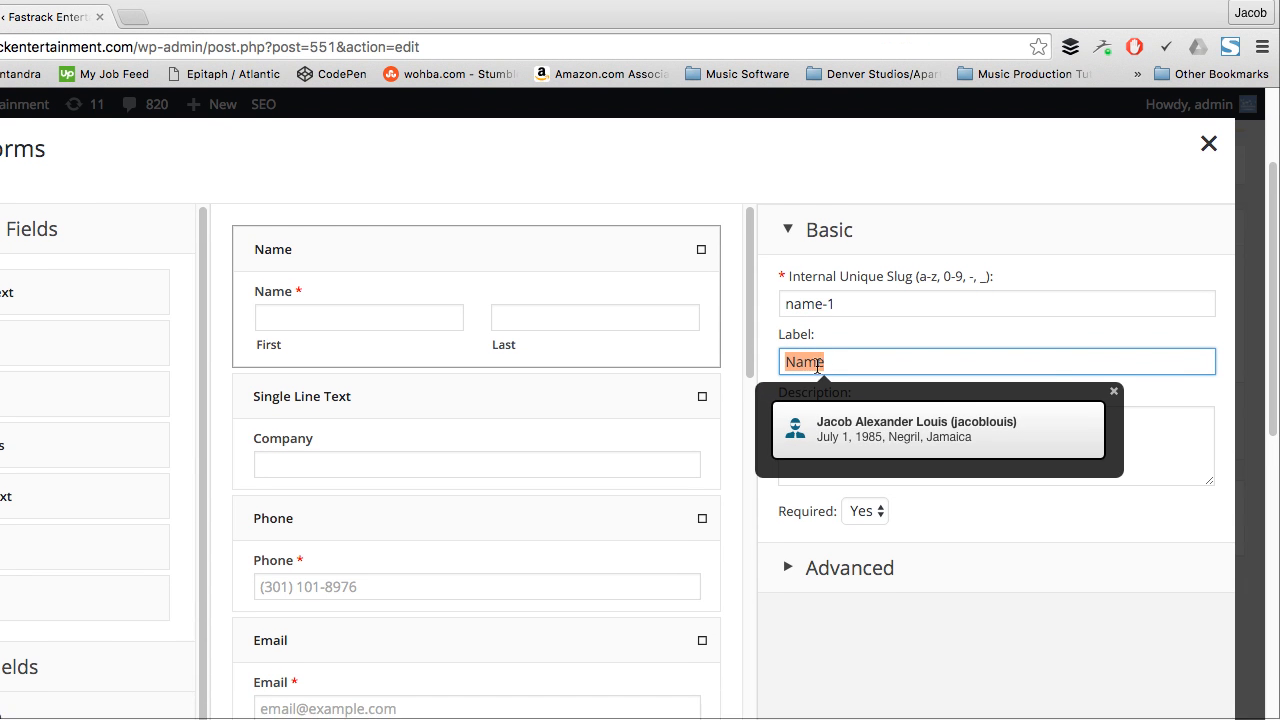
pyautogui.click(1174, 413)
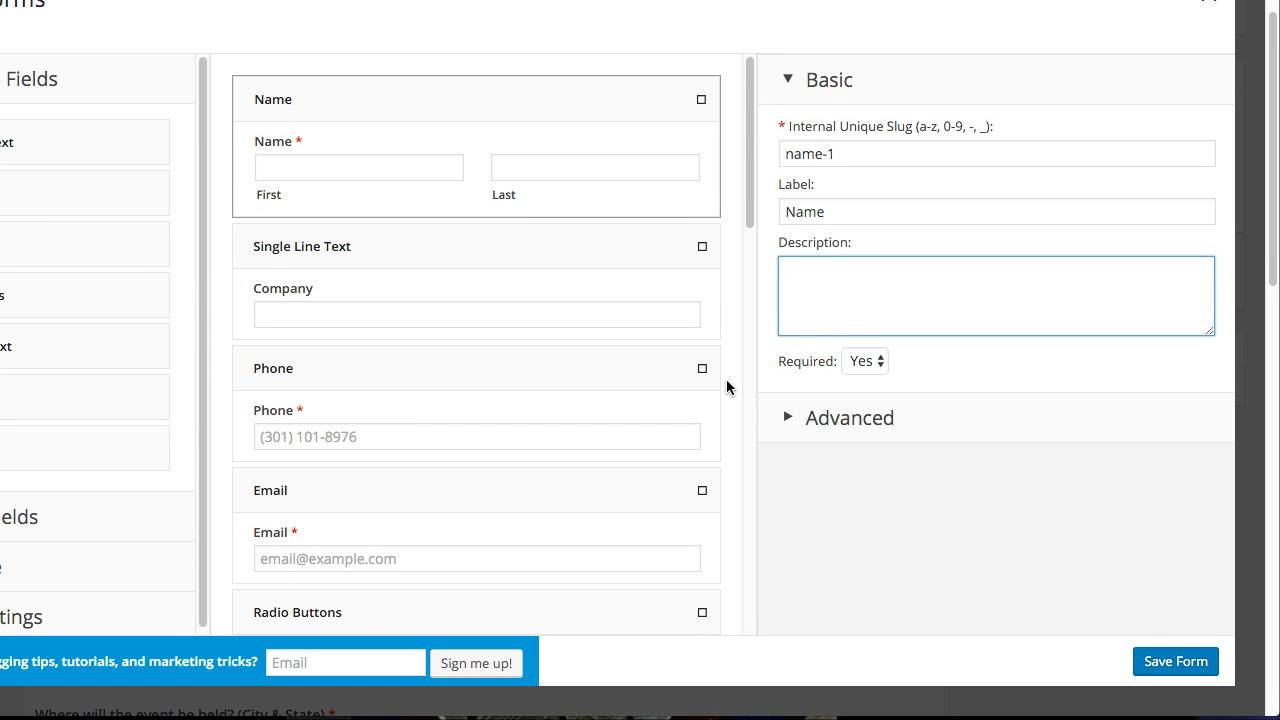
pyautogui.click(359, 247)
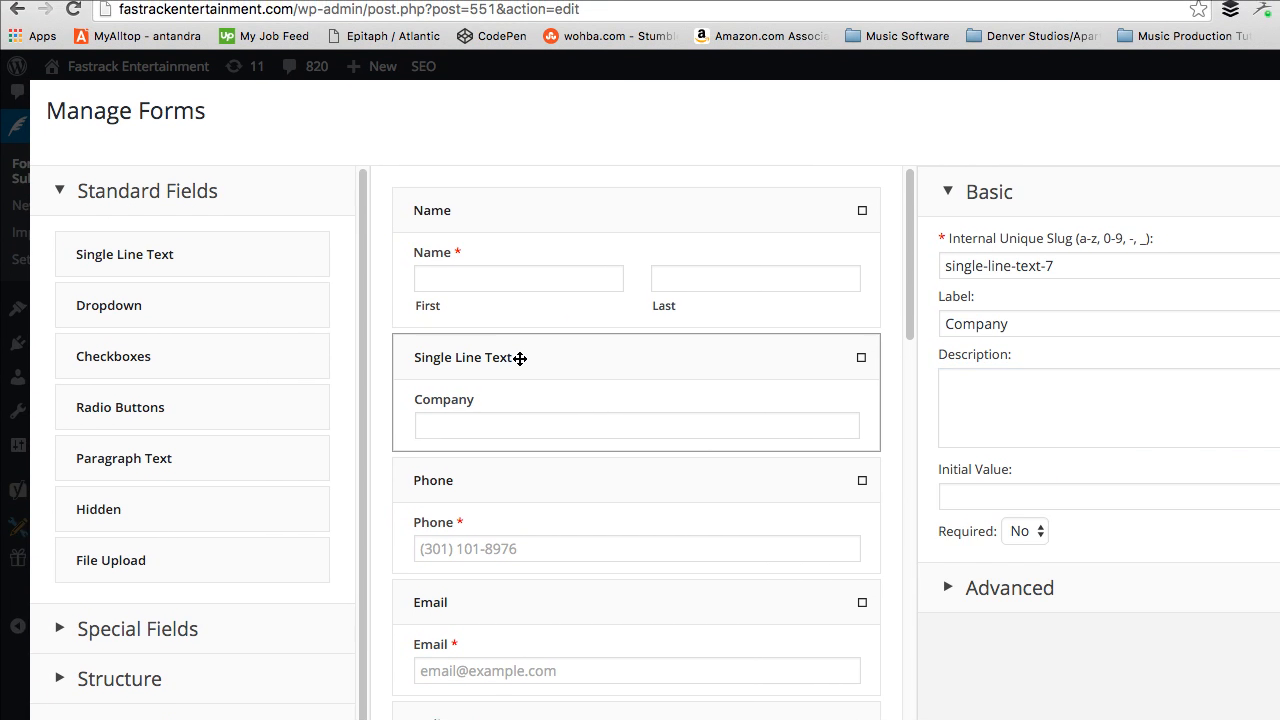
pyautogui.click(474, 480)
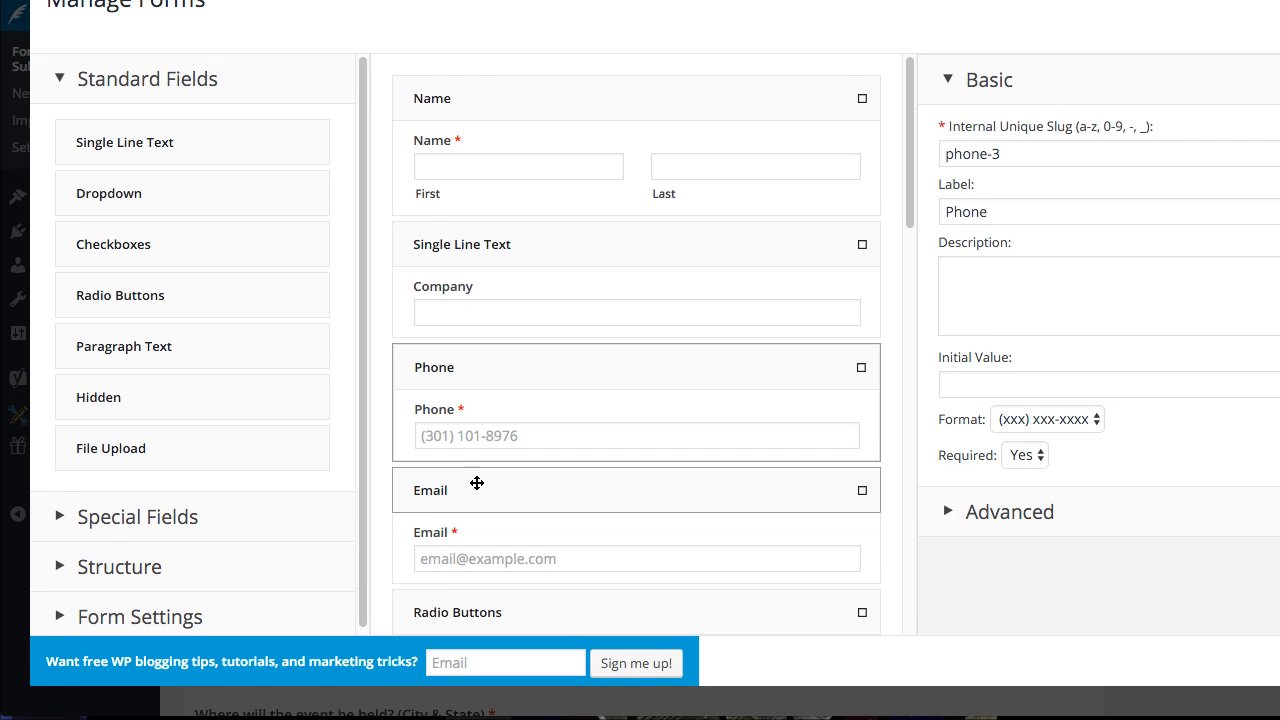
pyautogui.click(475, 490)
# - View the form's remaining questions down to the reCAPTCHA, along with the special and structure field types
pyautogui.scroll(-2, 474, 489)
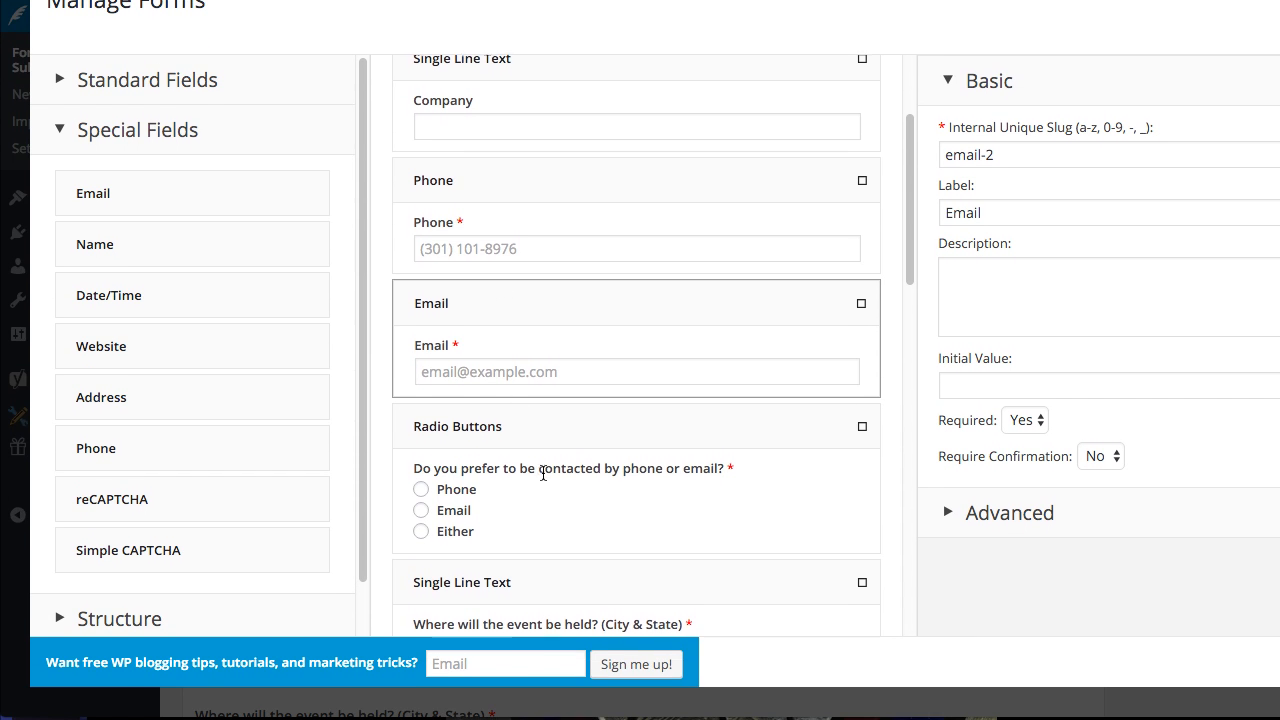
pyautogui.scroll(-6, 540, 472)
pyautogui.scroll(-4, 543, 473)
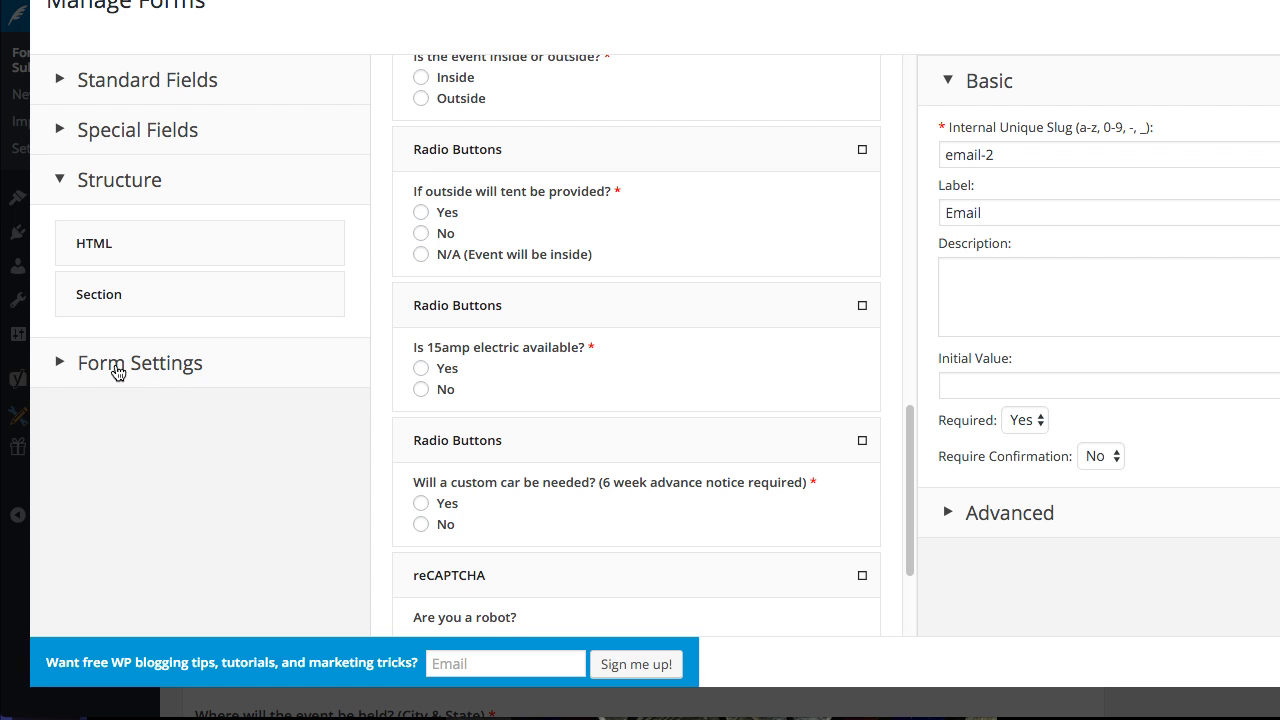
# - Open the form settings and view the general options down to the email notifications
pyautogui.click(118, 366)
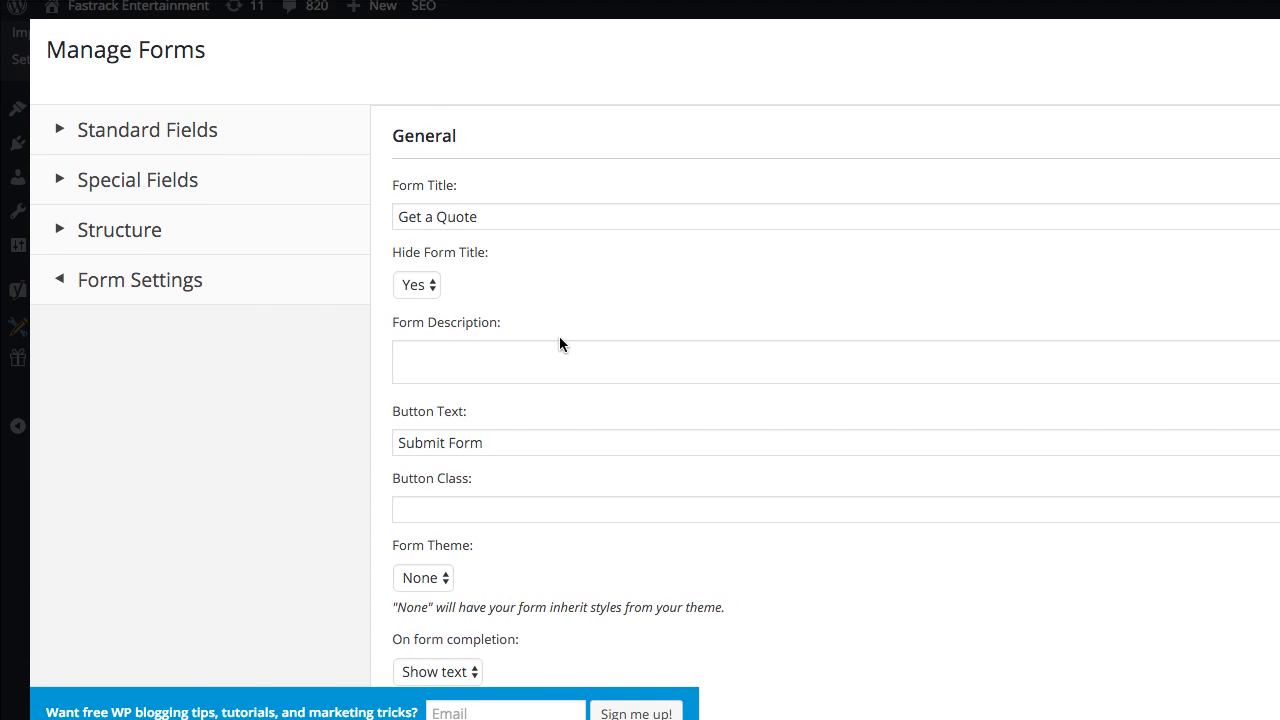
pyautogui.scroll(-4, 559, 345)
pyautogui.scroll(-3, 559, 358)
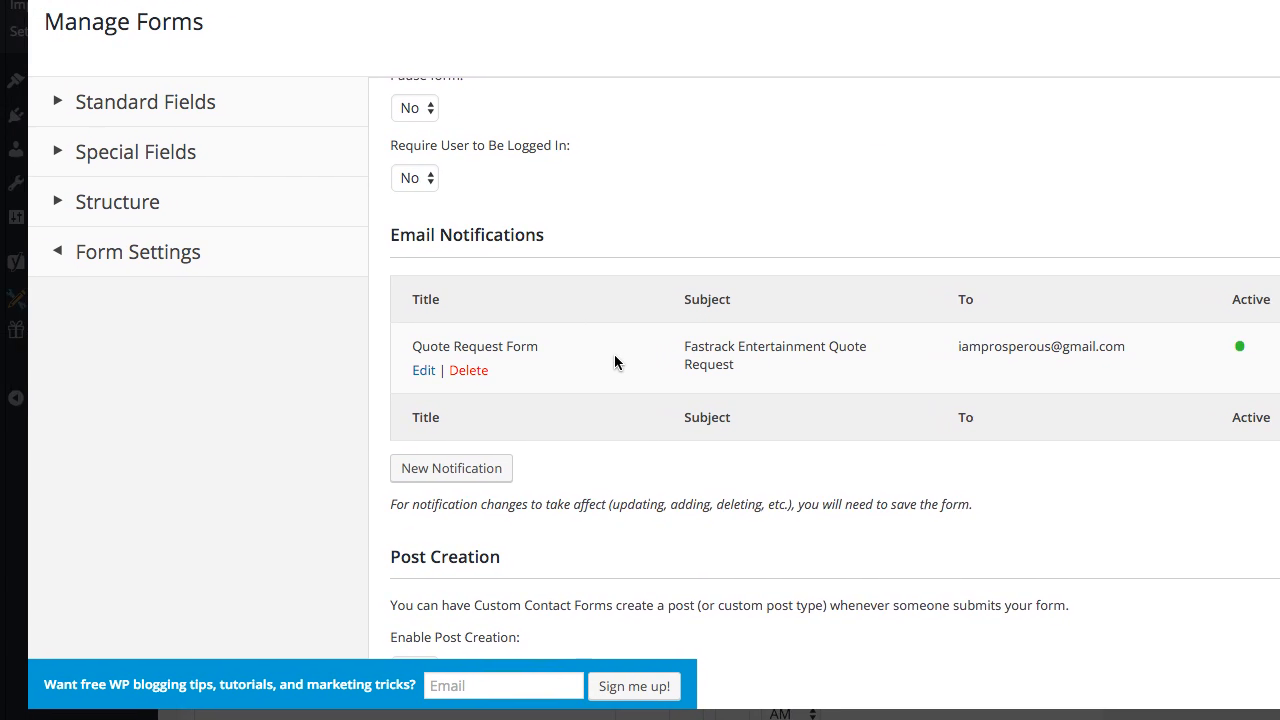
pyautogui.scroll(-1, 614, 354)
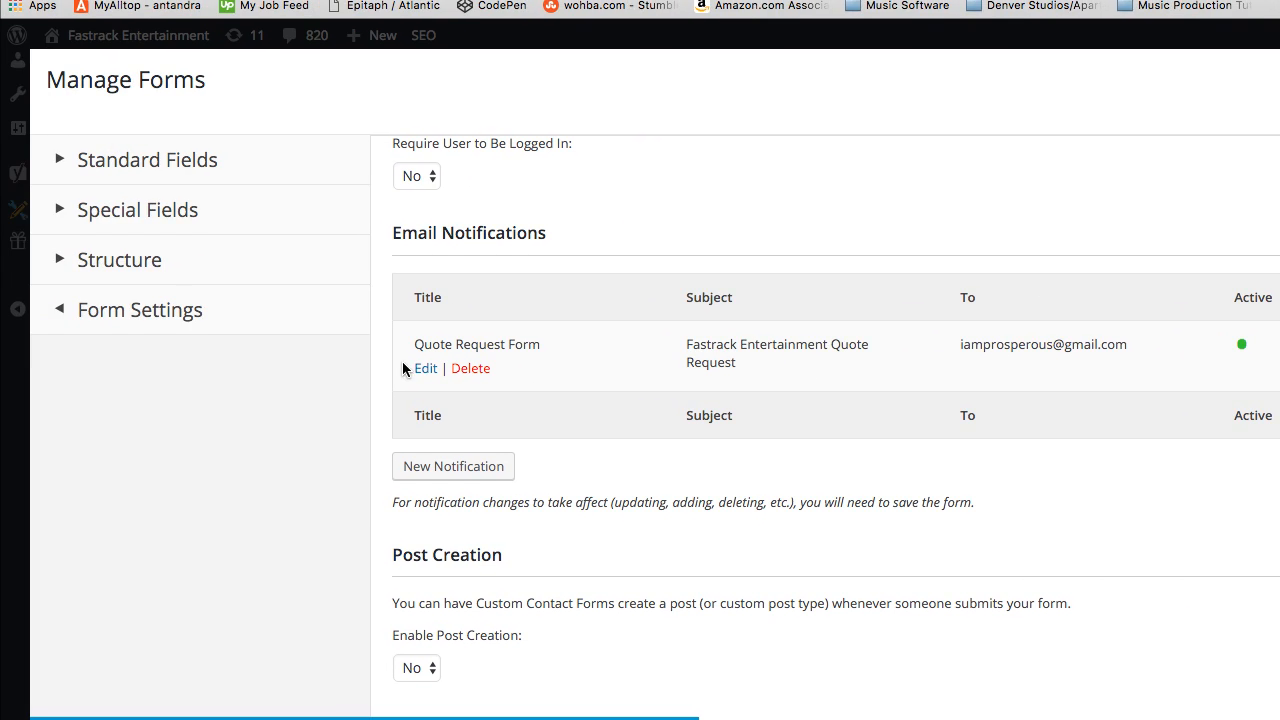
# - Open the Quote Request Form notification for editing and select the custom "To" email address
pyautogui.click(430, 366)
pyautogui.scroll(-5, 533, 400)
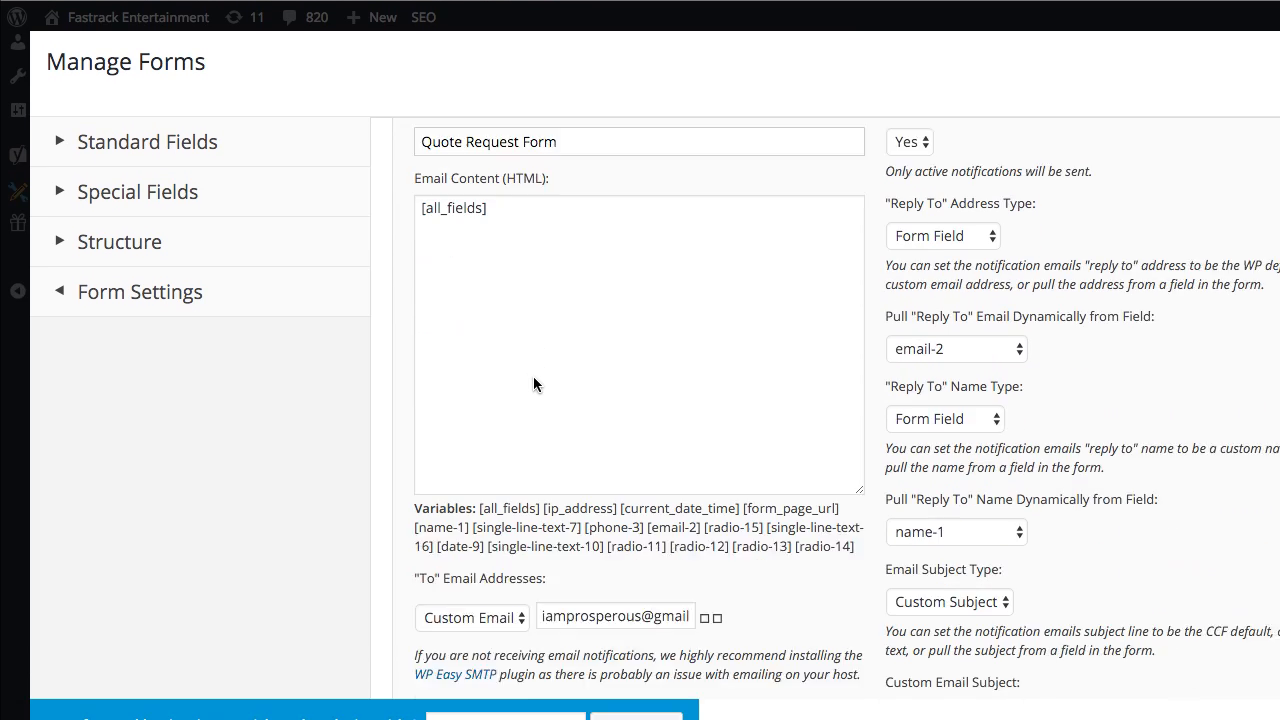
pyautogui.scroll(-2, 534, 364)
pyautogui.doubleClick(568, 364)
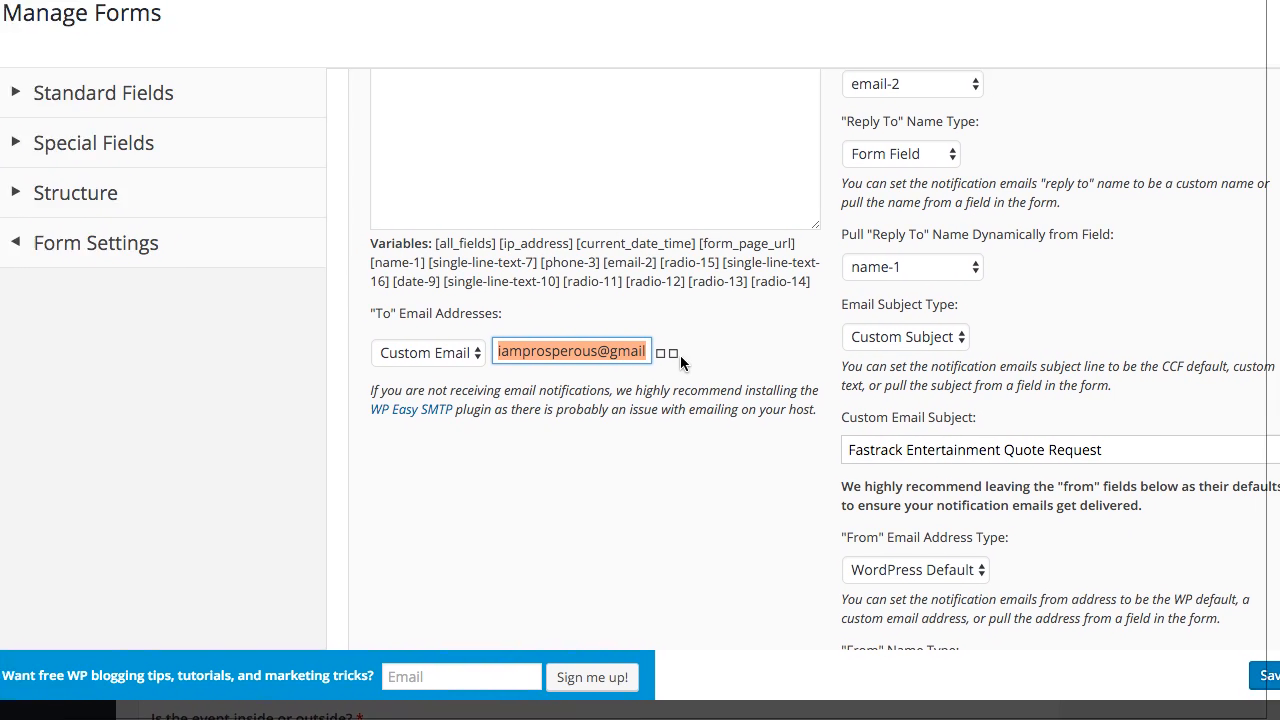
# - Save the Get a Quote form and close the form manager
pyautogui.scroll(-5, 757, 488)
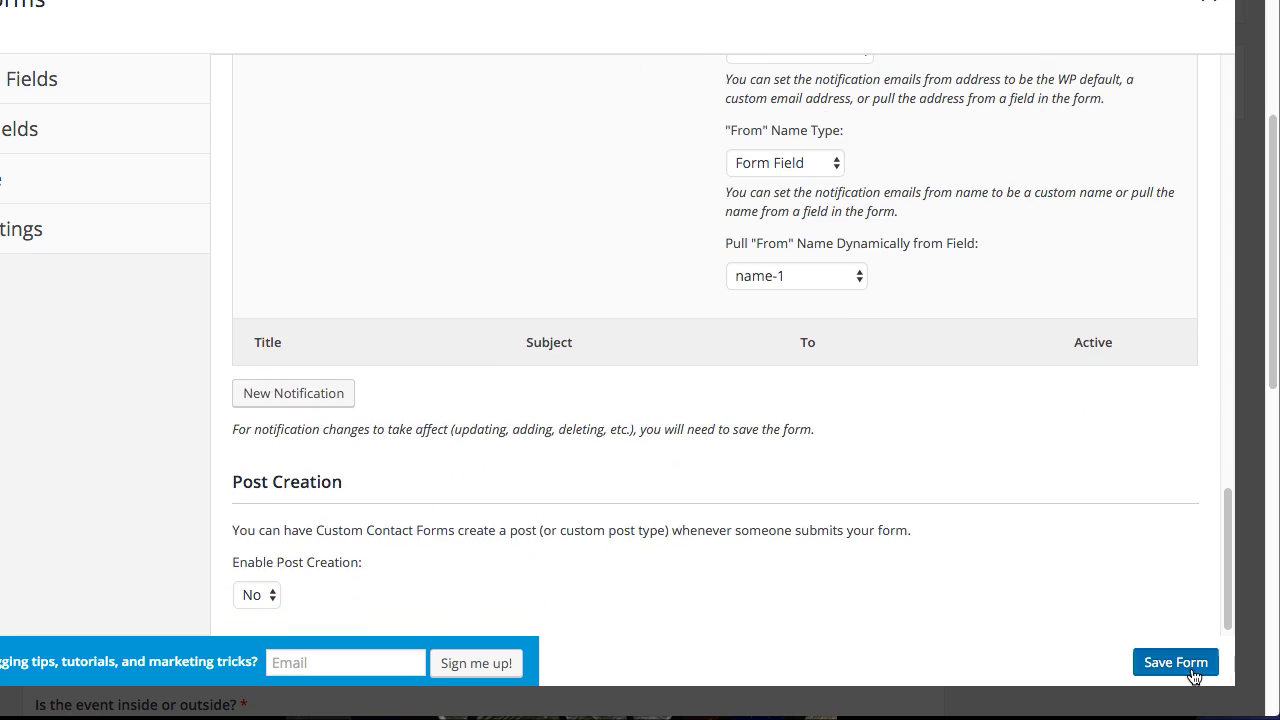
pyautogui.click(1178, 661)
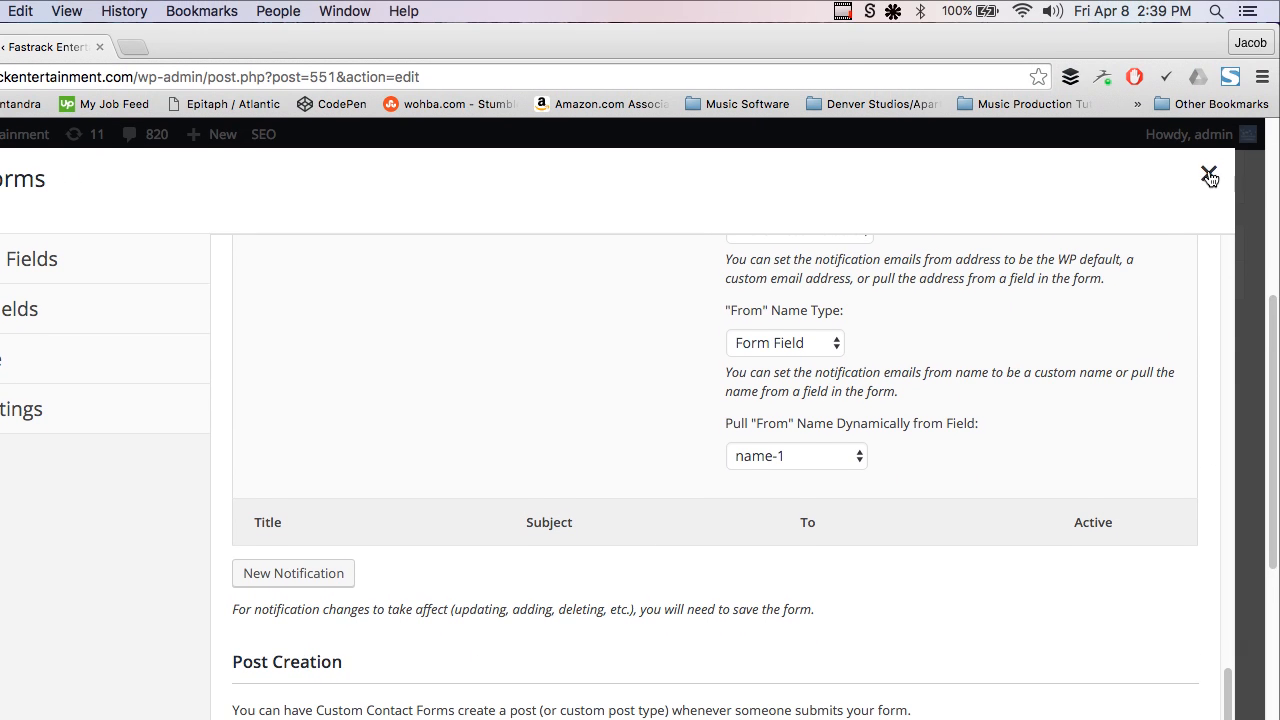
pyautogui.click(1208, 176)
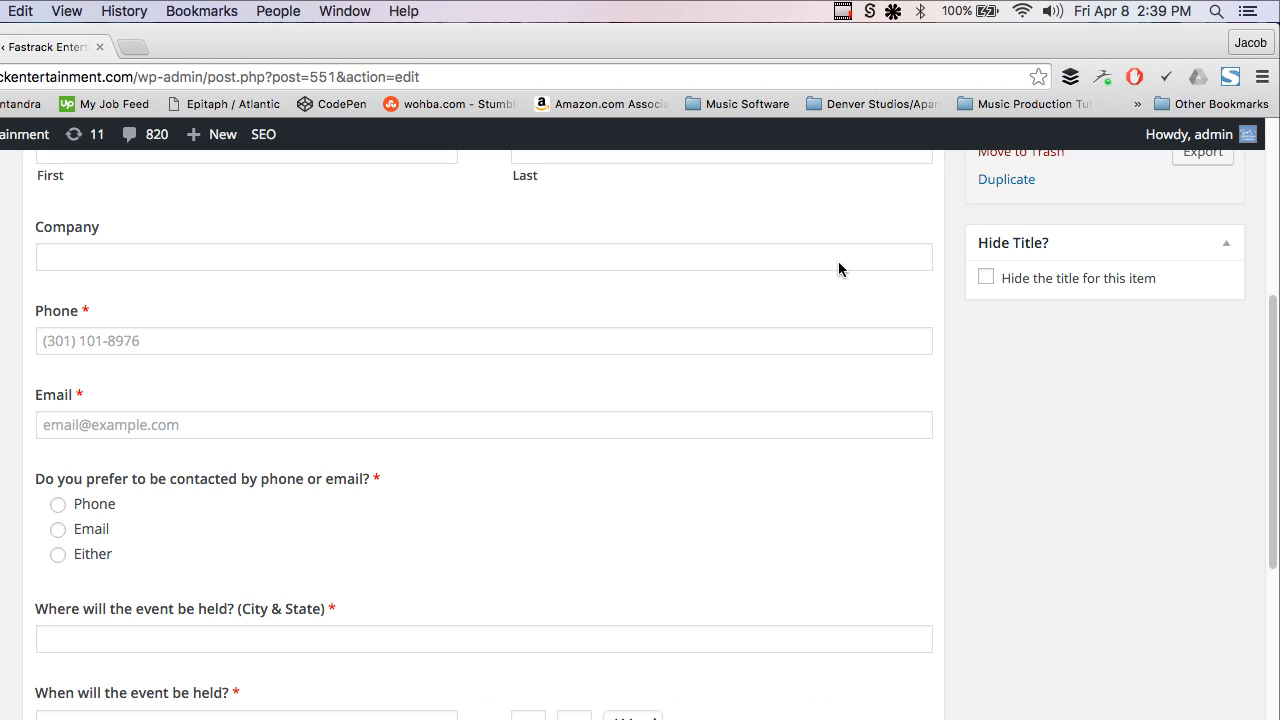
pyautogui.scroll(10, 637, 380)
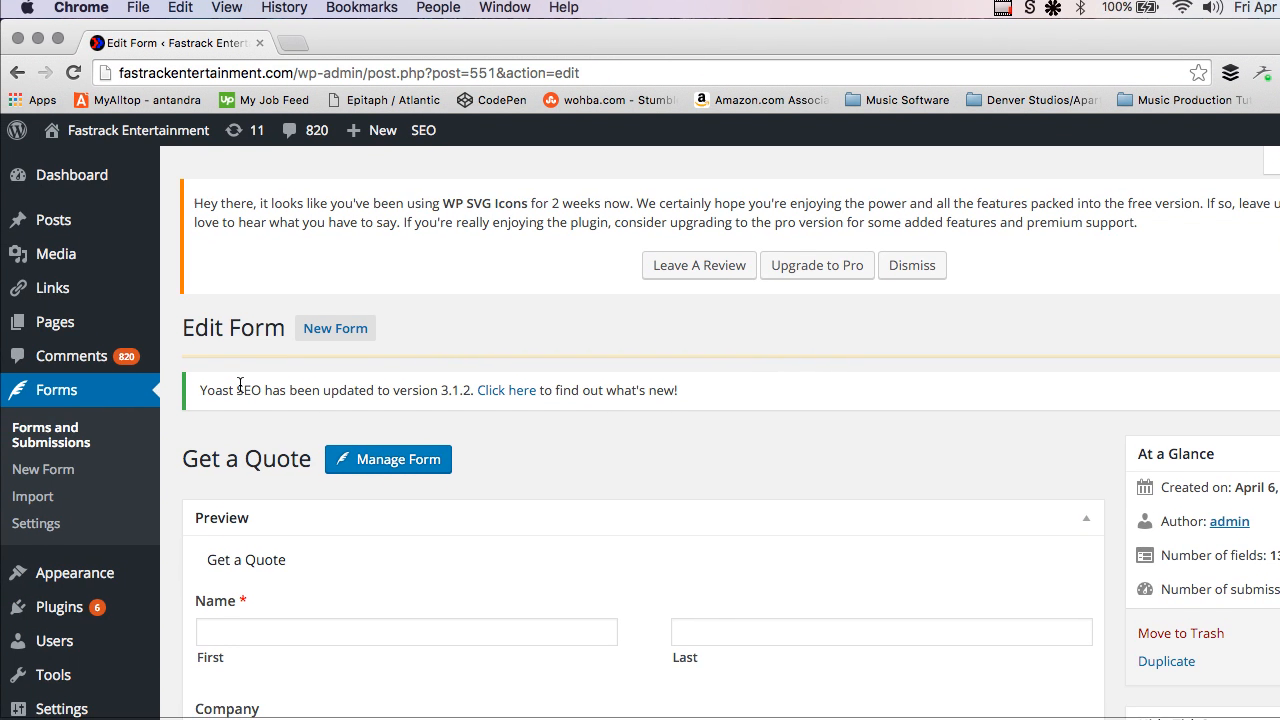
# - Visit the live site and review the home page from the navigation menu and hero down to the feature icons
pyautogui.moveTo(110, 130)
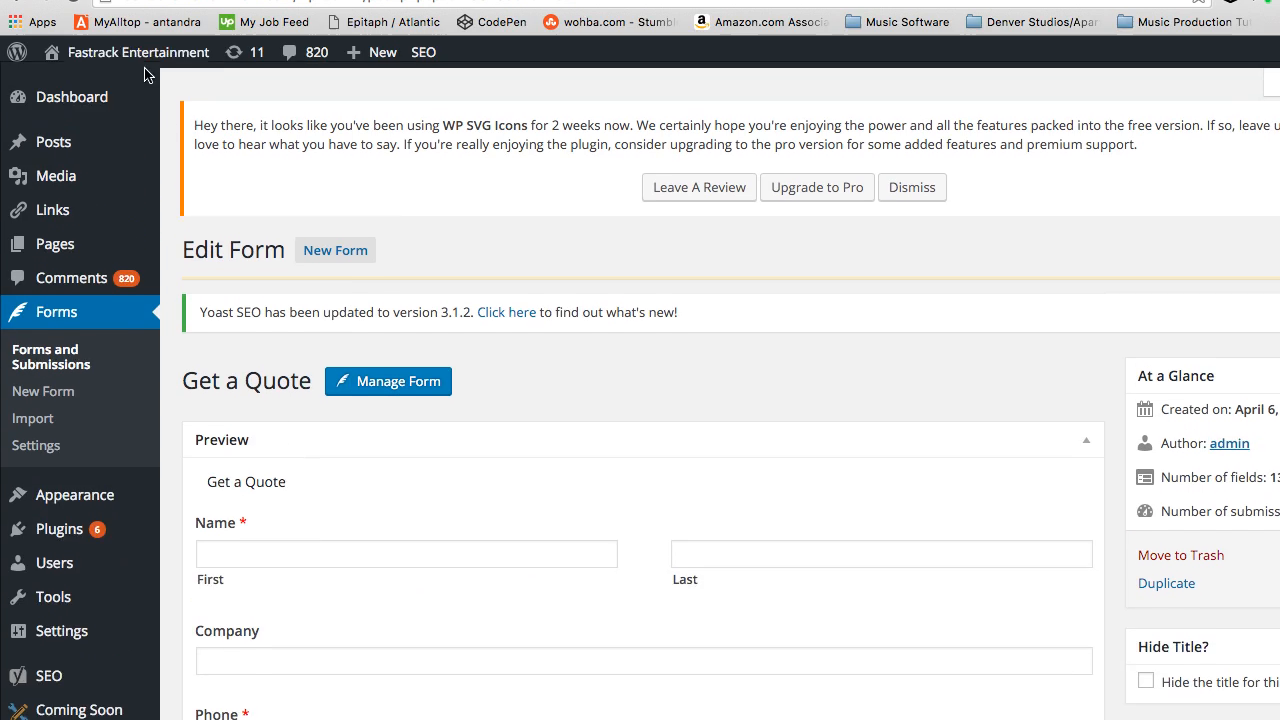
pyautogui.moveTo(140, 147)
pyautogui.click(128, 174)
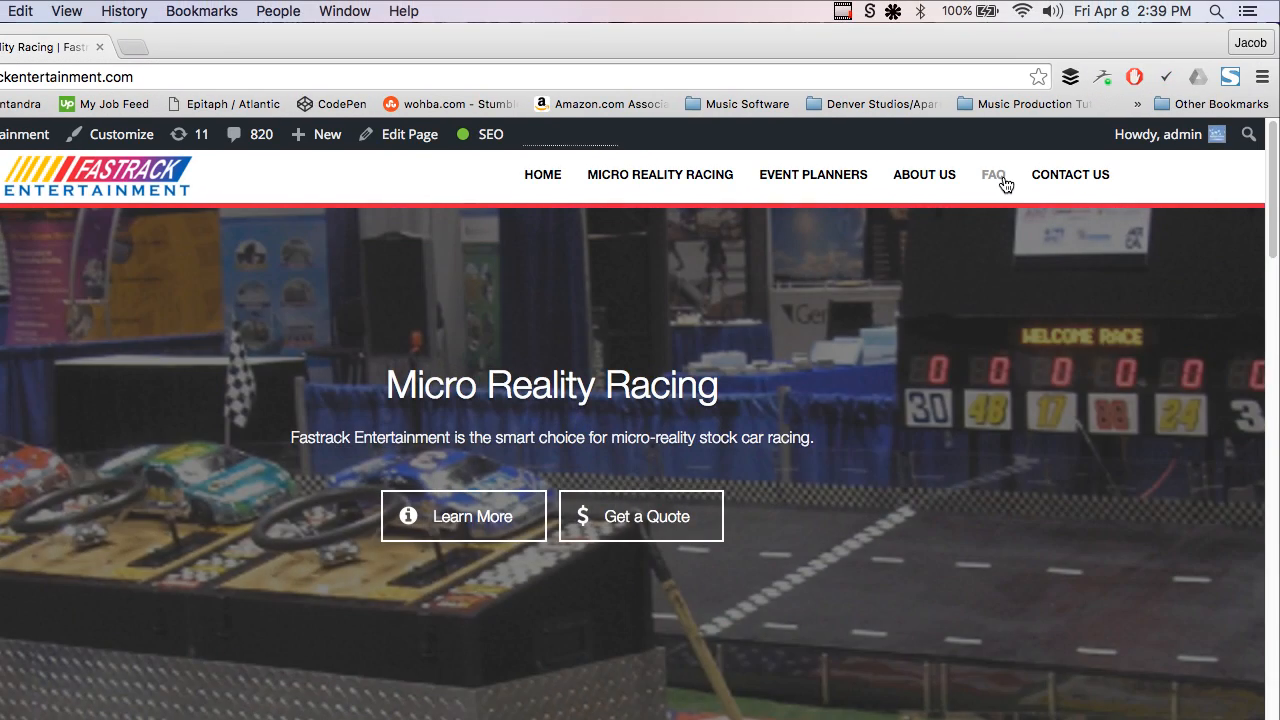
pyautogui.moveTo(1041, 181)
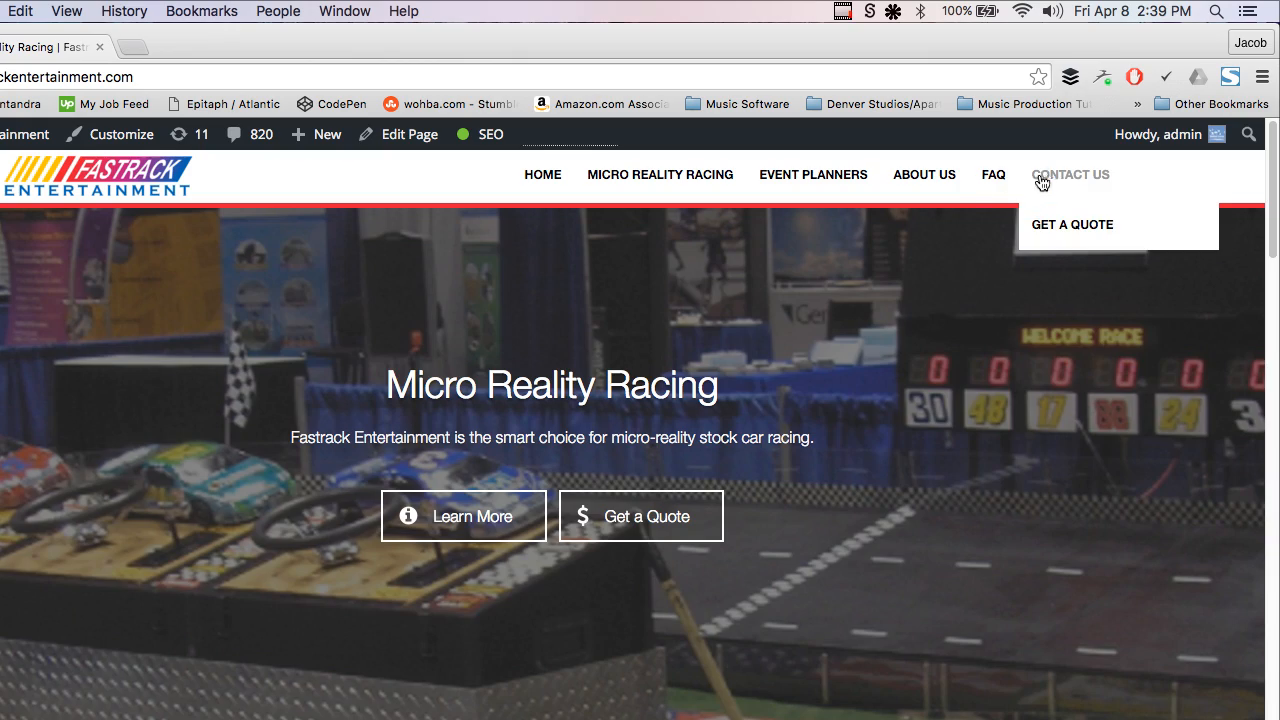
pyautogui.scroll(-5, 849, 380)
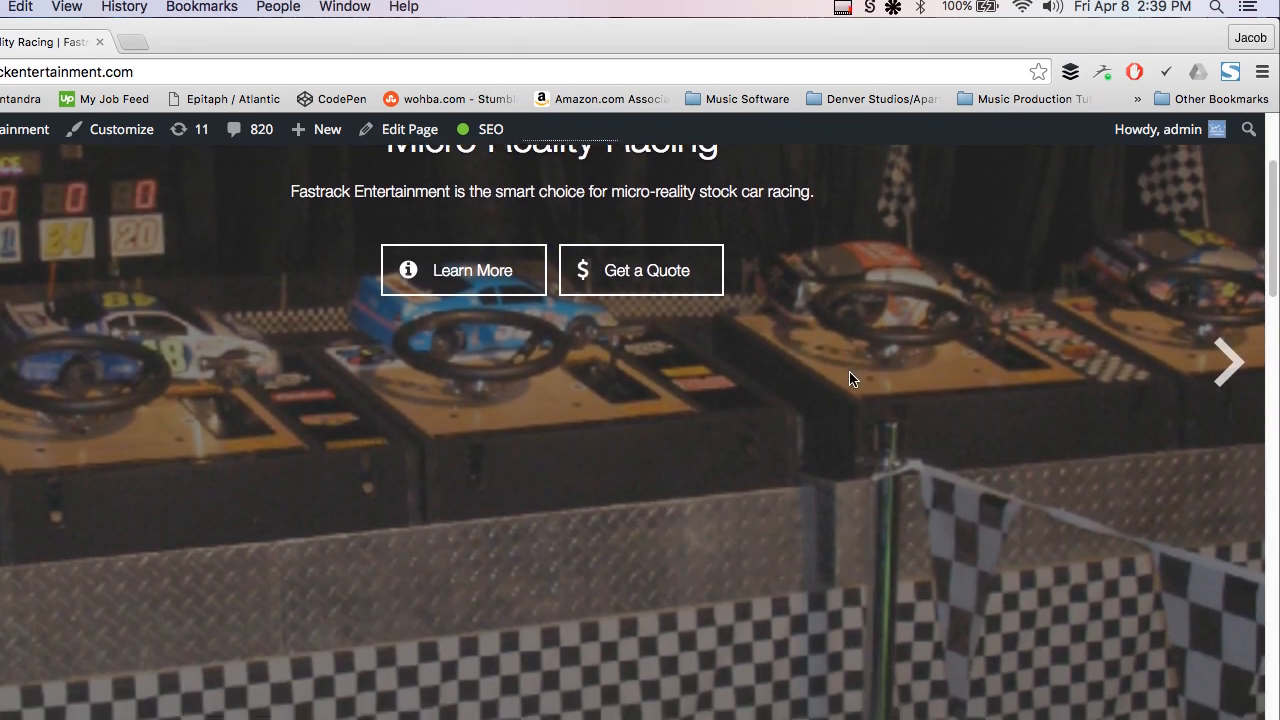
pyautogui.scroll(-5, 849, 370)
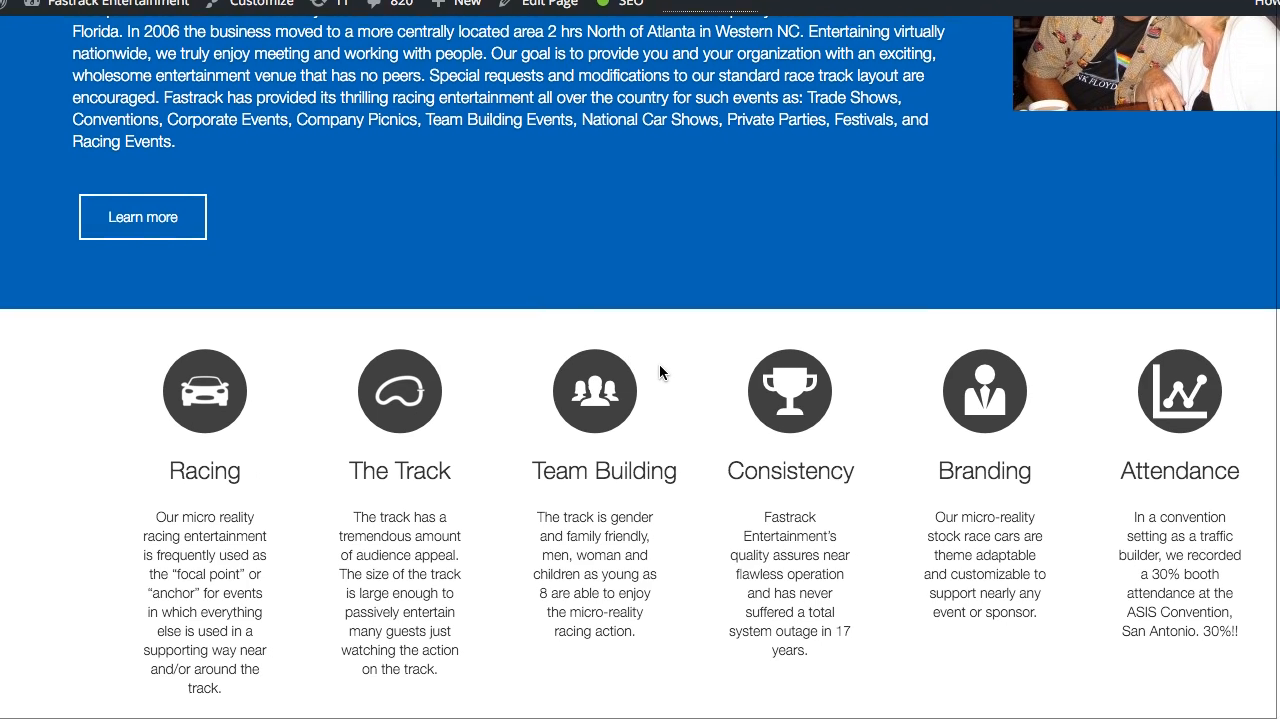
pyautogui.scroll(-6, 643, 367)
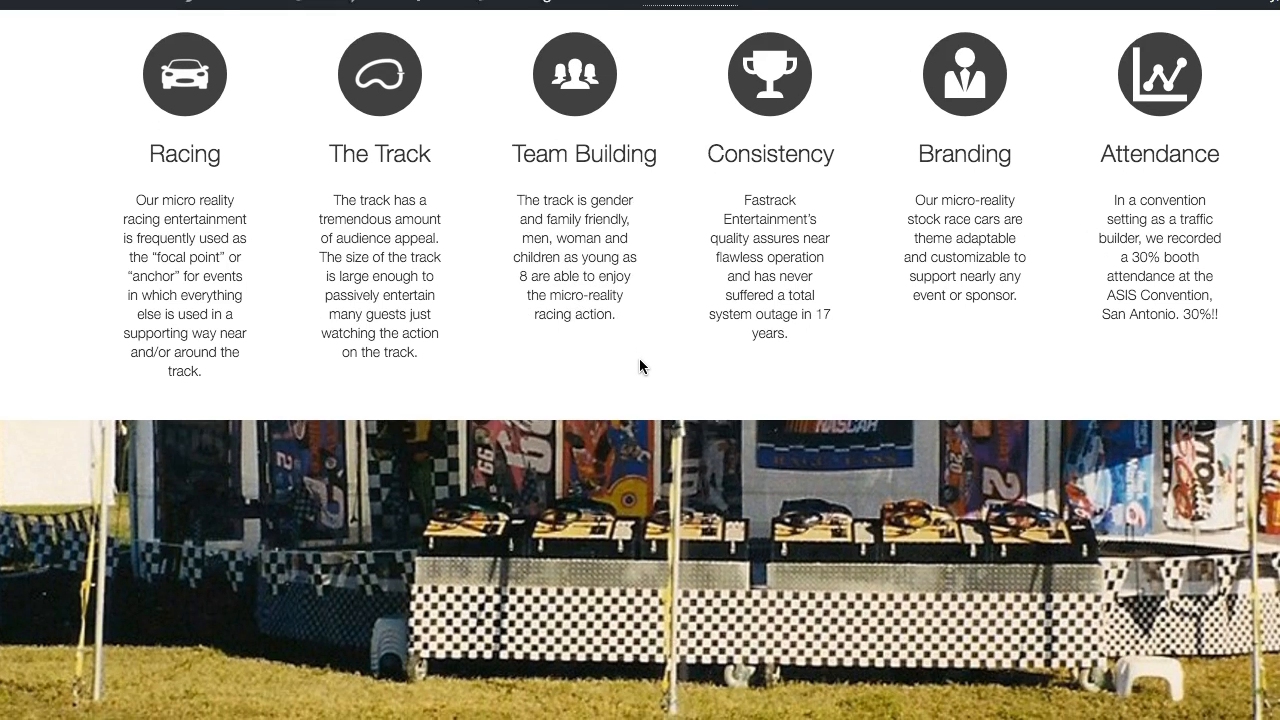